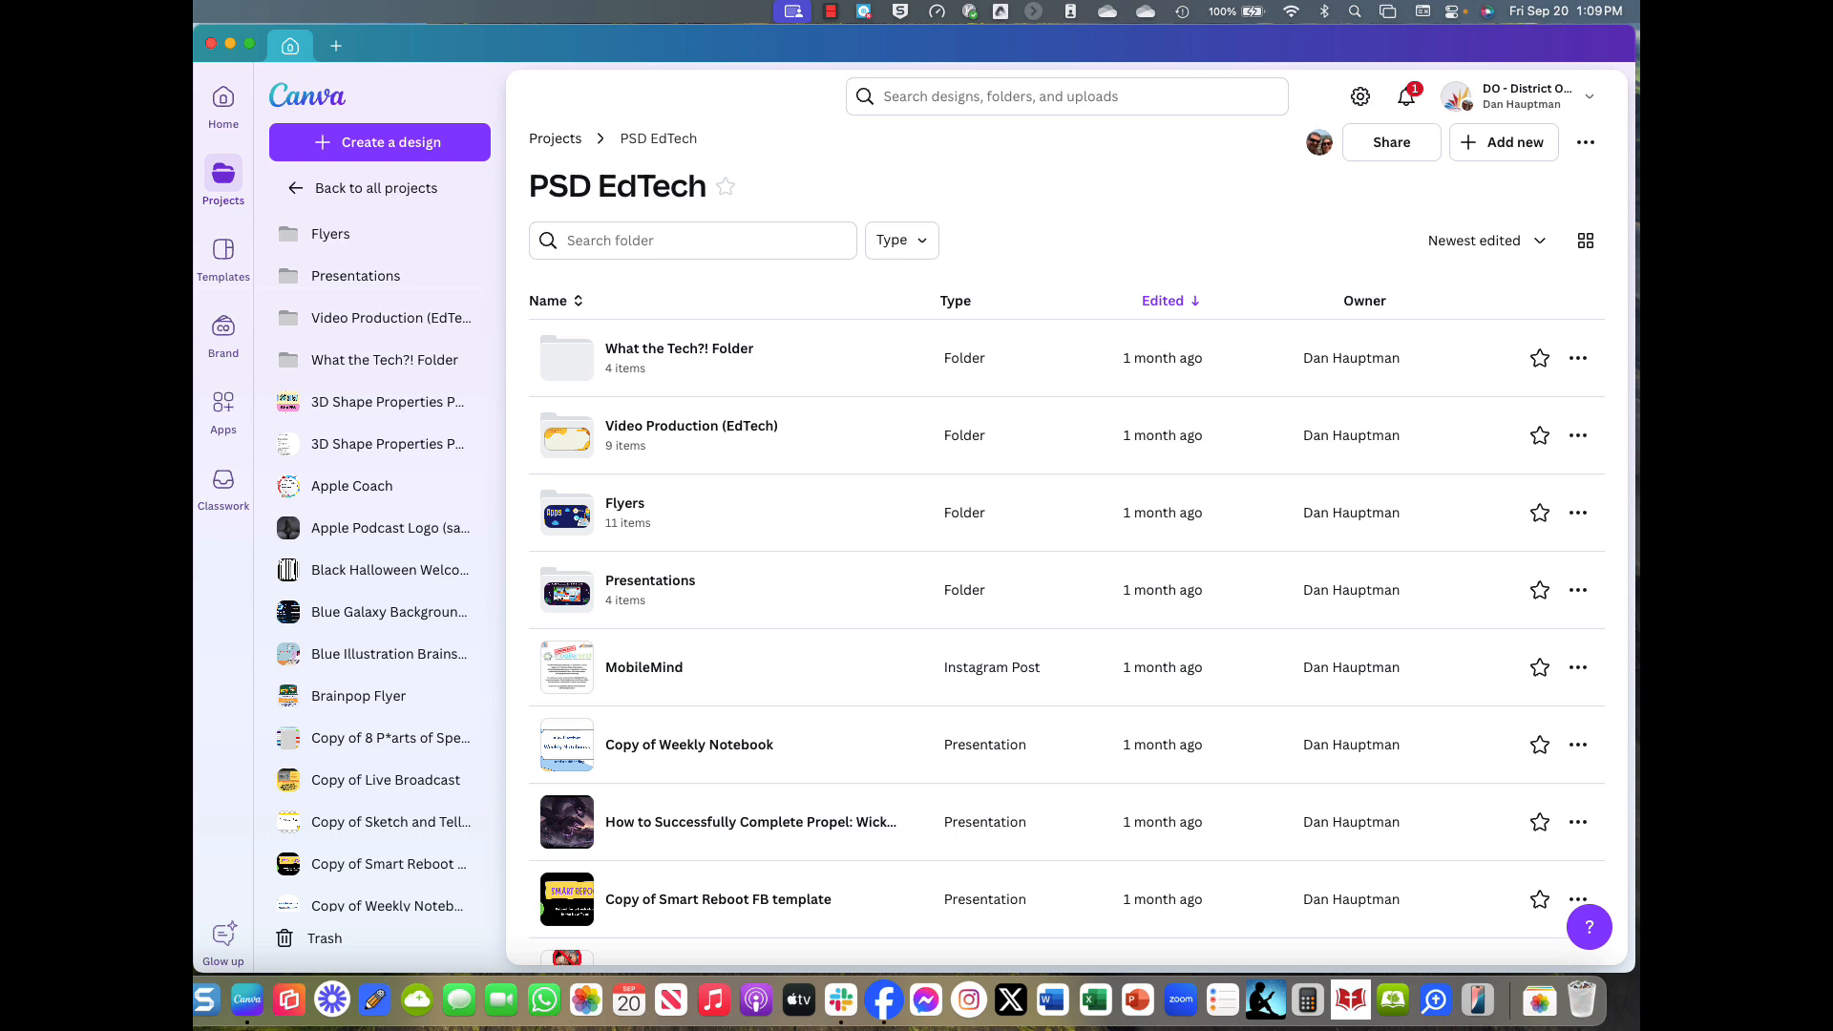
Create a new blank Presentation (16:9) design and dismiss the template suggestions.
left_click(407, 147)
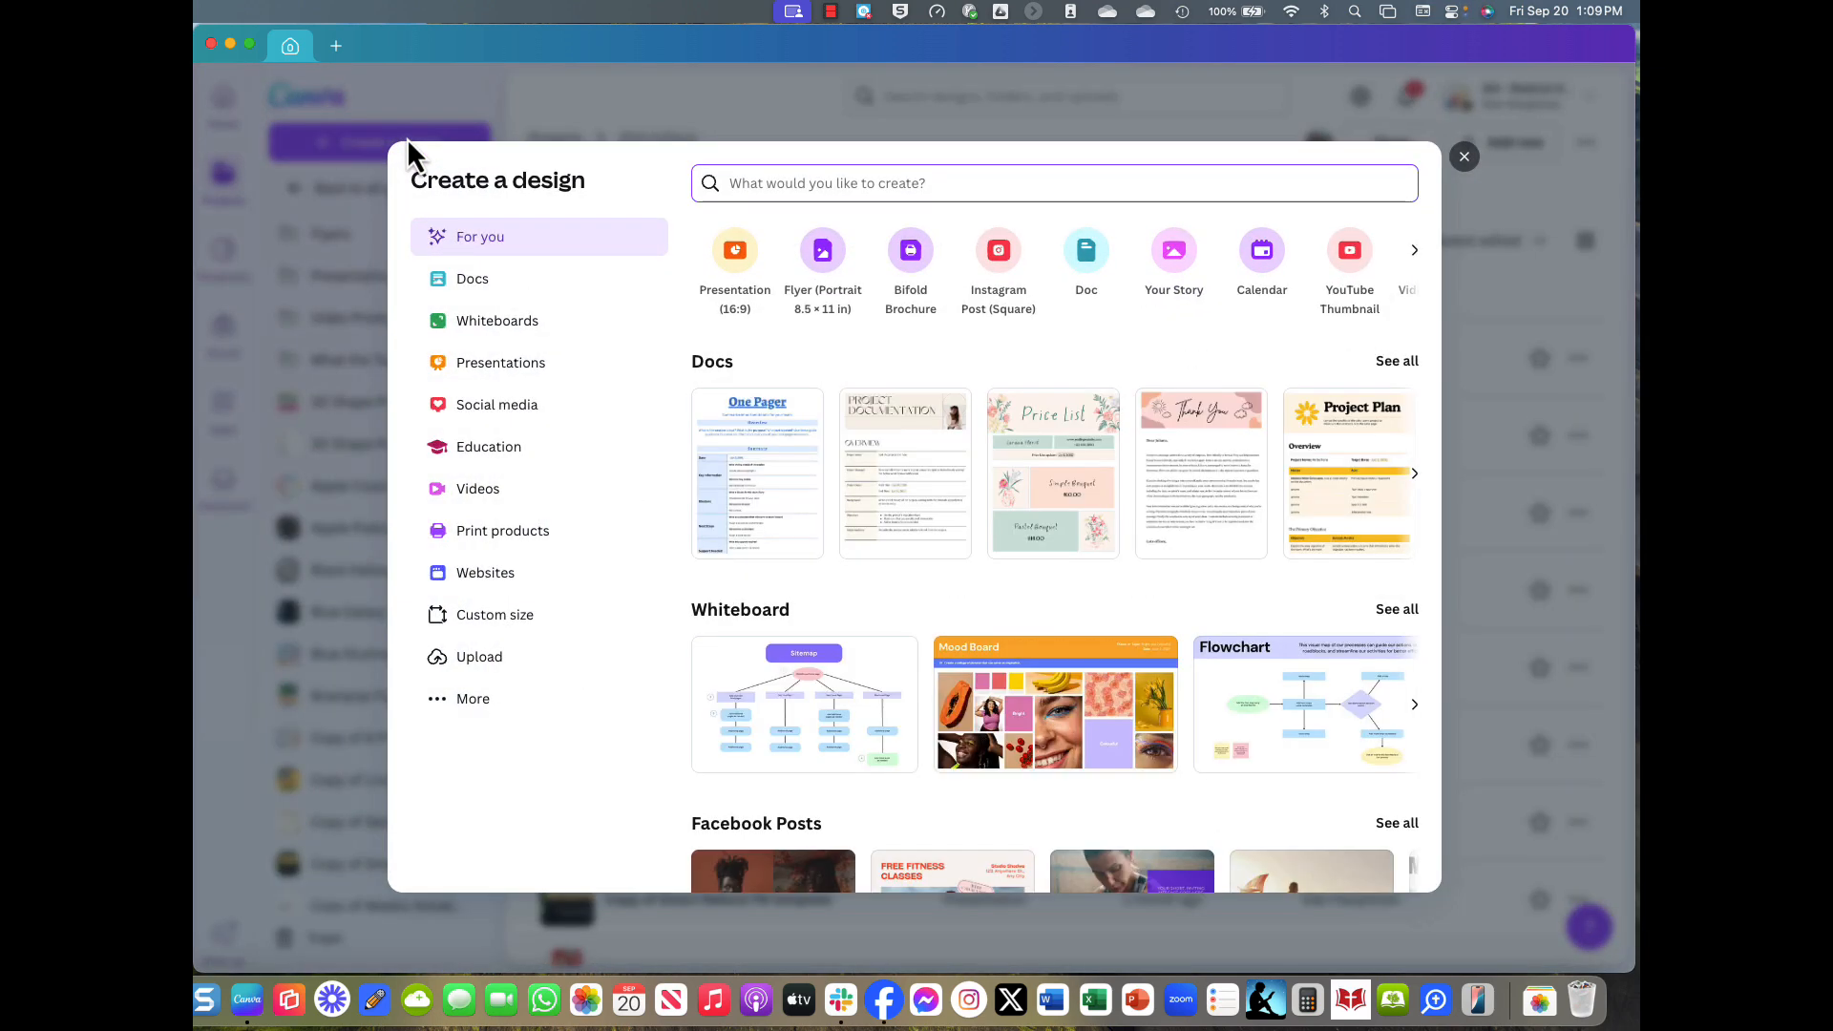
left_click(737, 271)
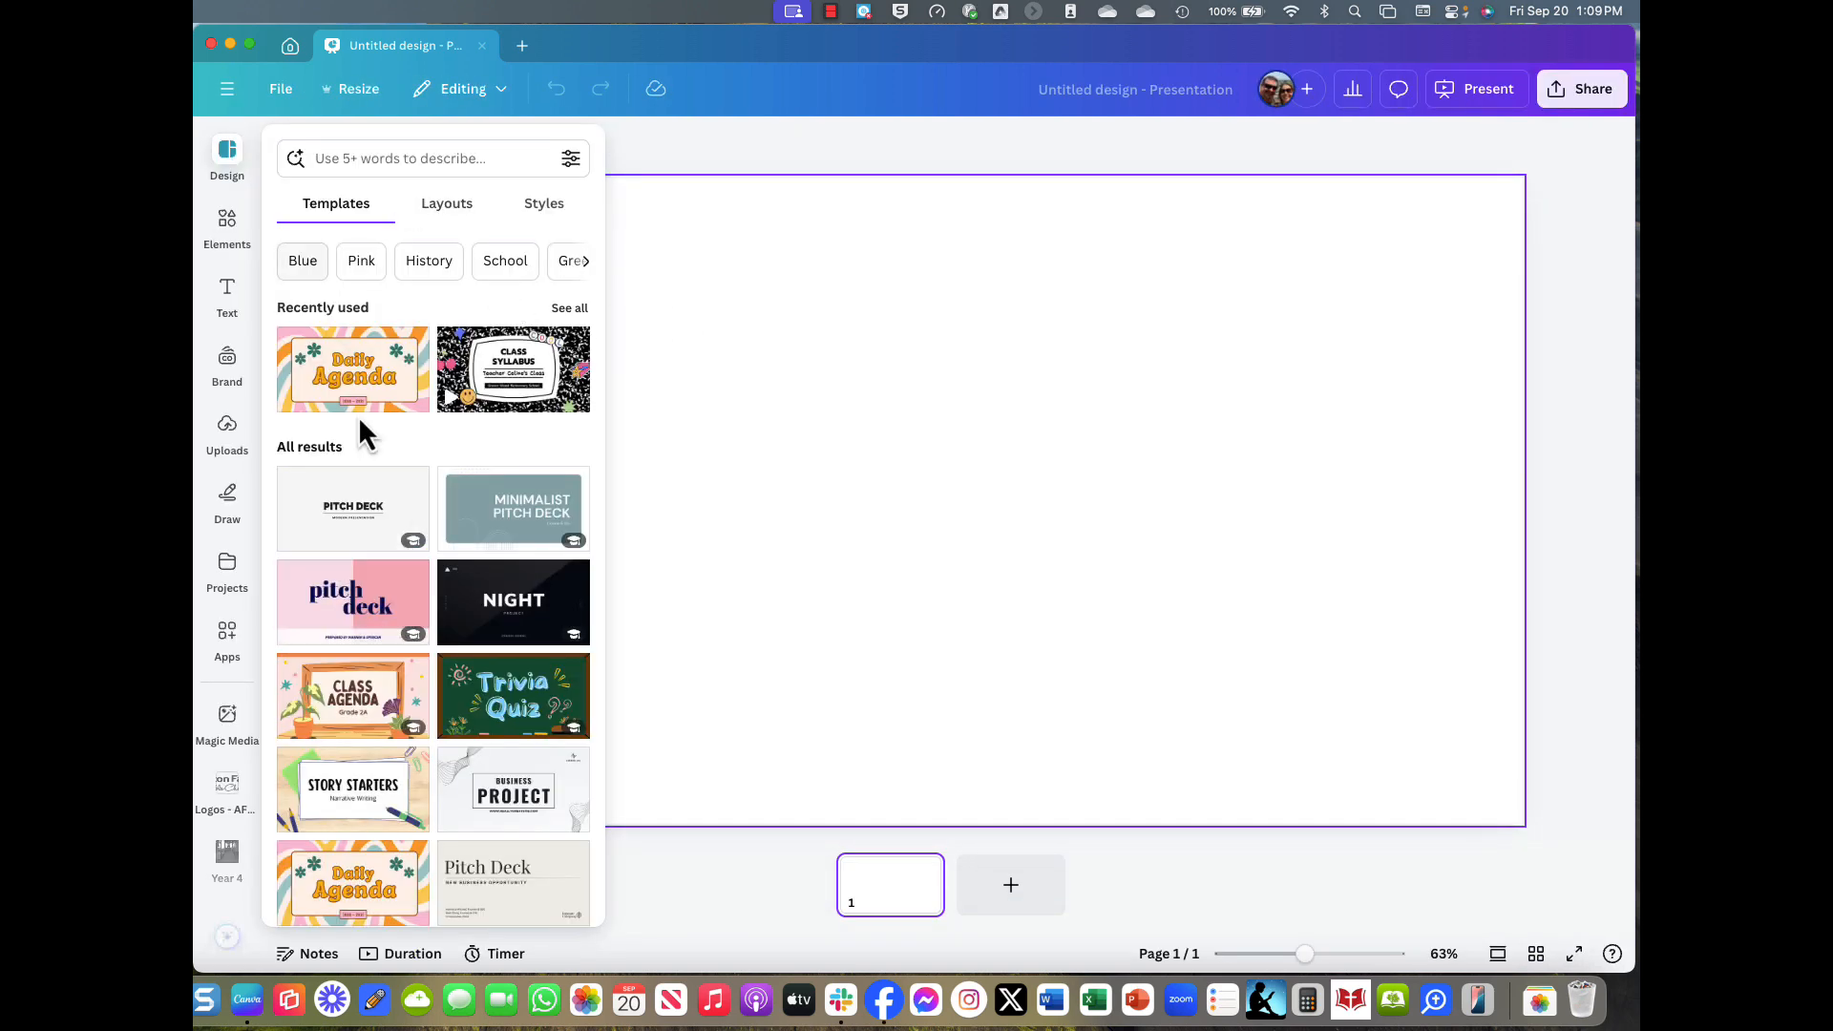
left_click(751, 285)
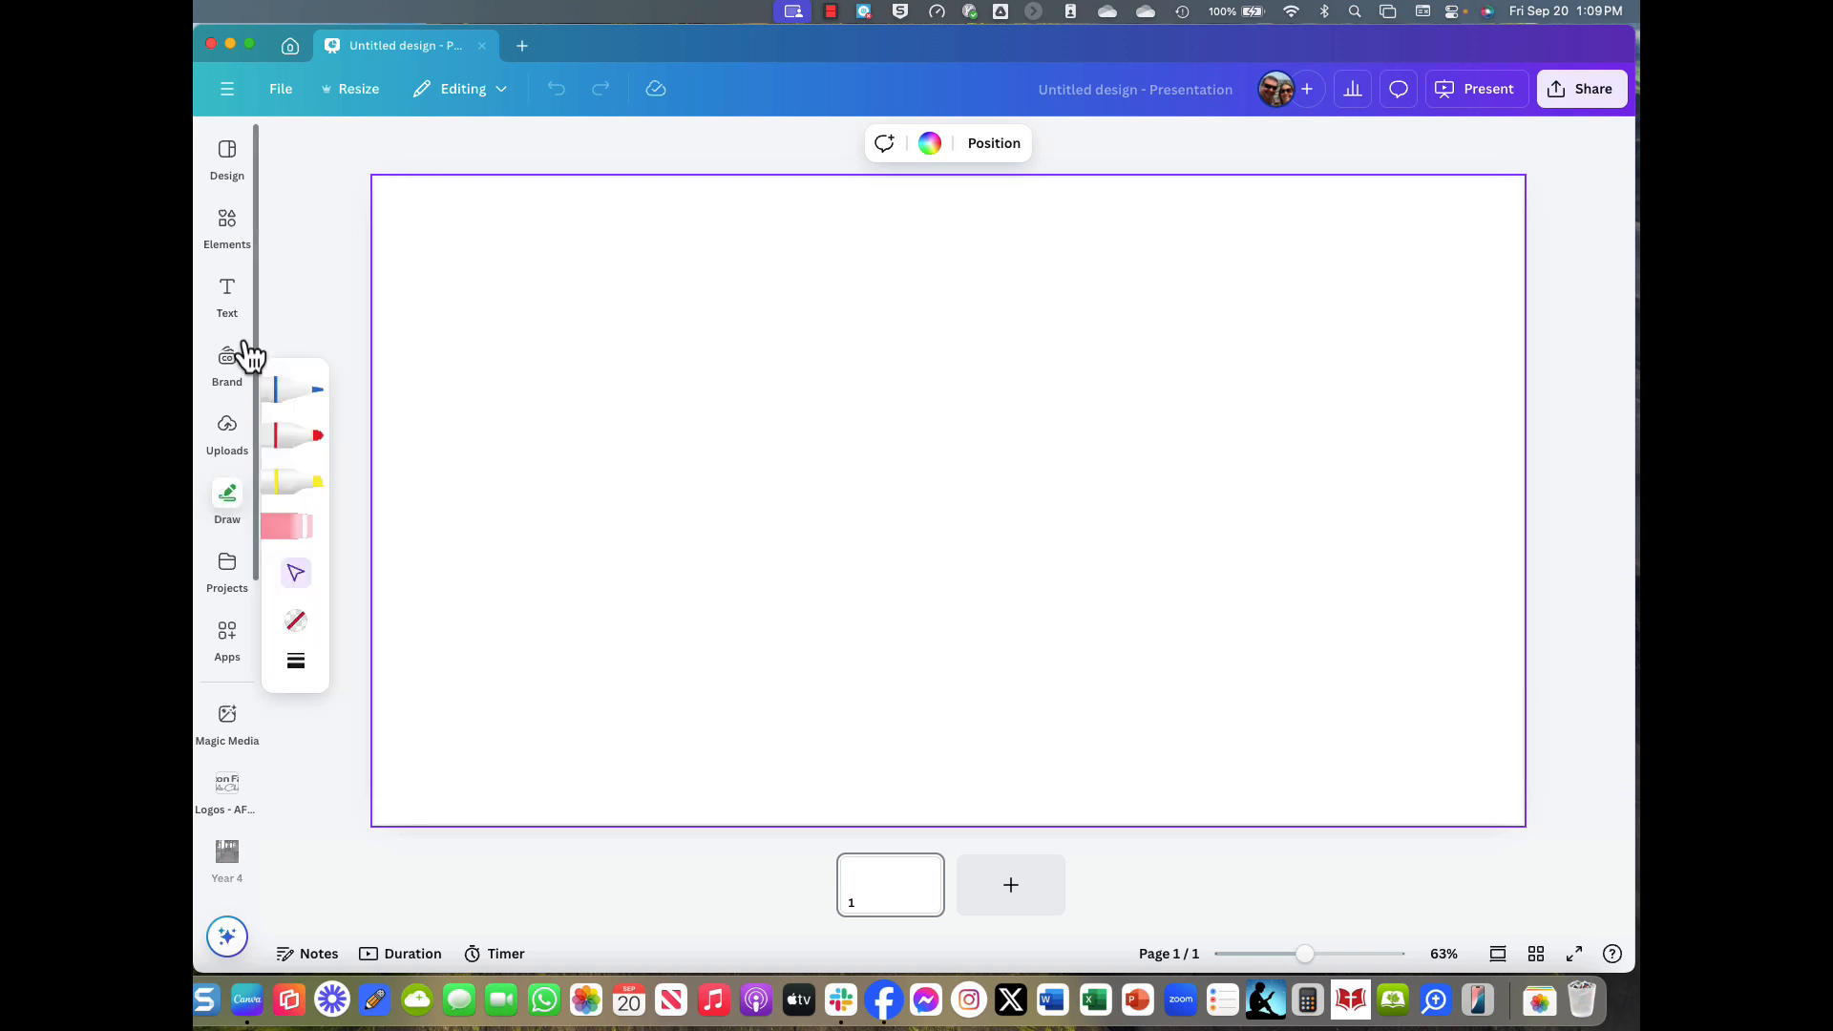
Add the Let's Get Groovy text combination and change LET'S GET to 'LORD OF'.
left_click(230, 304)
left_click(491, 600)
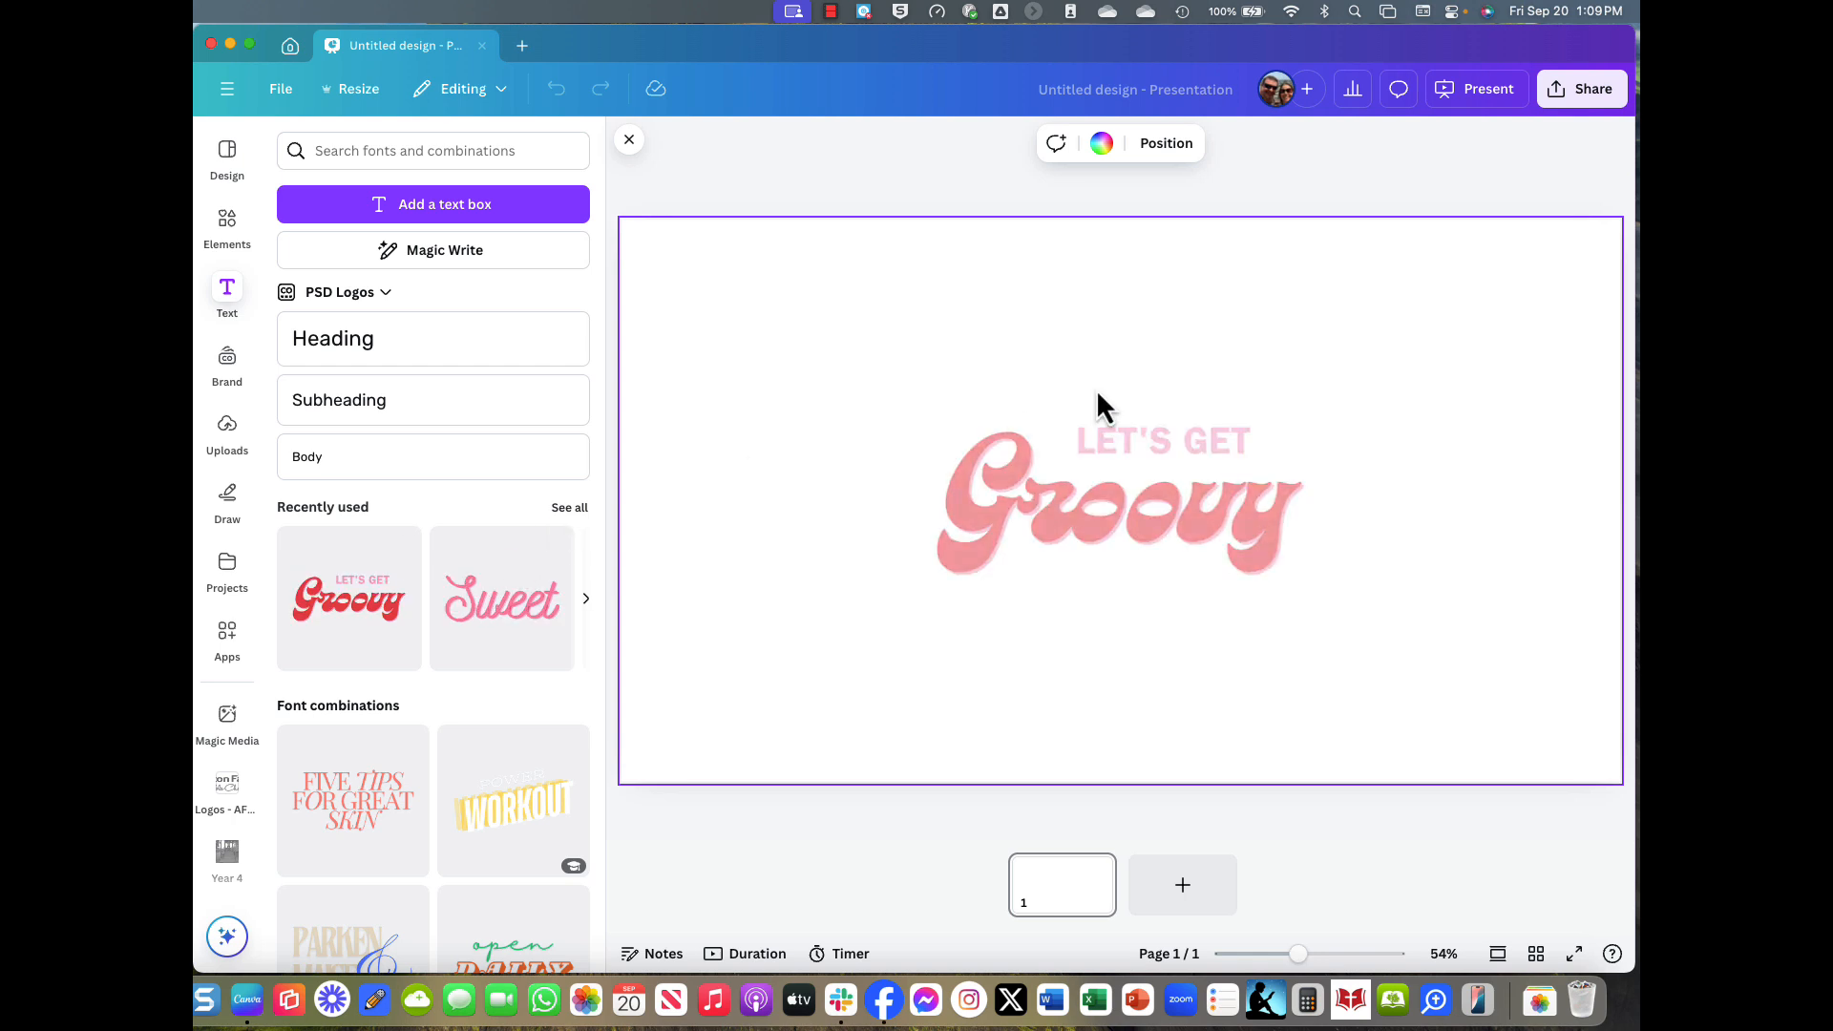
double_click(1108, 429)
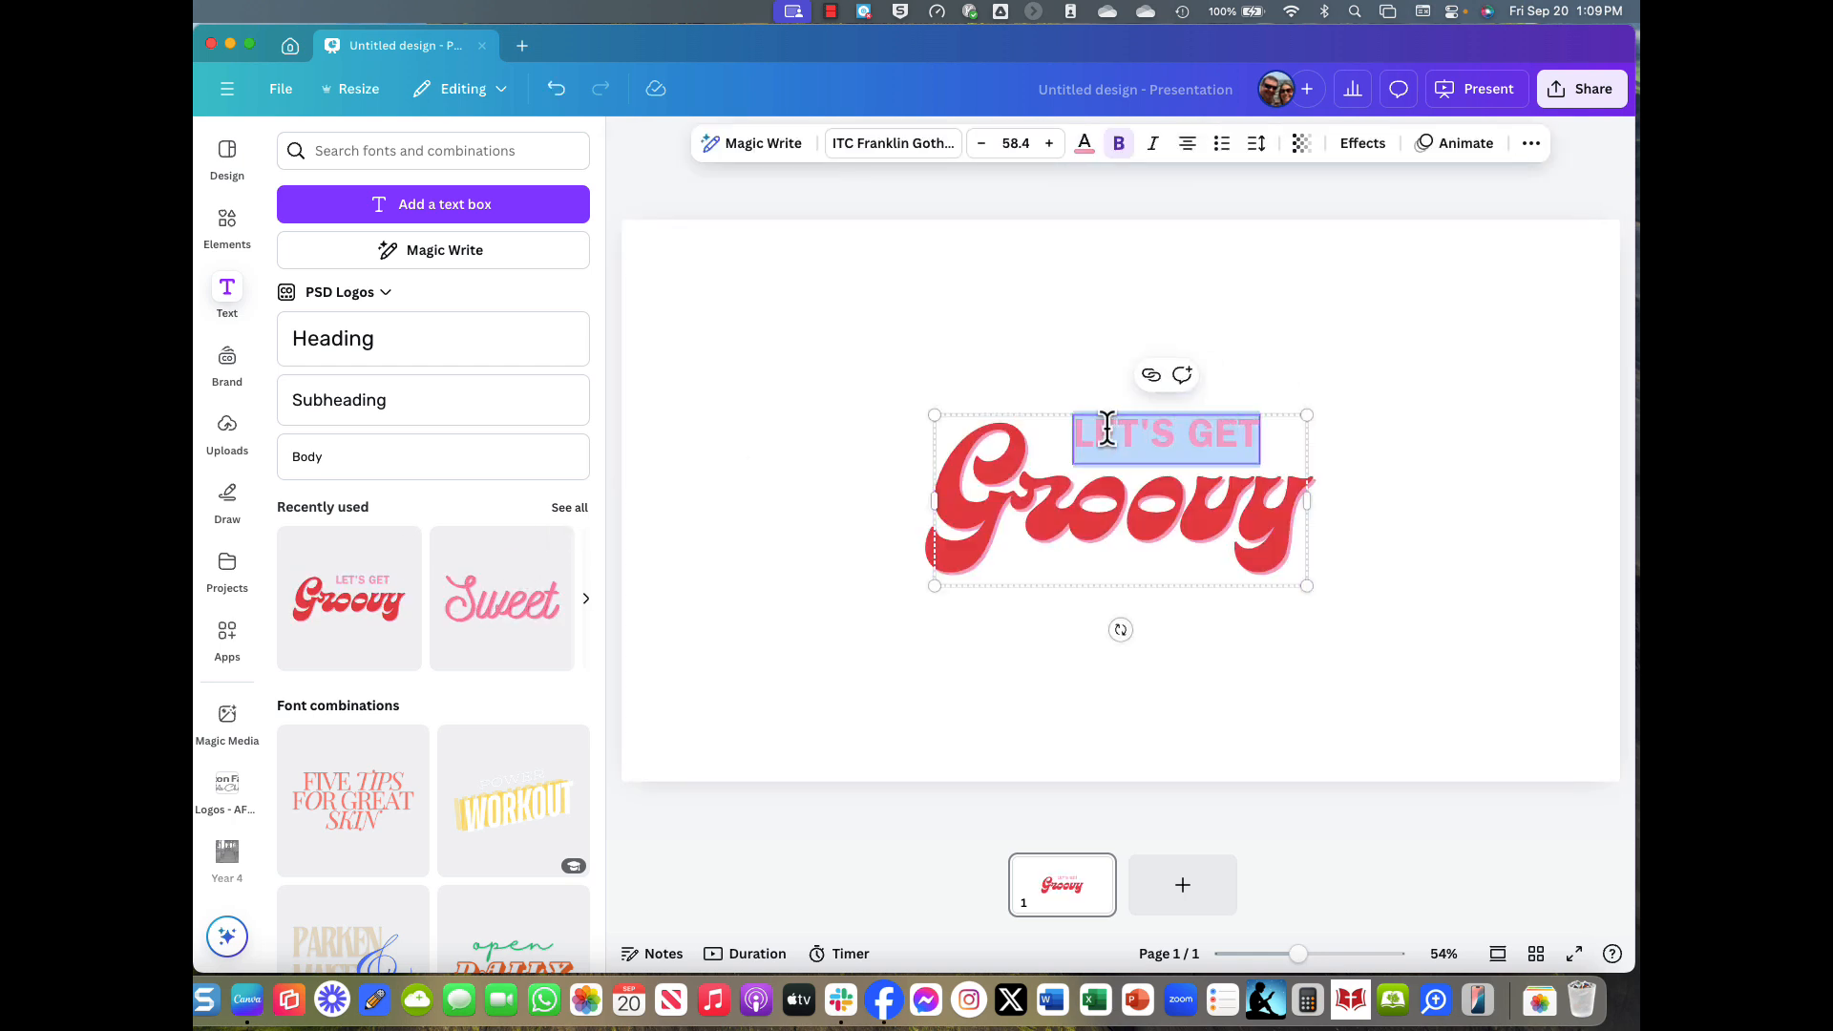
type("LOTF")
key("BackSpace")
key("BackSpace")
type("RF O")
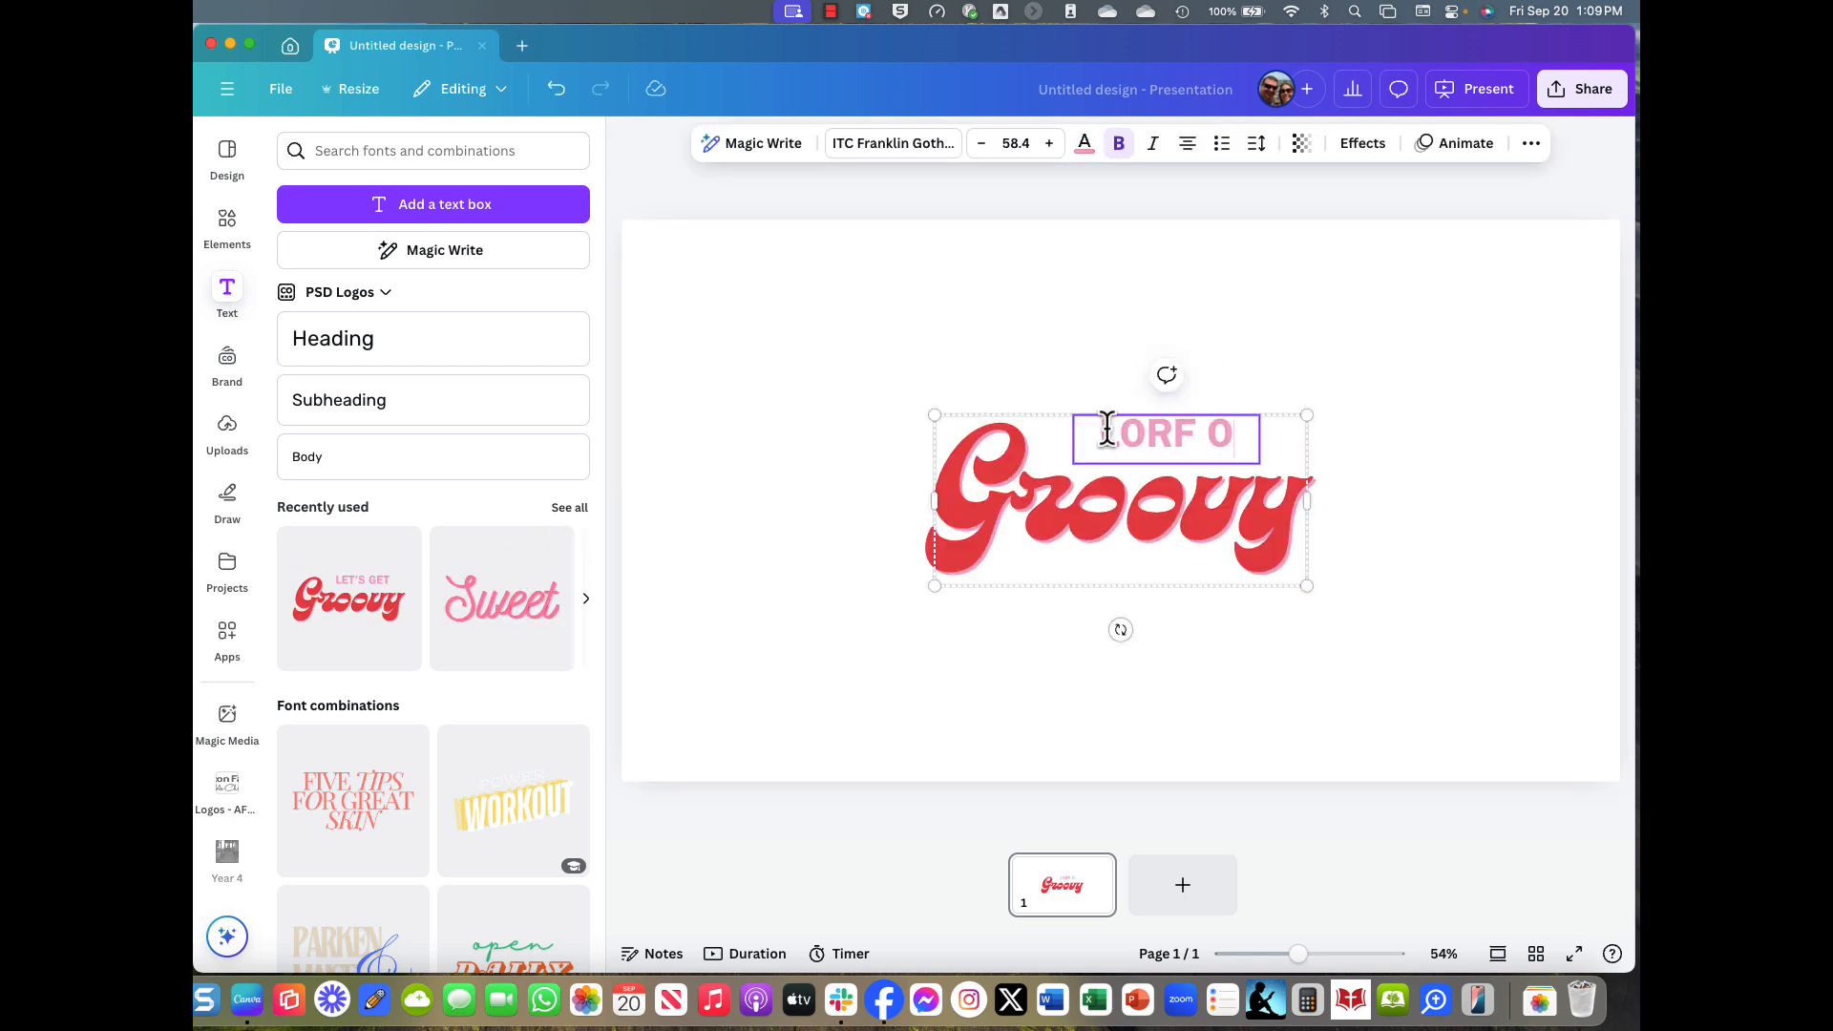
key("BackSpace")
key("BackSpace")
key("BackSpace")
type("D OF")
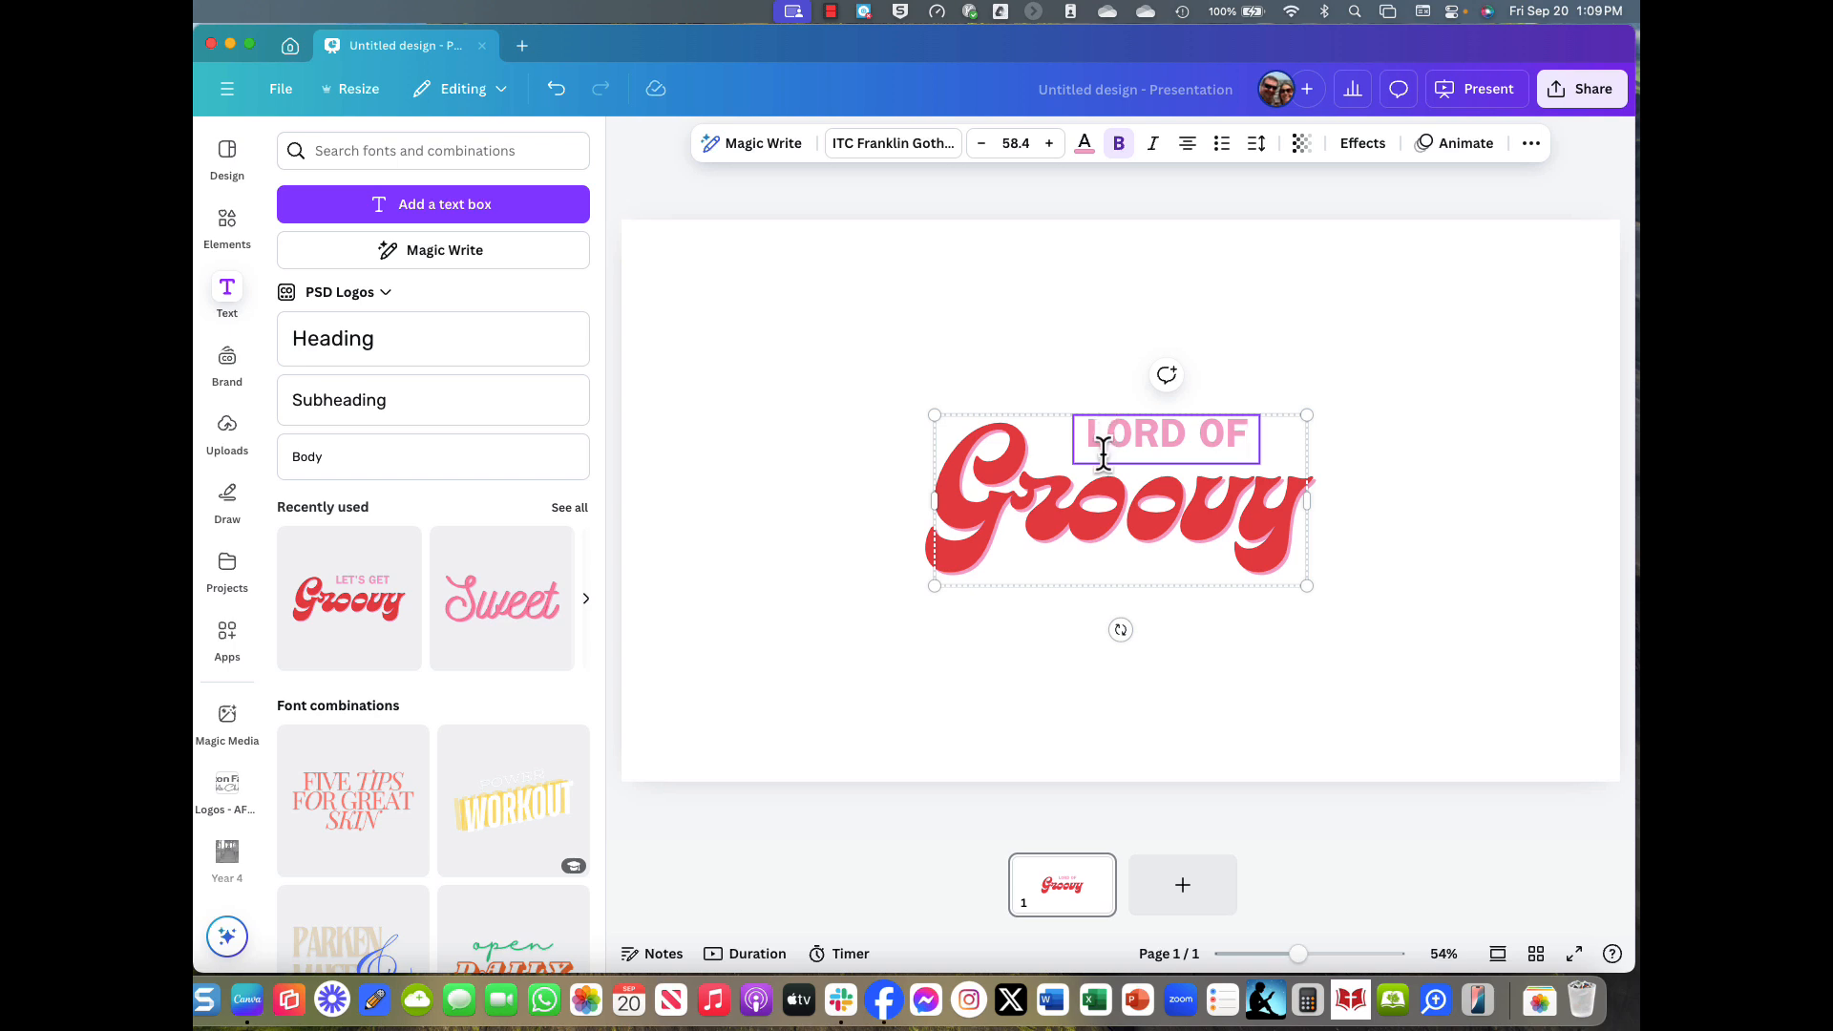
left_click(1077, 525)
Extend the top line to 'LORD OF THE' and replace Groovy with 'Flies'.
left_click(1077, 525)
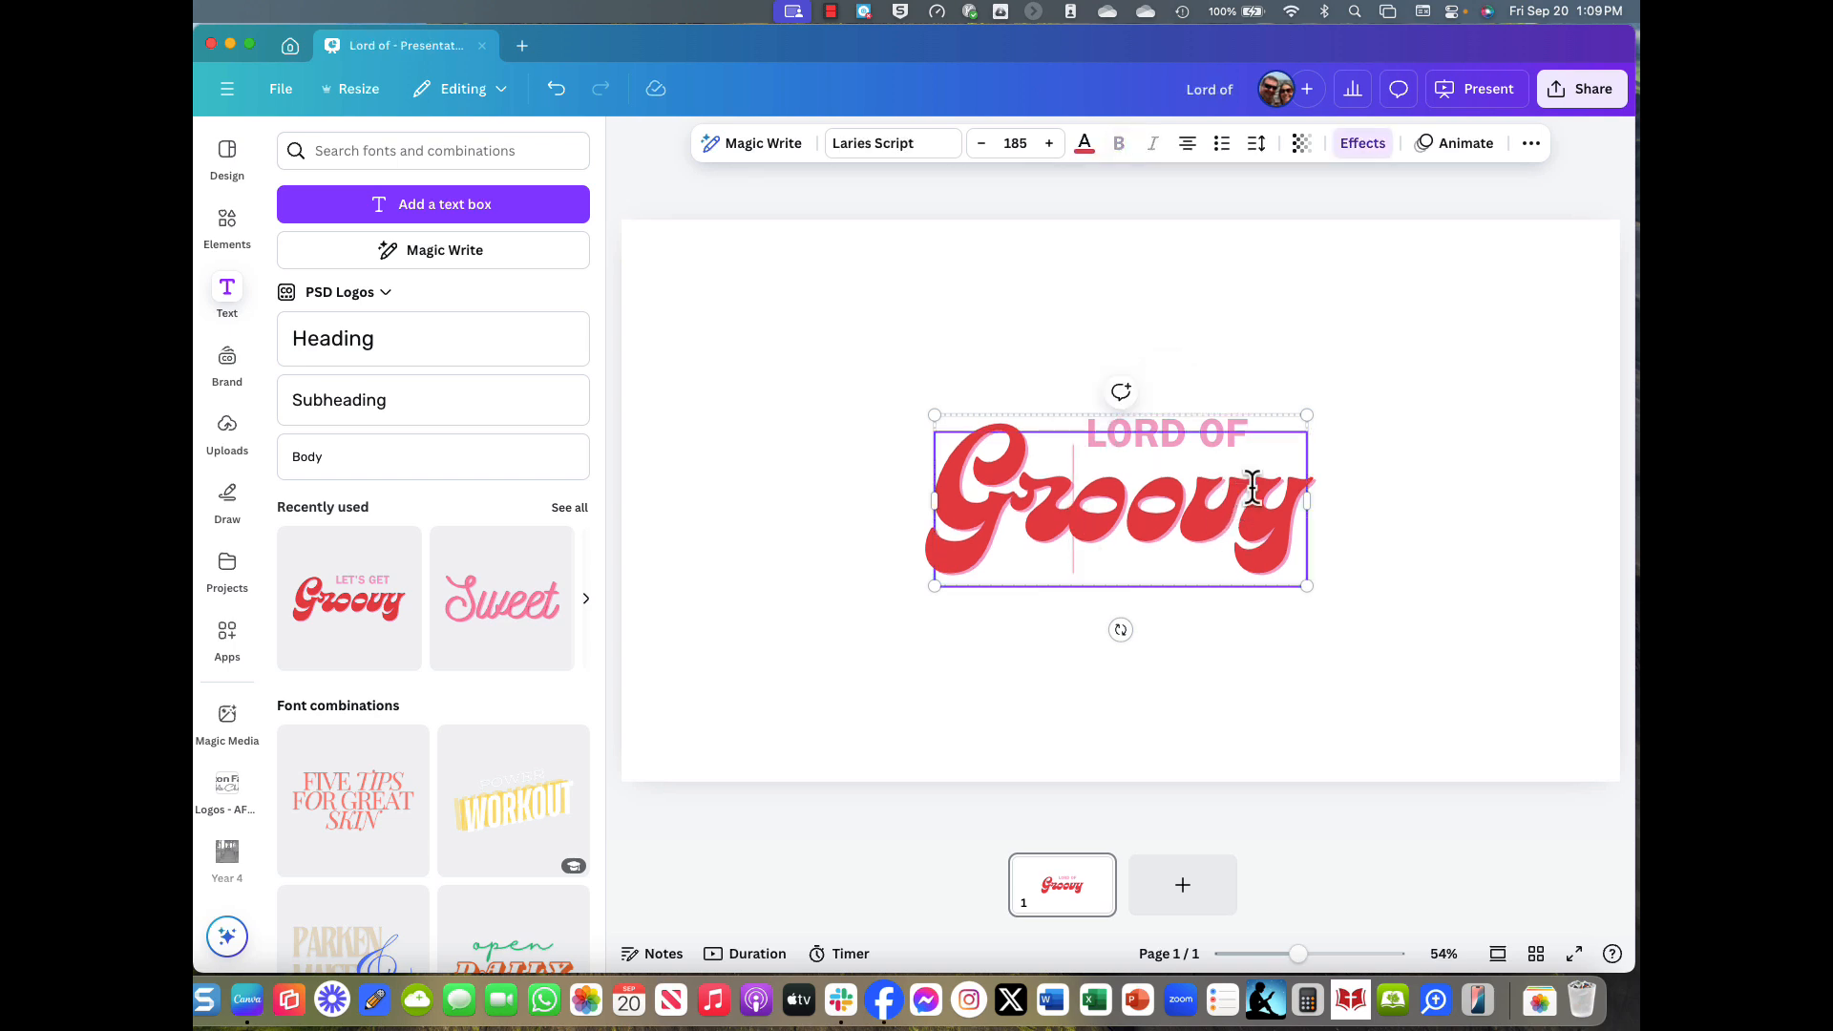
double_click(1237, 446)
left_click(1233, 417)
left_click(1238, 426)
left_click(1237, 427)
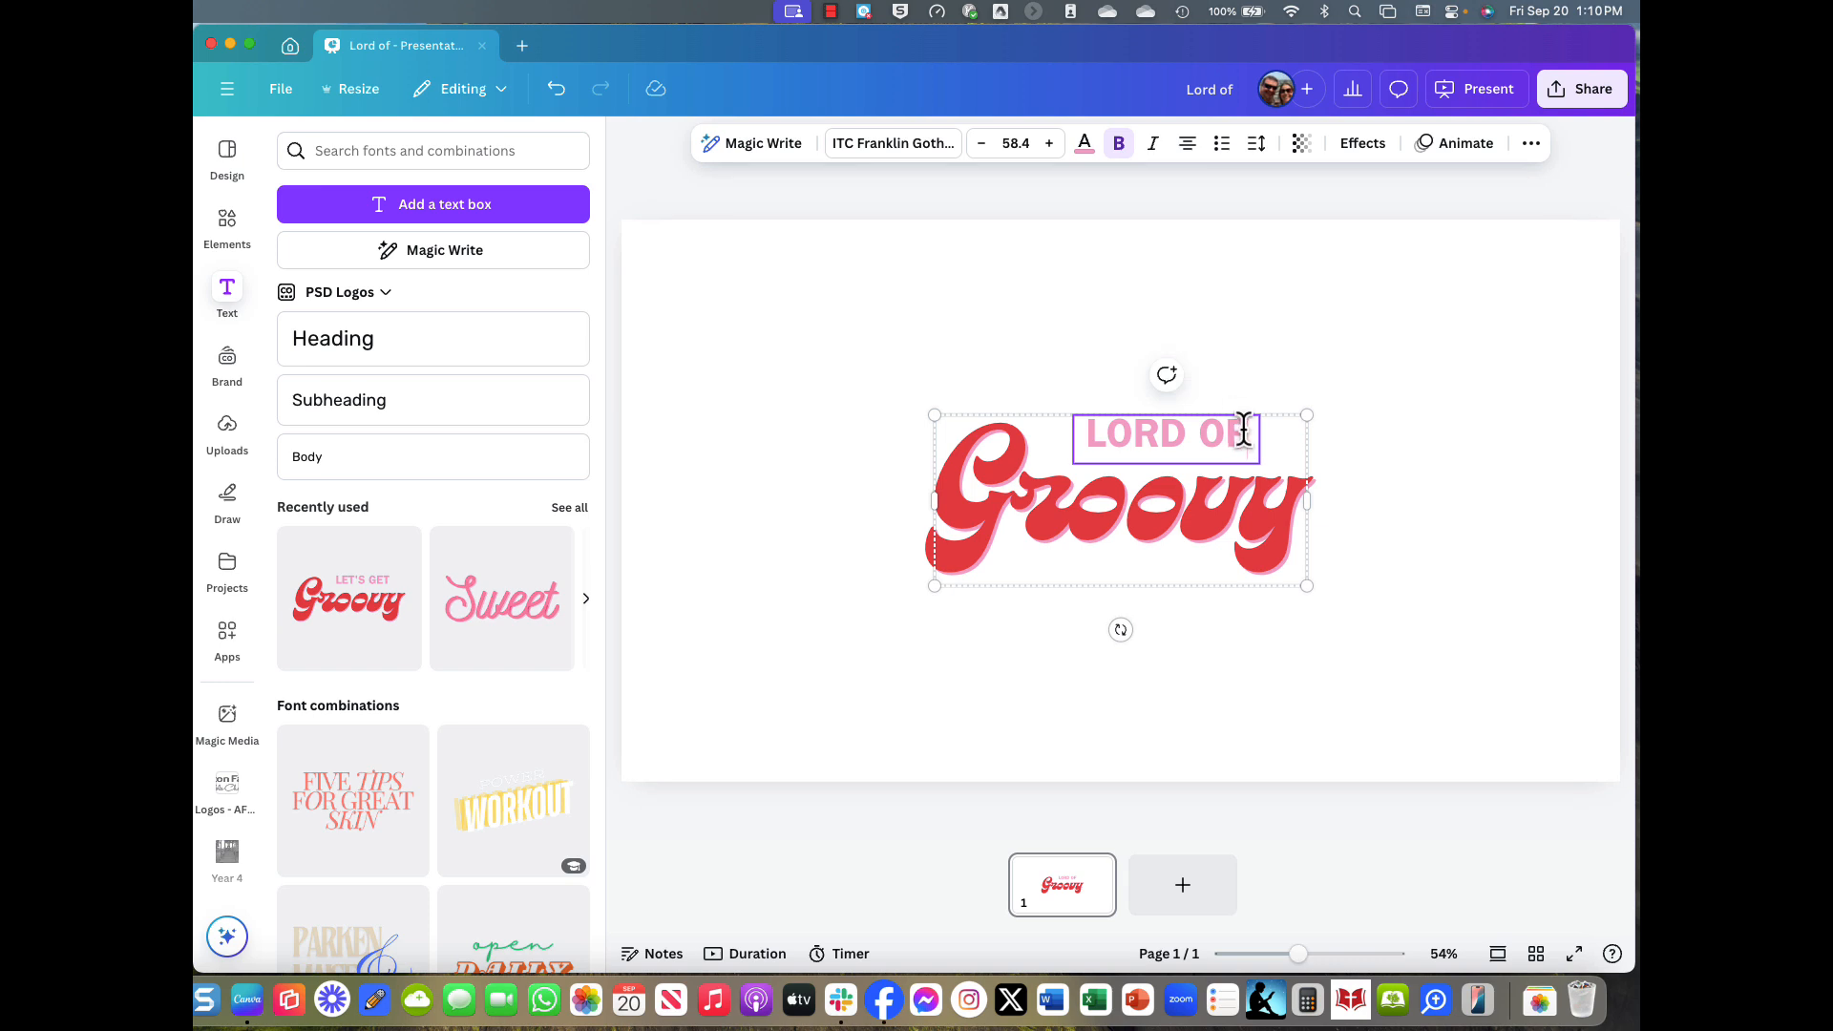
type("THE")
left_click(1211, 507)
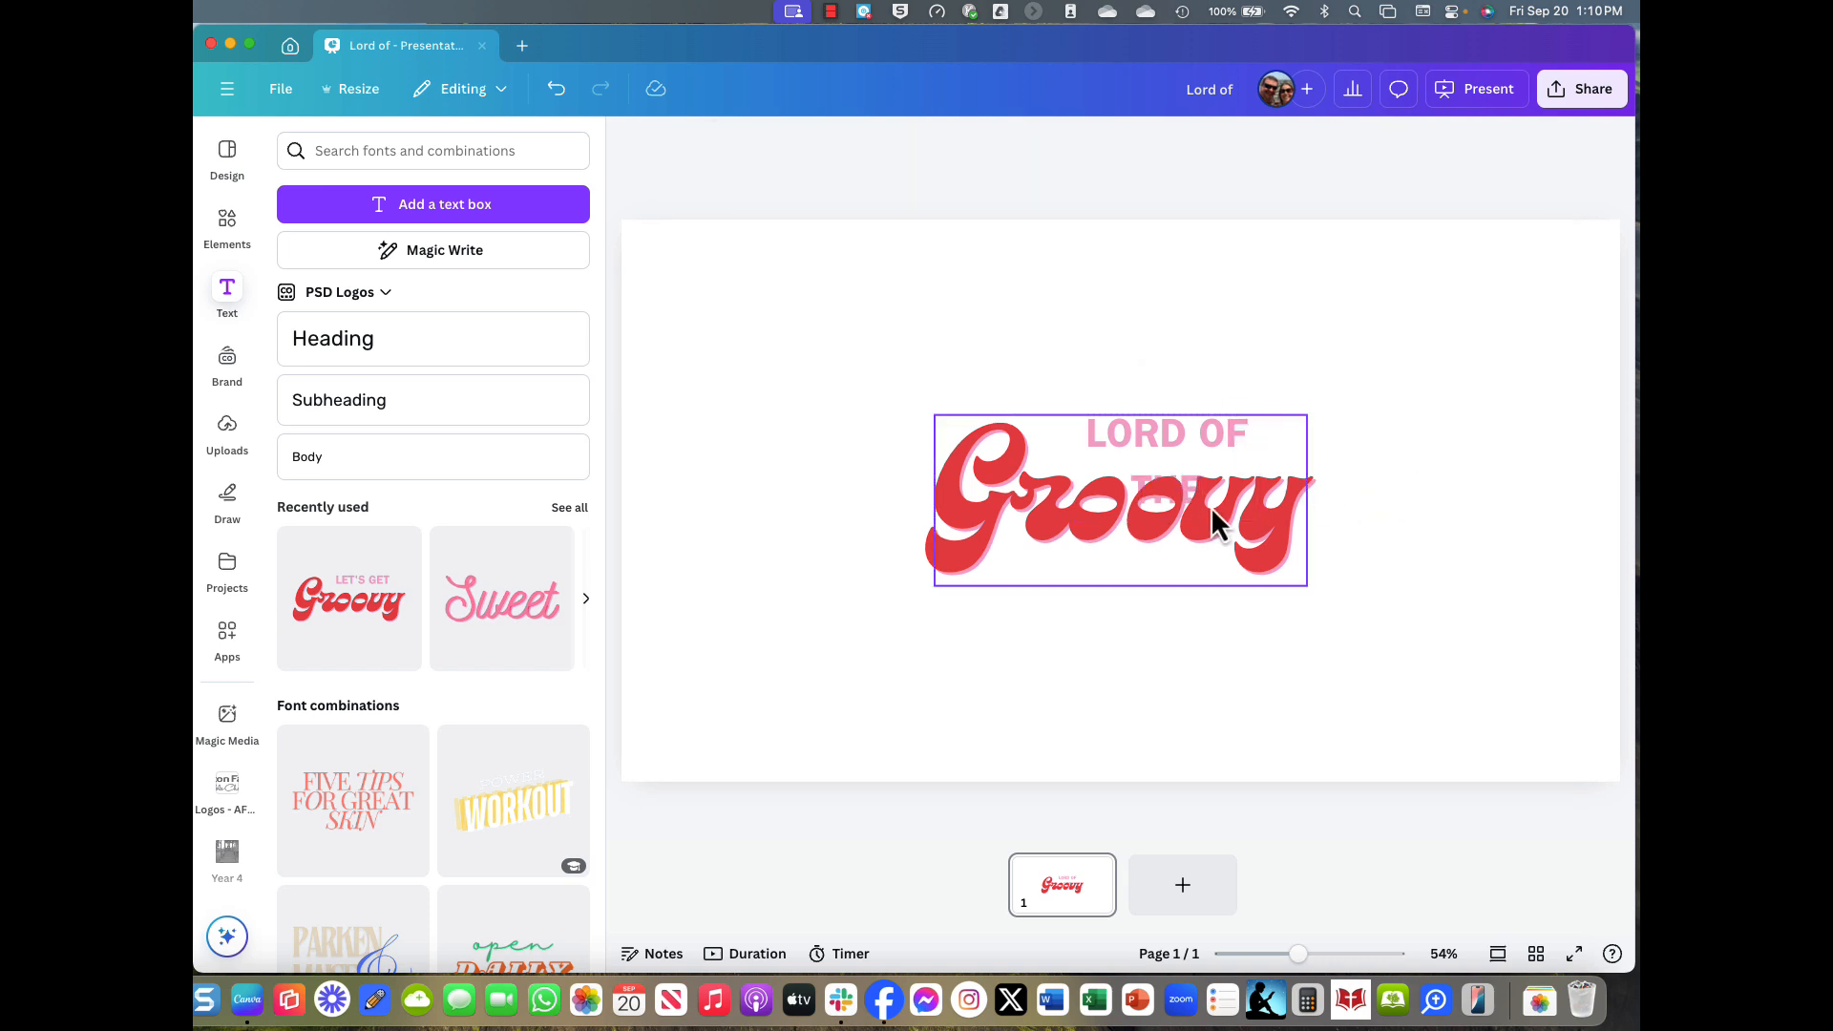
double_click(1210, 508)
type("Flics")
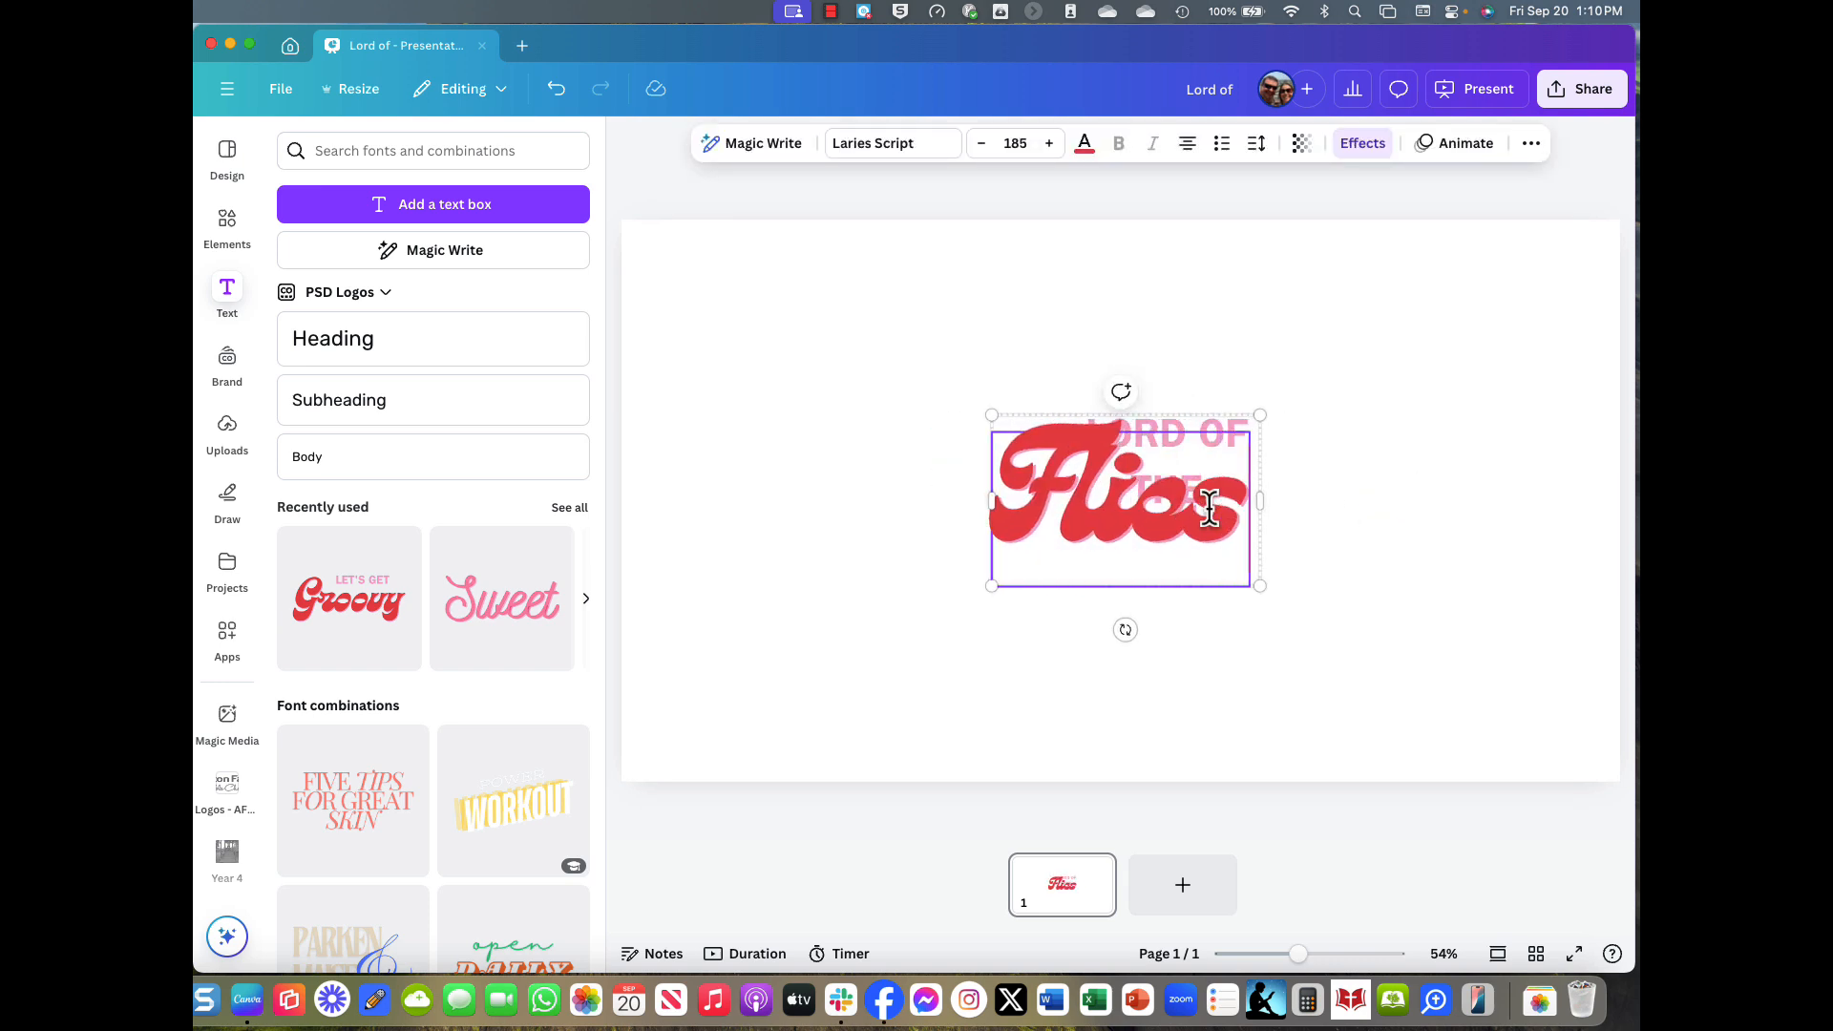
left_click(1518, 507)
Ungroup the title and widen the LORD OF THE box onto one line.
left_click(1236, 441)
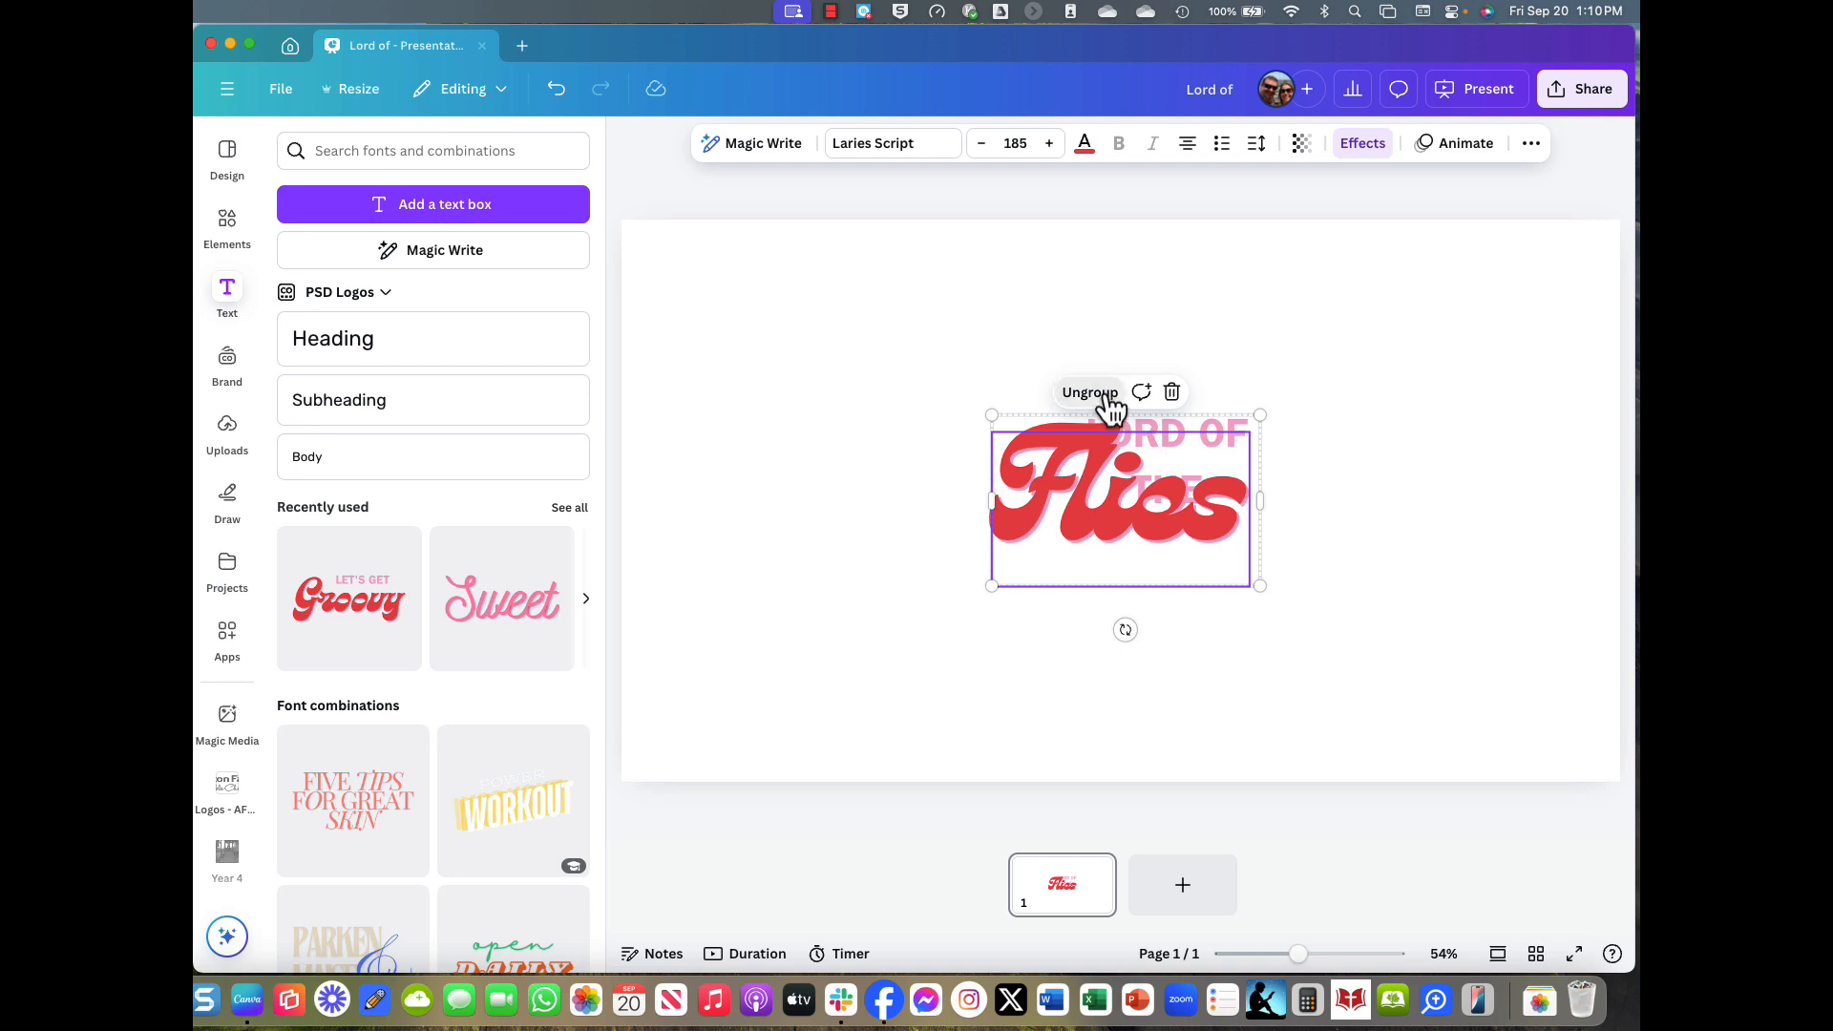
left_click(1090, 392)
left_click(1224, 434)
left_click(1236, 421)
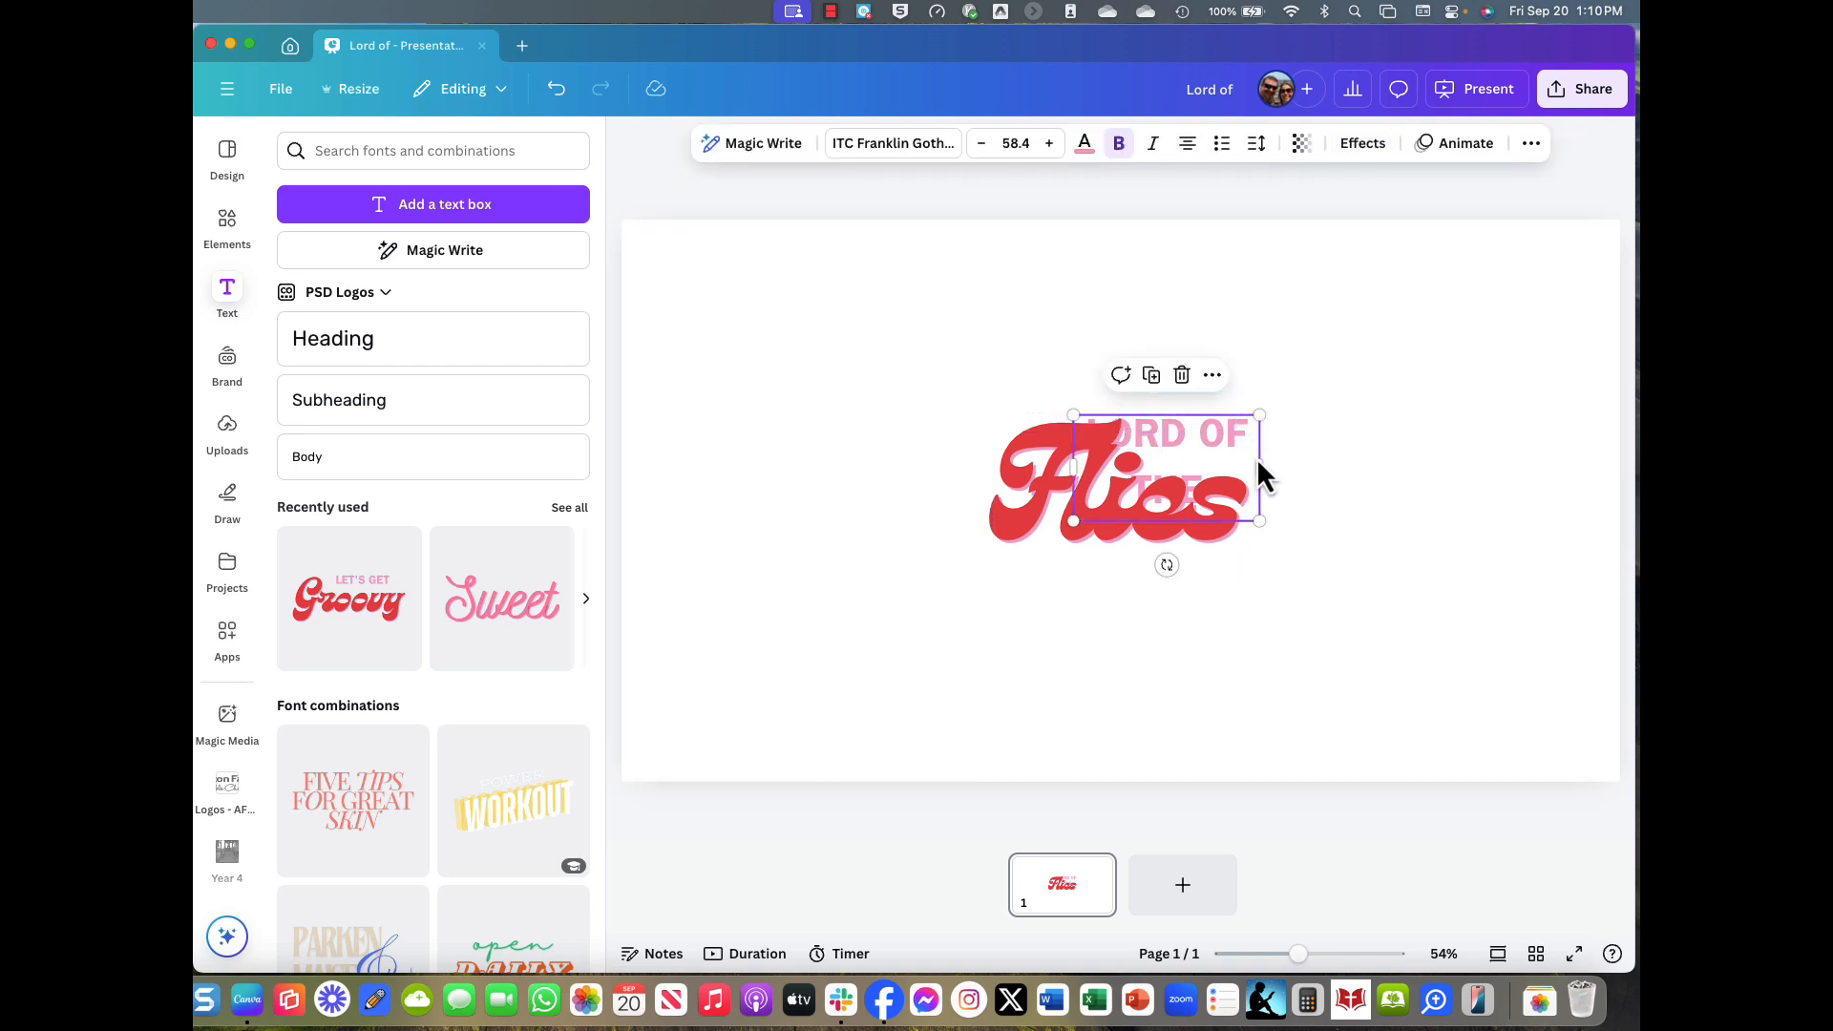
left_click_drag(1259, 467, 1373, 476)
Move LORD OF THE beside Flies and group the two into one title.
left_click(1238, 457)
left_click(1326, 509)
left_click_drag(1263, 446, 1315, 460)
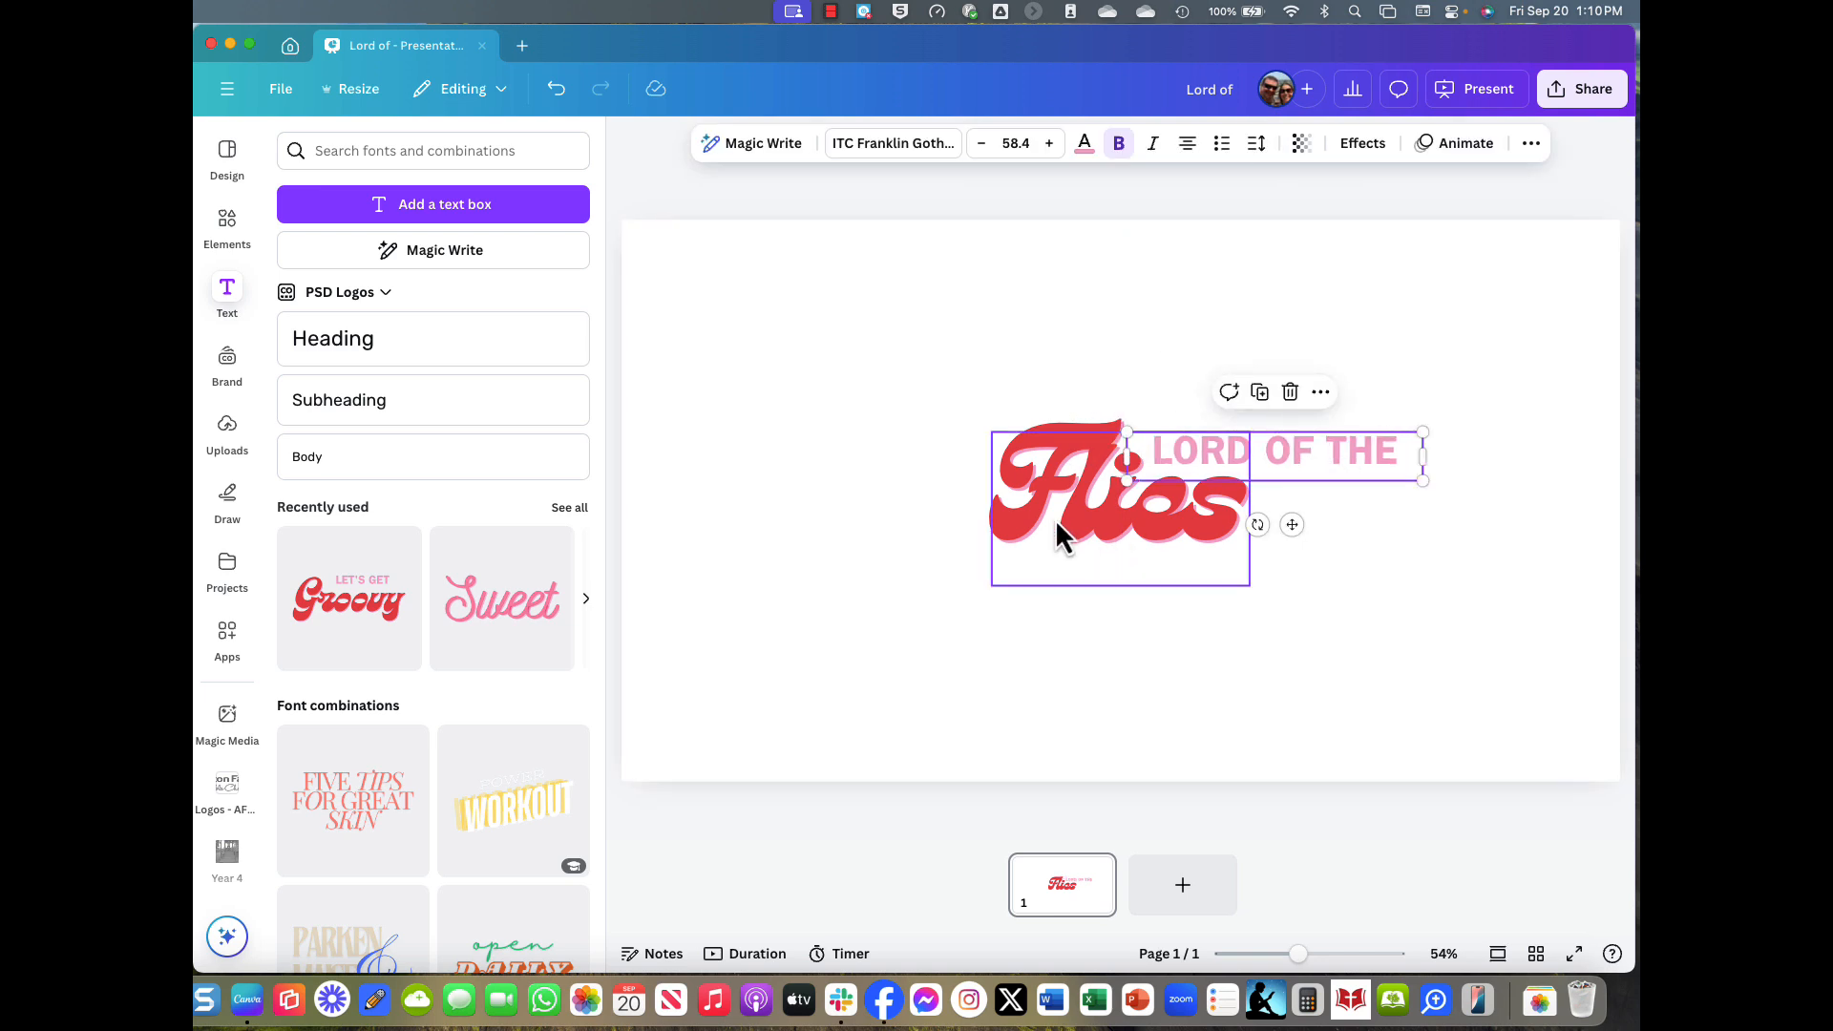
left_click(1269, 717)
left_click_drag(1138, 403, 1137, 403)
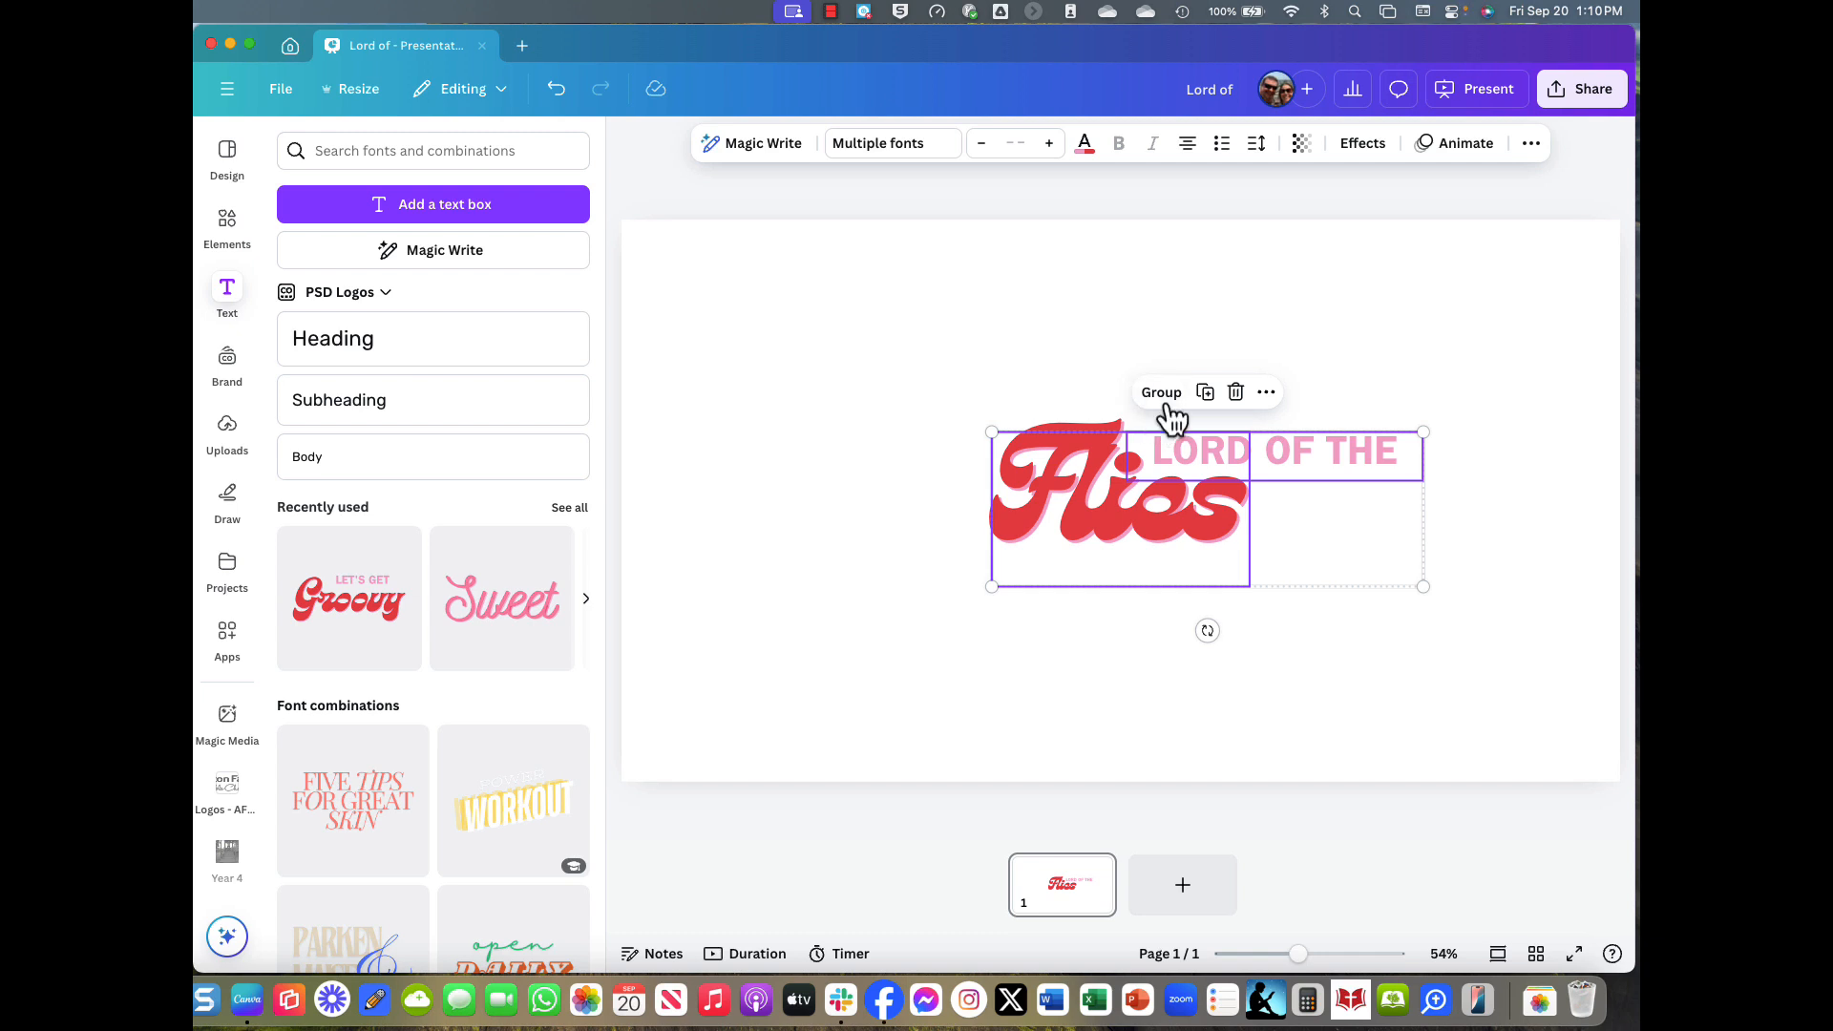
left_click(1166, 393)
left_click_drag(1148, 519, 1241, 381)
Color the title text black, settle it right of centre, then switch to Goodreads.
left_click(1084, 144)
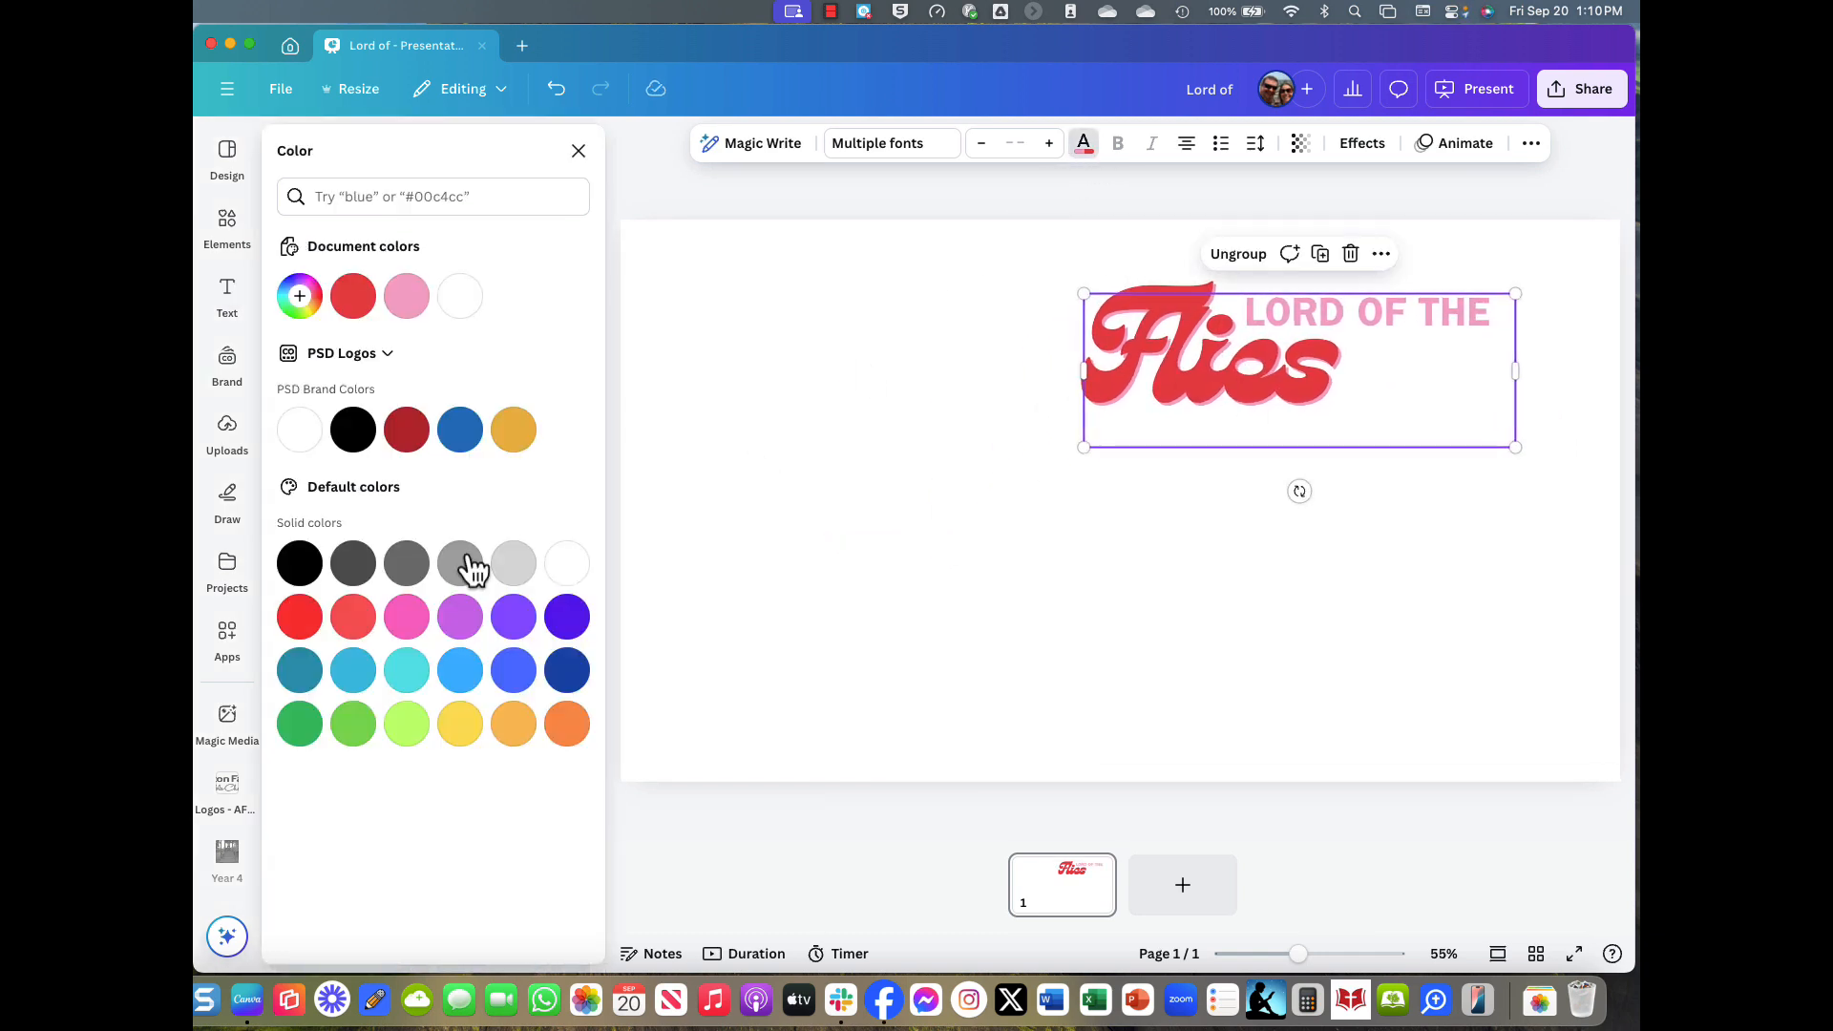
left_click(301, 566)
left_click(1302, 426)
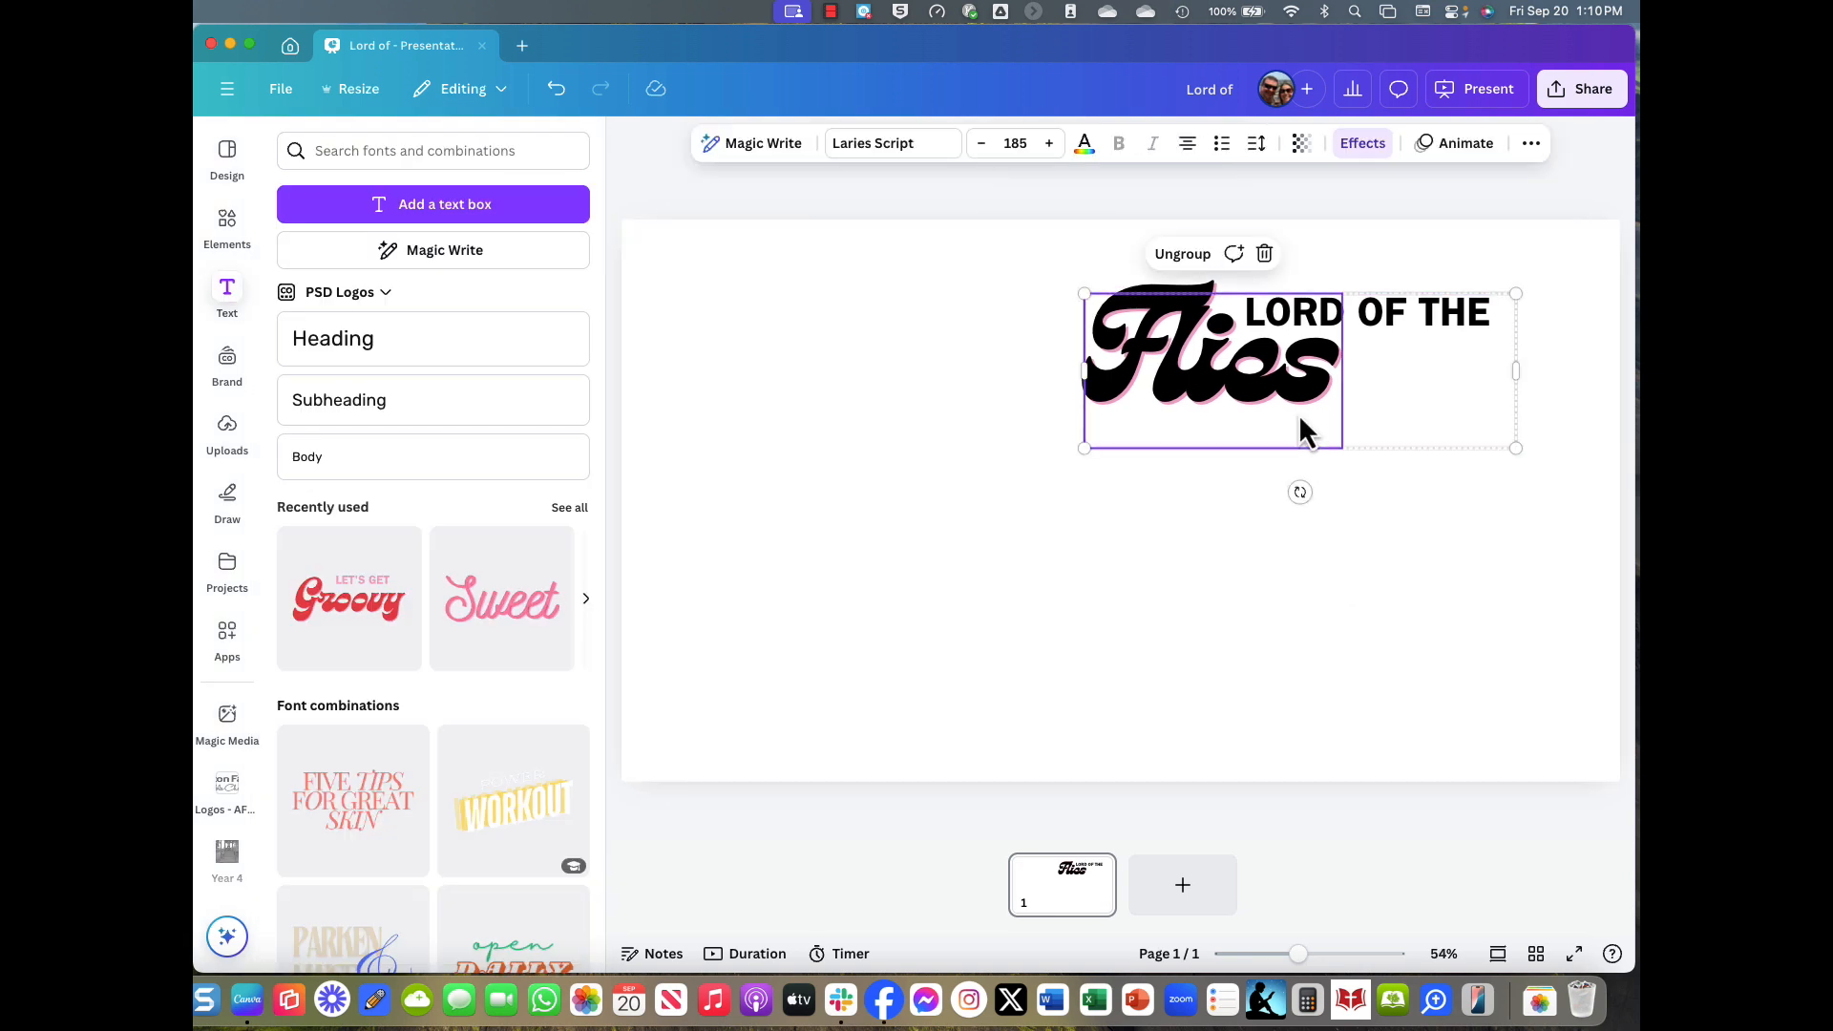
left_click_drag(1302, 426, 1358, 393)
left_click(1174, 723)
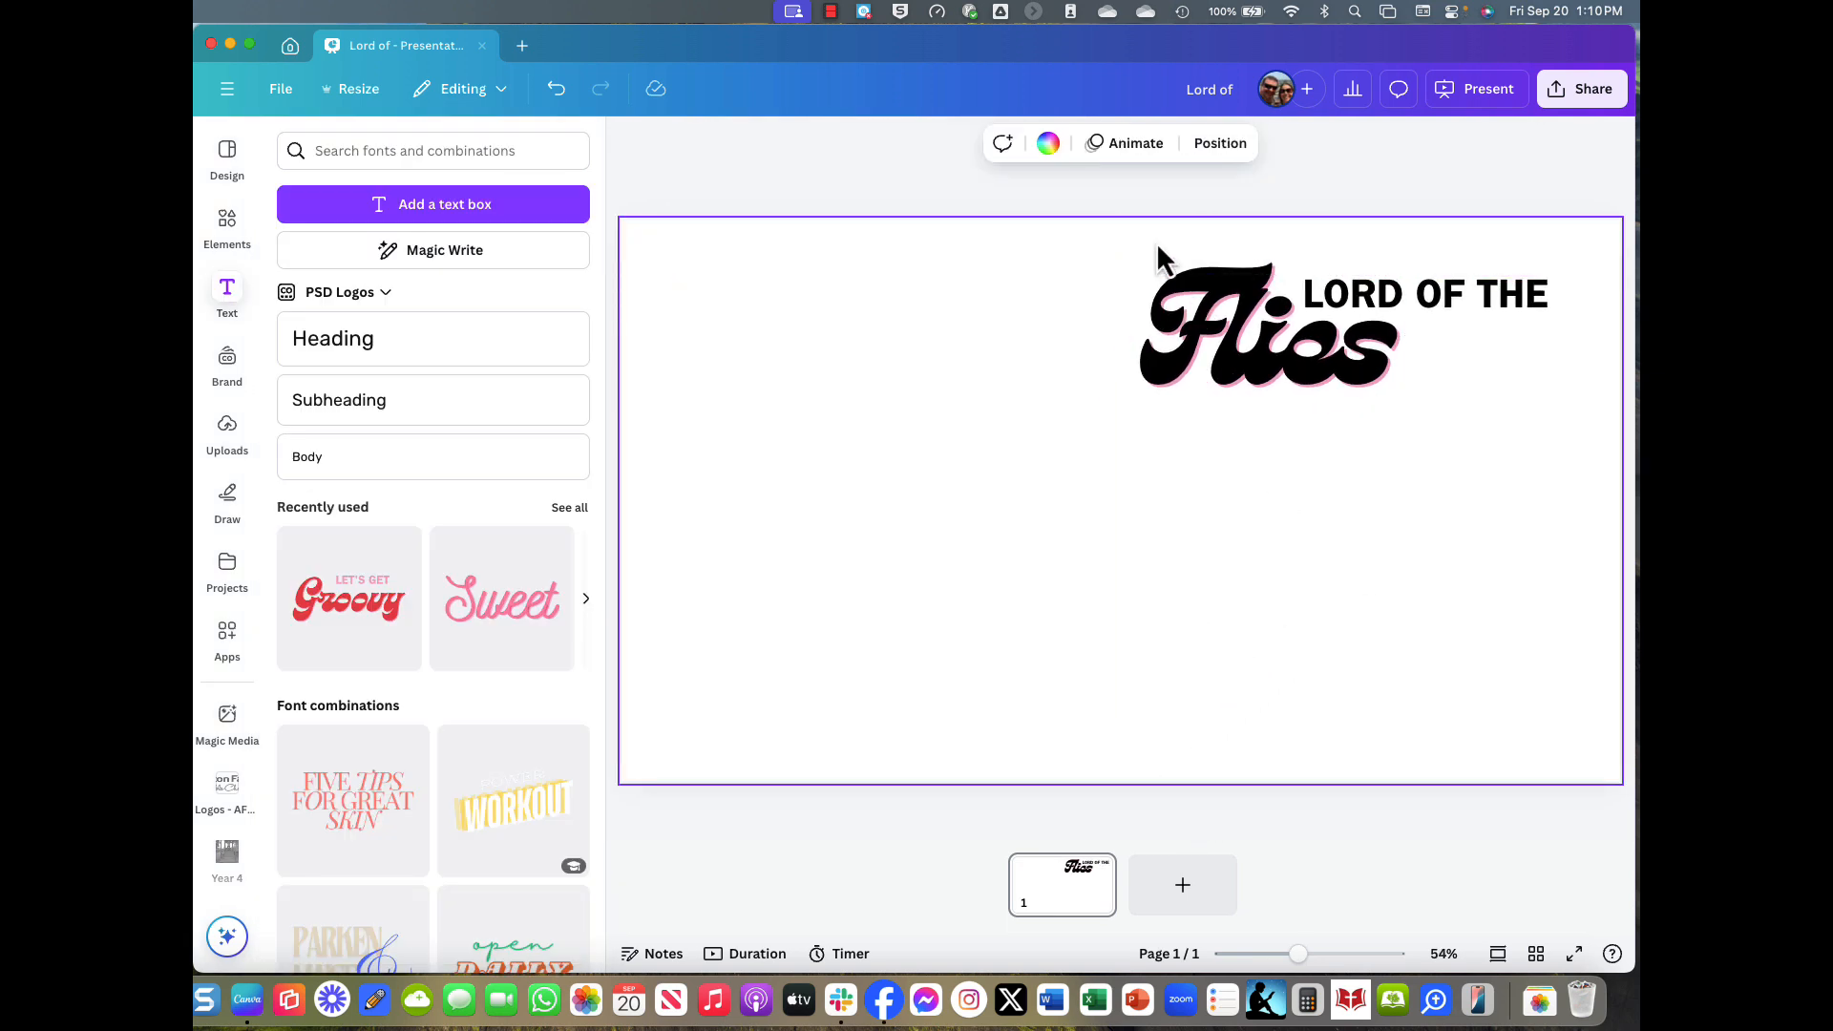
left_click(1289, 361)
left_click_drag(1289, 361, 1279, 509)
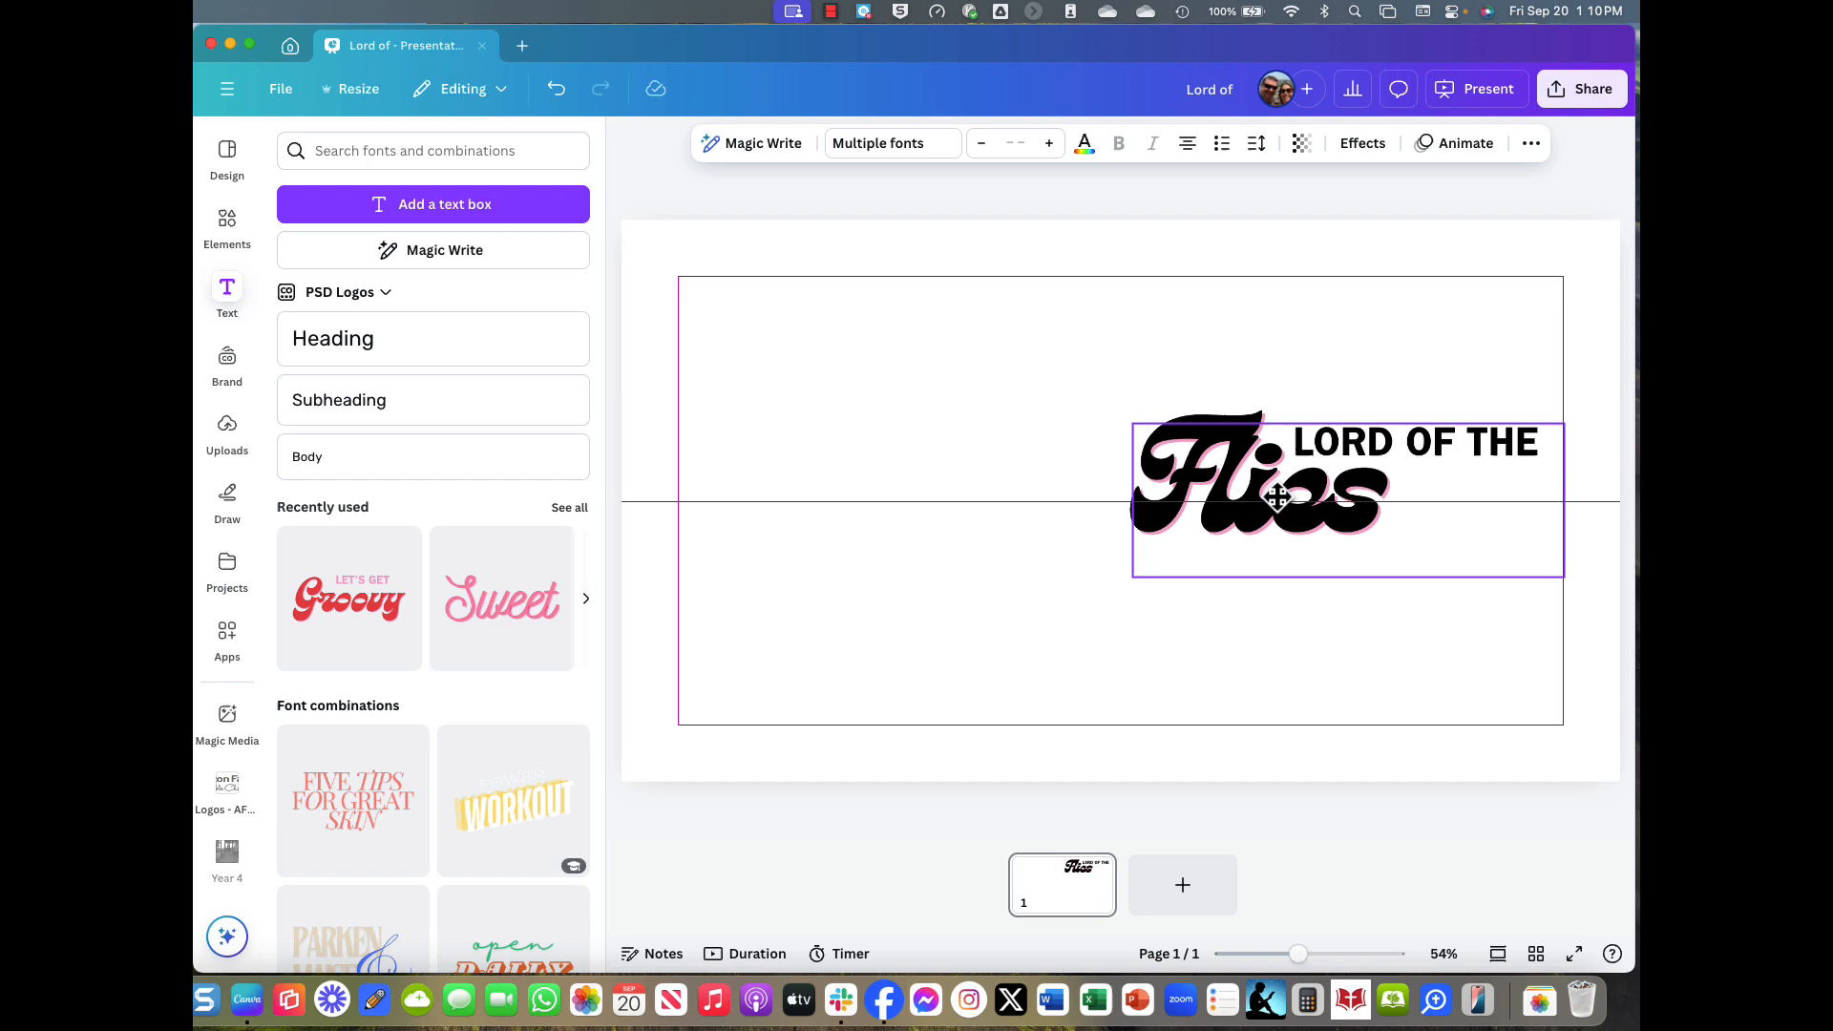
left_click(1236, 675)
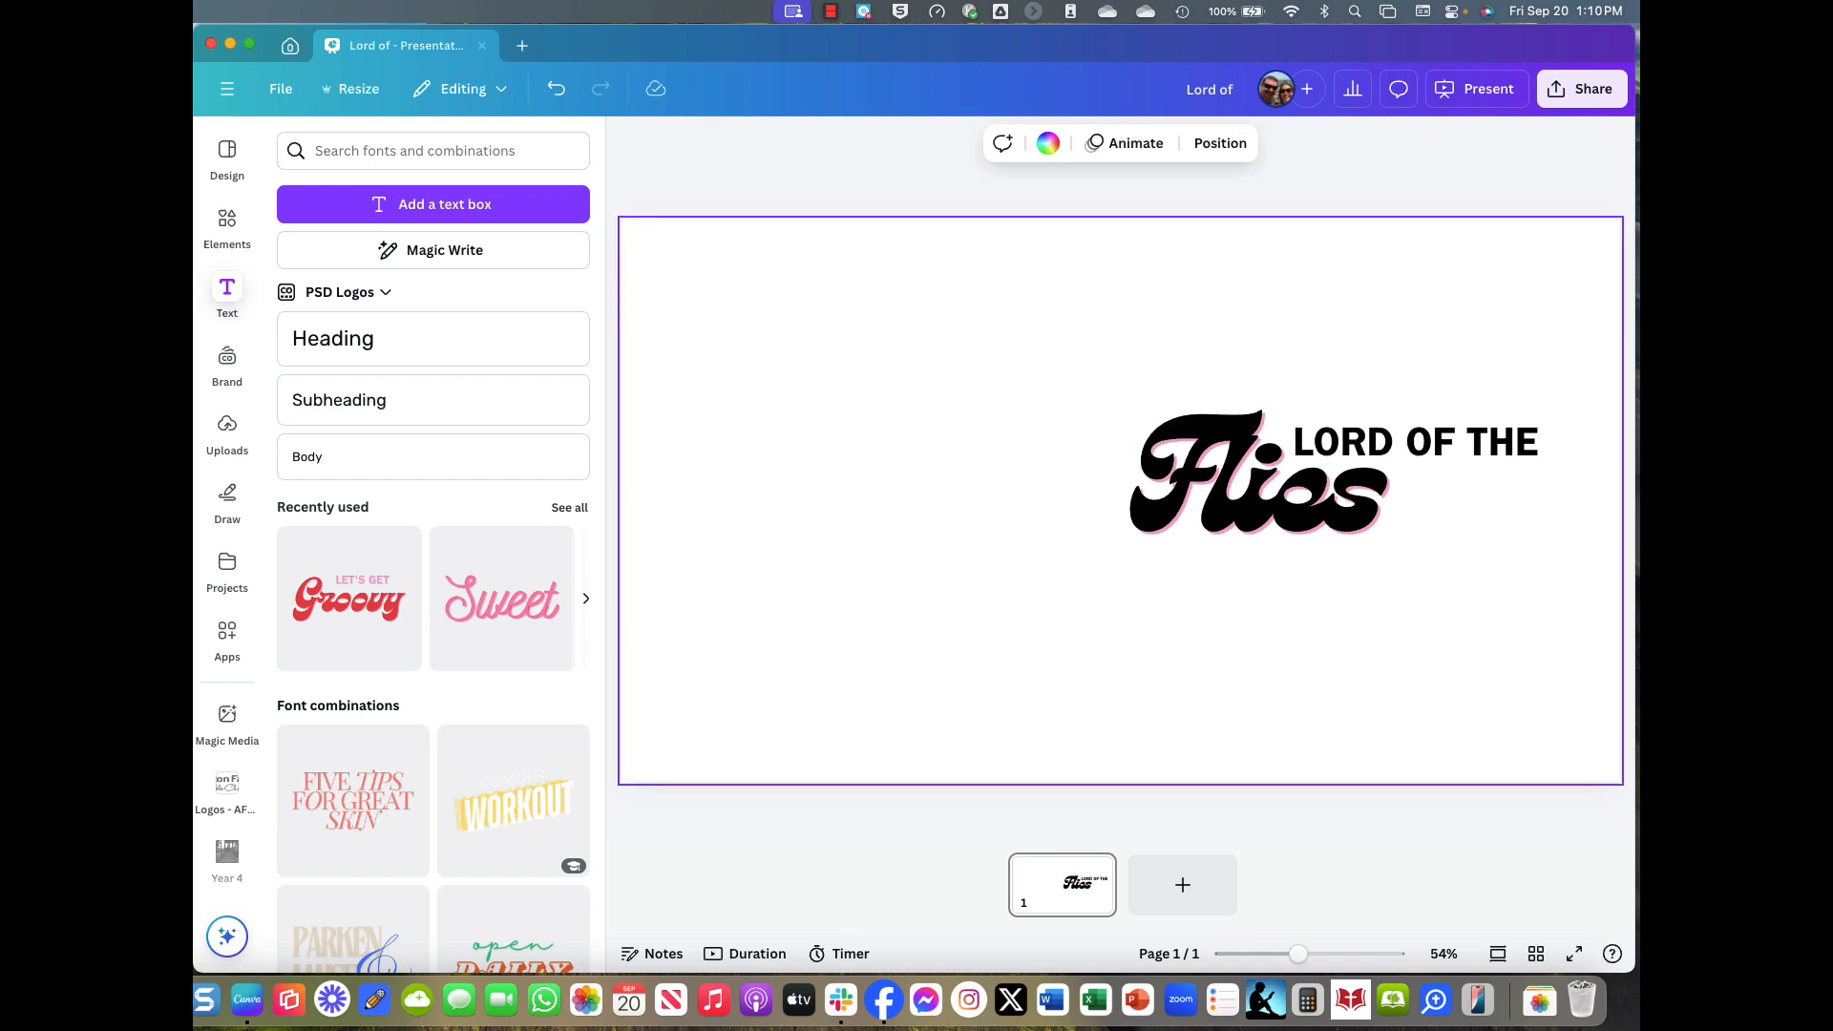
left_click(195, 592)
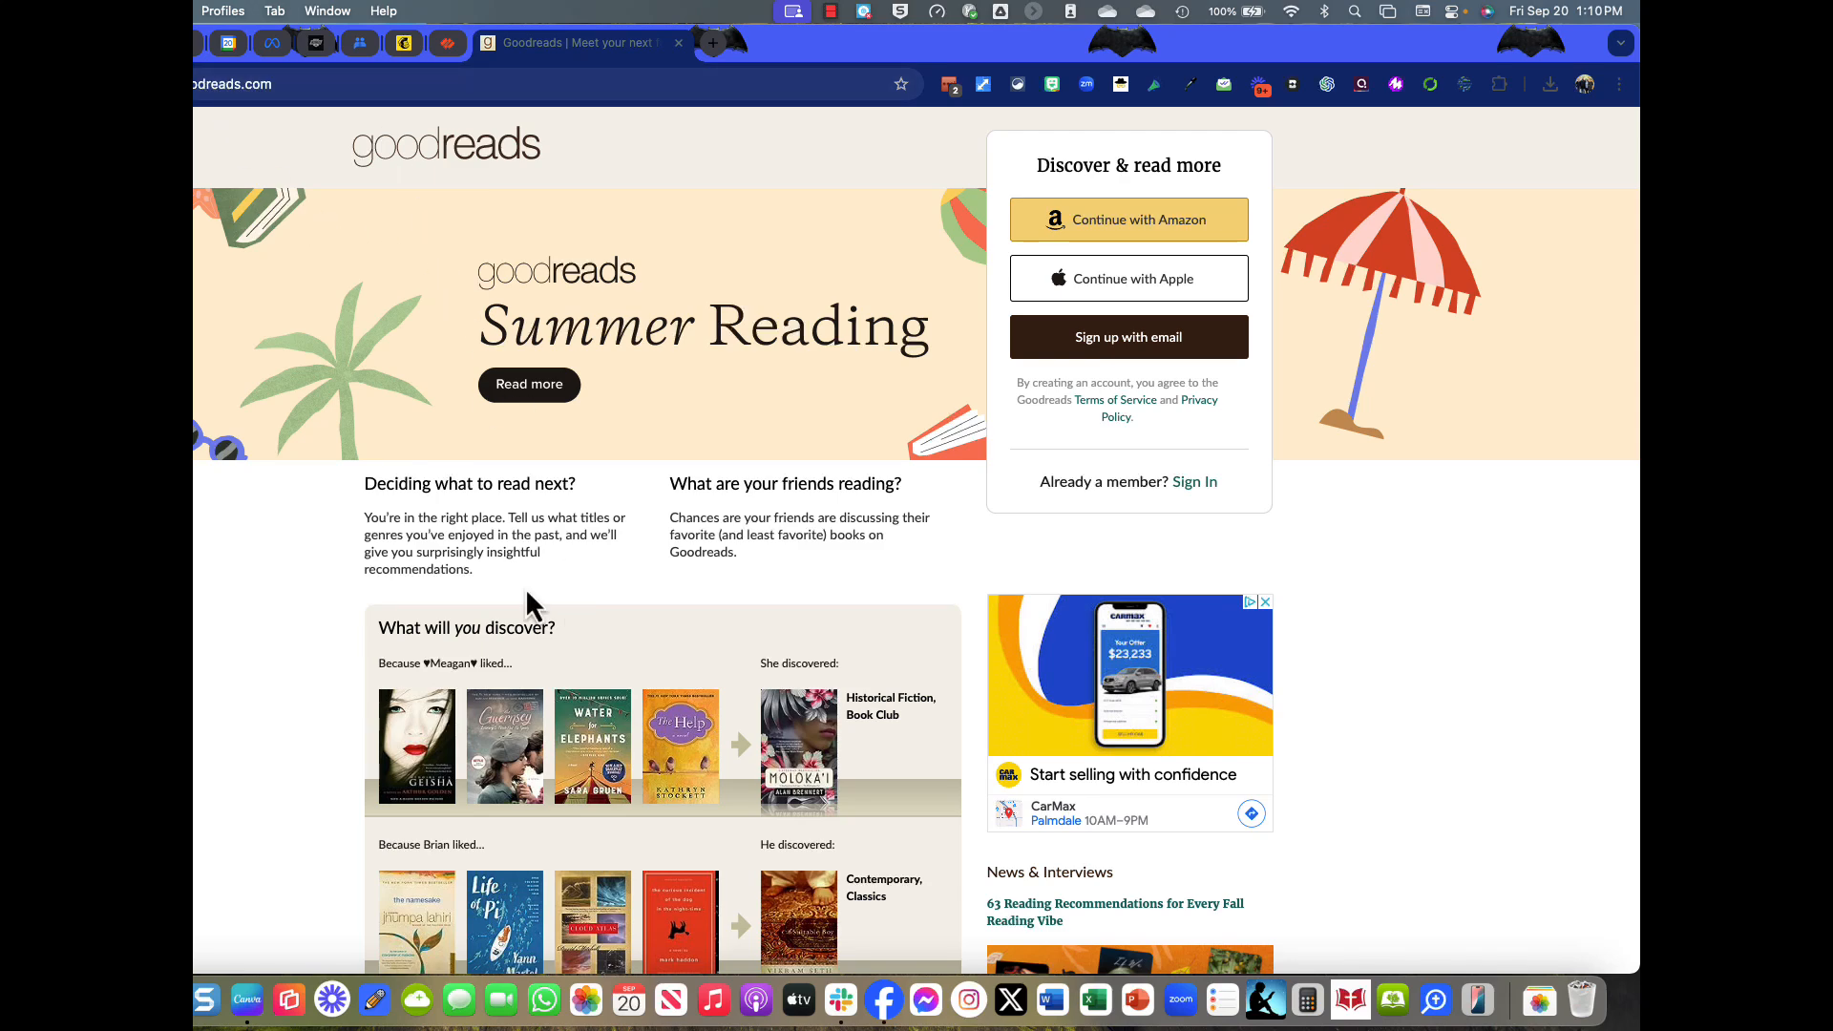
Search Goodreads for lord of the flies, open its book page and expand the description.
scroll(535, 612, "down", 5)
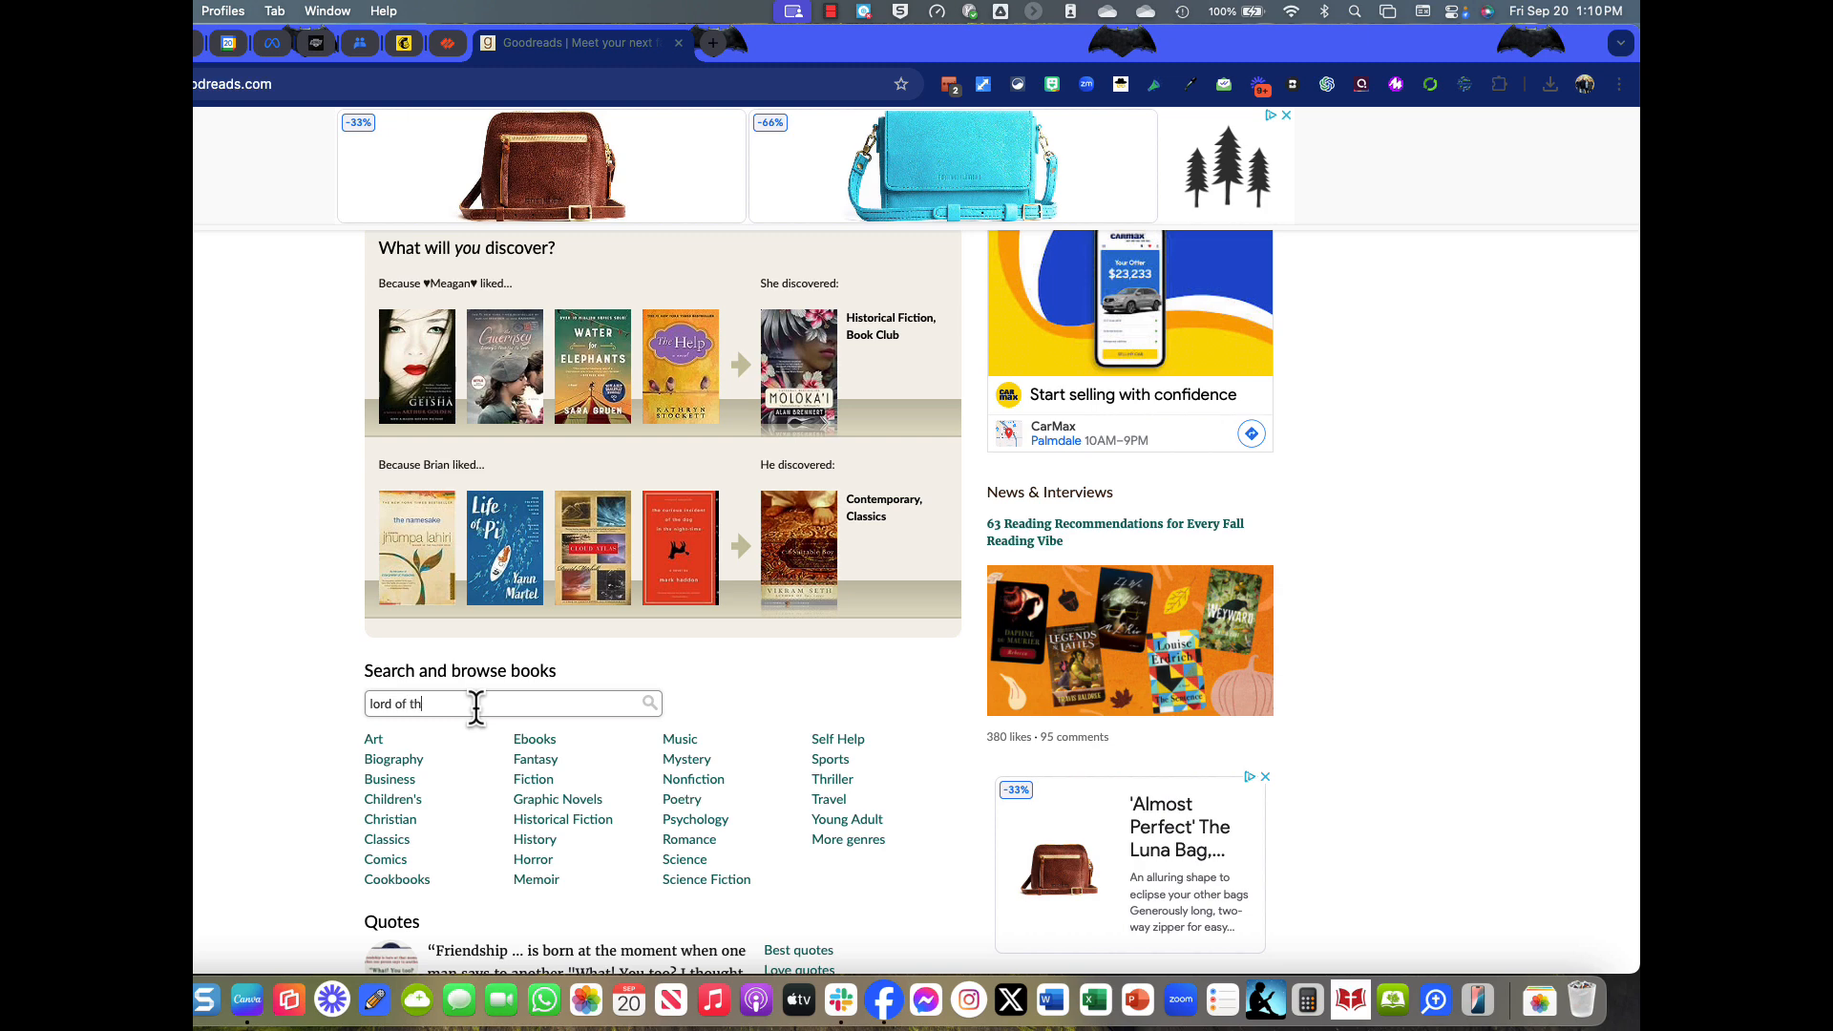
key("Return")
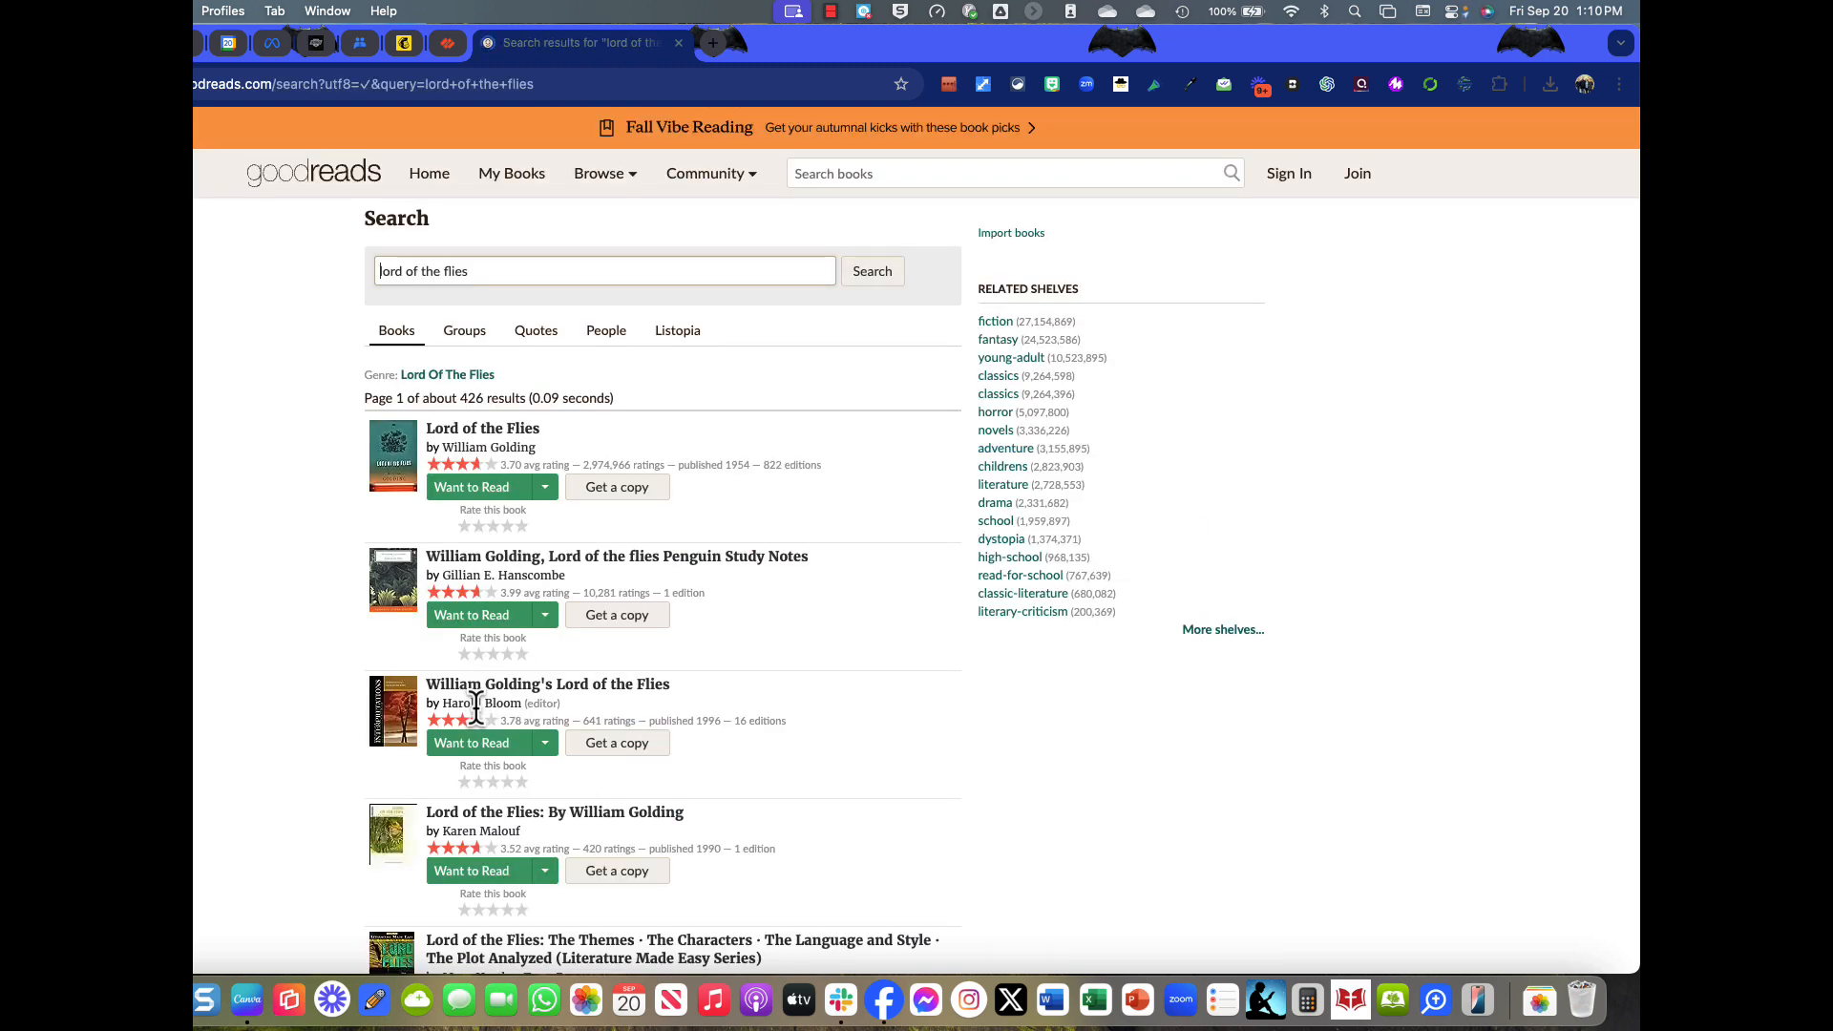
left_click(457, 432)
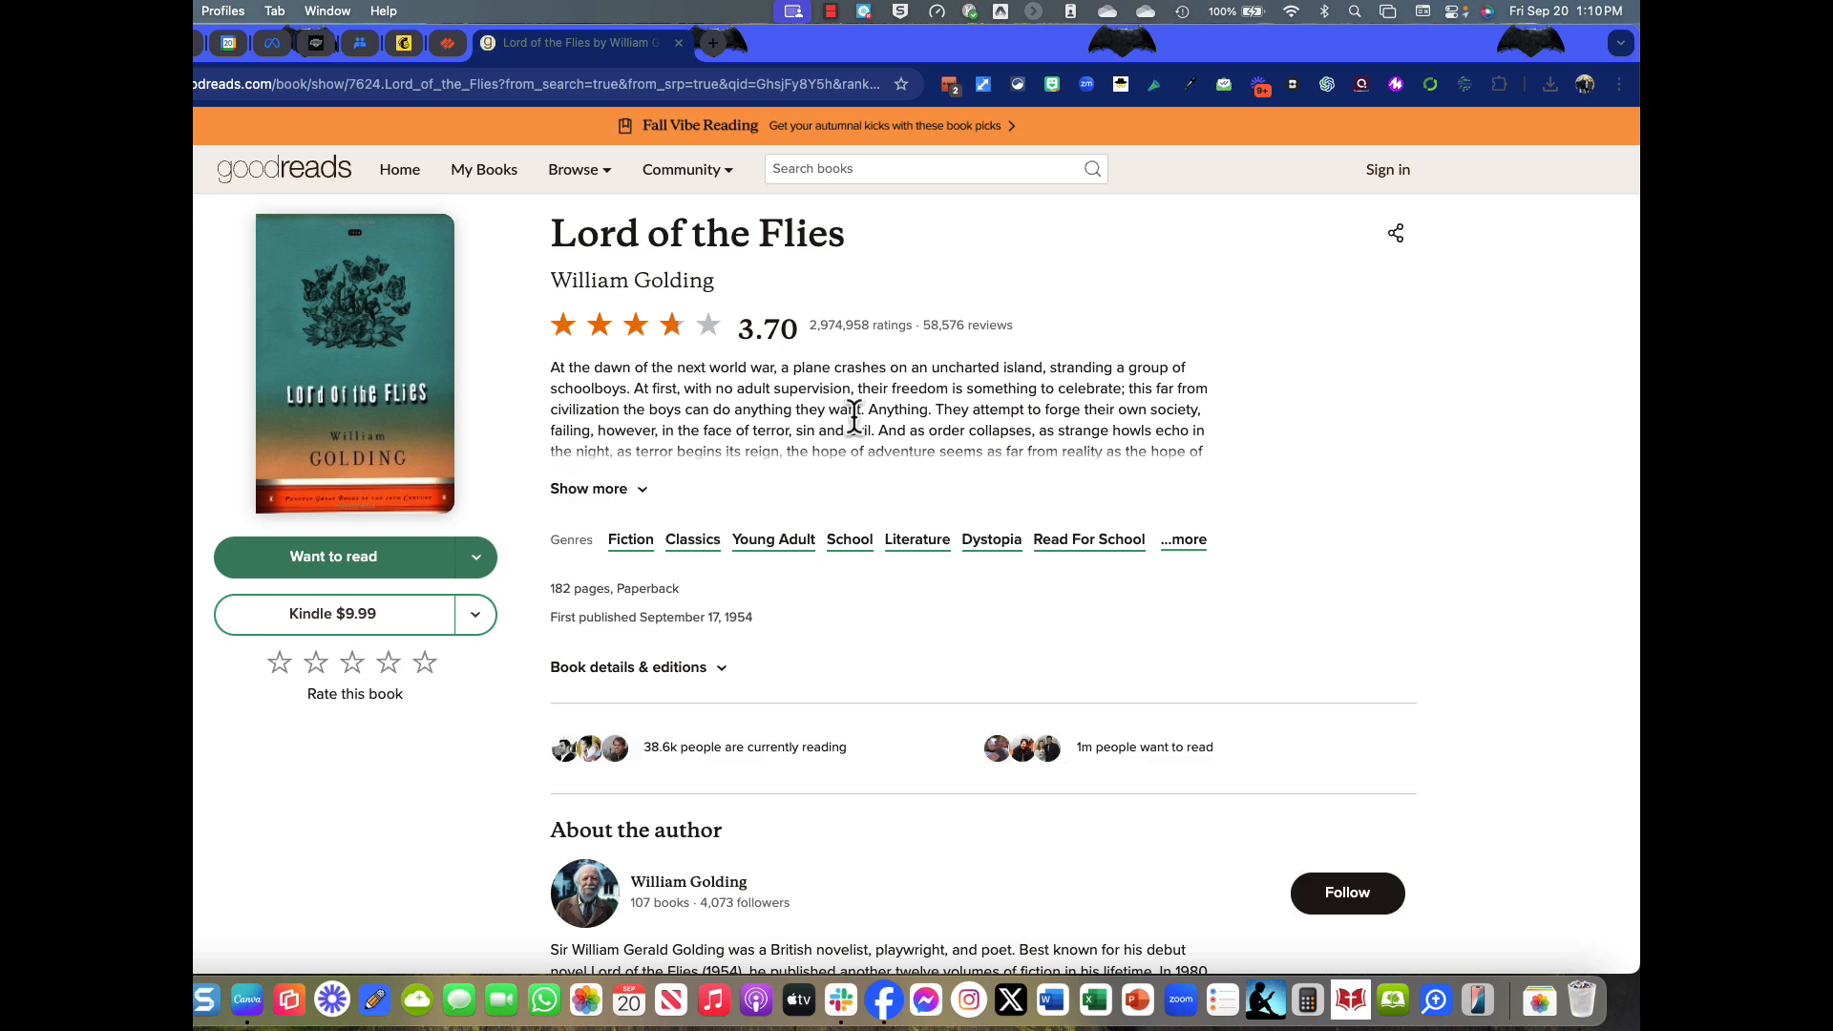
left_click(606, 490)
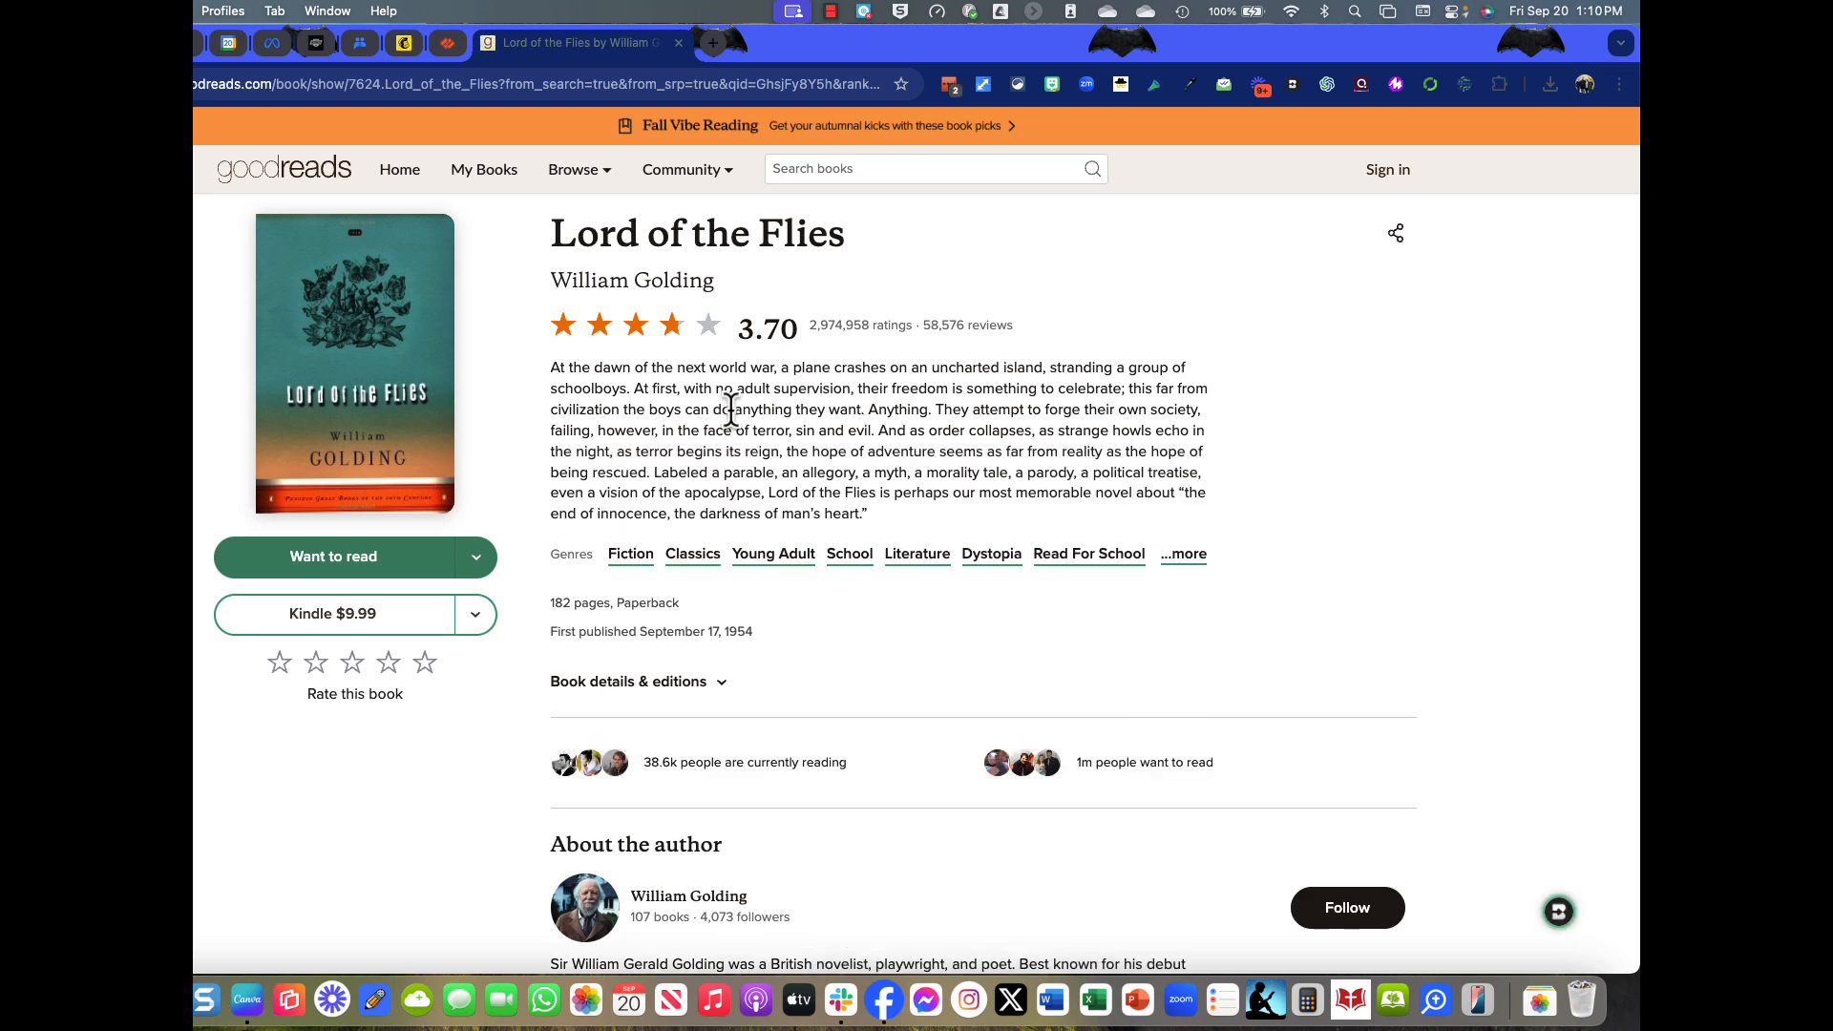
left_click_drag(551, 367, 922, 519)
left_click(470, 771)
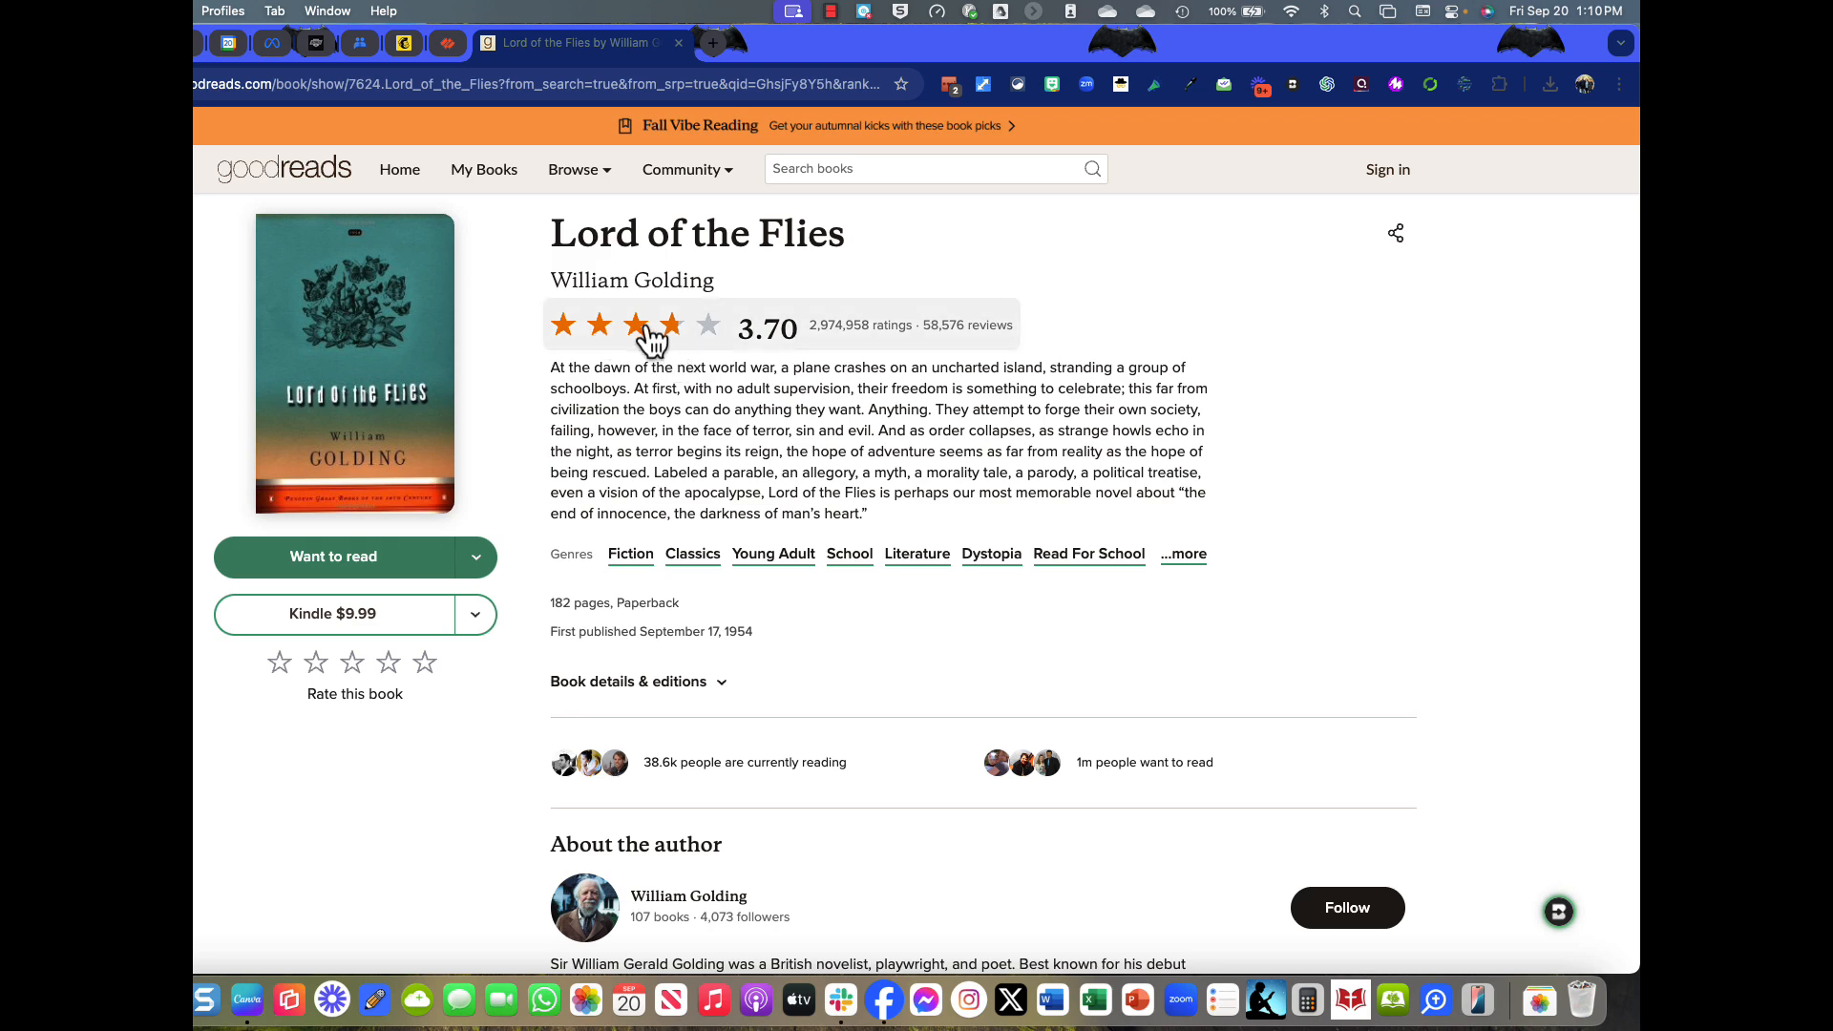
Read through the author biography and community reviews, then return to the top.
scroll(880, 496, "down", 2)
scroll(880, 511, "down", 5)
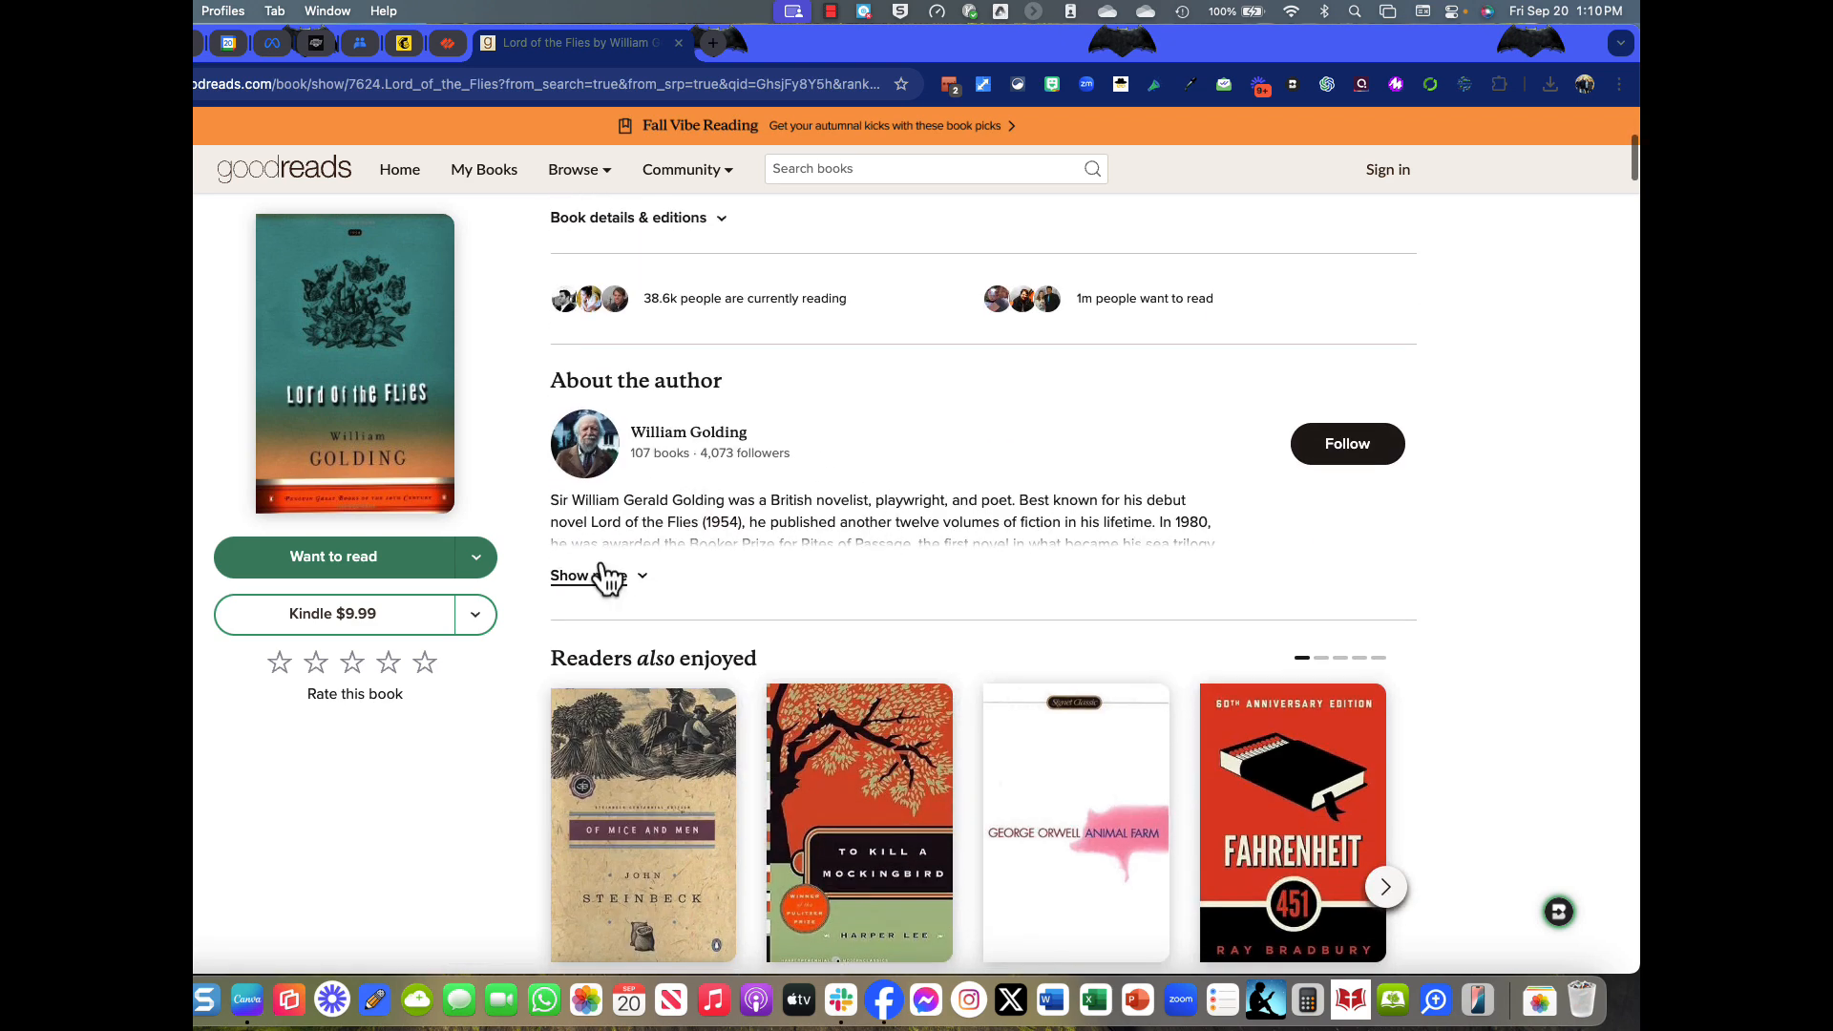
left_click(596, 575)
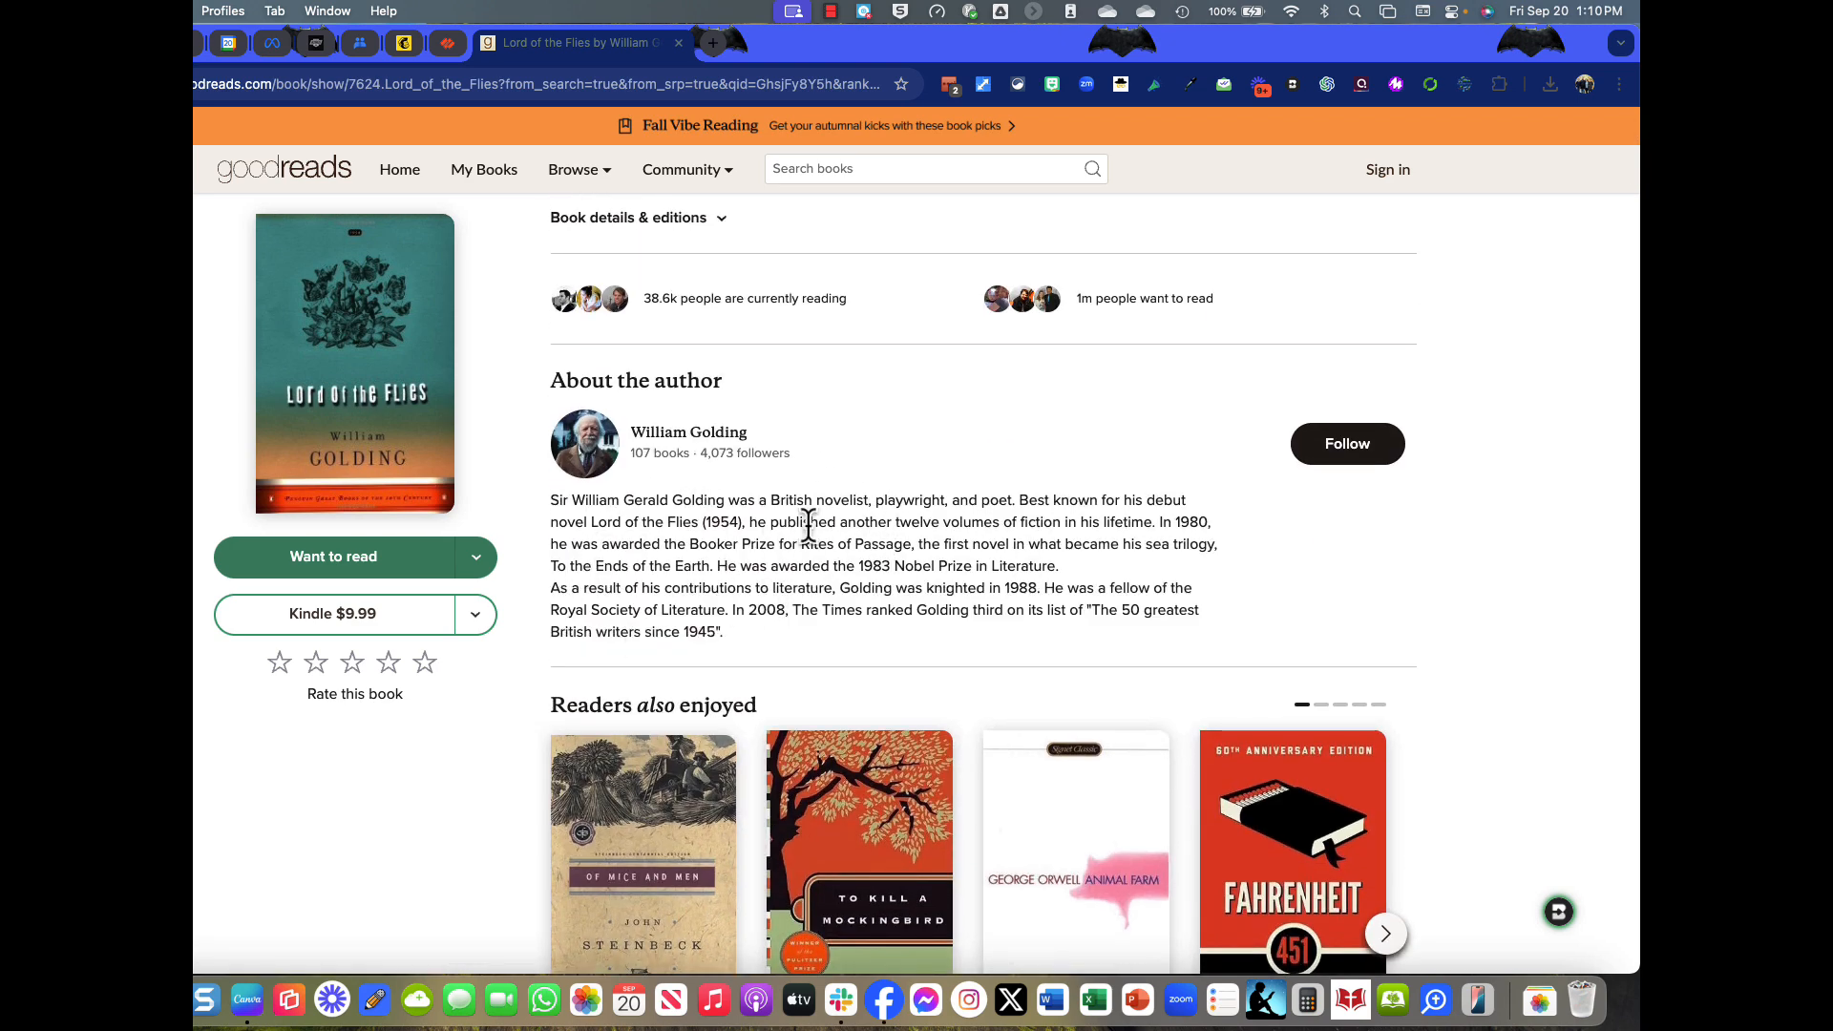
scroll(916, 539, "down", 4)
scroll(916, 540, "down", 15)
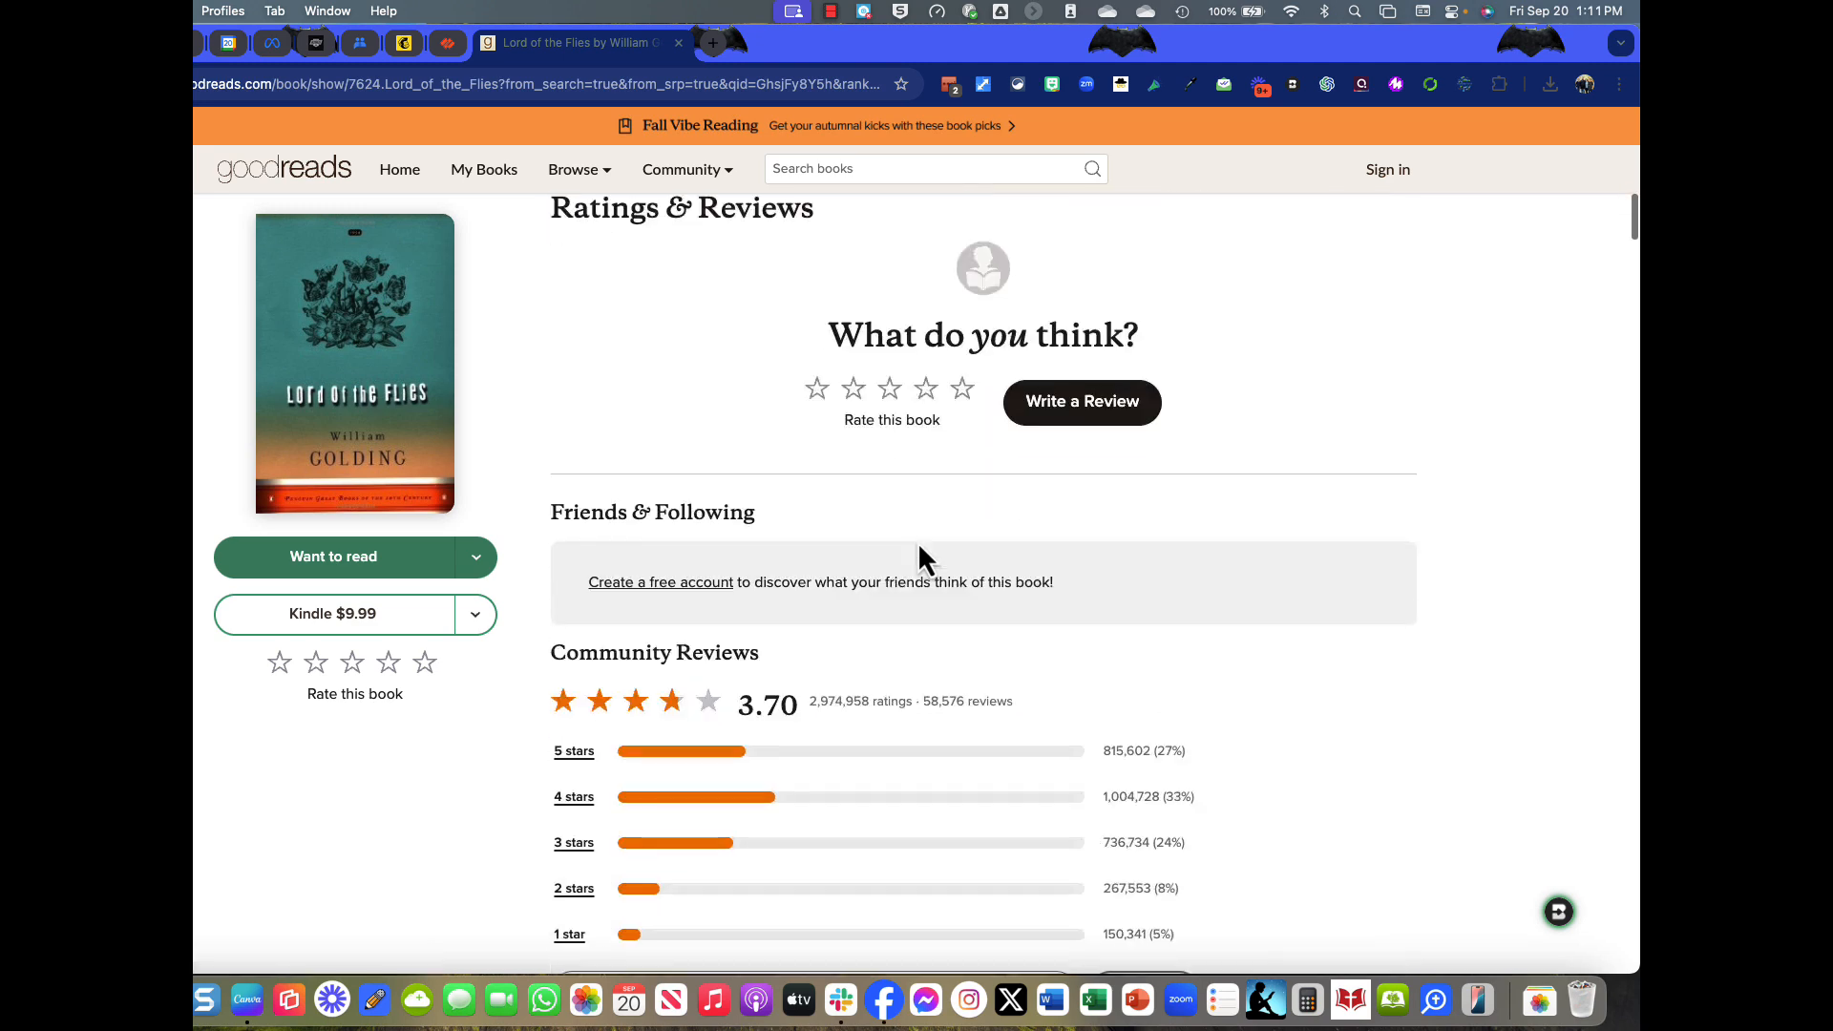
scroll(878, 516, "down", 10)
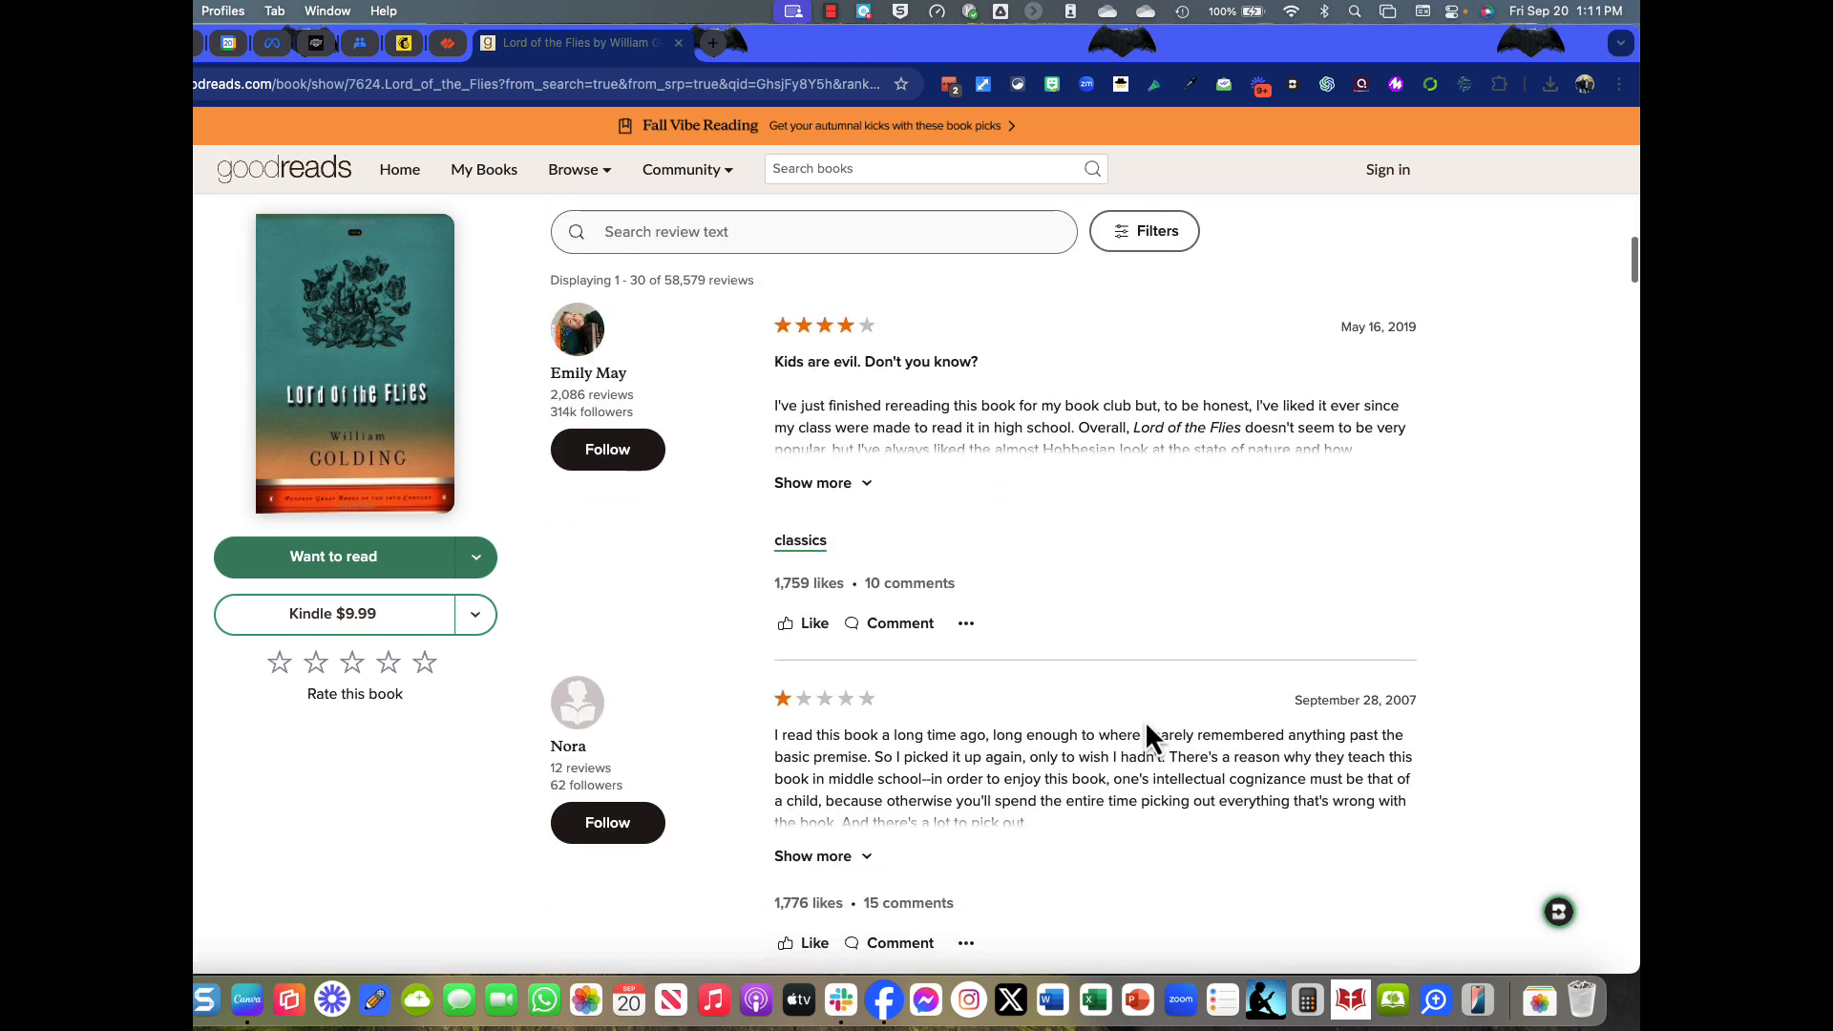
scroll(1143, 816, "up", 6)
scroll(1137, 815, "up", 20)
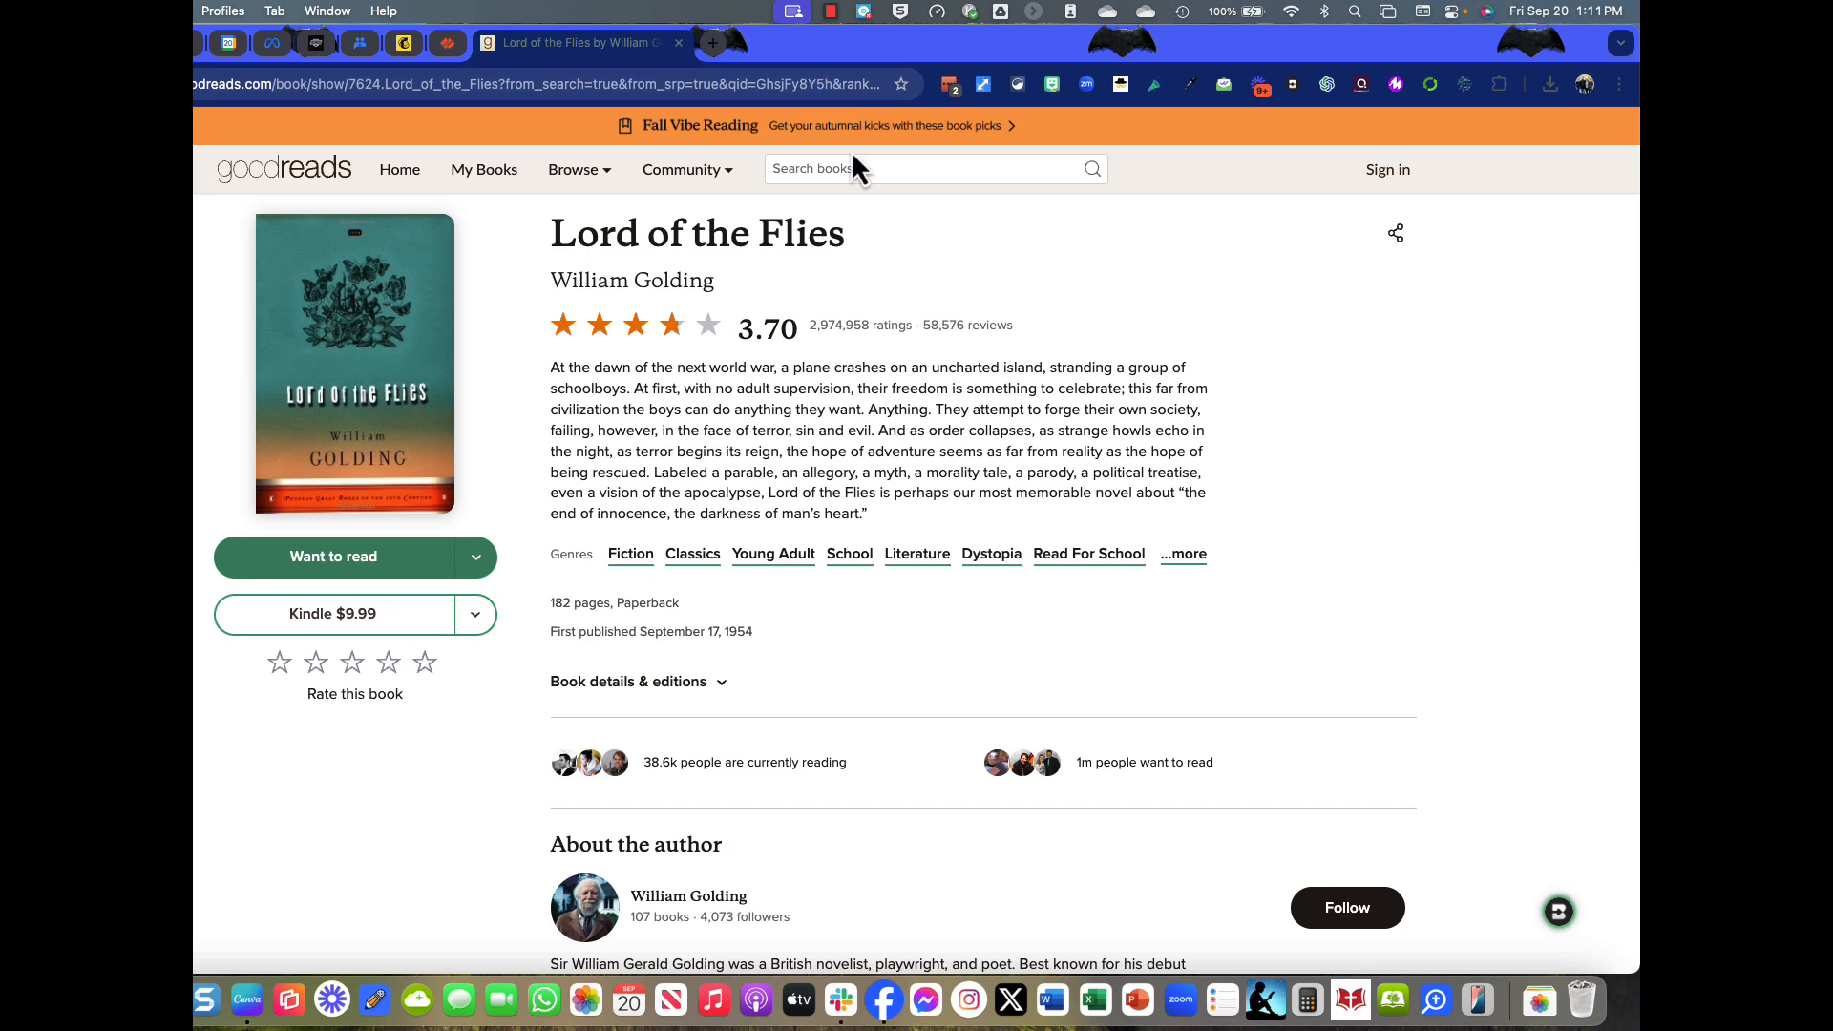
Create a Chrome QR code for the Lord of the Flies Goodreads page and return to Canva.
left_click(1620, 84)
mouse_move(1379, 590)
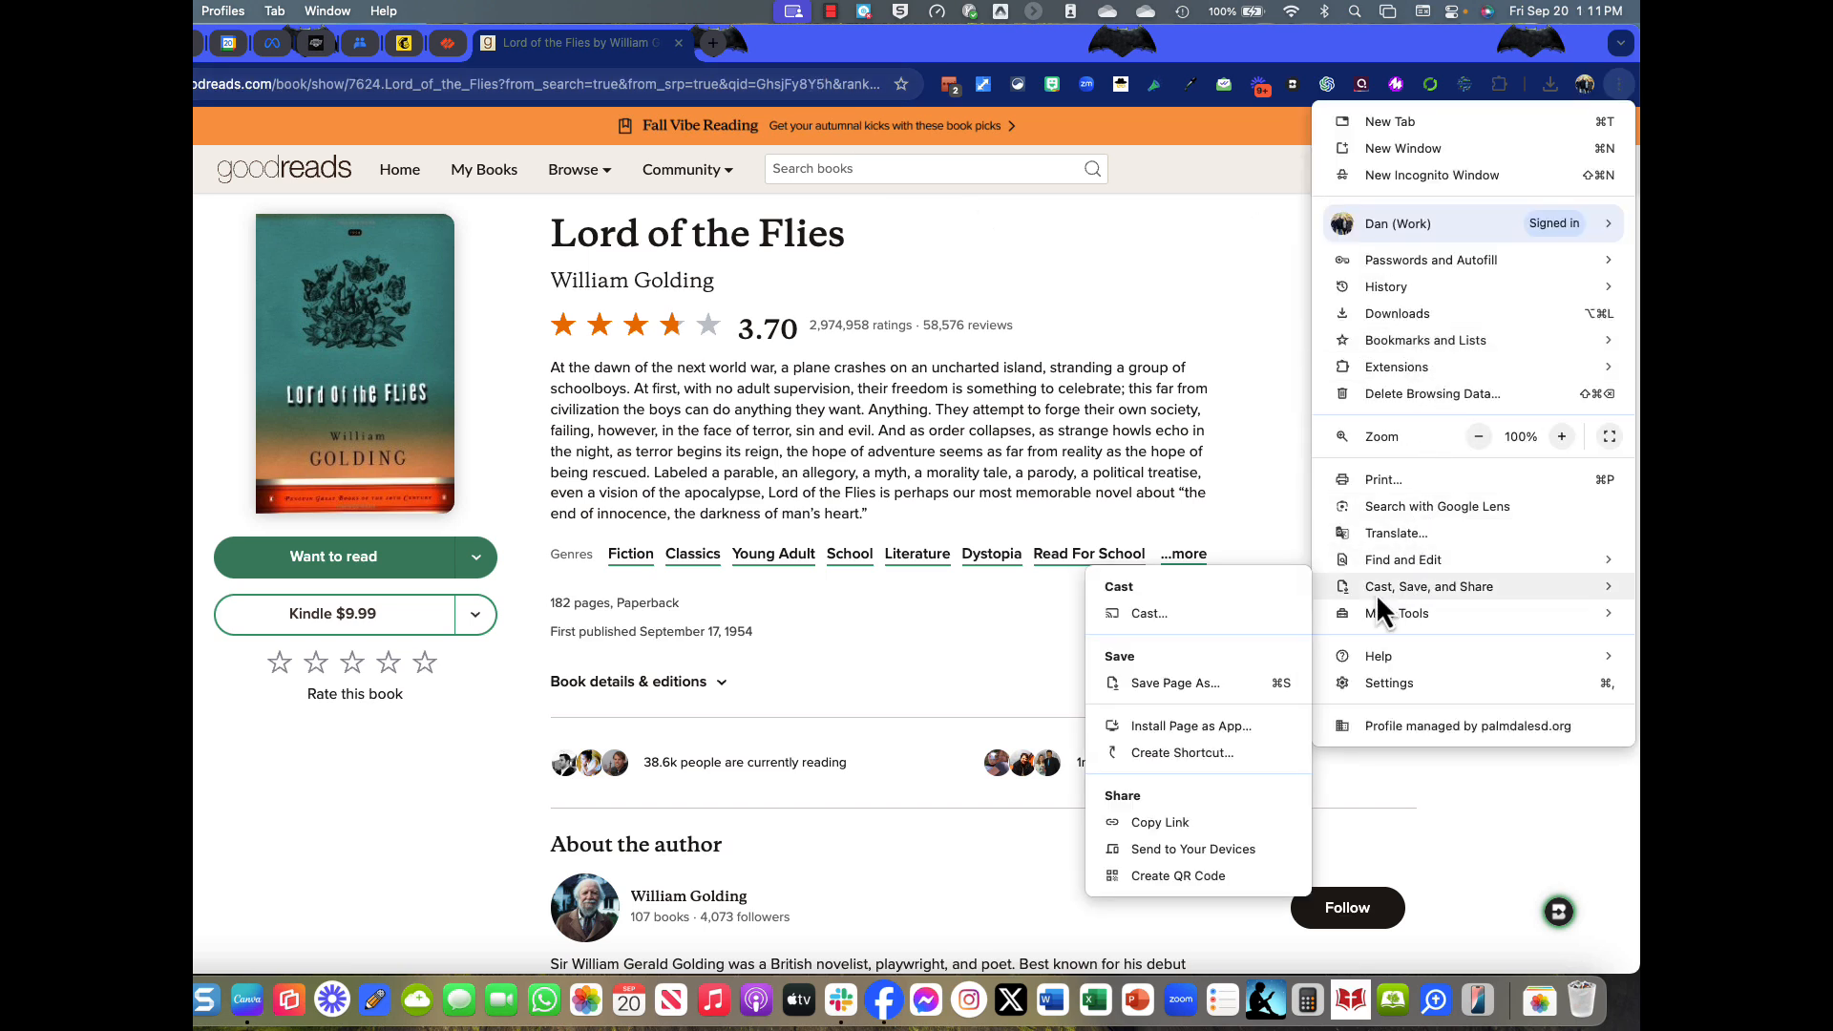
left_click(1172, 875)
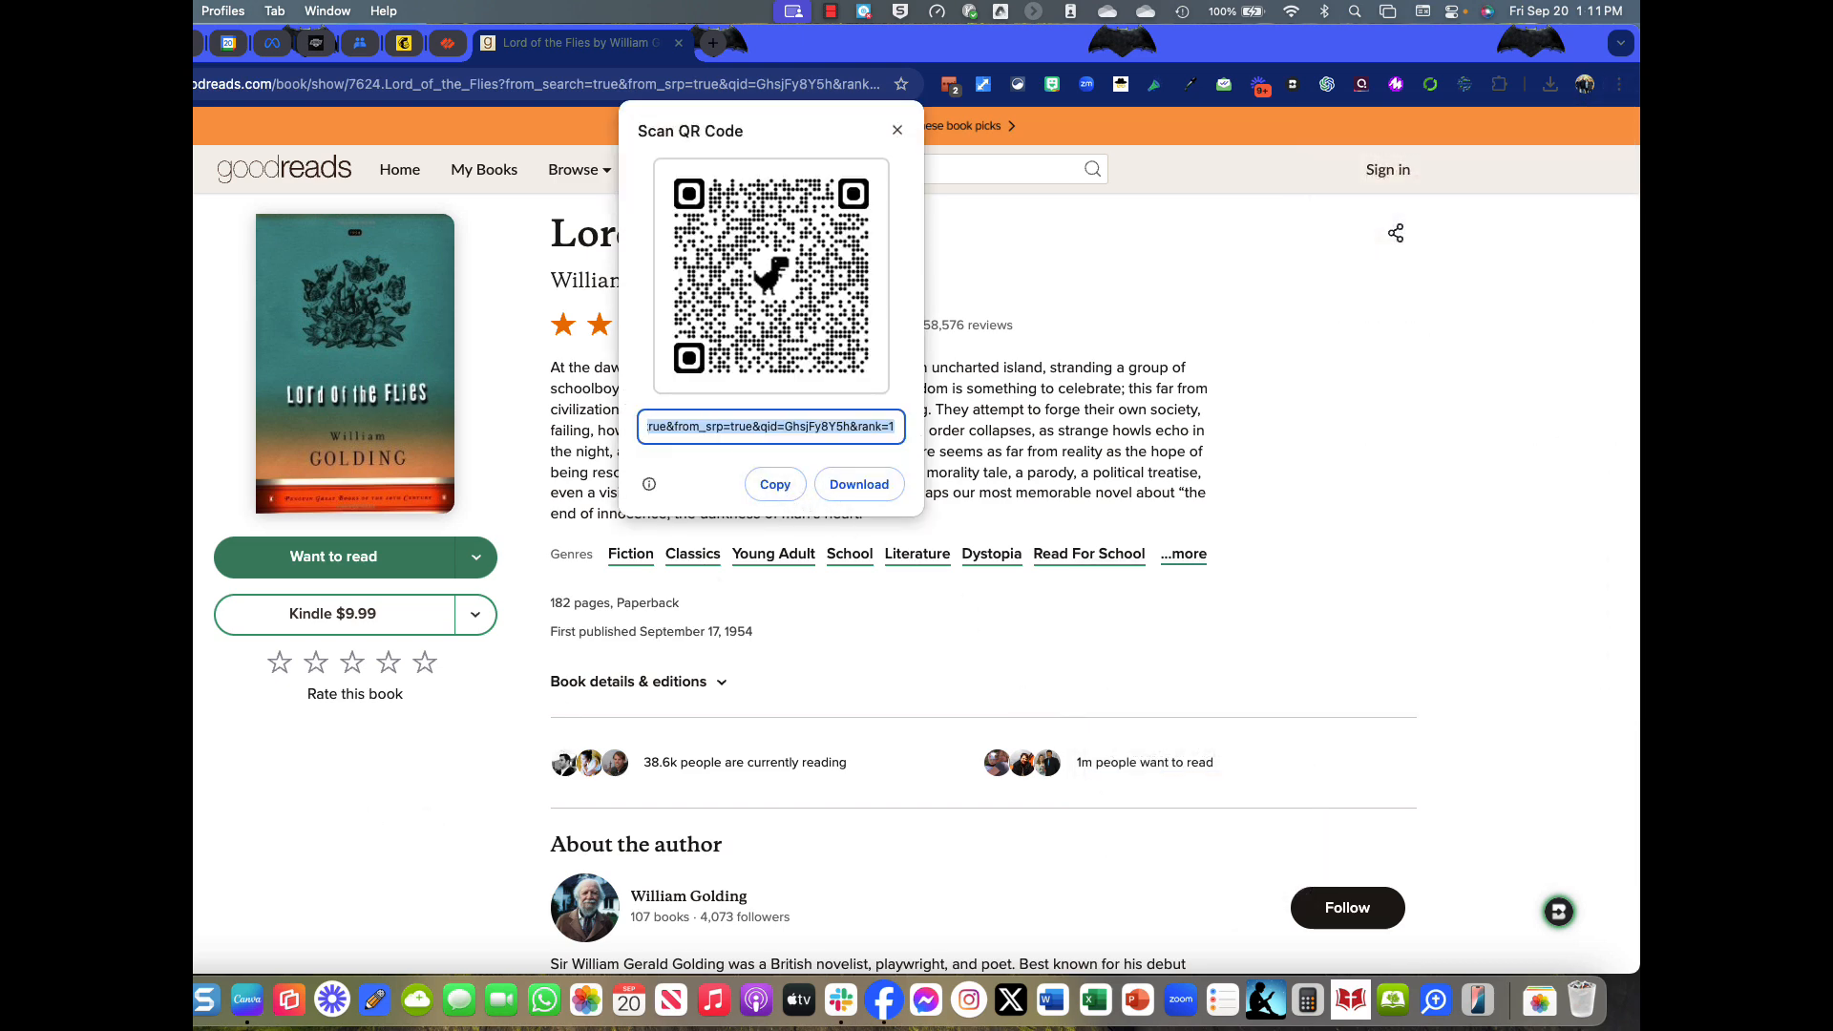
left_click(143, 745)
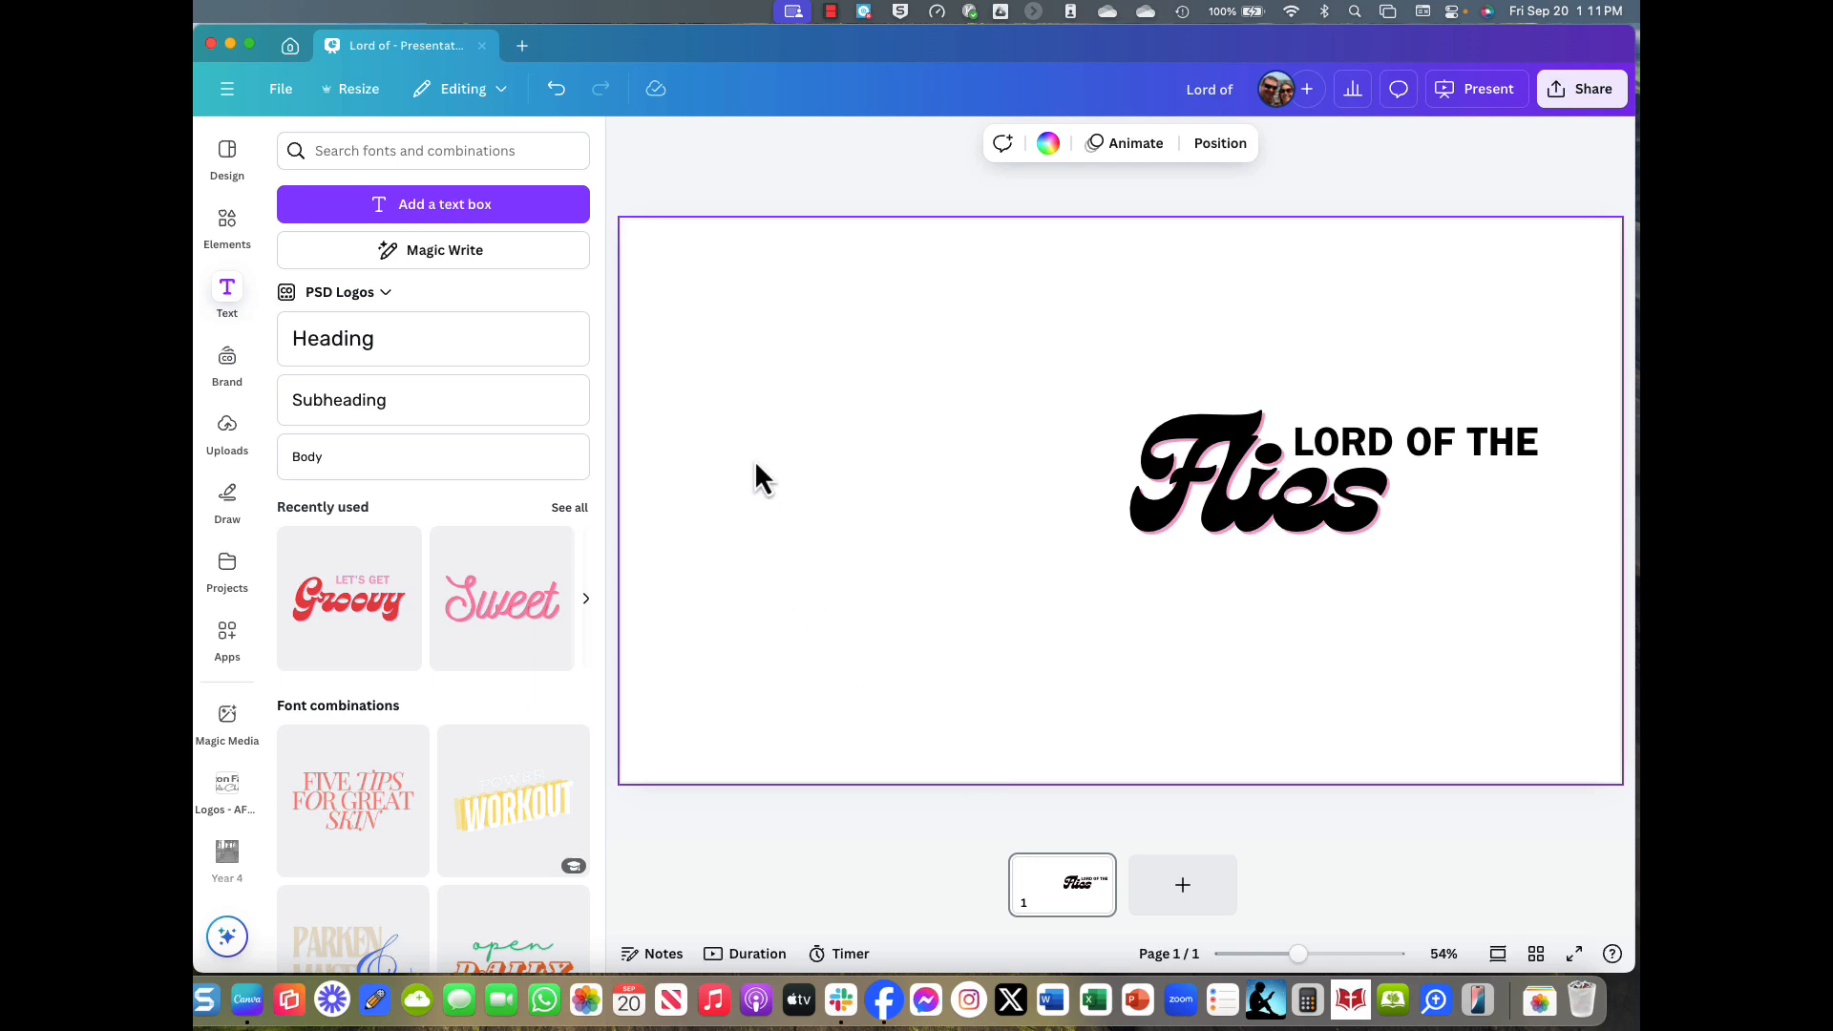
Paste the QR code onto the slide, move it left and shrink it.
right_click(756, 465)
left_click(782, 512)
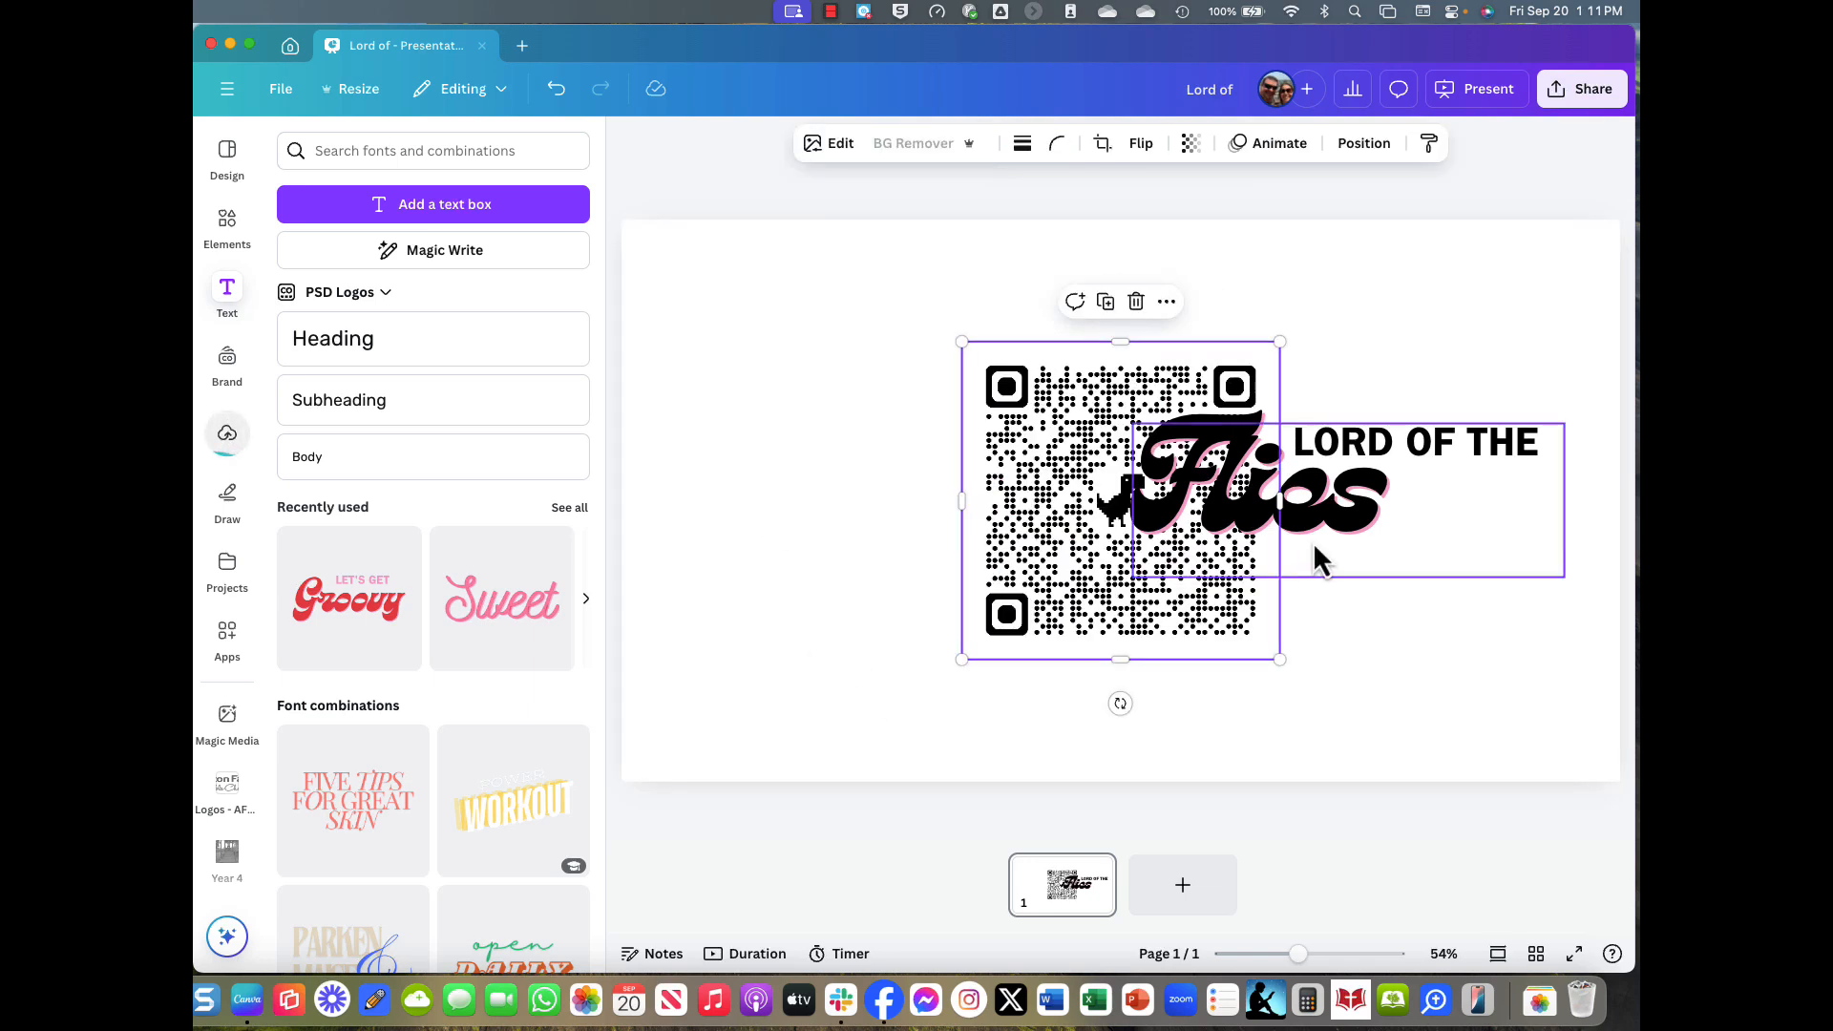
left_click_drag(1143, 614, 870, 554)
left_click_drag(996, 593, 939, 539)
left_click(974, 616)
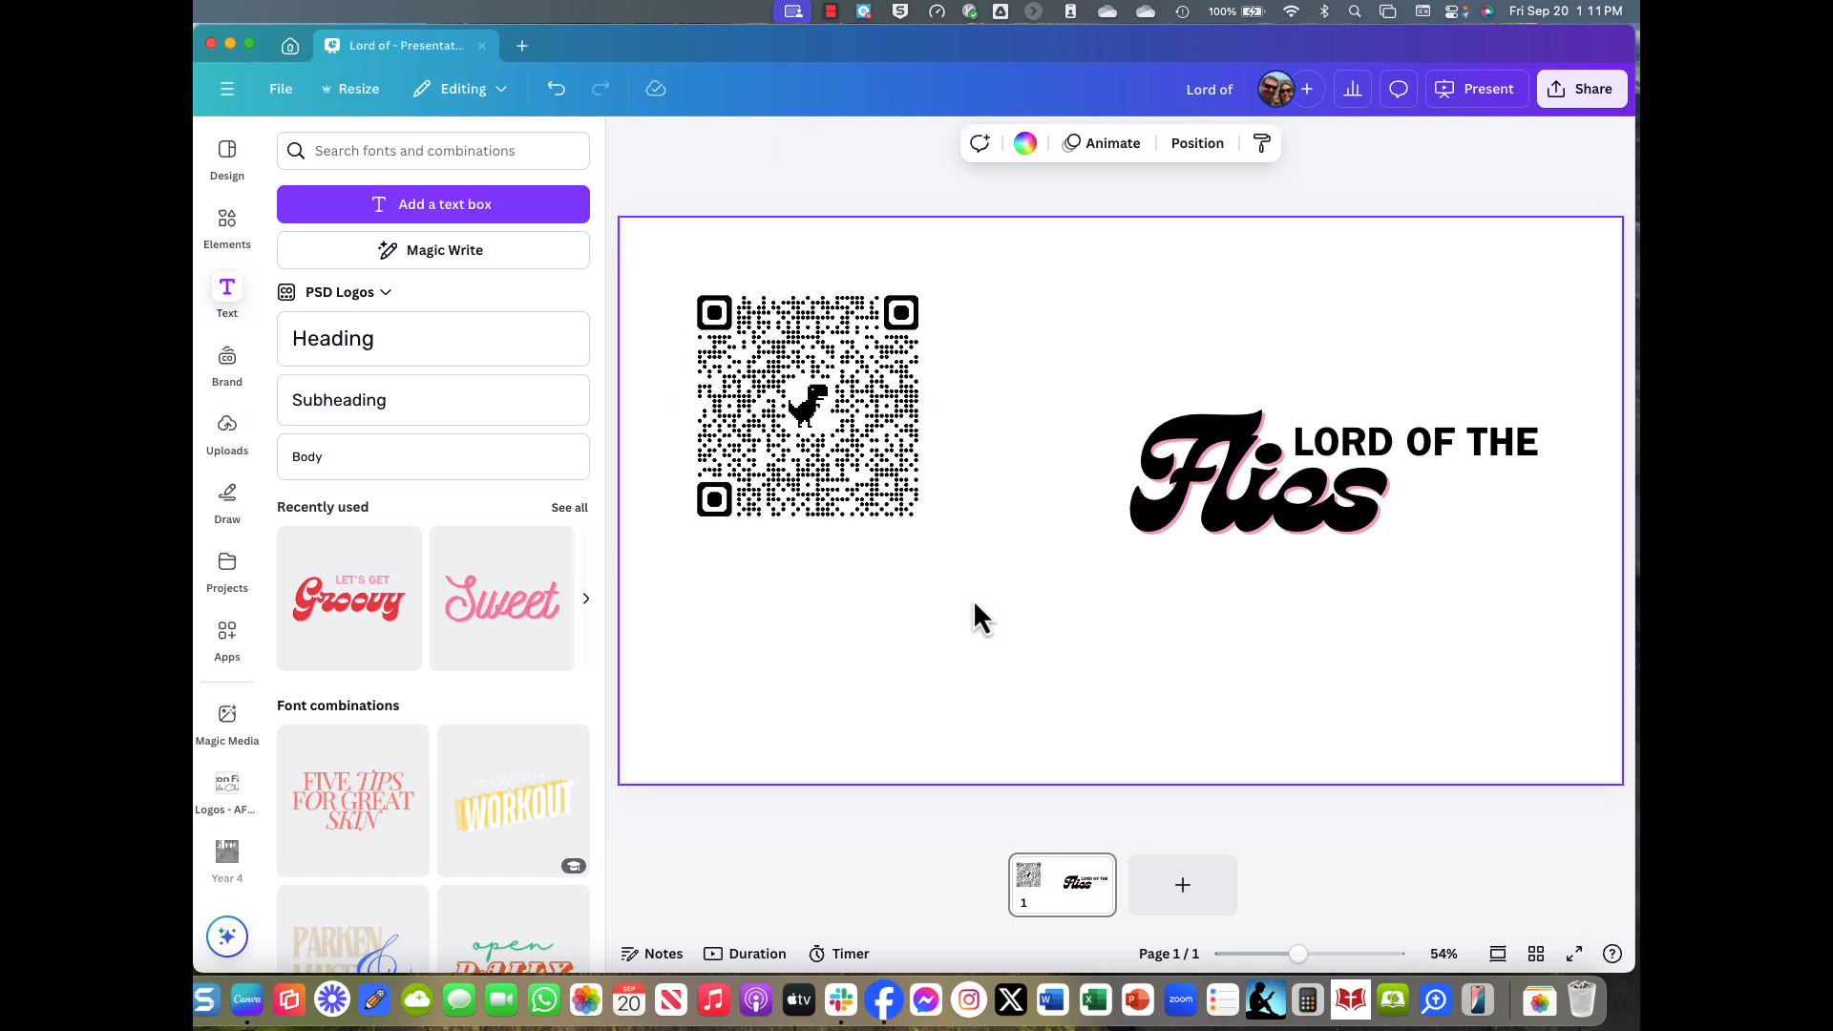
Paste the Goodreads Lord of the Flies cover, enlarged on the right, with the title moved lower-left.
key("super+Tab")
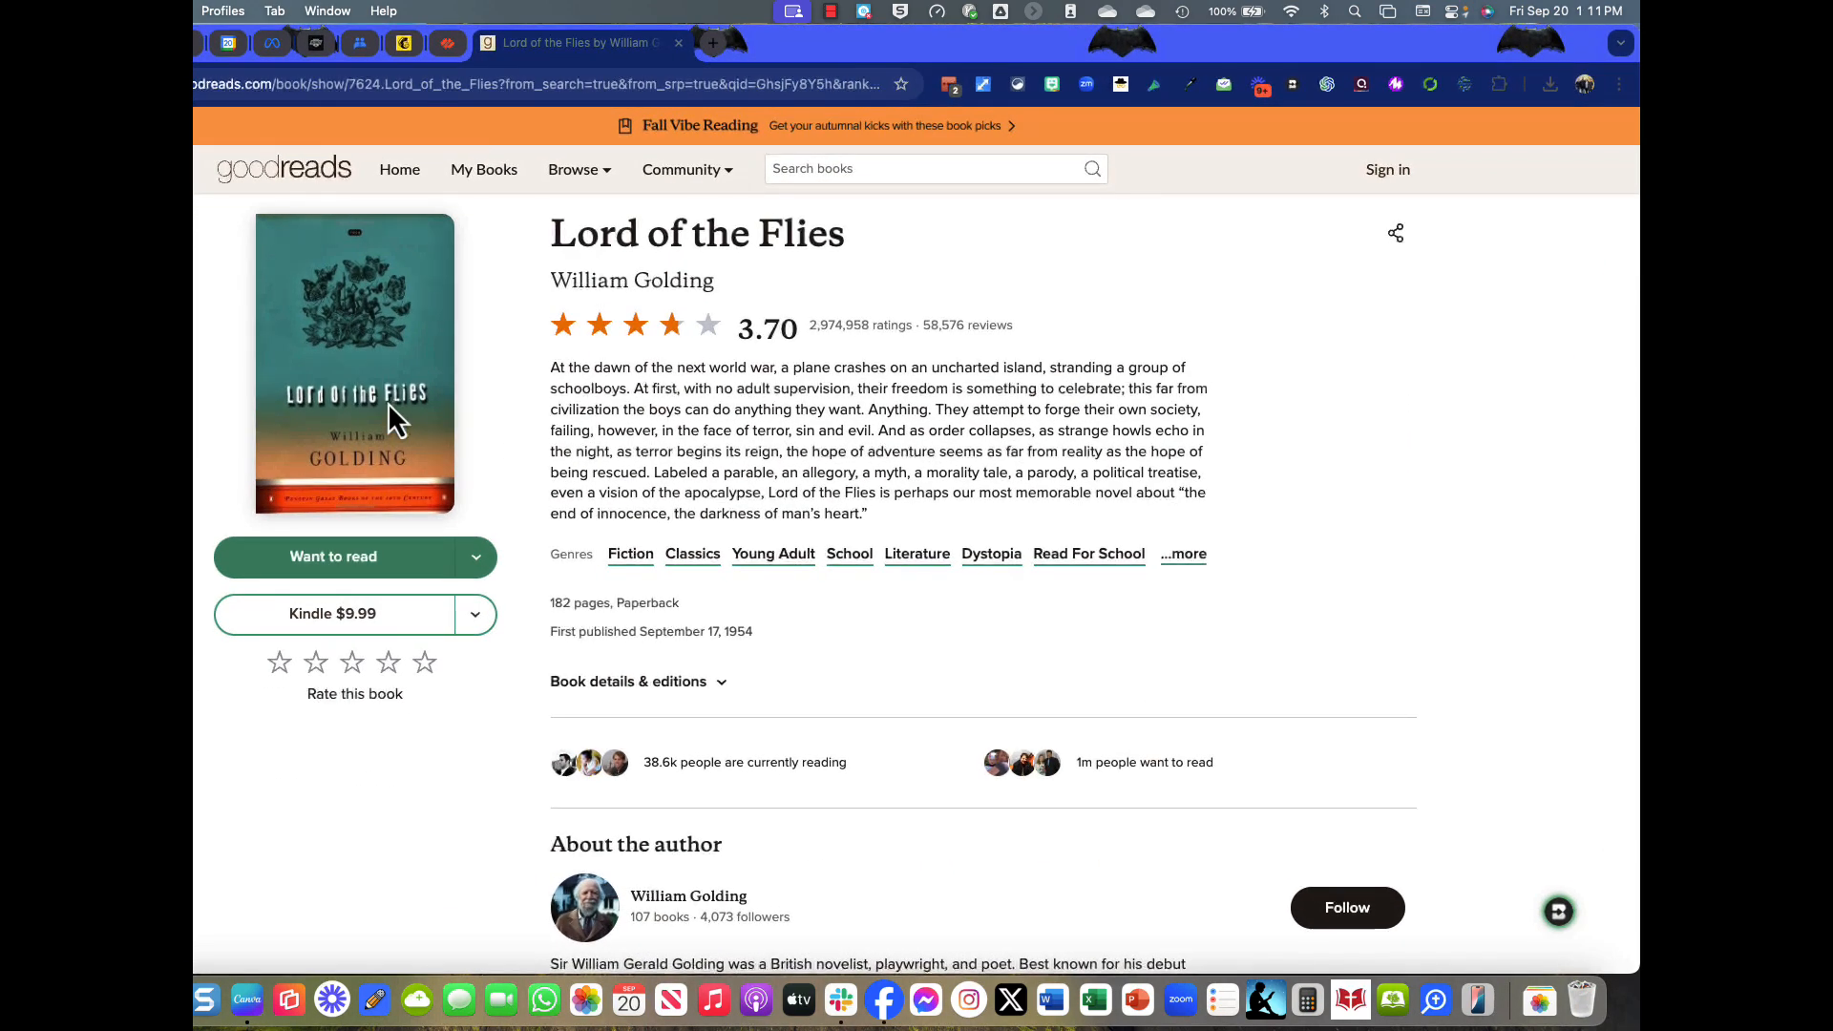
right_click(388, 403)
left_click(409, 454)
key("super+Tab")
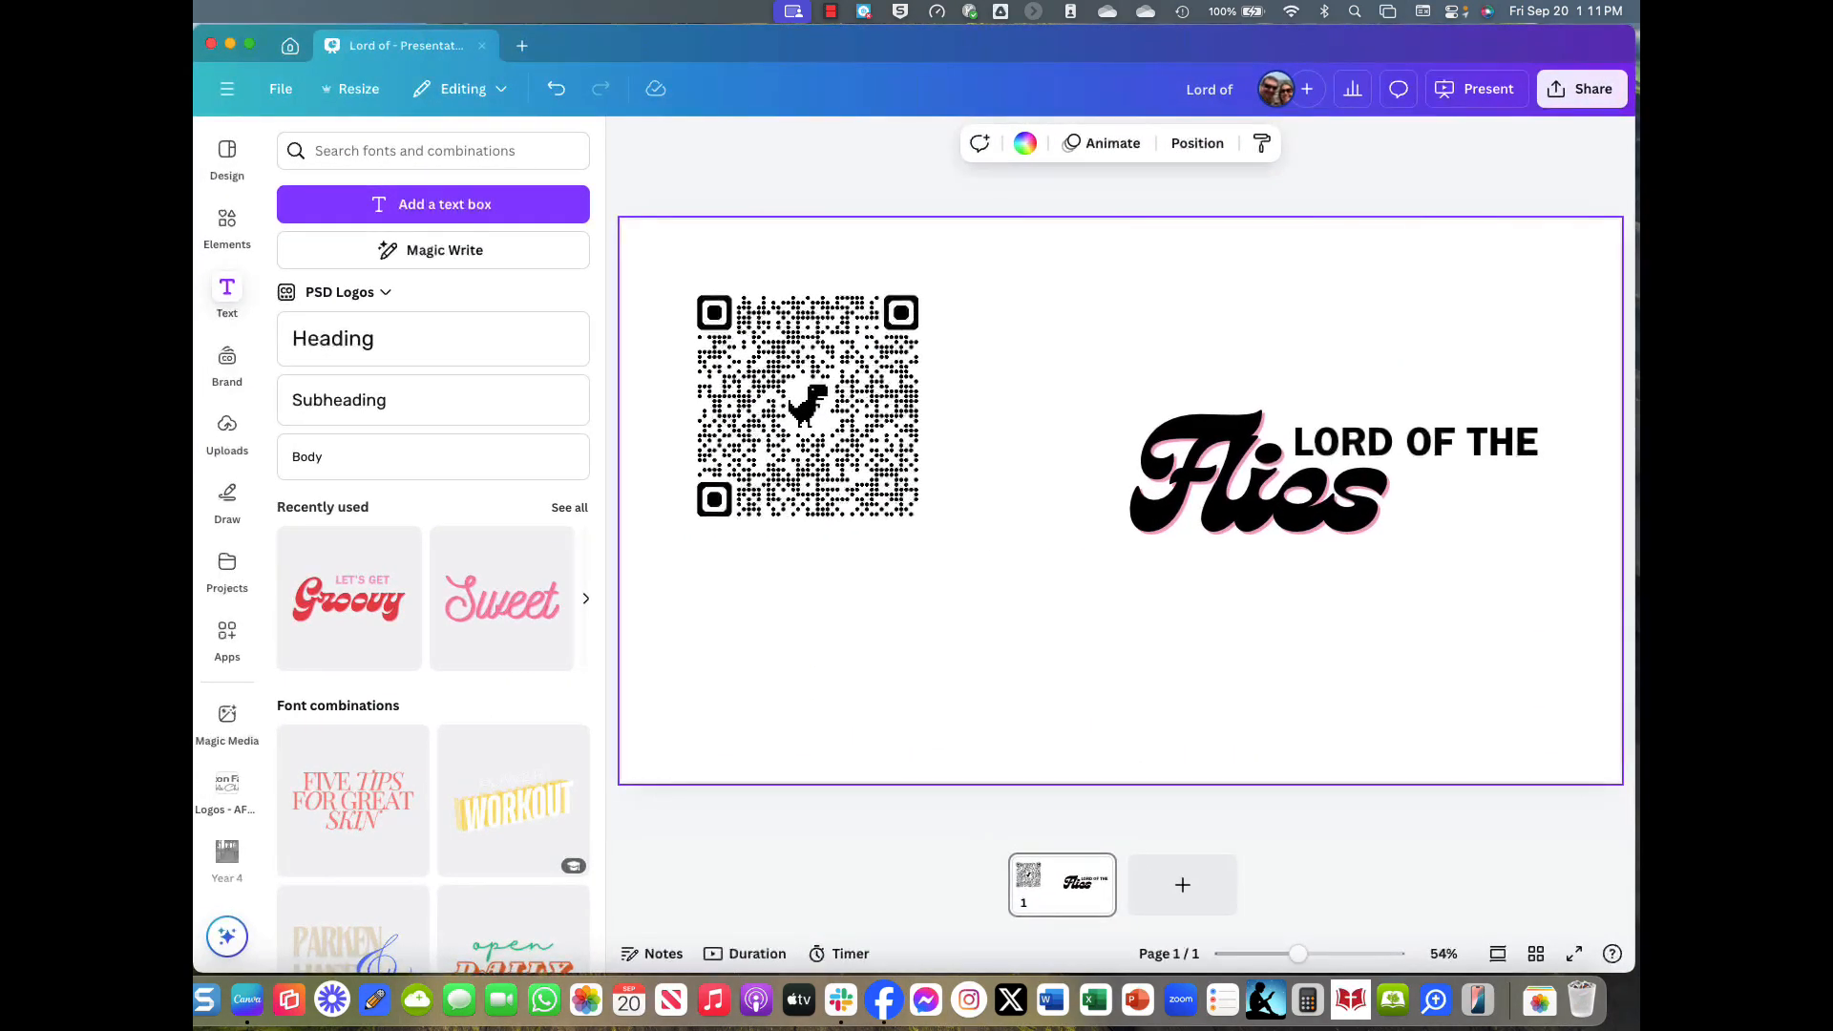
key("super+v")
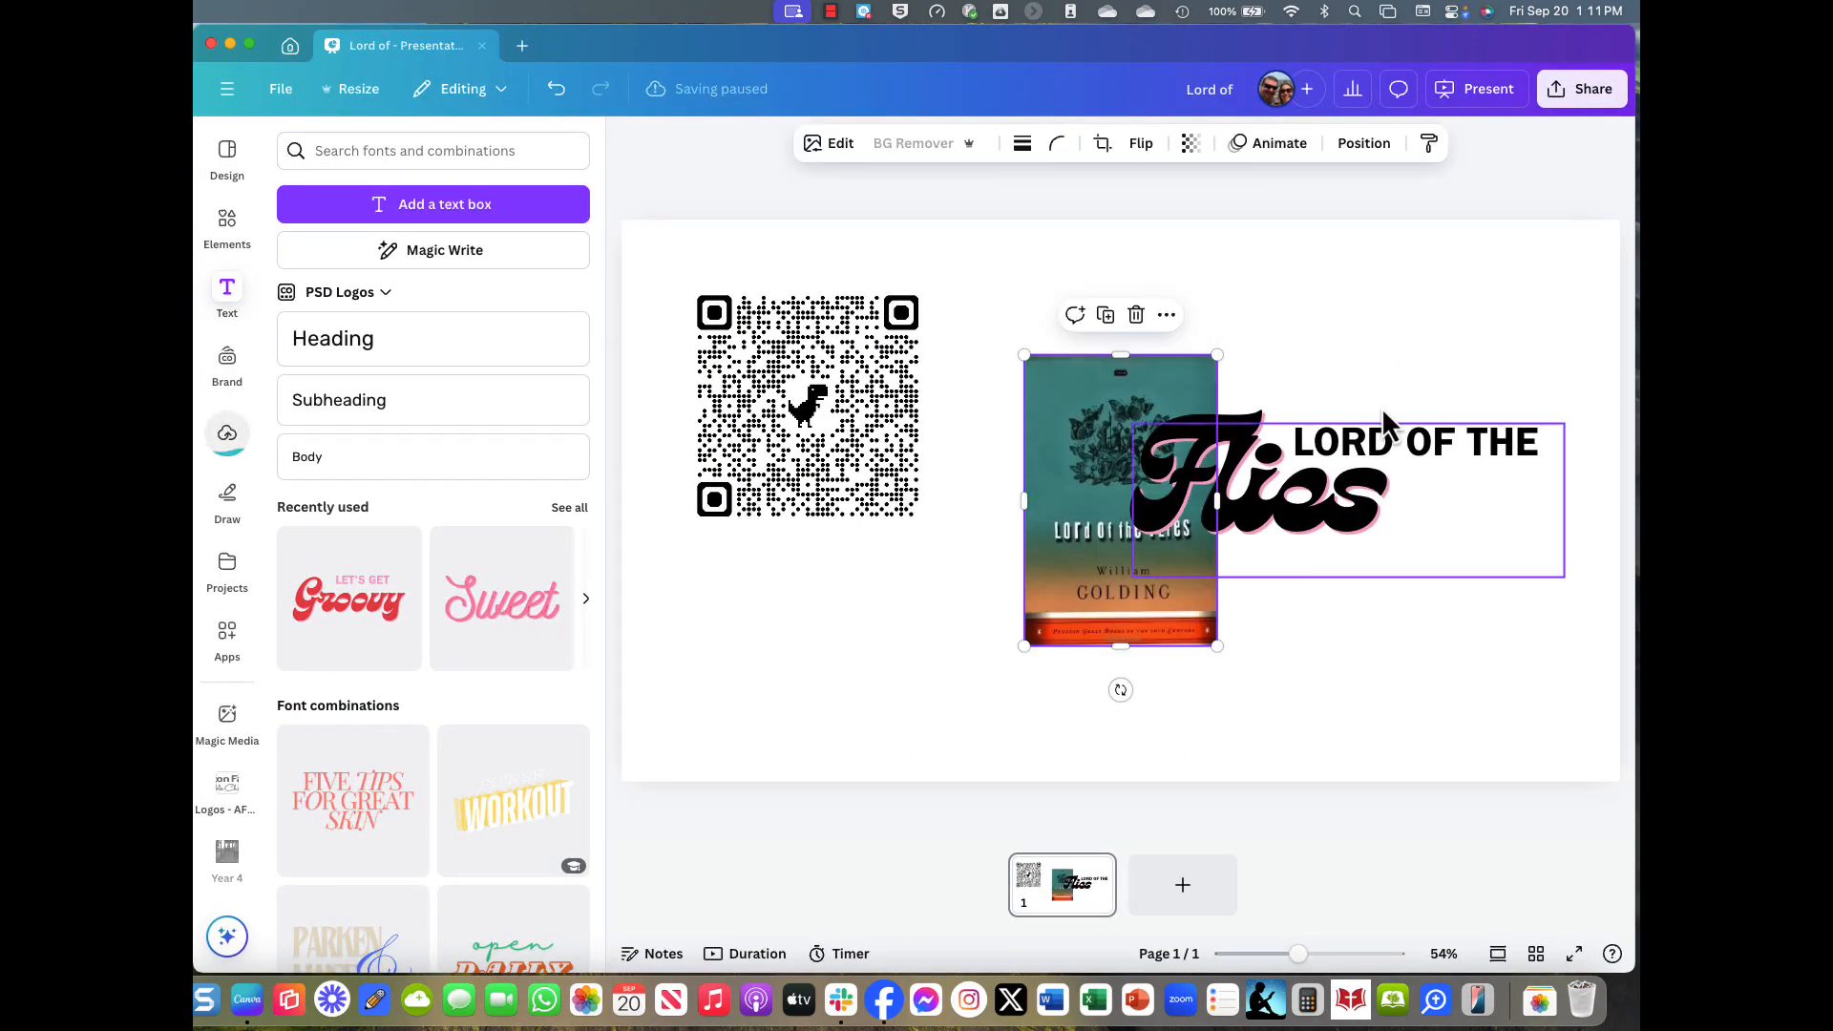
left_click_drag(1360, 519, 888, 678)
left_click_drag(1161, 509, 1289, 413)
left_click_drag(1347, 551, 1463, 725)
left_click_drag(1407, 671, 1452, 674)
left_click(1417, 759)
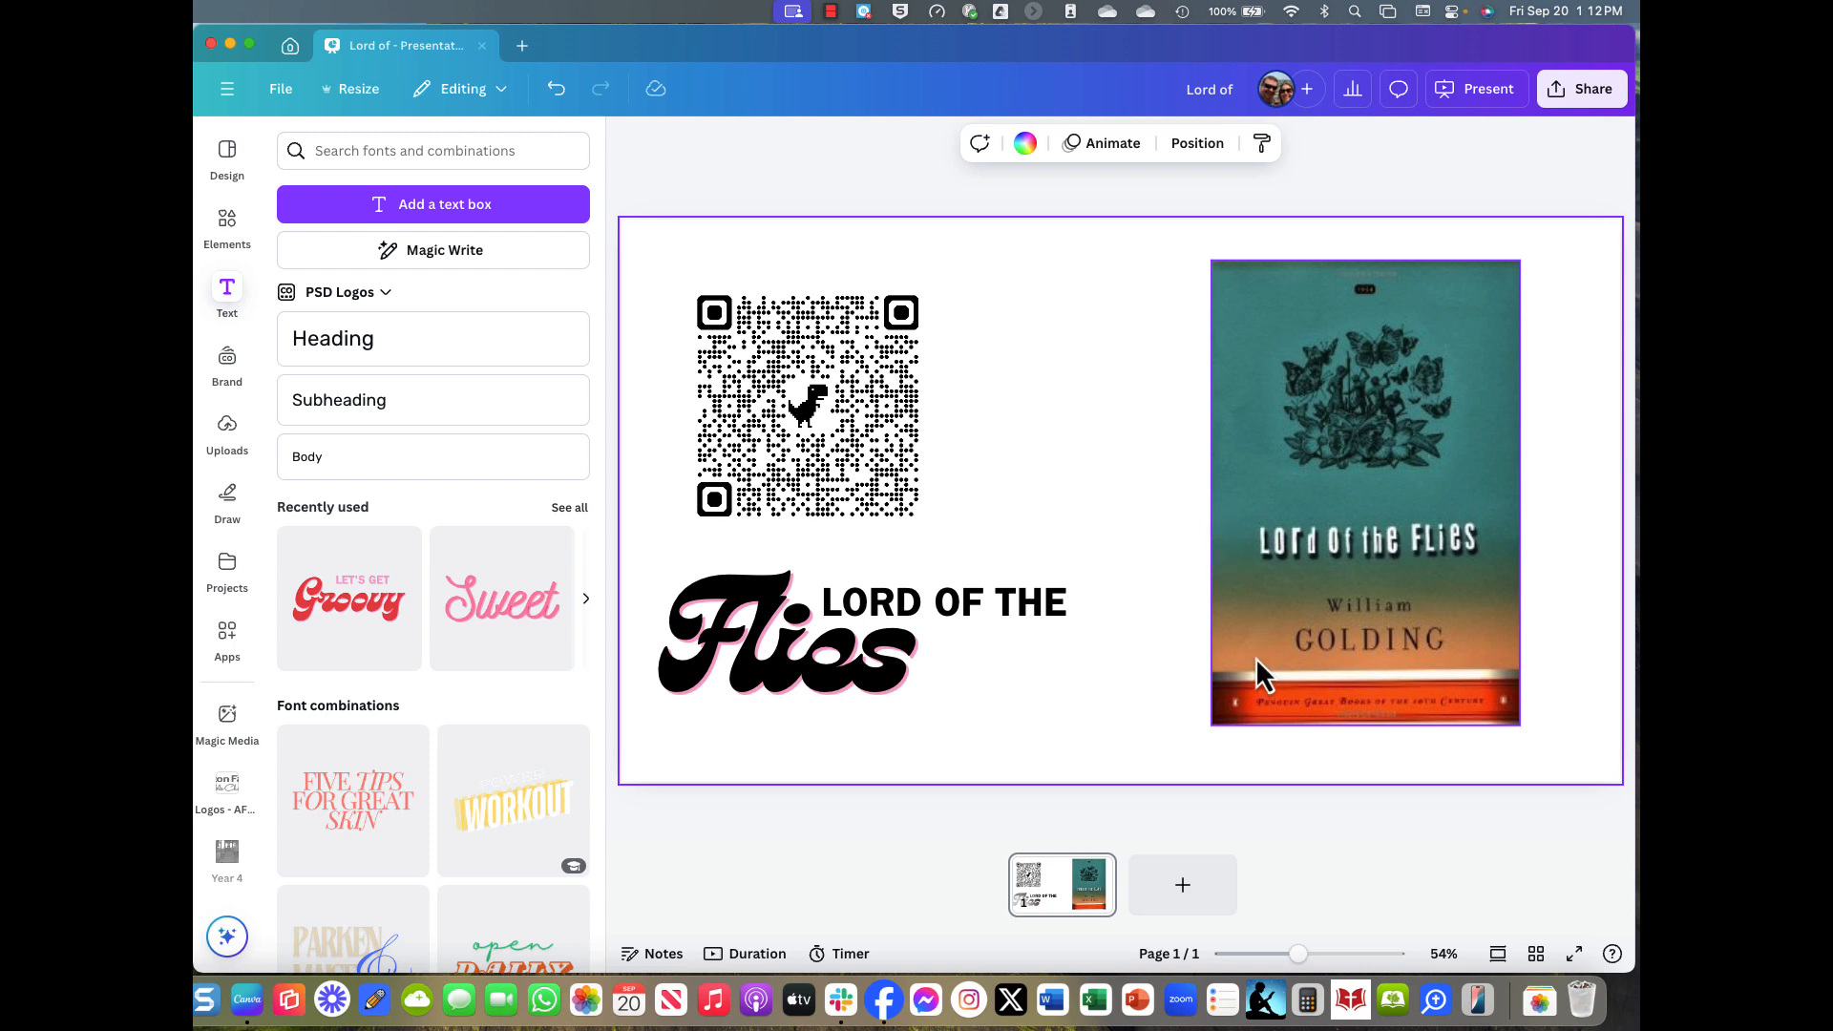
Add a blank page 2 with the open/DAILY font combination, its first word changed to 'Wrinkle in'.
left_click(1211, 891)
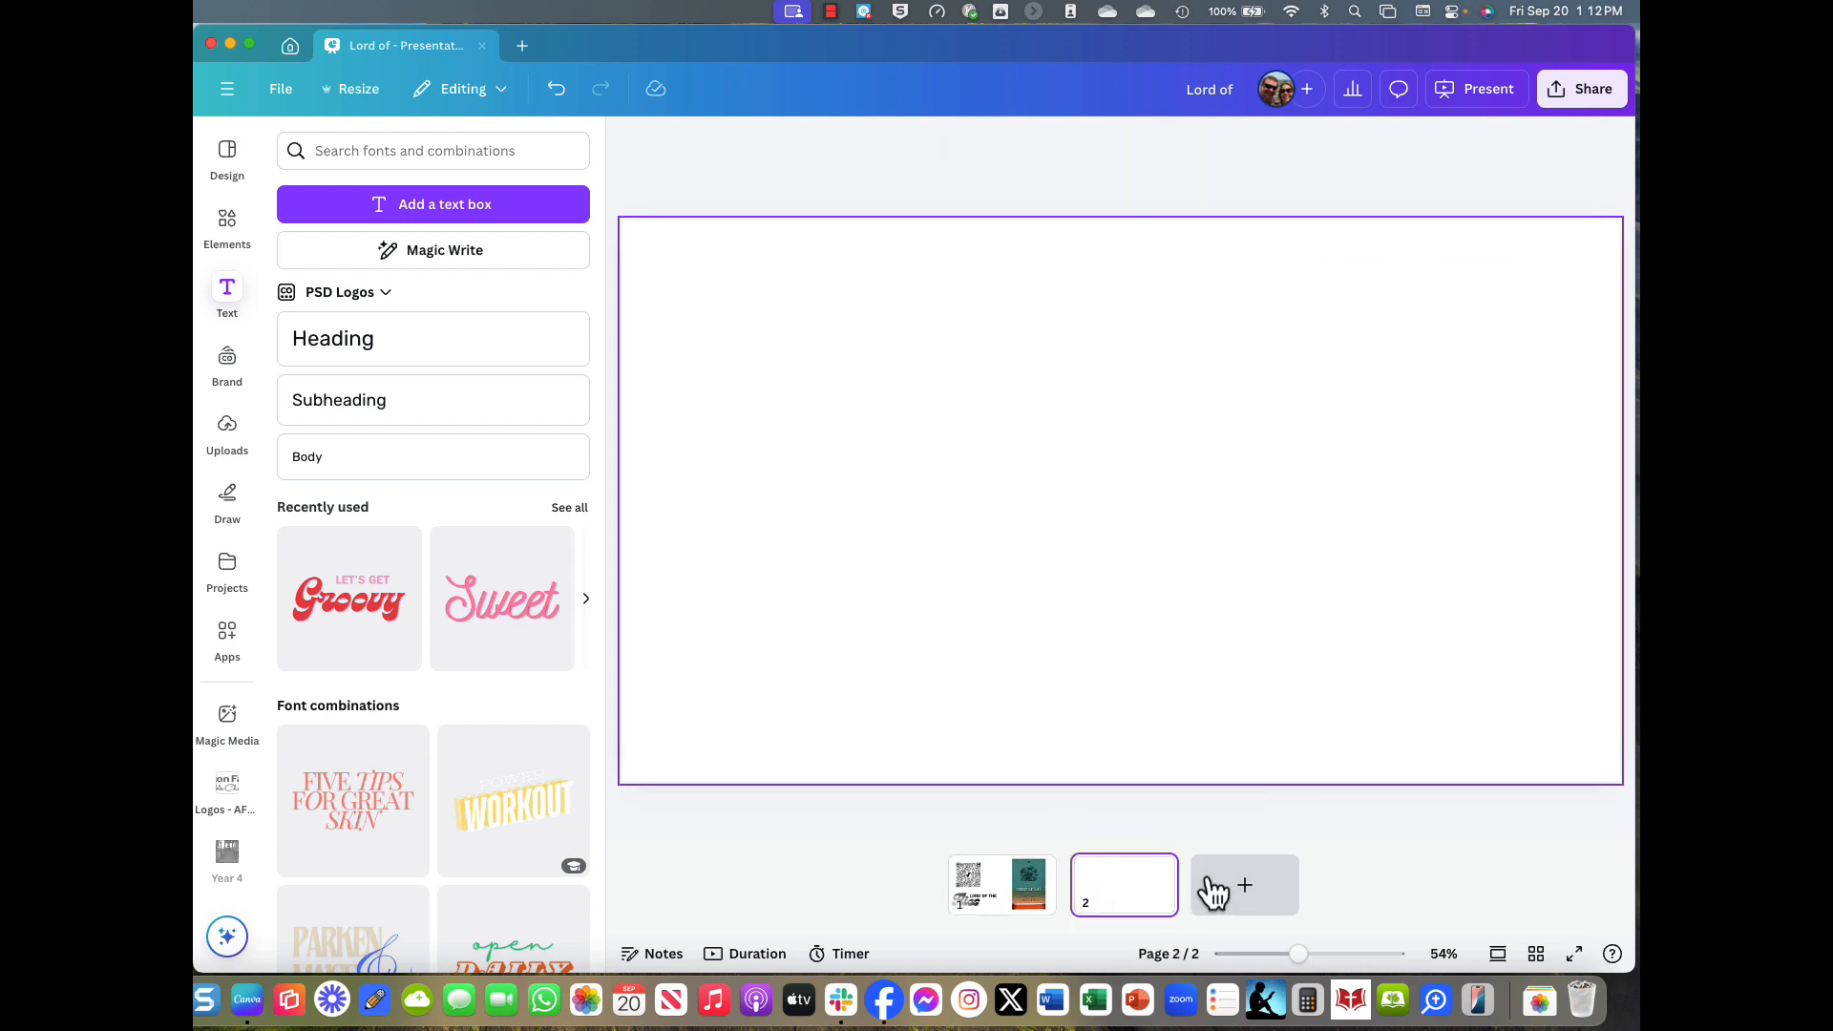
scroll(401, 642, "down", 3)
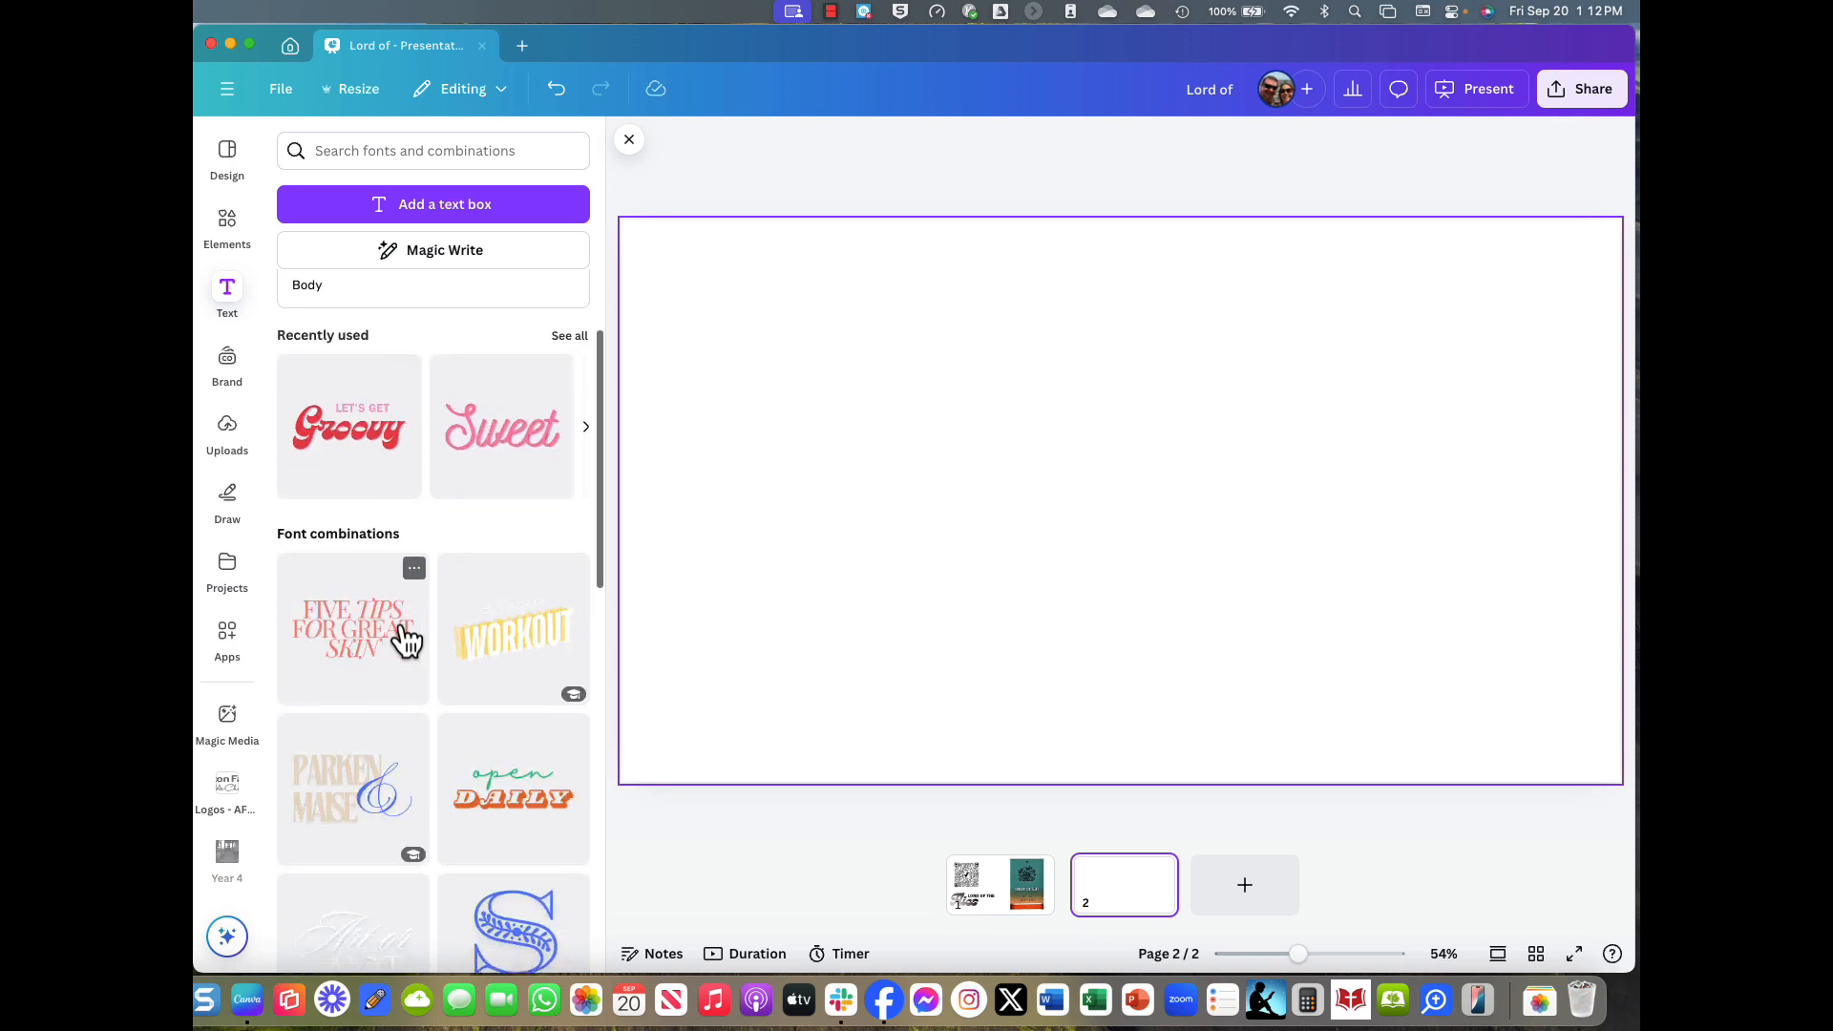
left_click(541, 794)
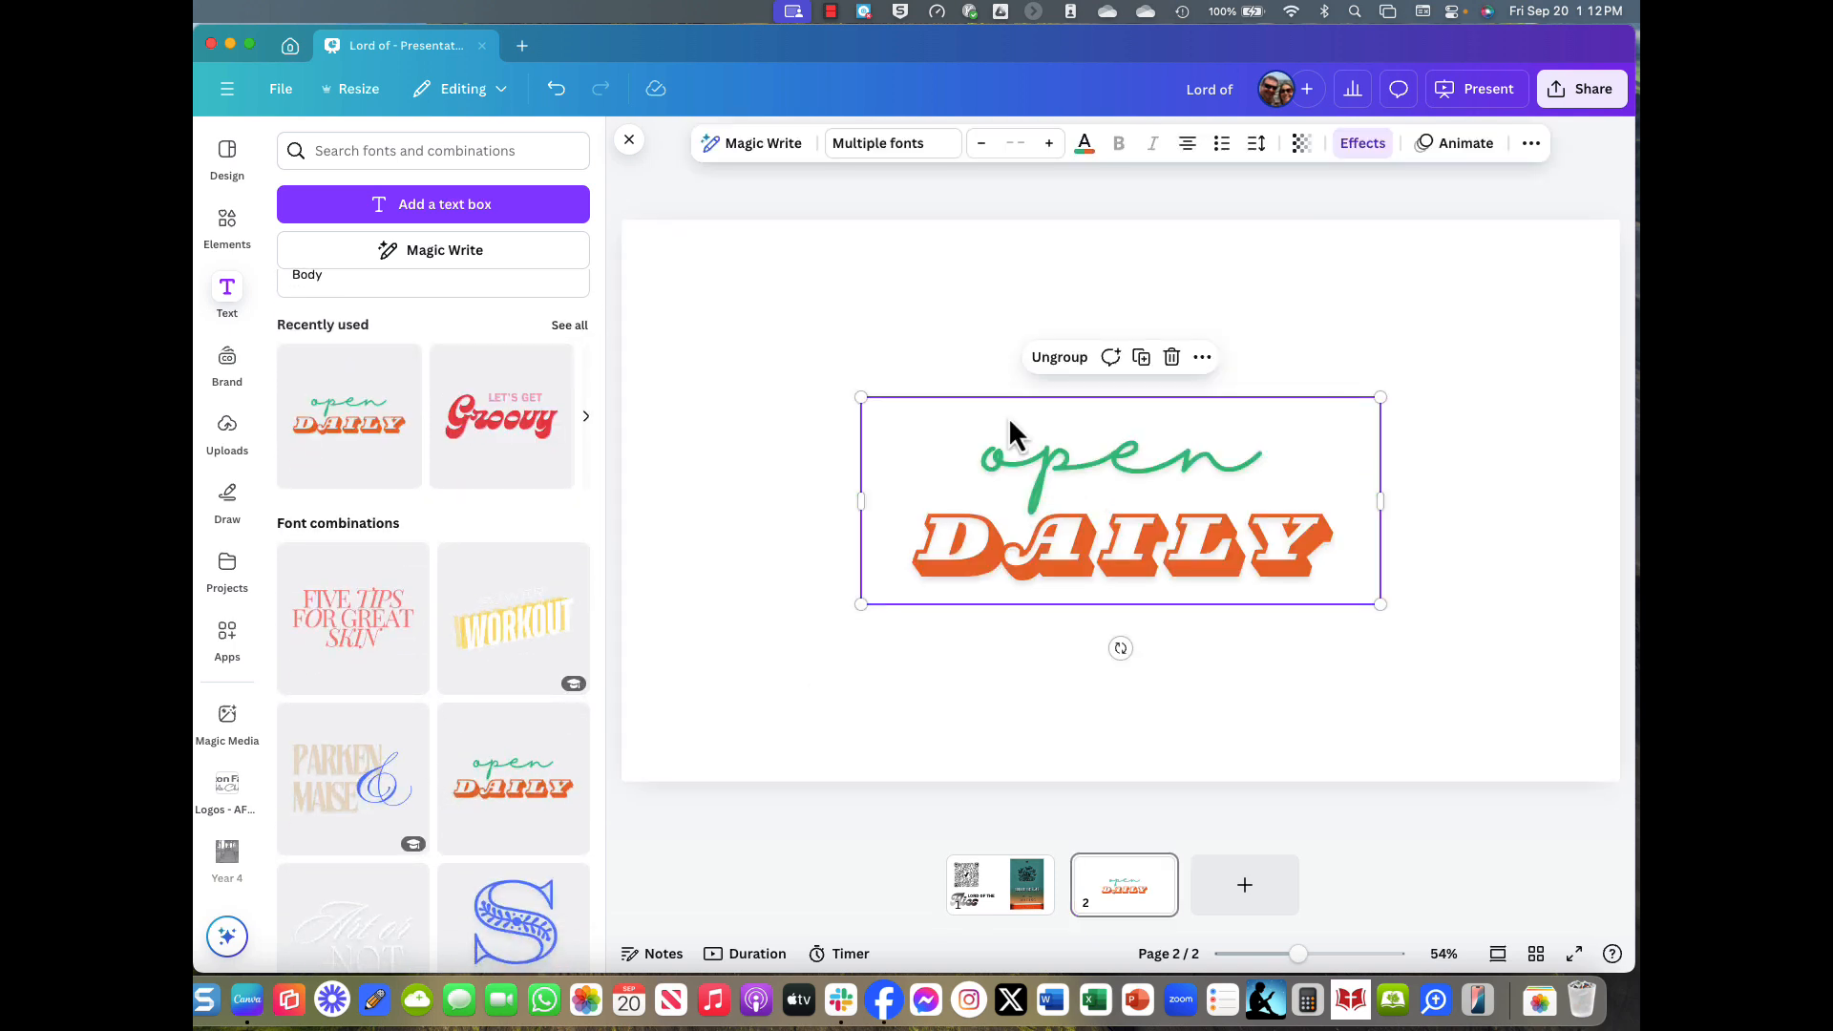
double_click(1031, 473)
type("Wrin")
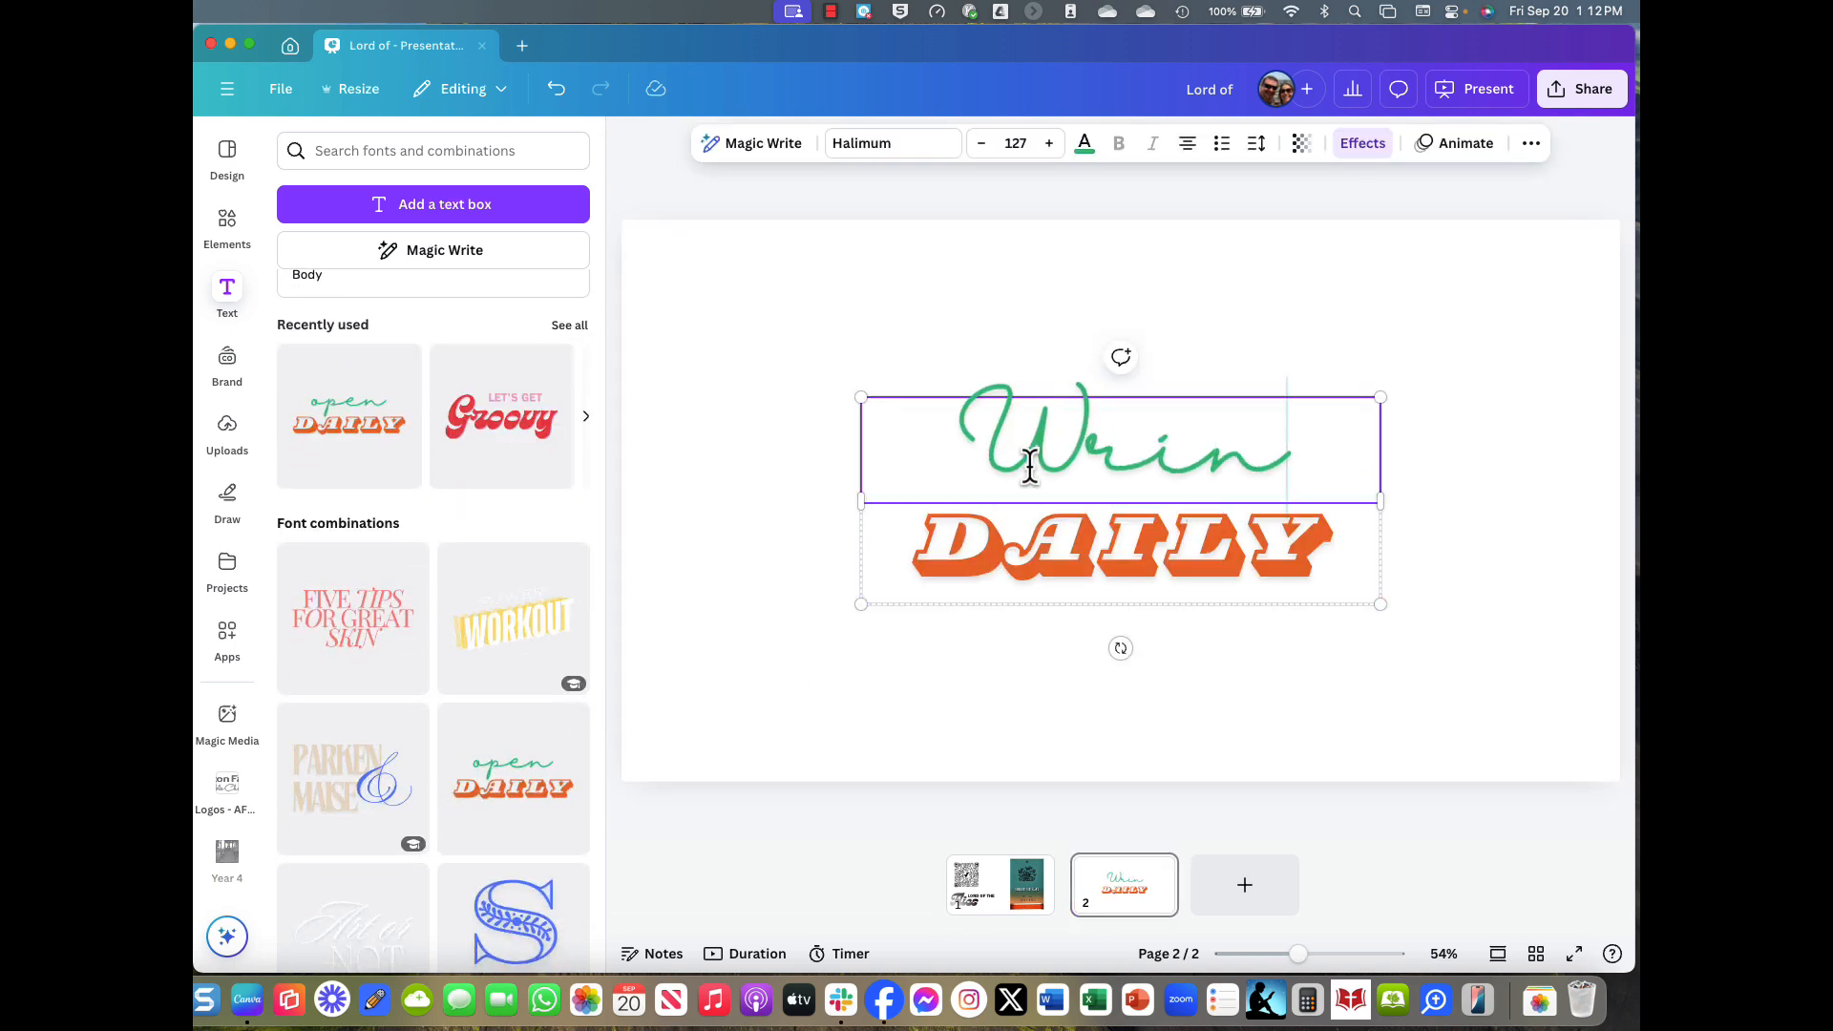
type("kle in")
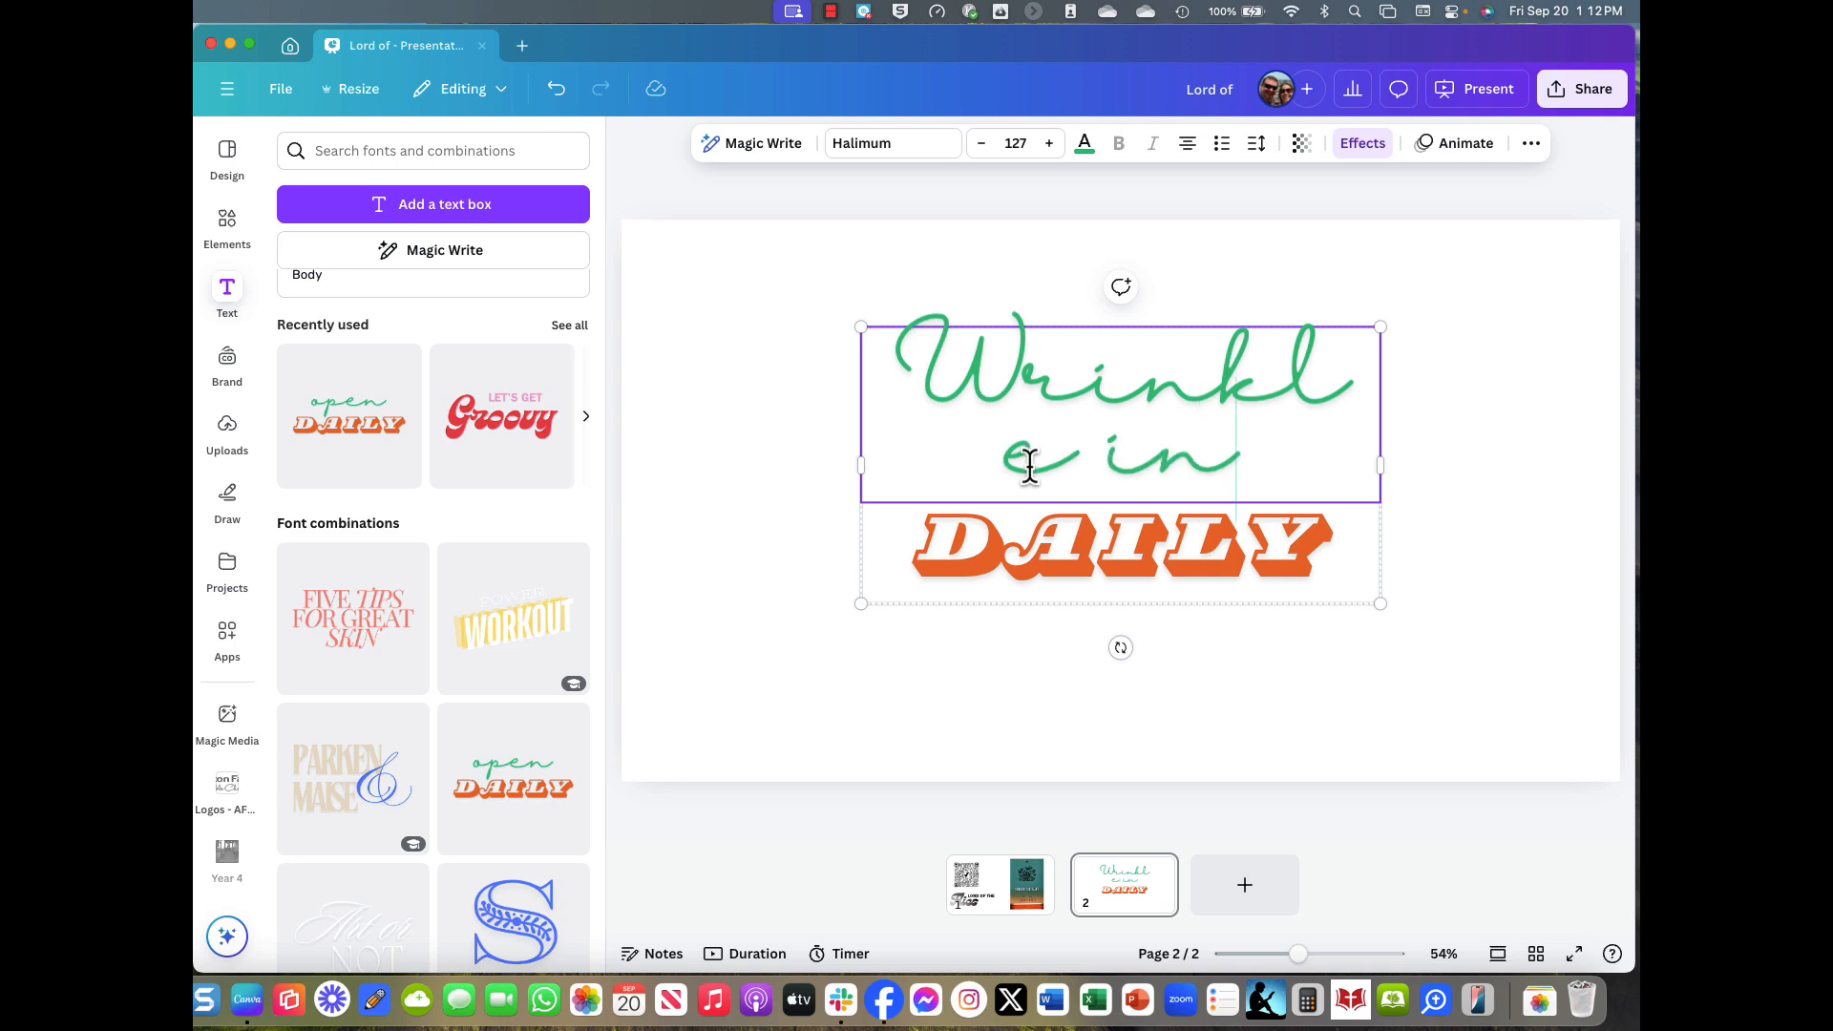
Replace DAILY with 'TIME', widen the box and move the title to the upper left.
left_click(1014, 536)
left_click(1012, 530)
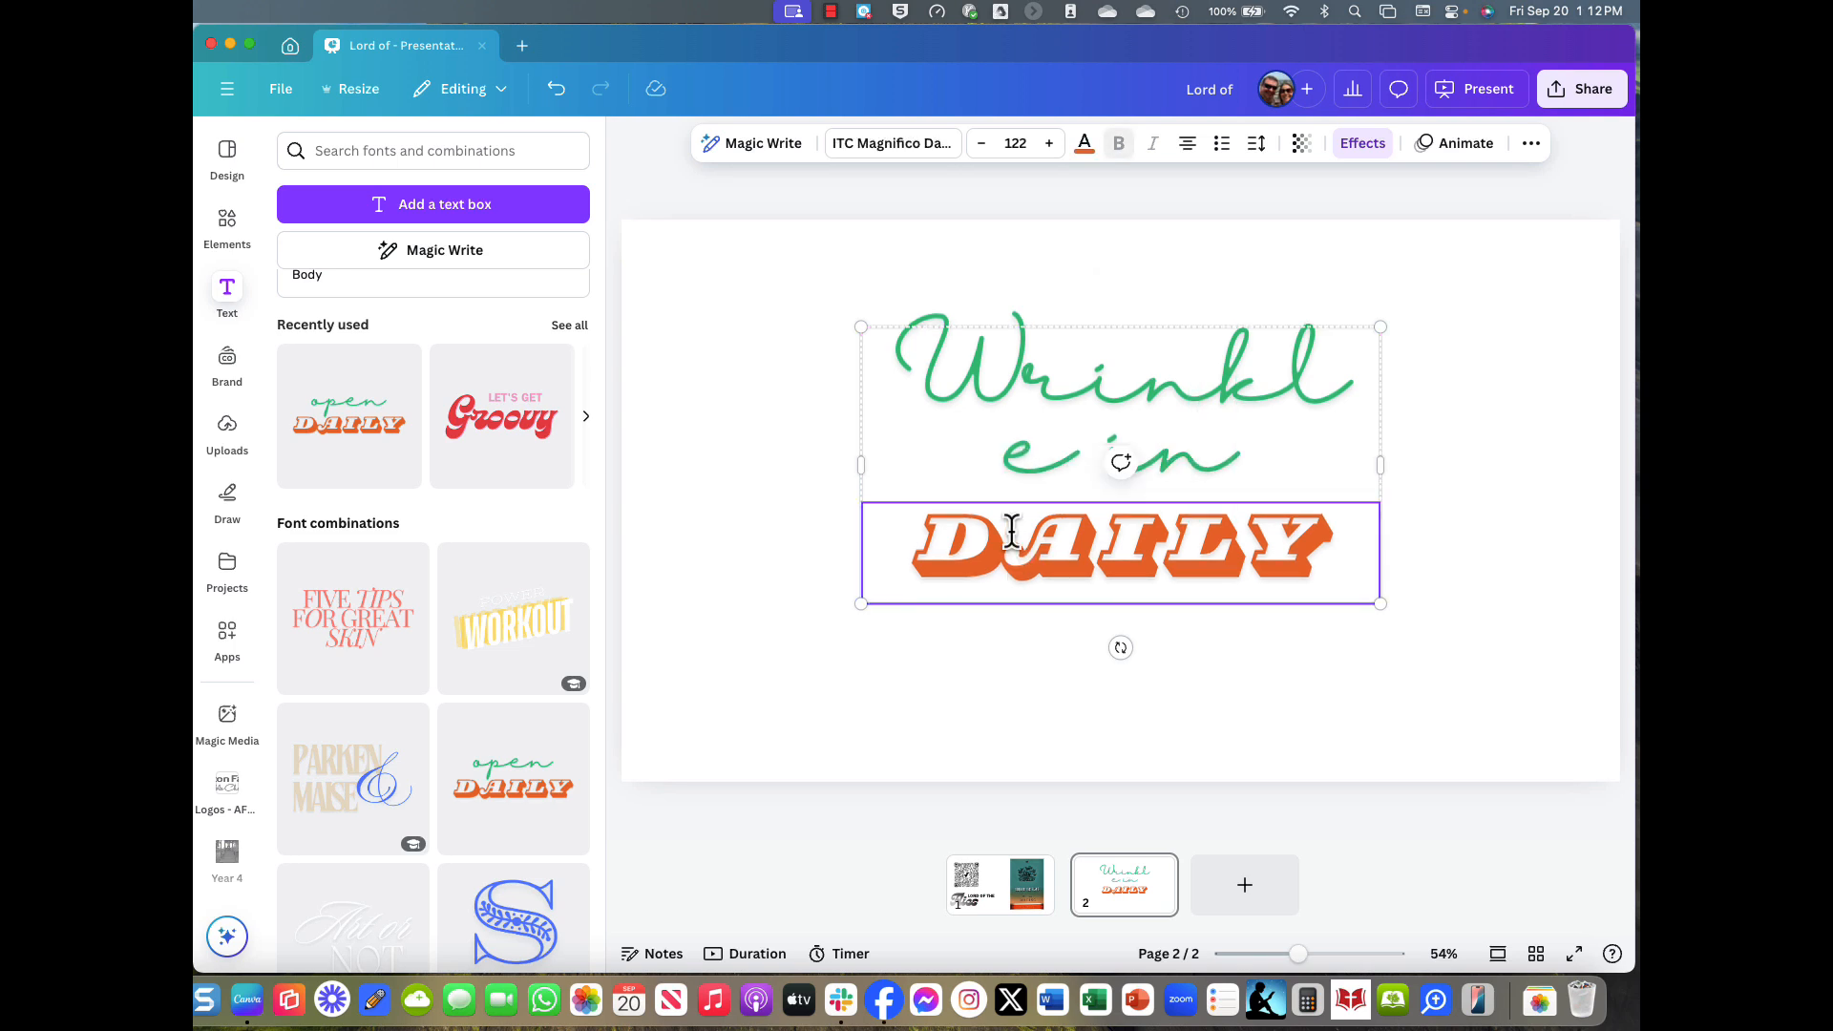
double_click(1013, 531)
type("TIME")
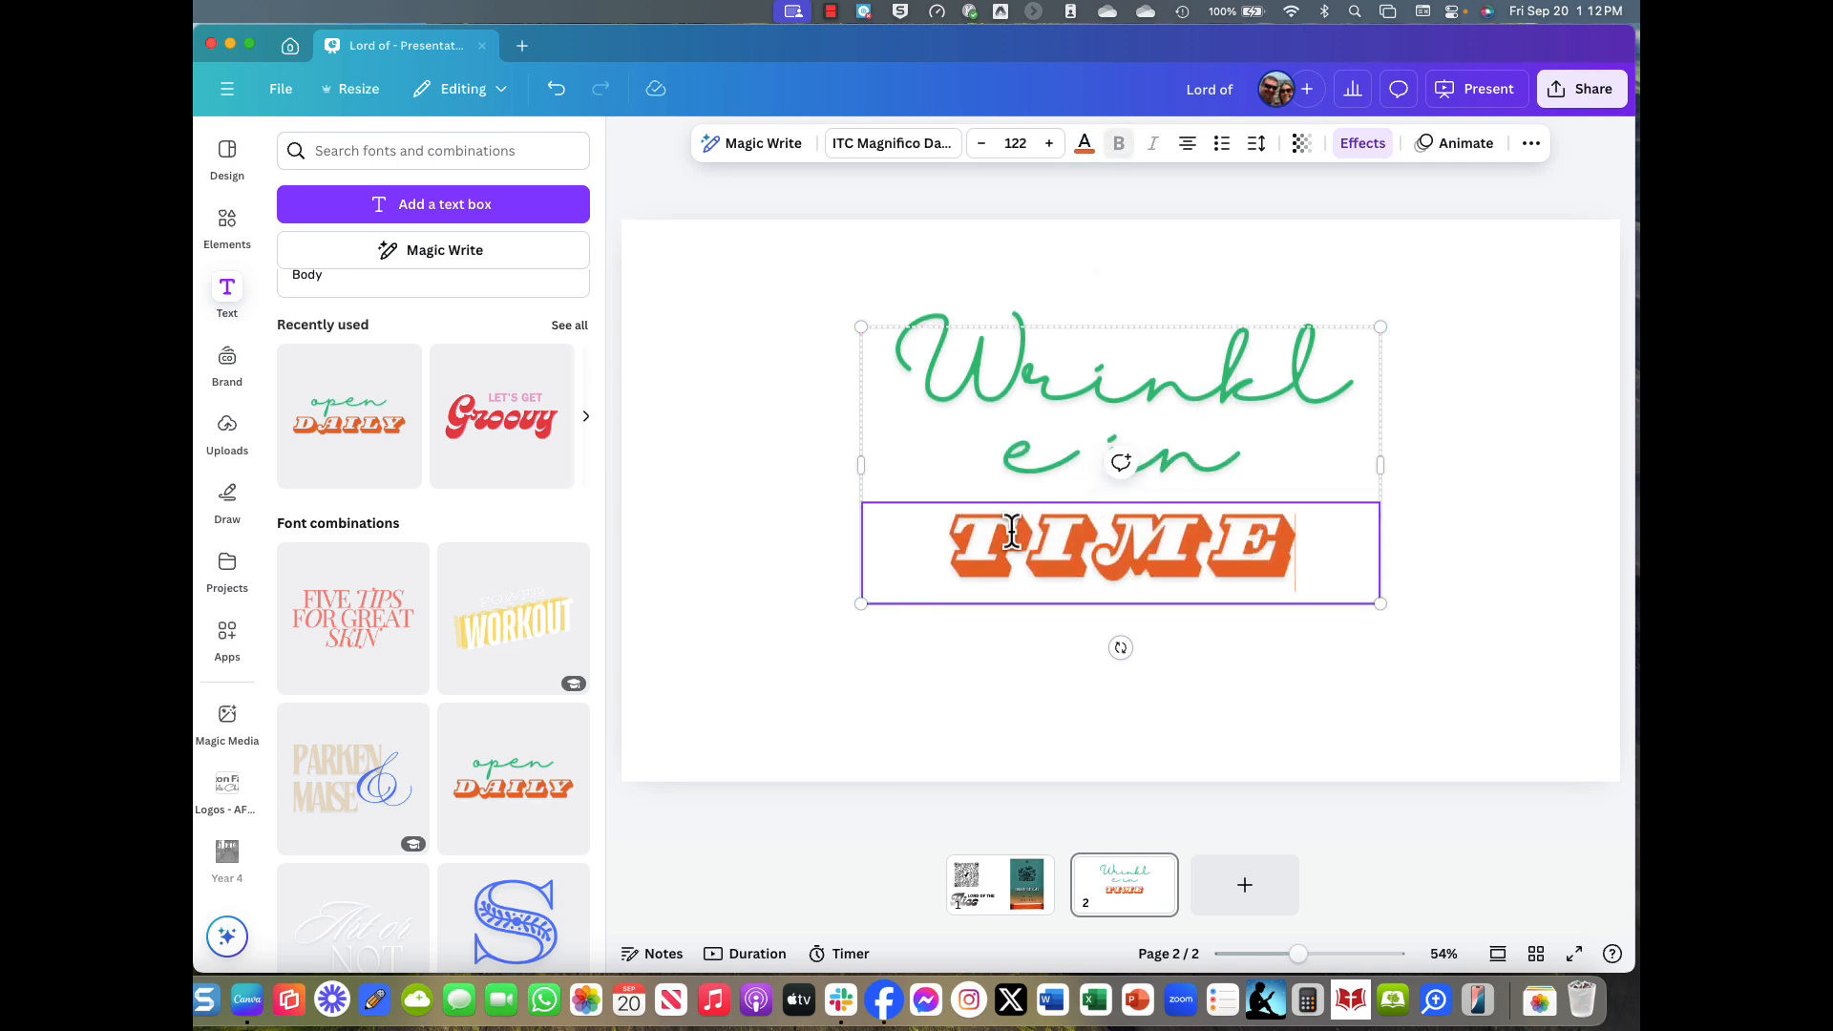
left_click_drag(1386, 472, 1488, 479)
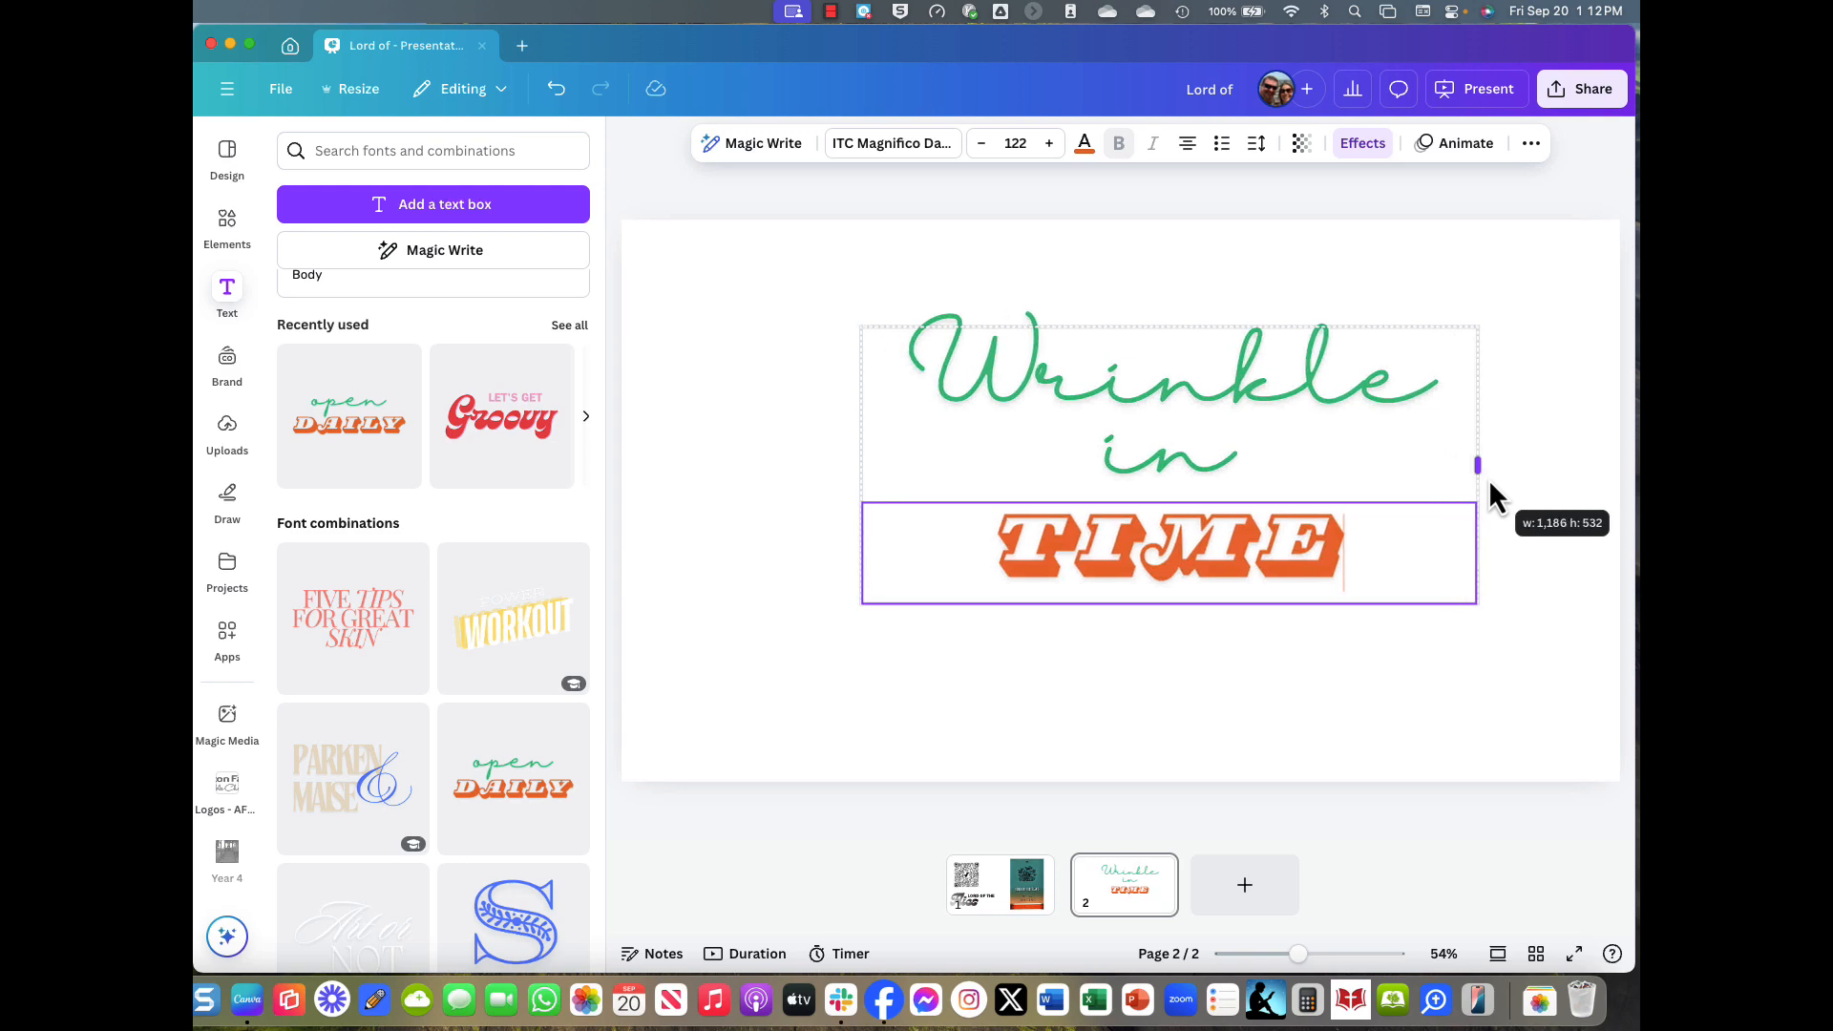
left_click_drag(1207, 532, 993, 457)
left_click(961, 596)
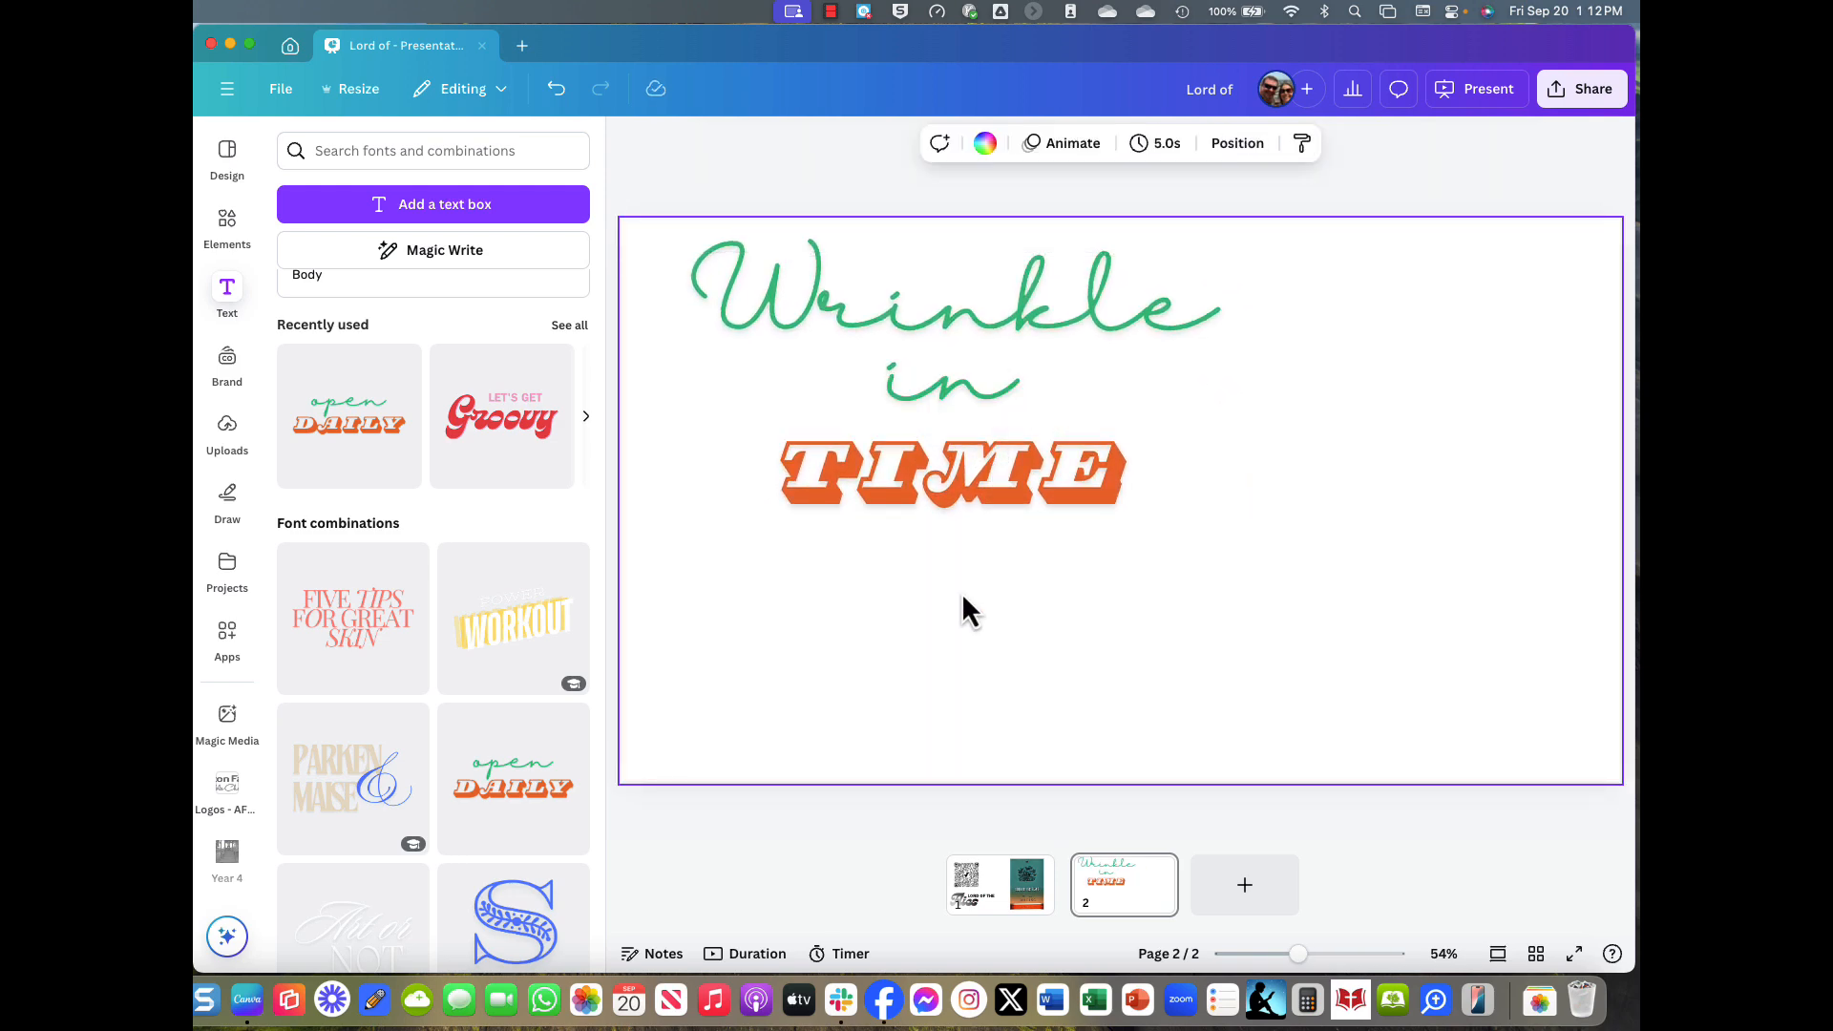
Search Goodreads for wrinkle in time and open the A Wrinkle in Time book page.
key("ctrl+Up")
left_click(483, 476)
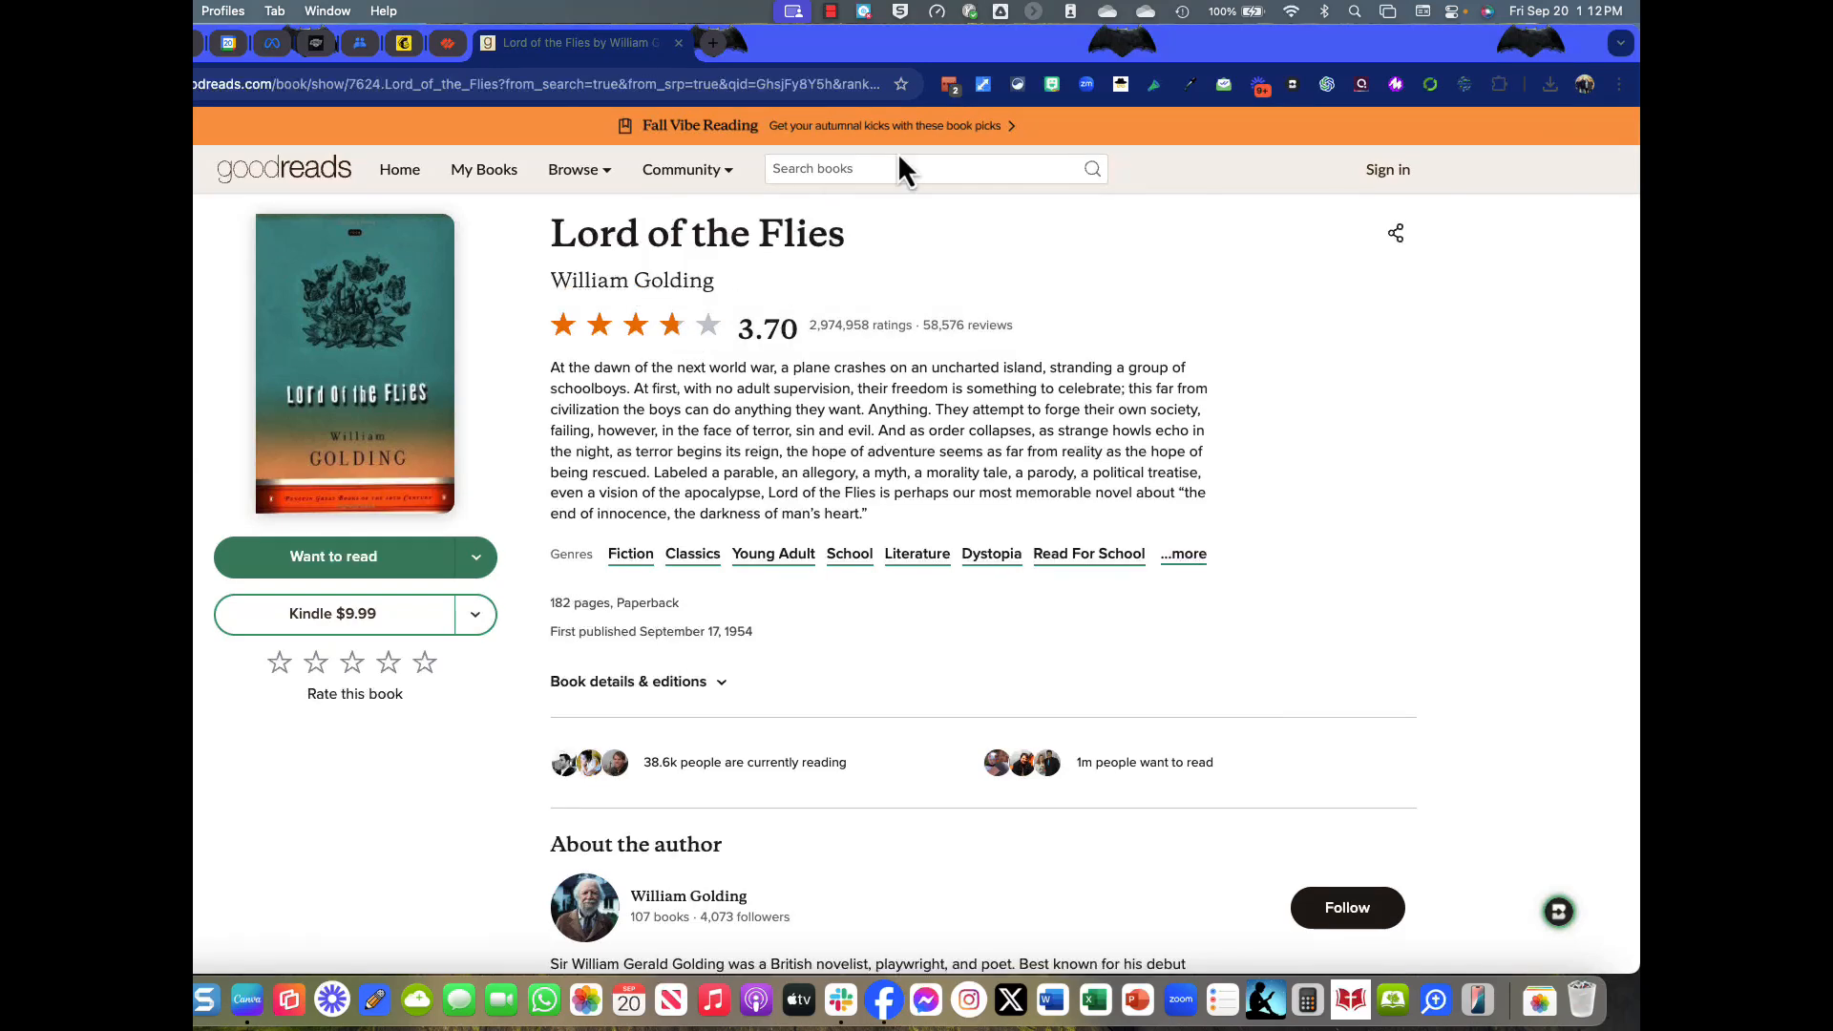
type("wrinkle i")
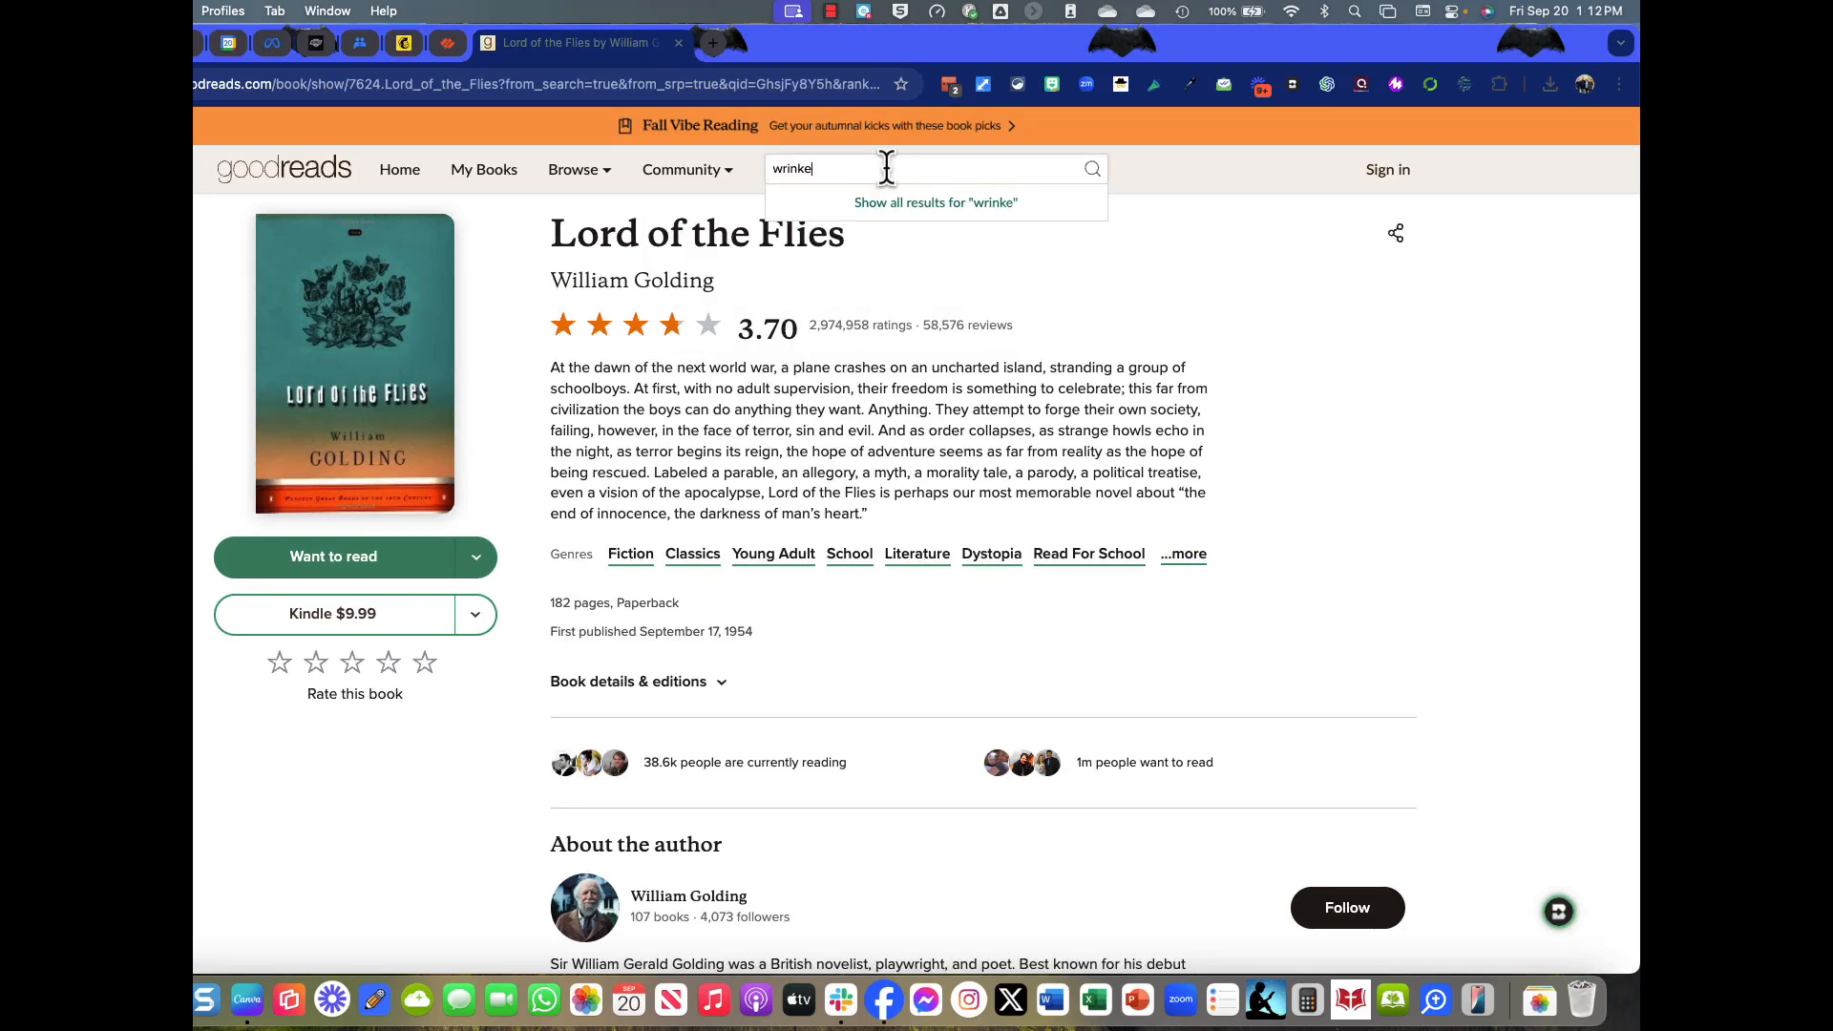
type("n time")
key("Return")
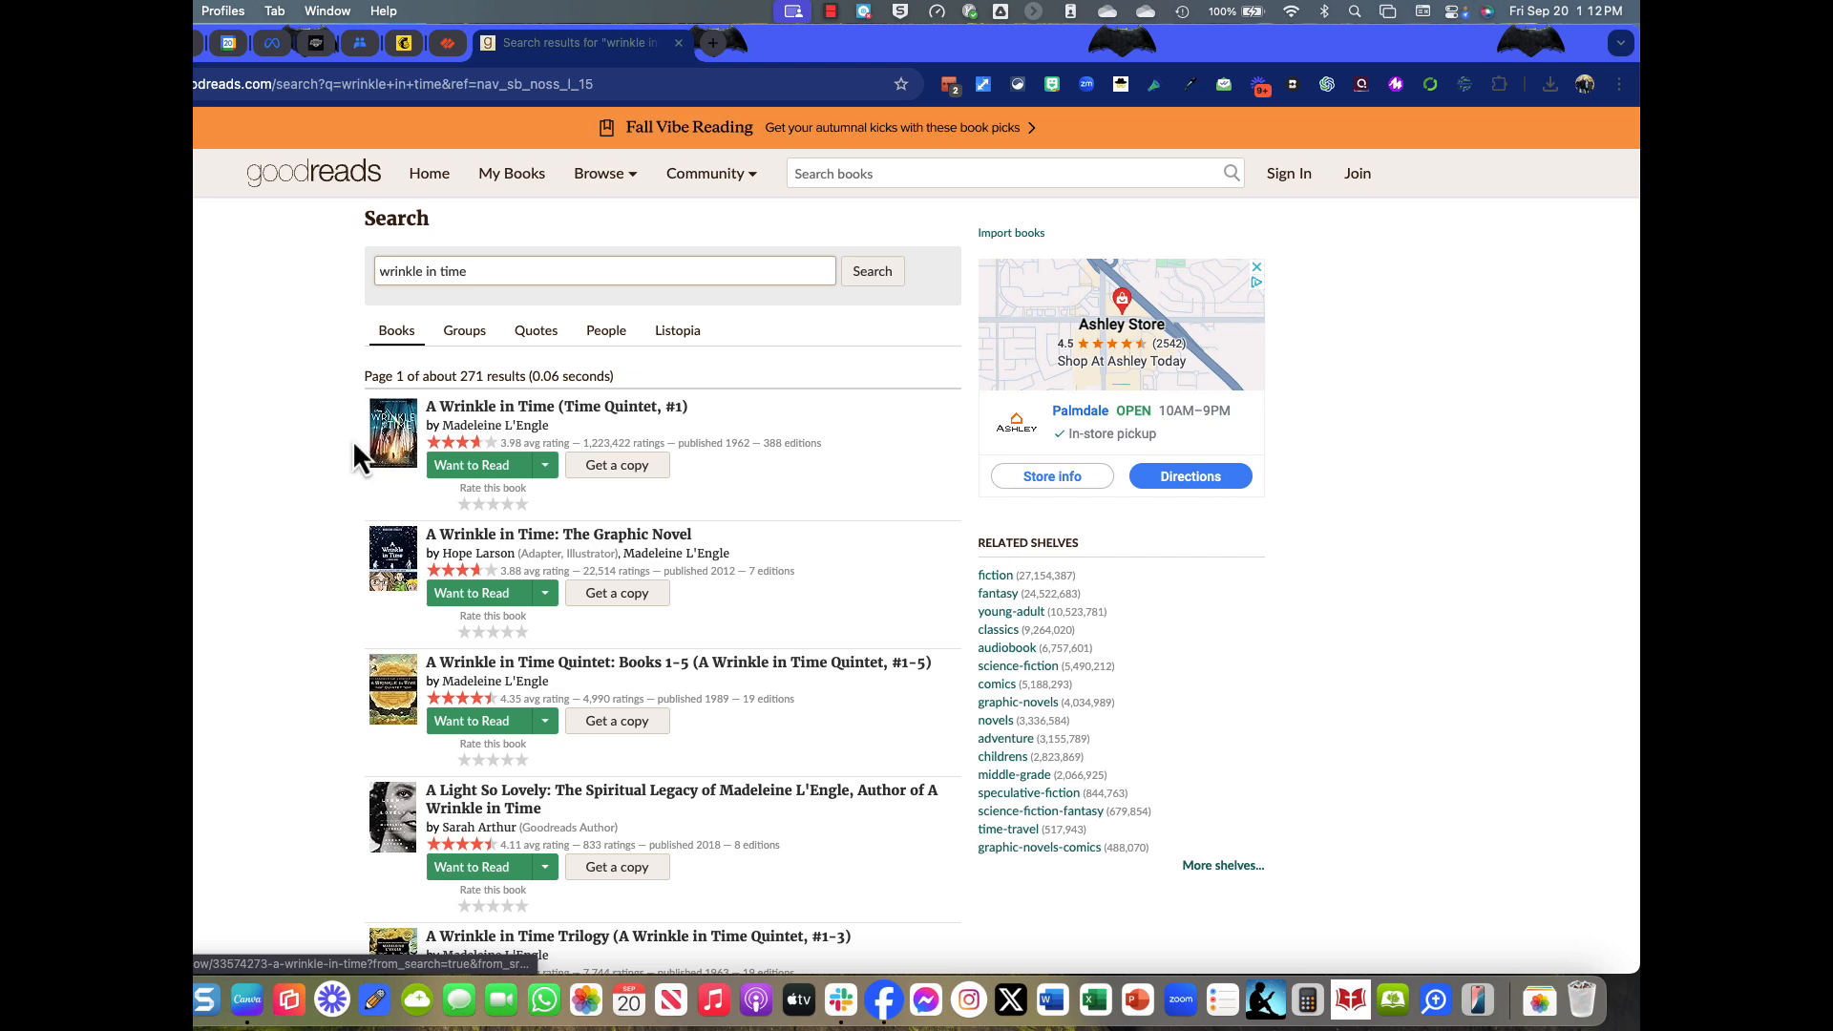
scroll(289, 456, "down", 1)
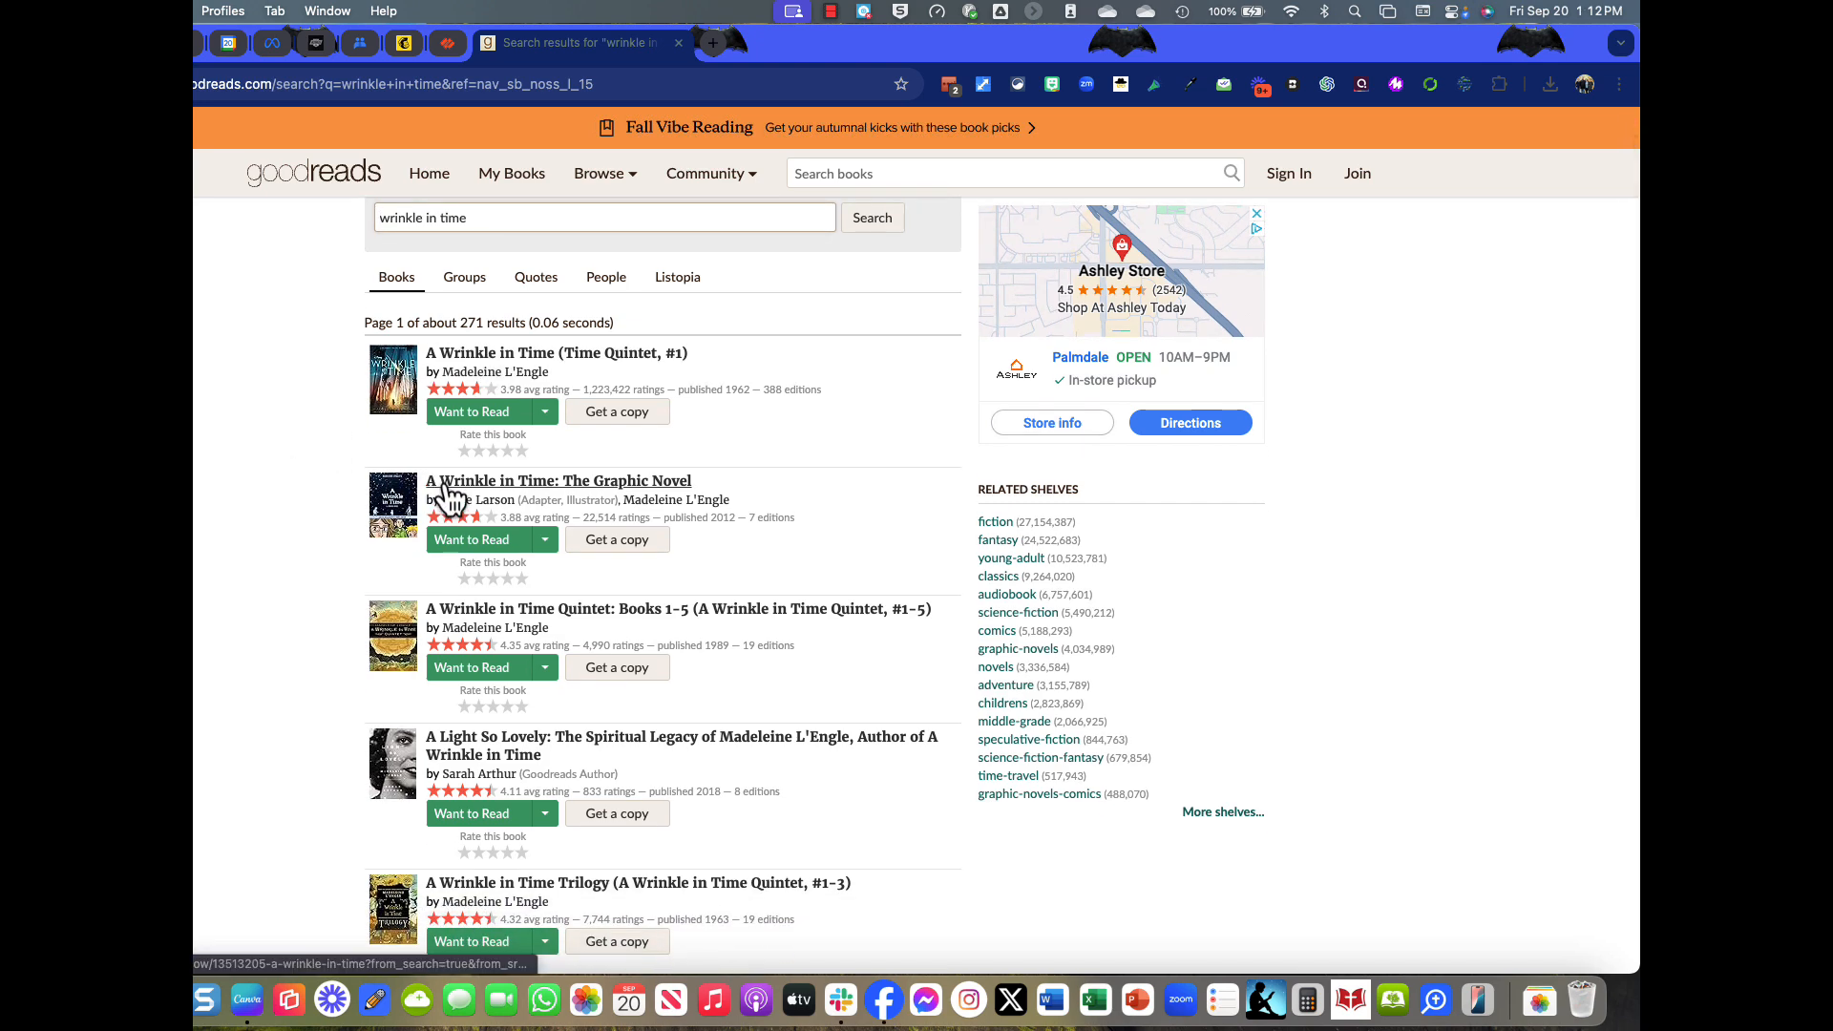
left_click(445, 487)
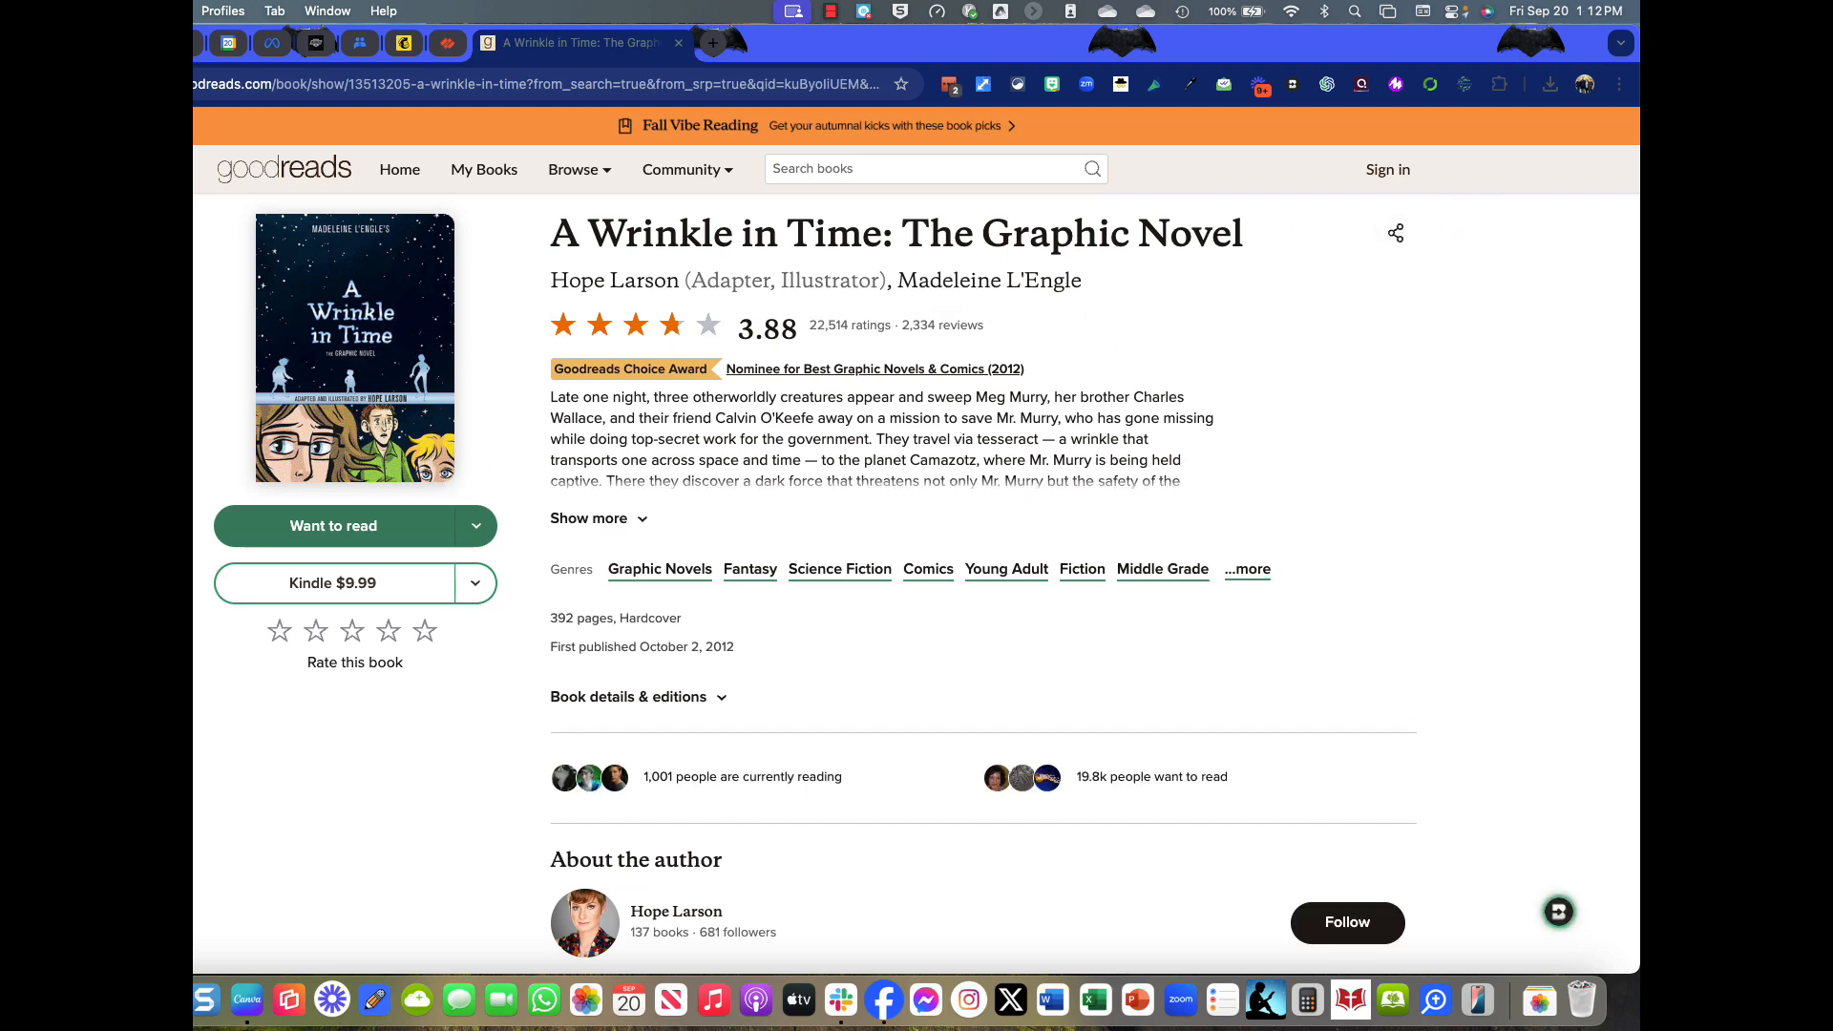
key("super+Left")
scroll(225, 558, "down", 1)
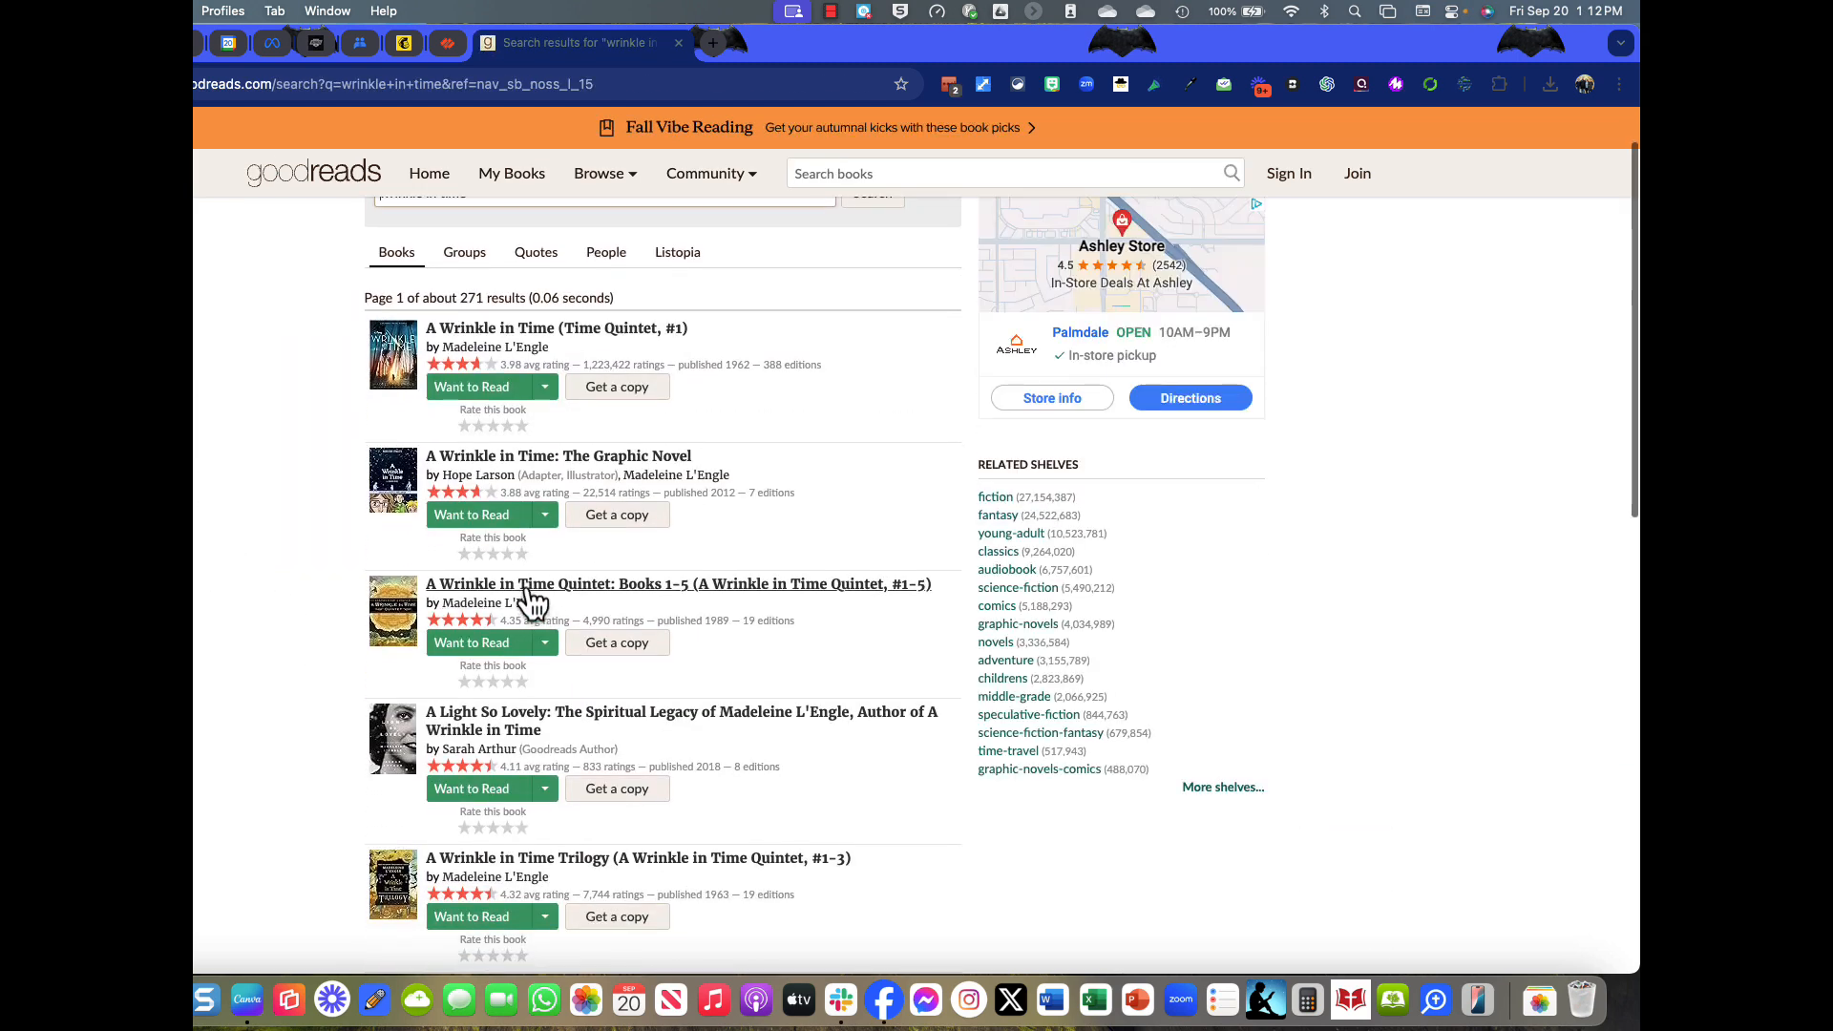
left_click(480, 327)
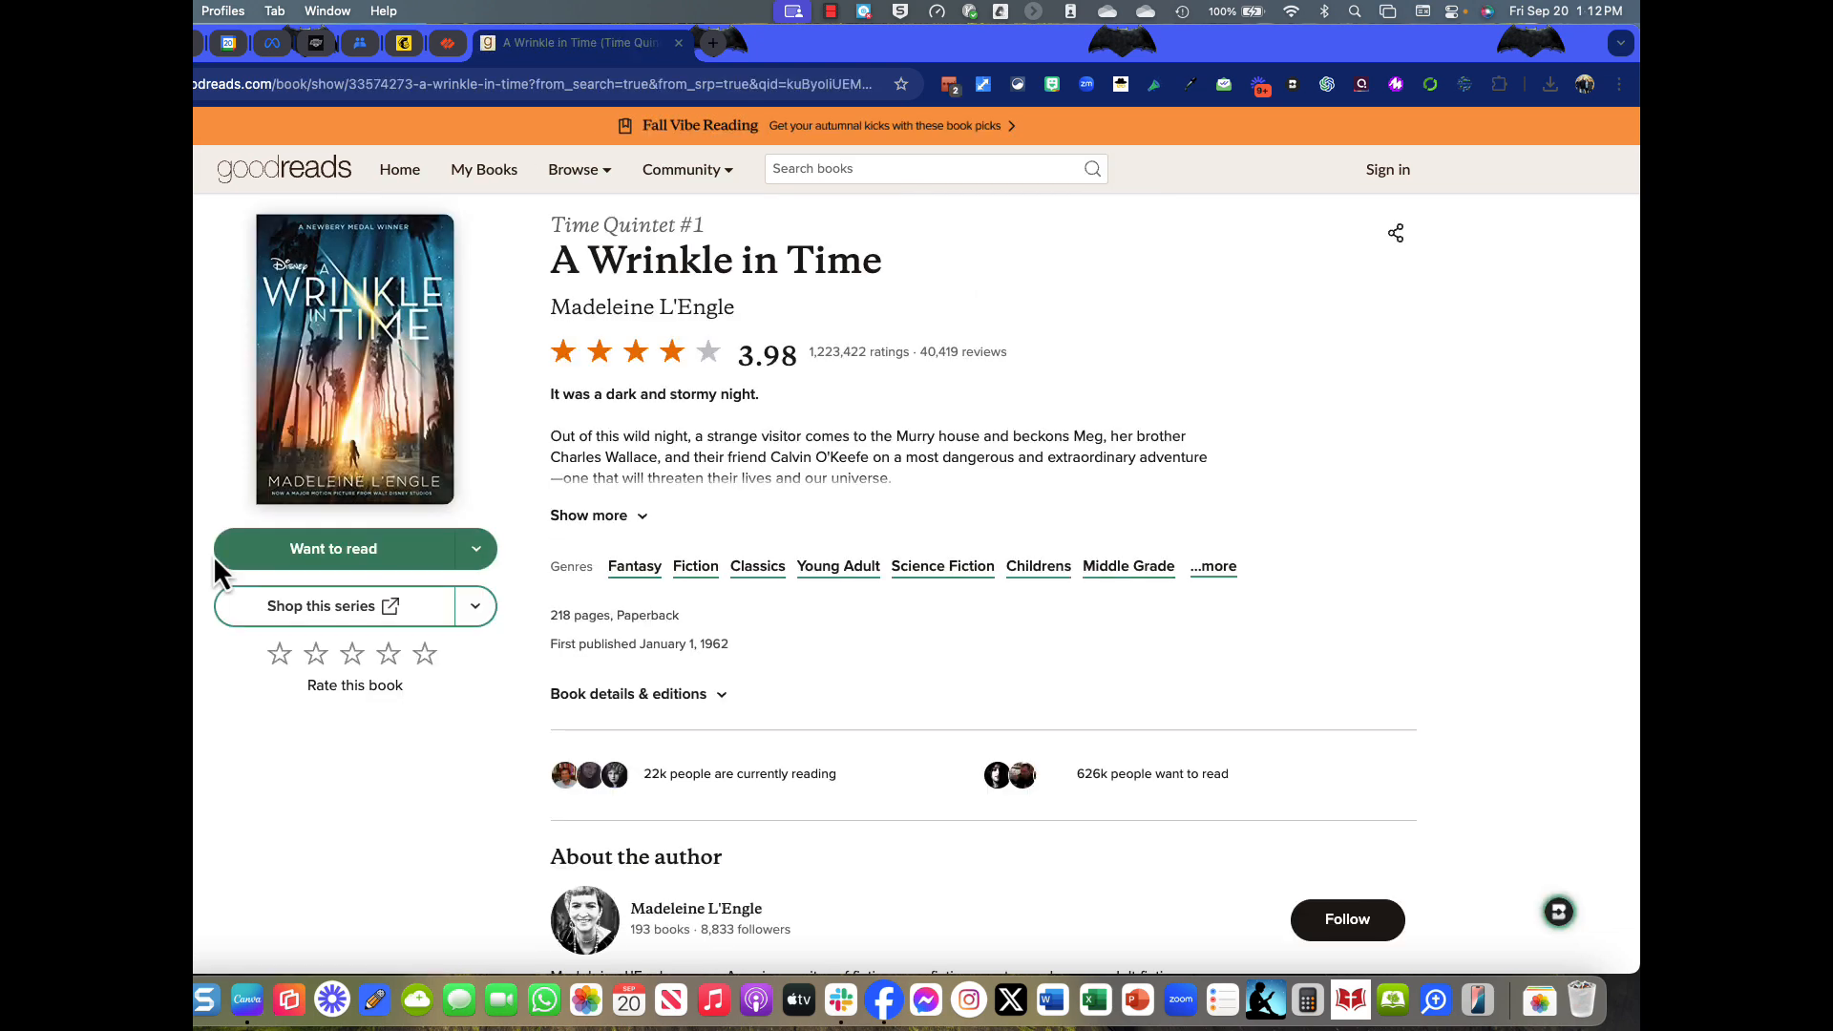
Create a Chrome QR code for the A Wrinkle in Time page.
left_click(1619, 86)
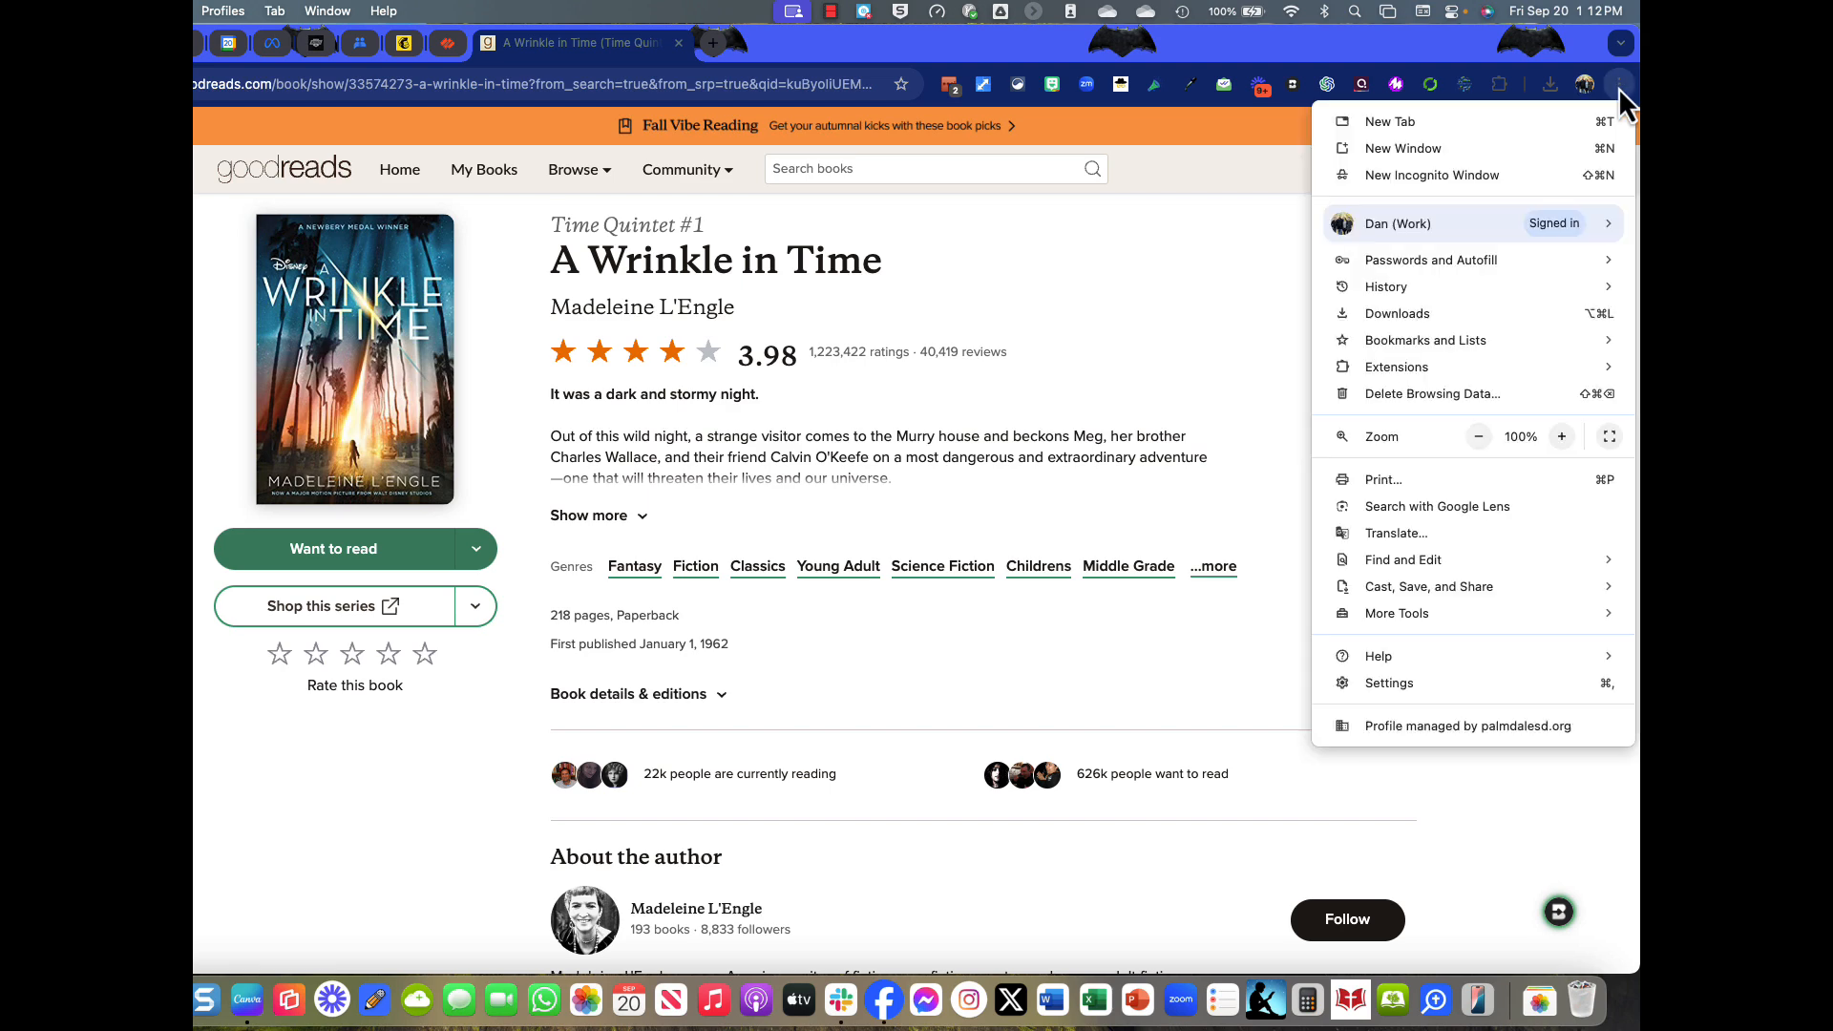
mouse_move(1446, 599)
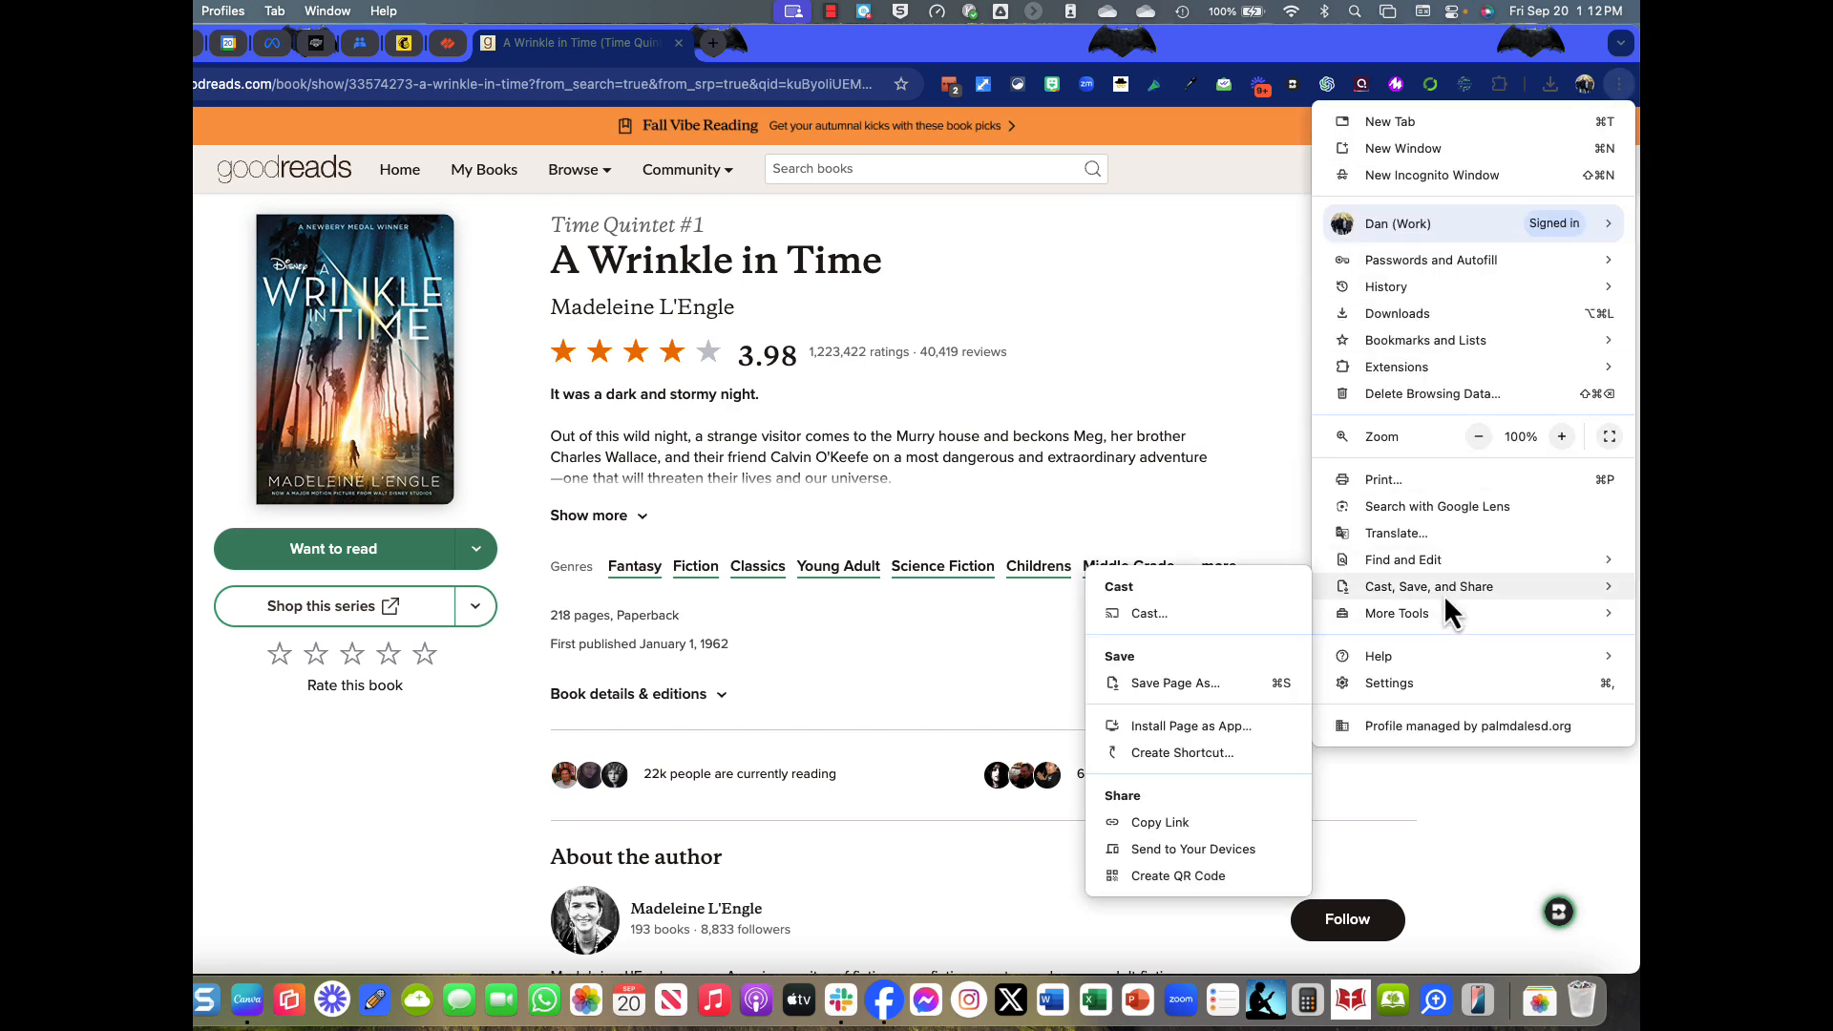
left_click(1167, 877)
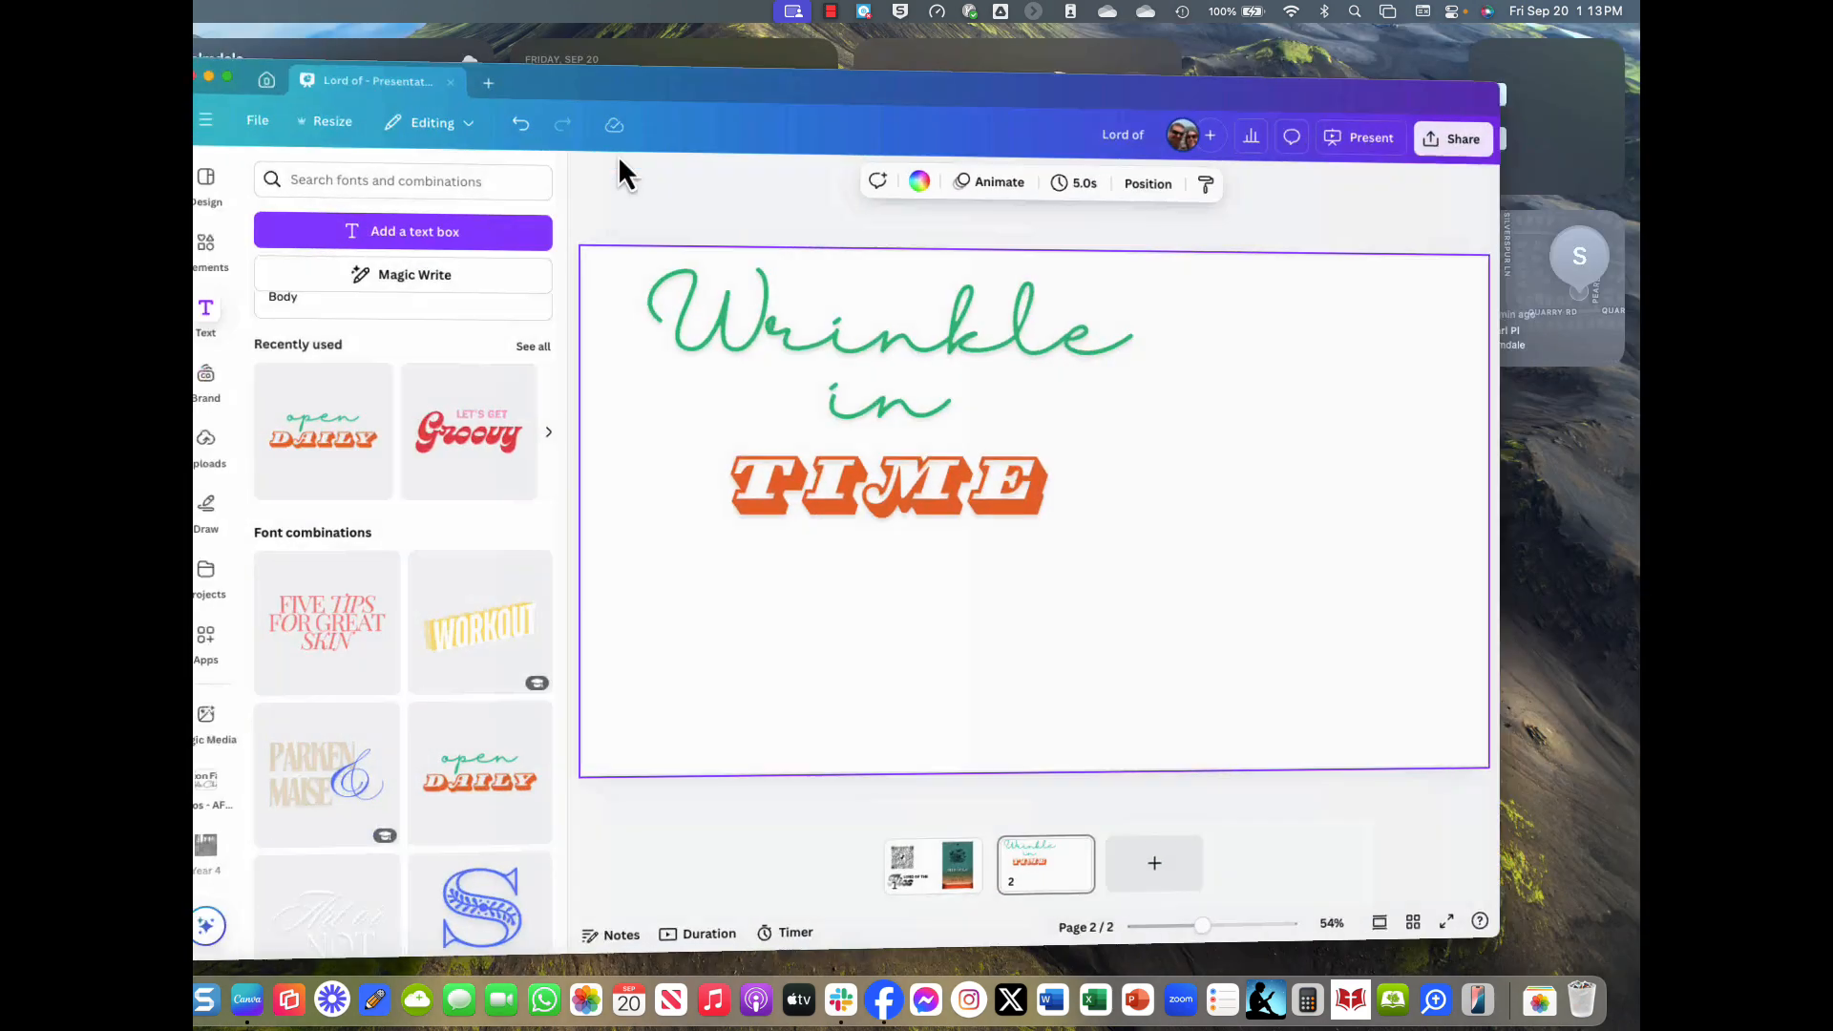
Replace the wrongly pasted Lord of the Flies cover with the enlarged A Wrinkle in Time cover beside the title.
key("cmd+v")
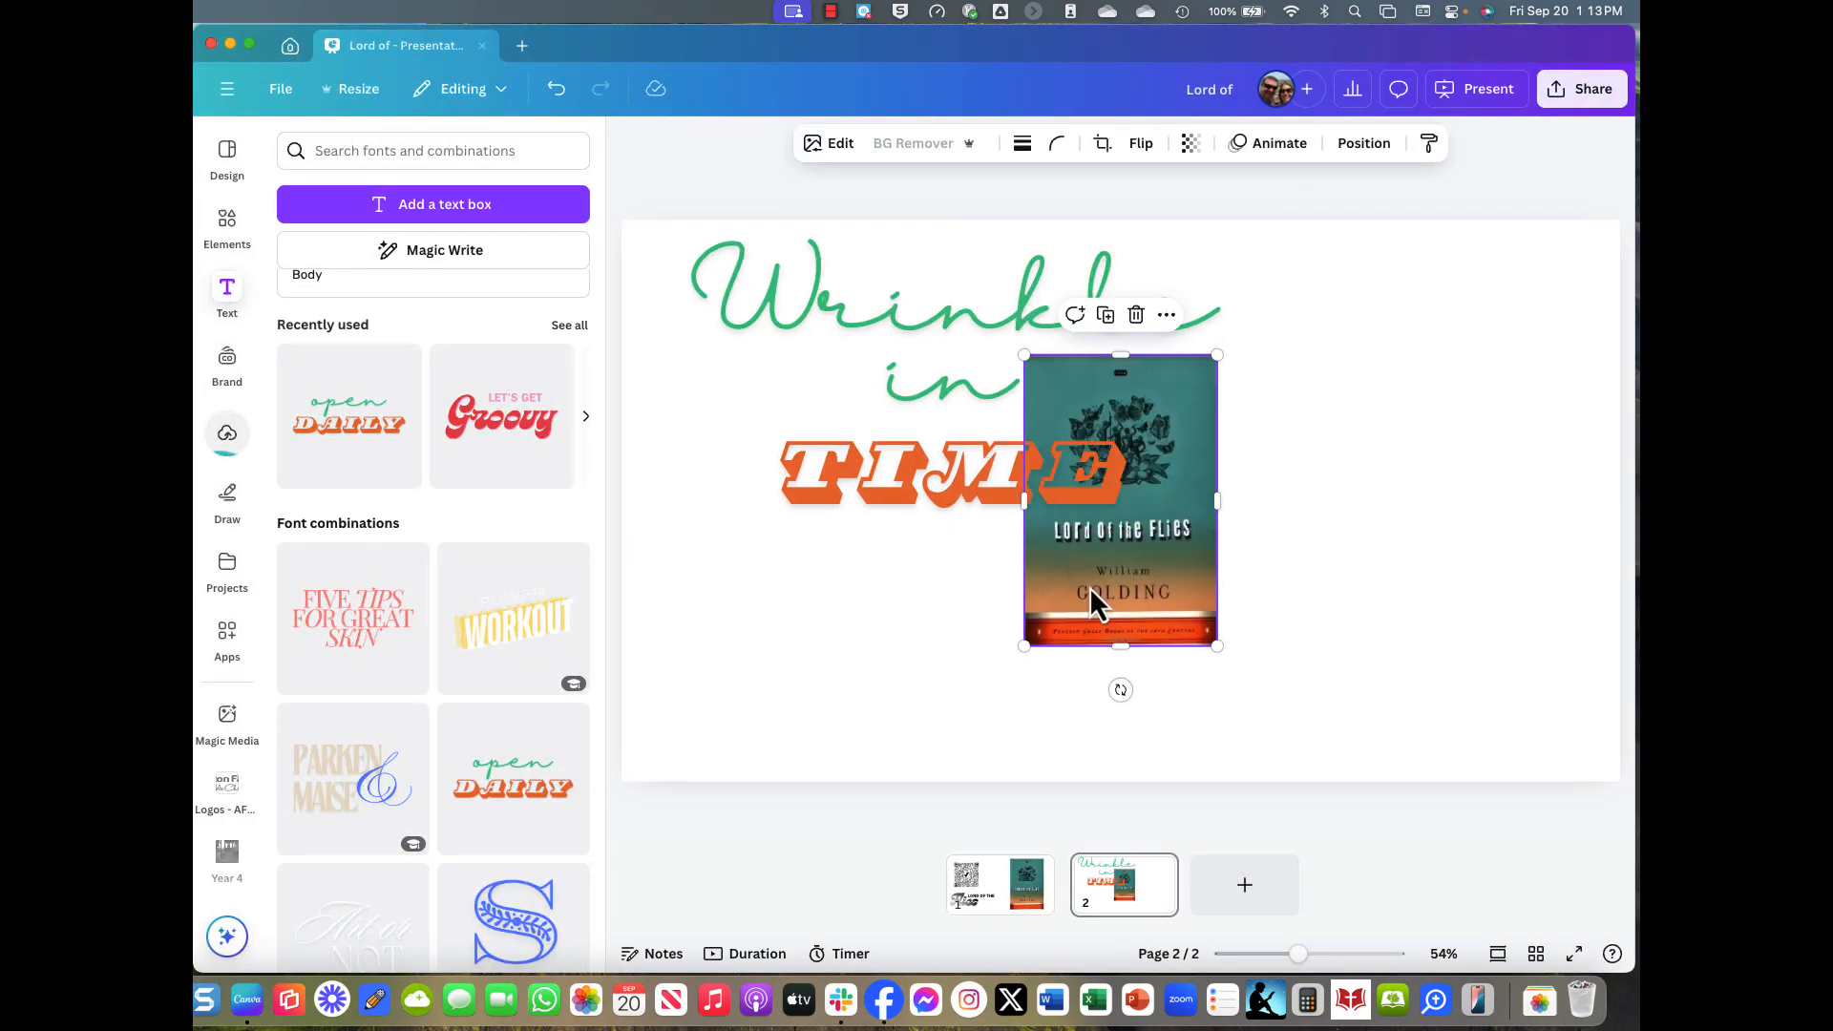
left_click_drag(1092, 592, 1363, 452)
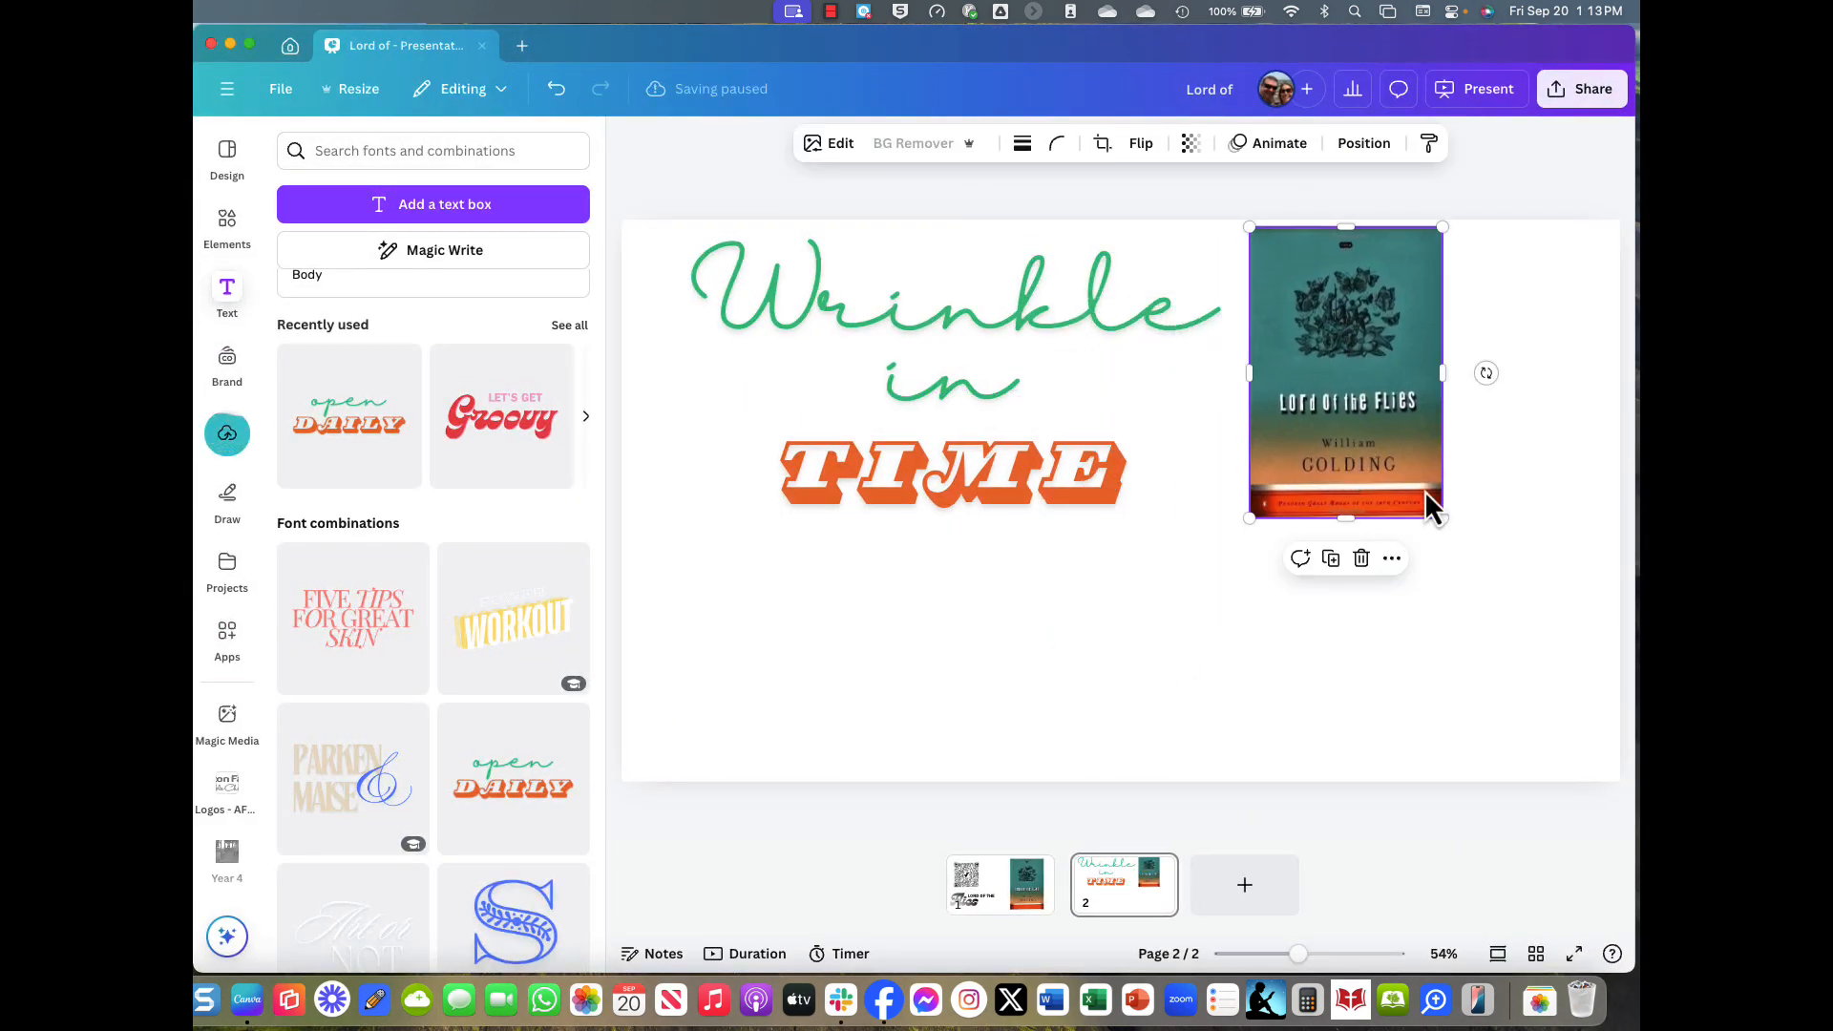
key("cmd+z")
key("cmd+z")
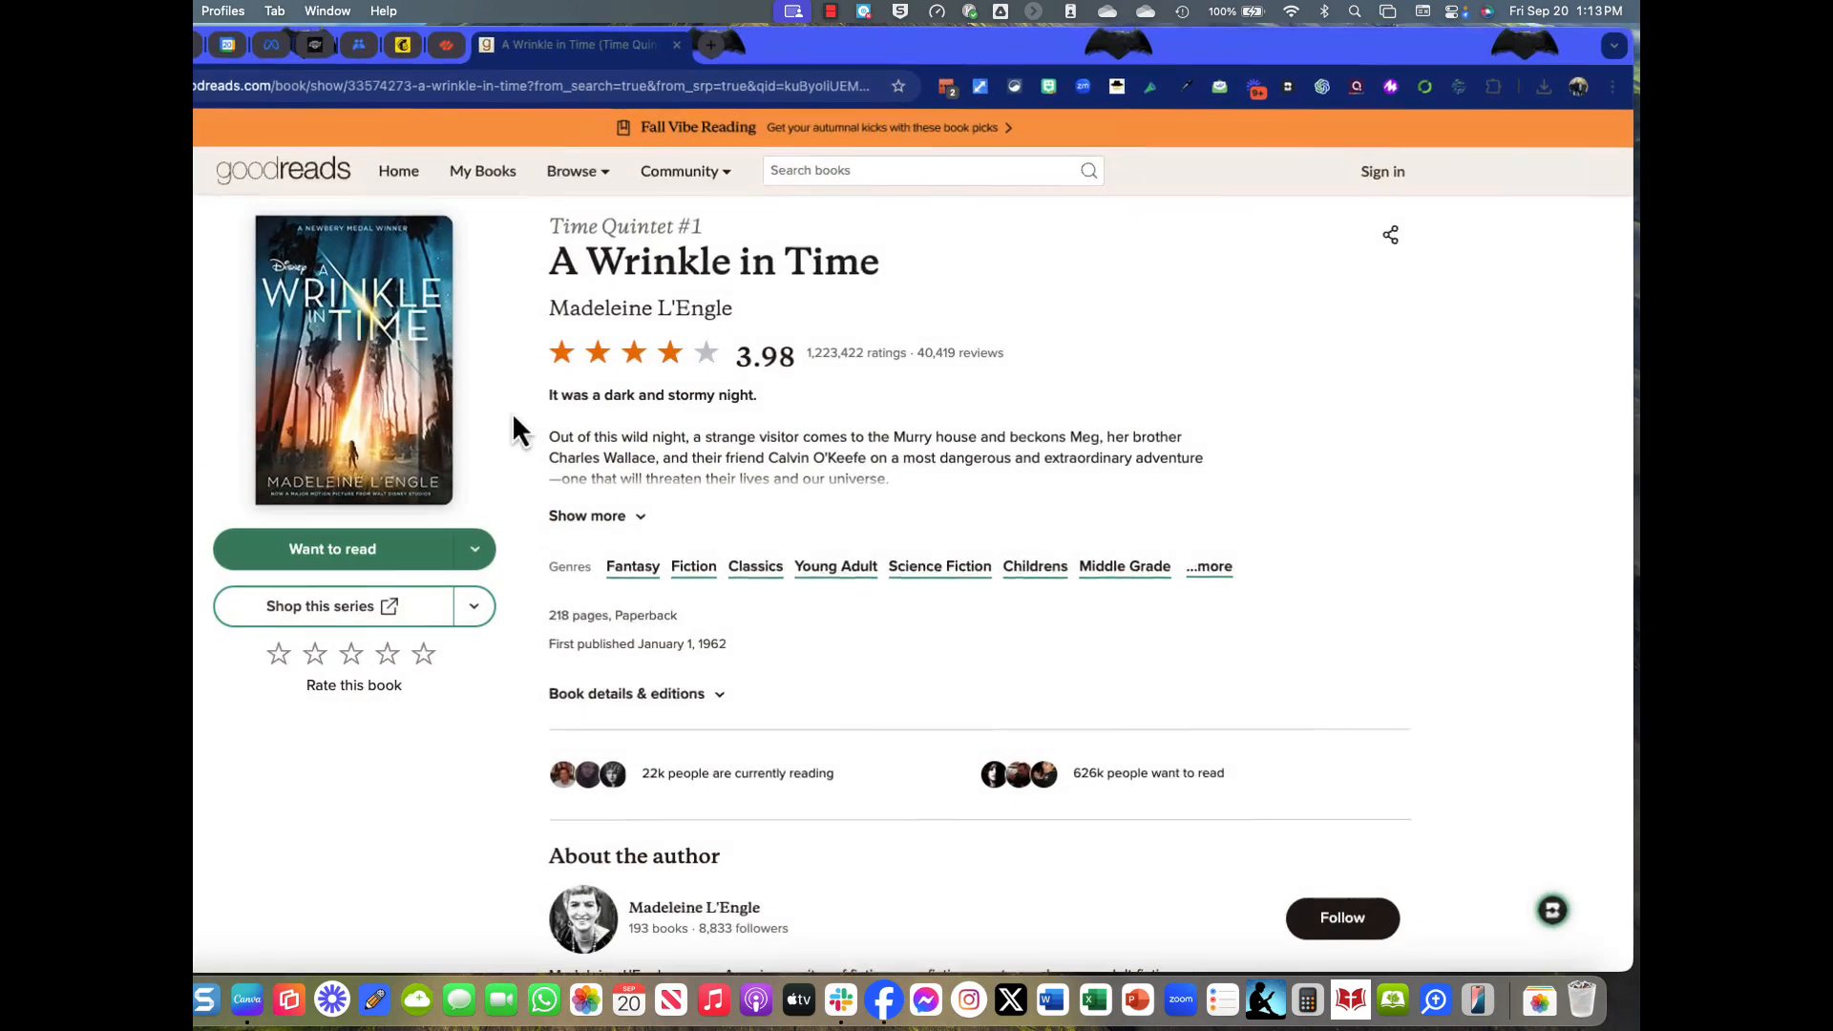
right_click(361, 378)
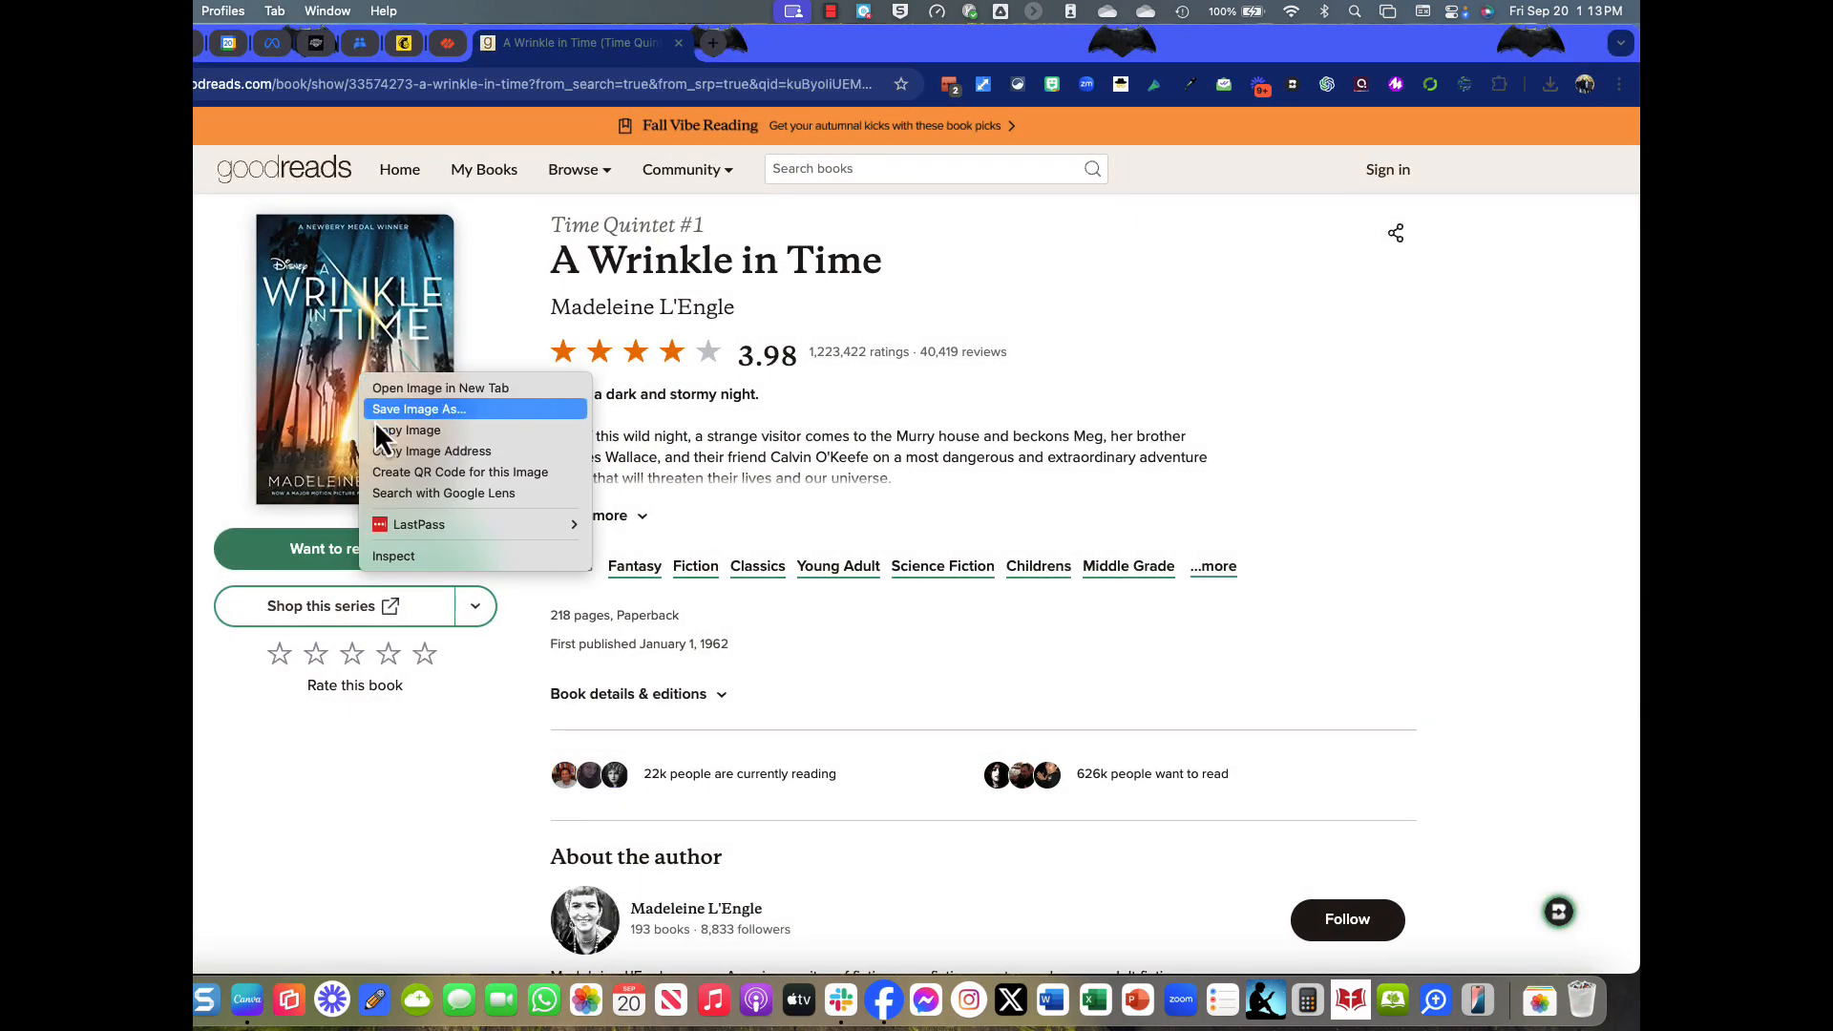
left_click(376, 431)
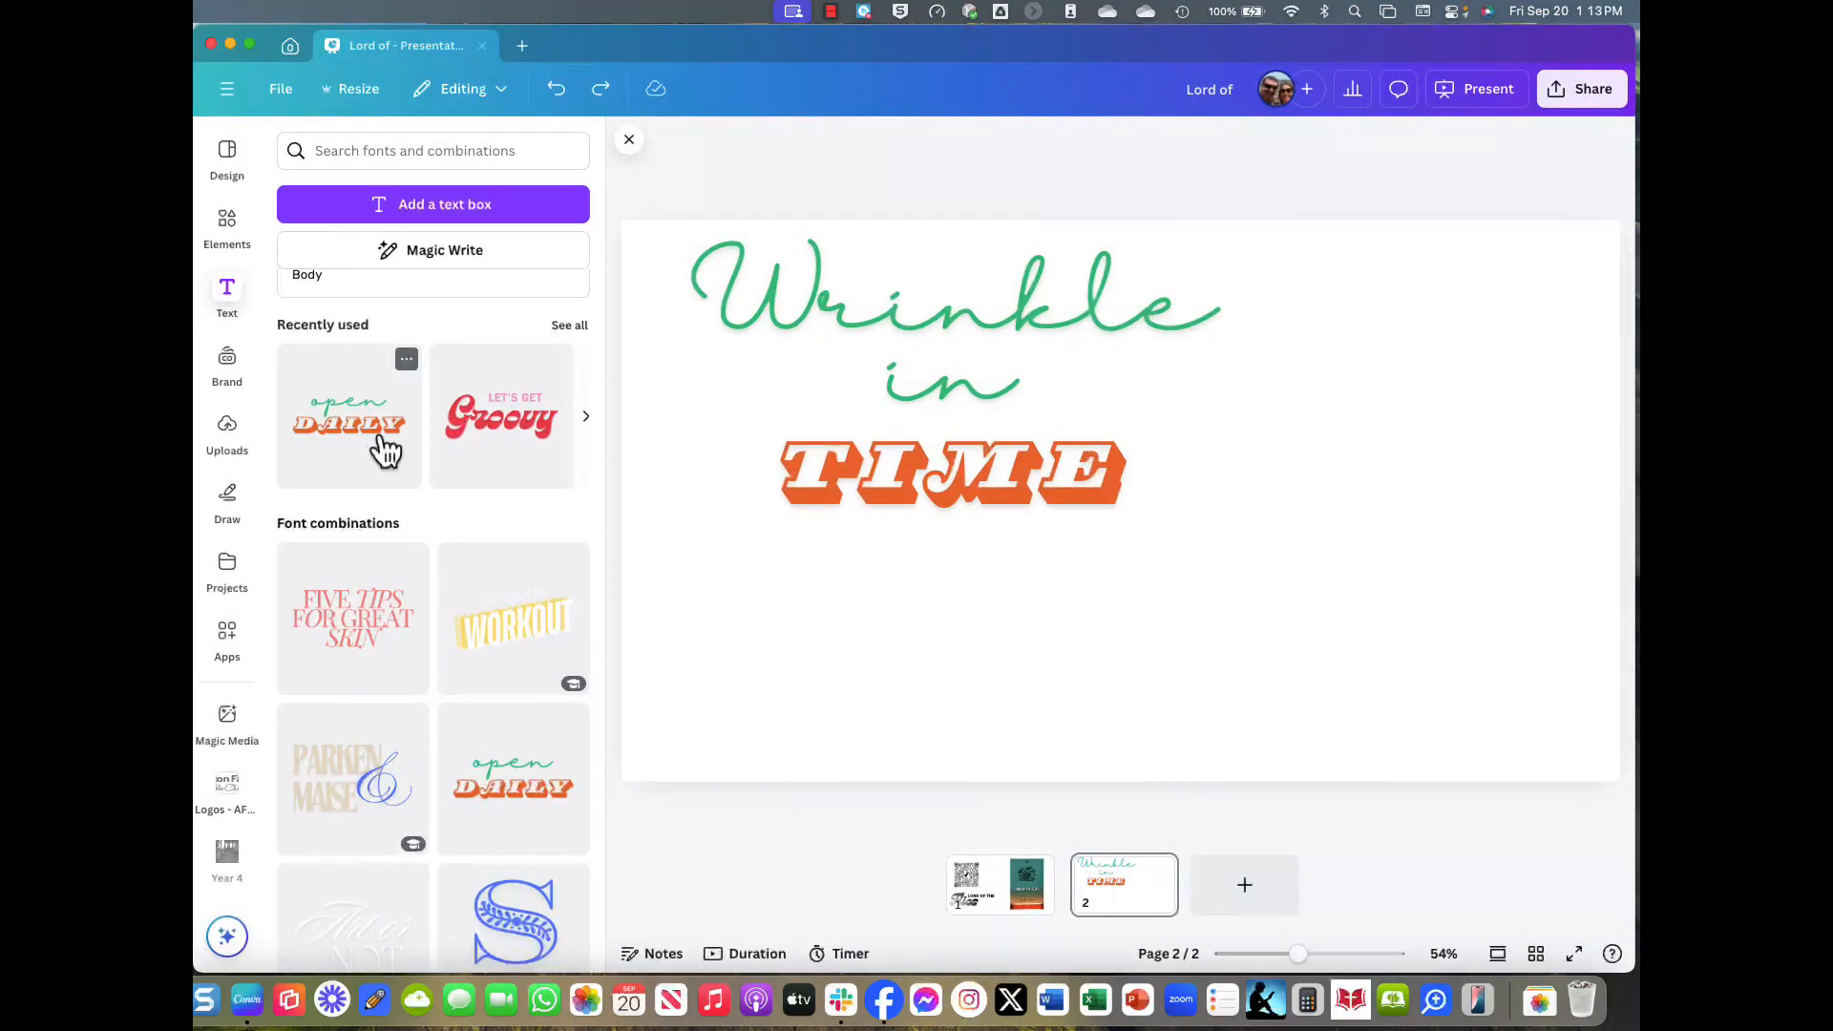
key("cmd+v")
left_click_drag(1131, 609, 1355, 521)
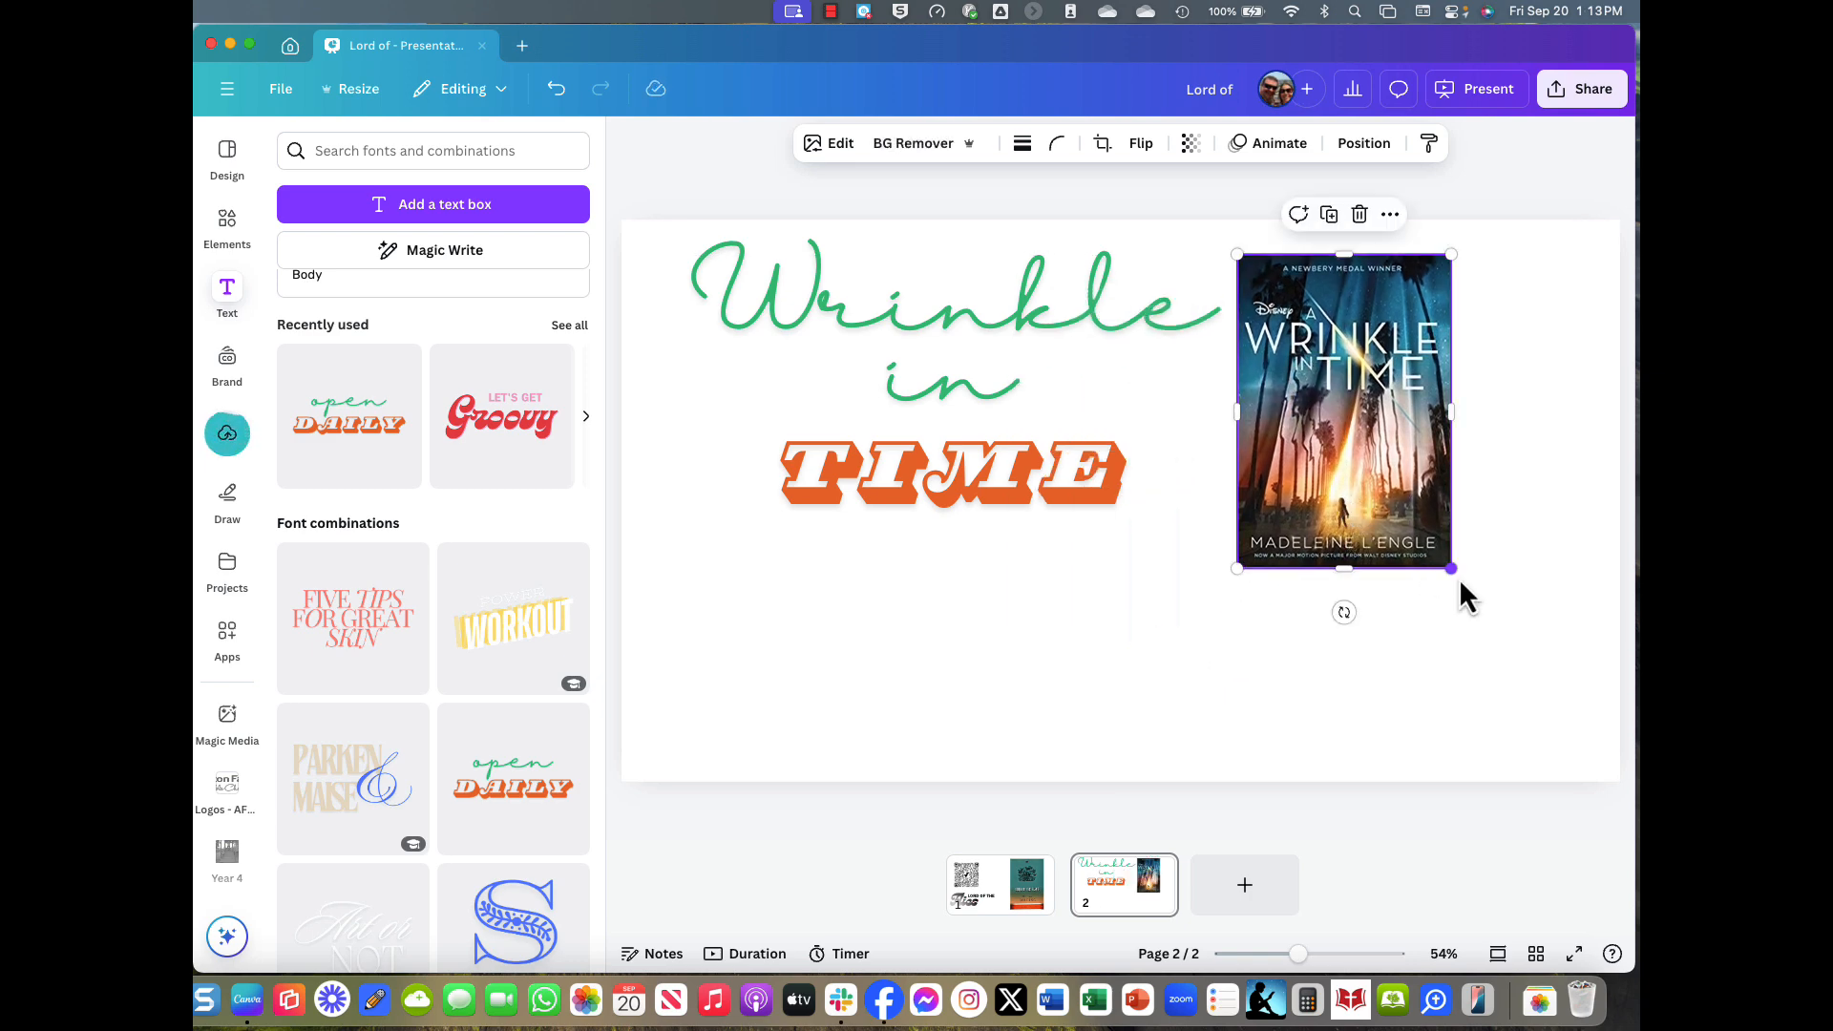
left_click_drag(1457, 577, 1580, 748)
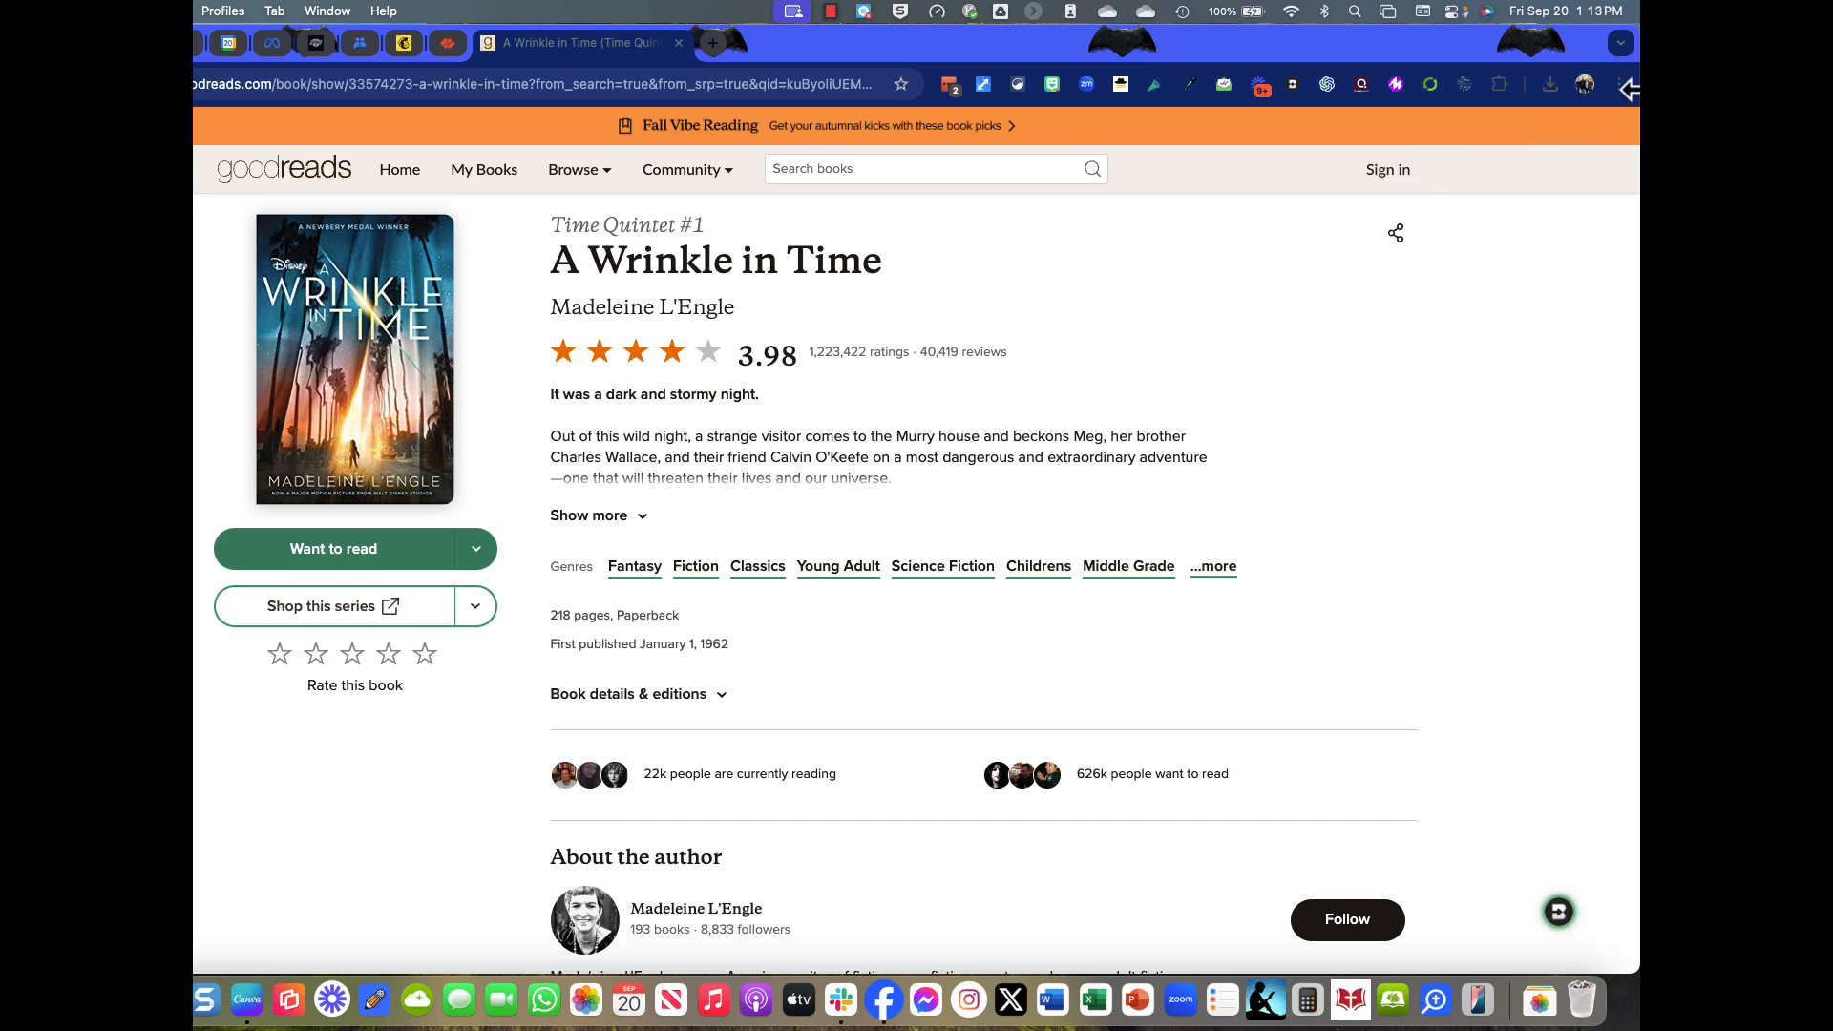
Paste the A Wrinkle in Time QR code onto page 2, shrunk beneath the TIME title.
left_click(1621, 86)
mouse_move(1447, 594)
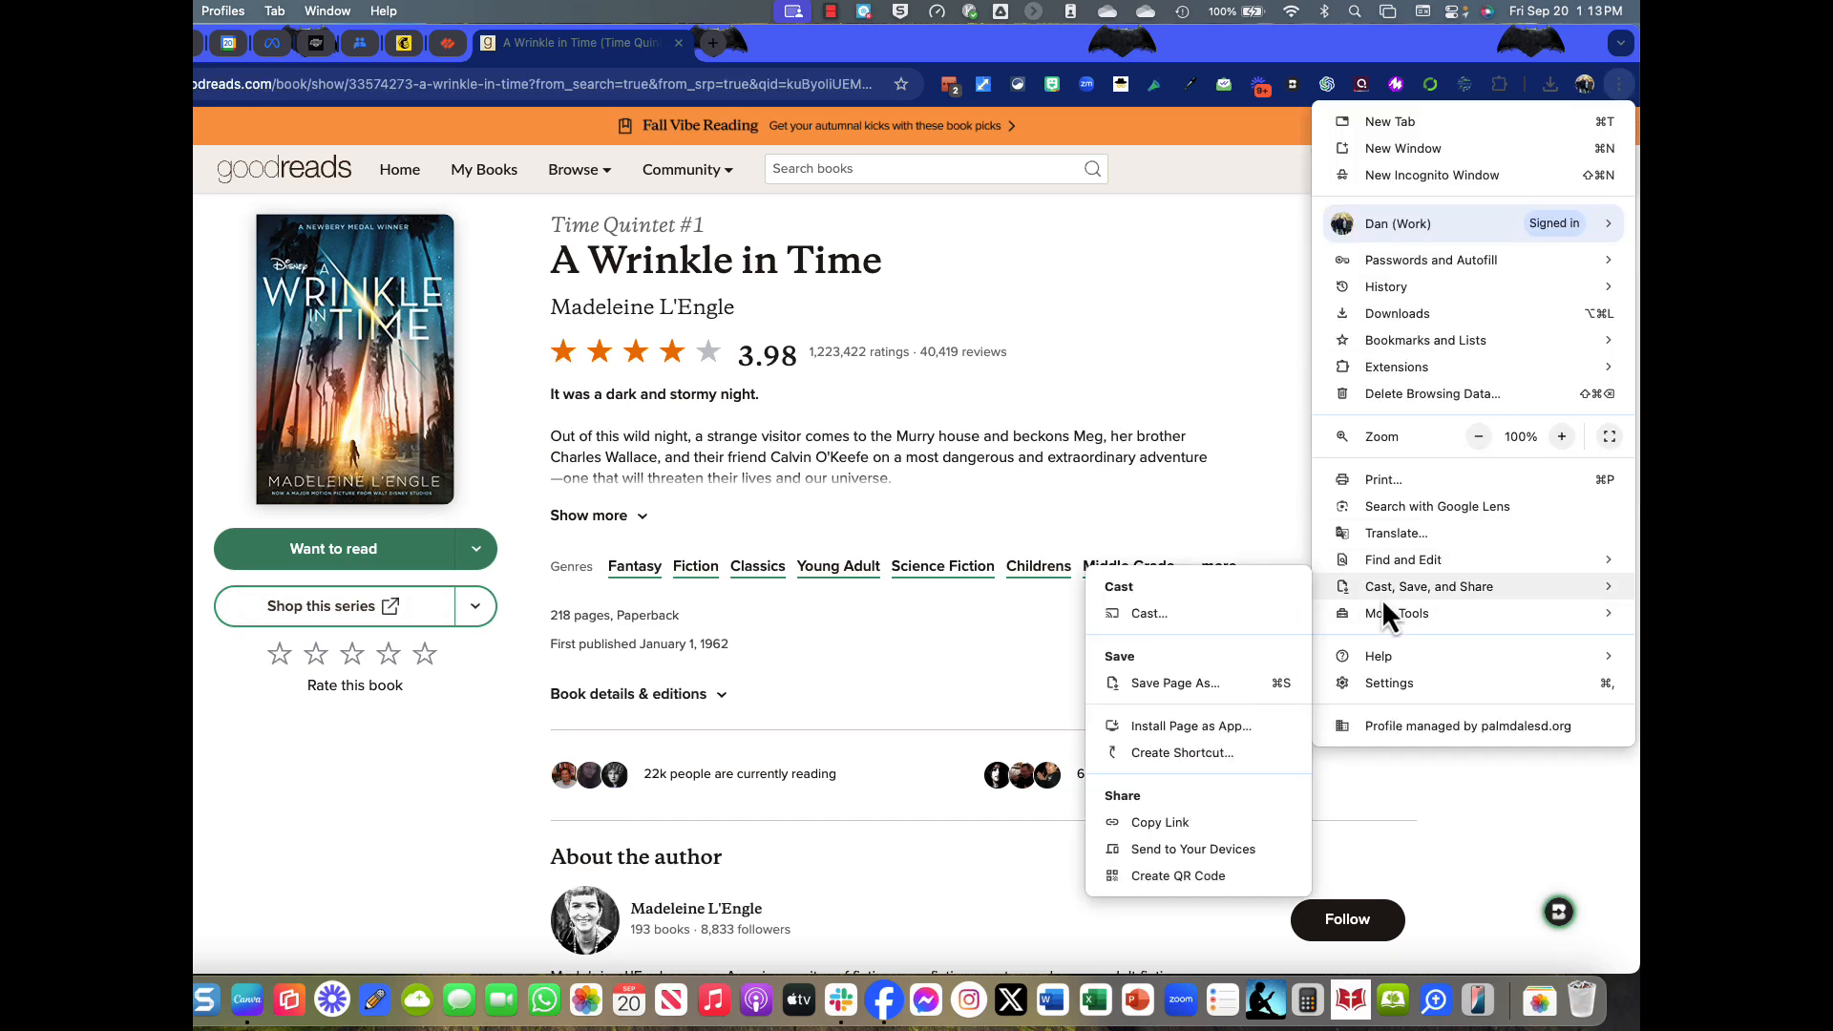
left_click(1166, 875)
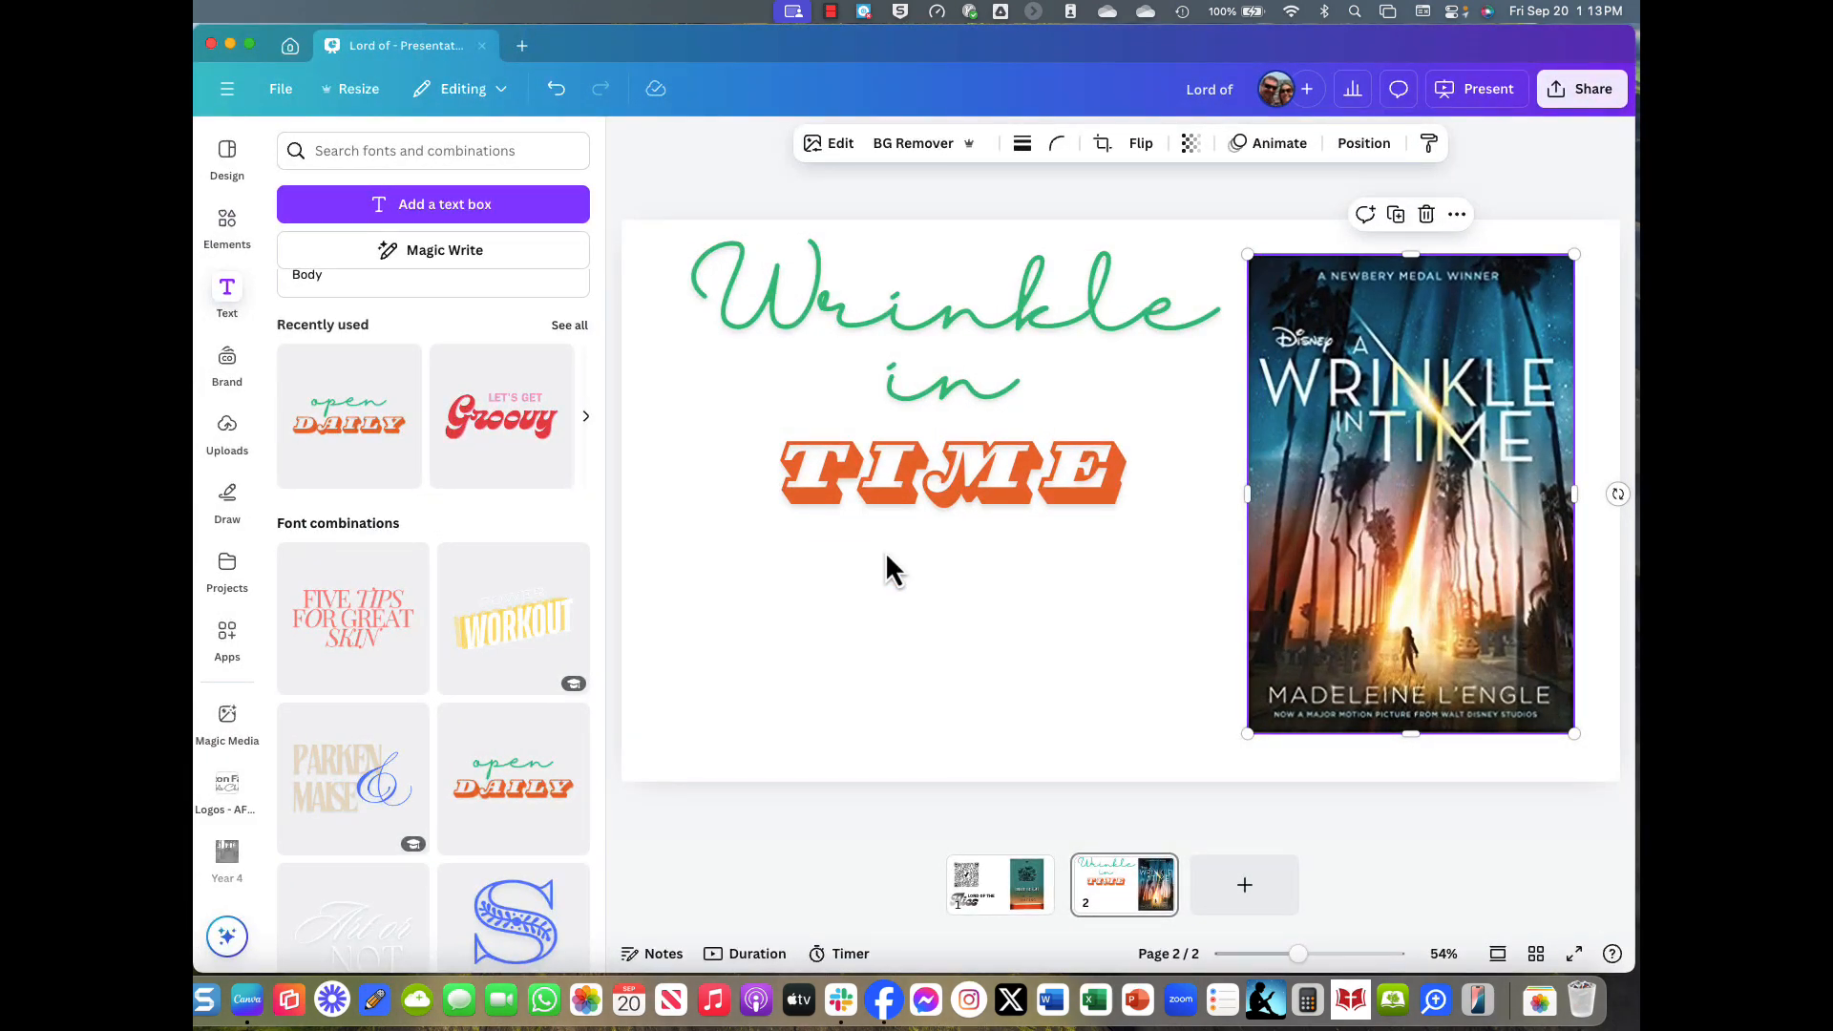
right_click(886, 557)
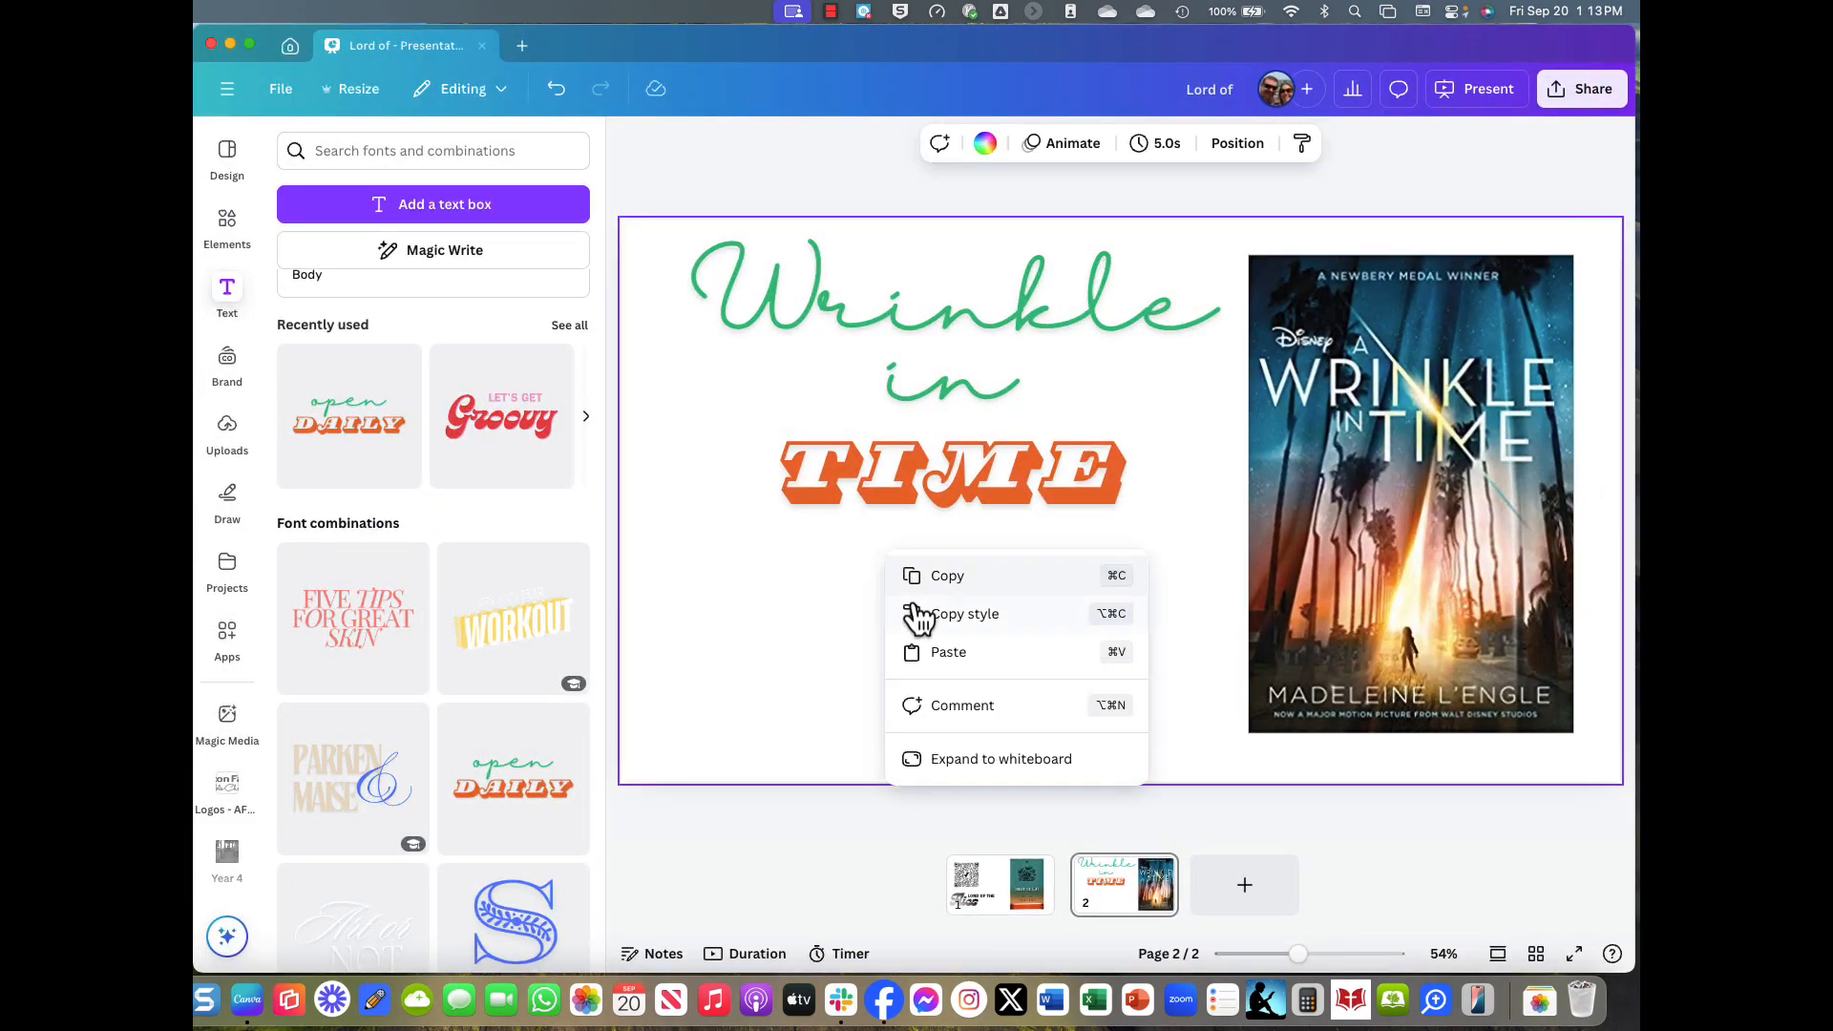
left_click(914, 649)
left_click_drag(1047, 626, 834, 711)
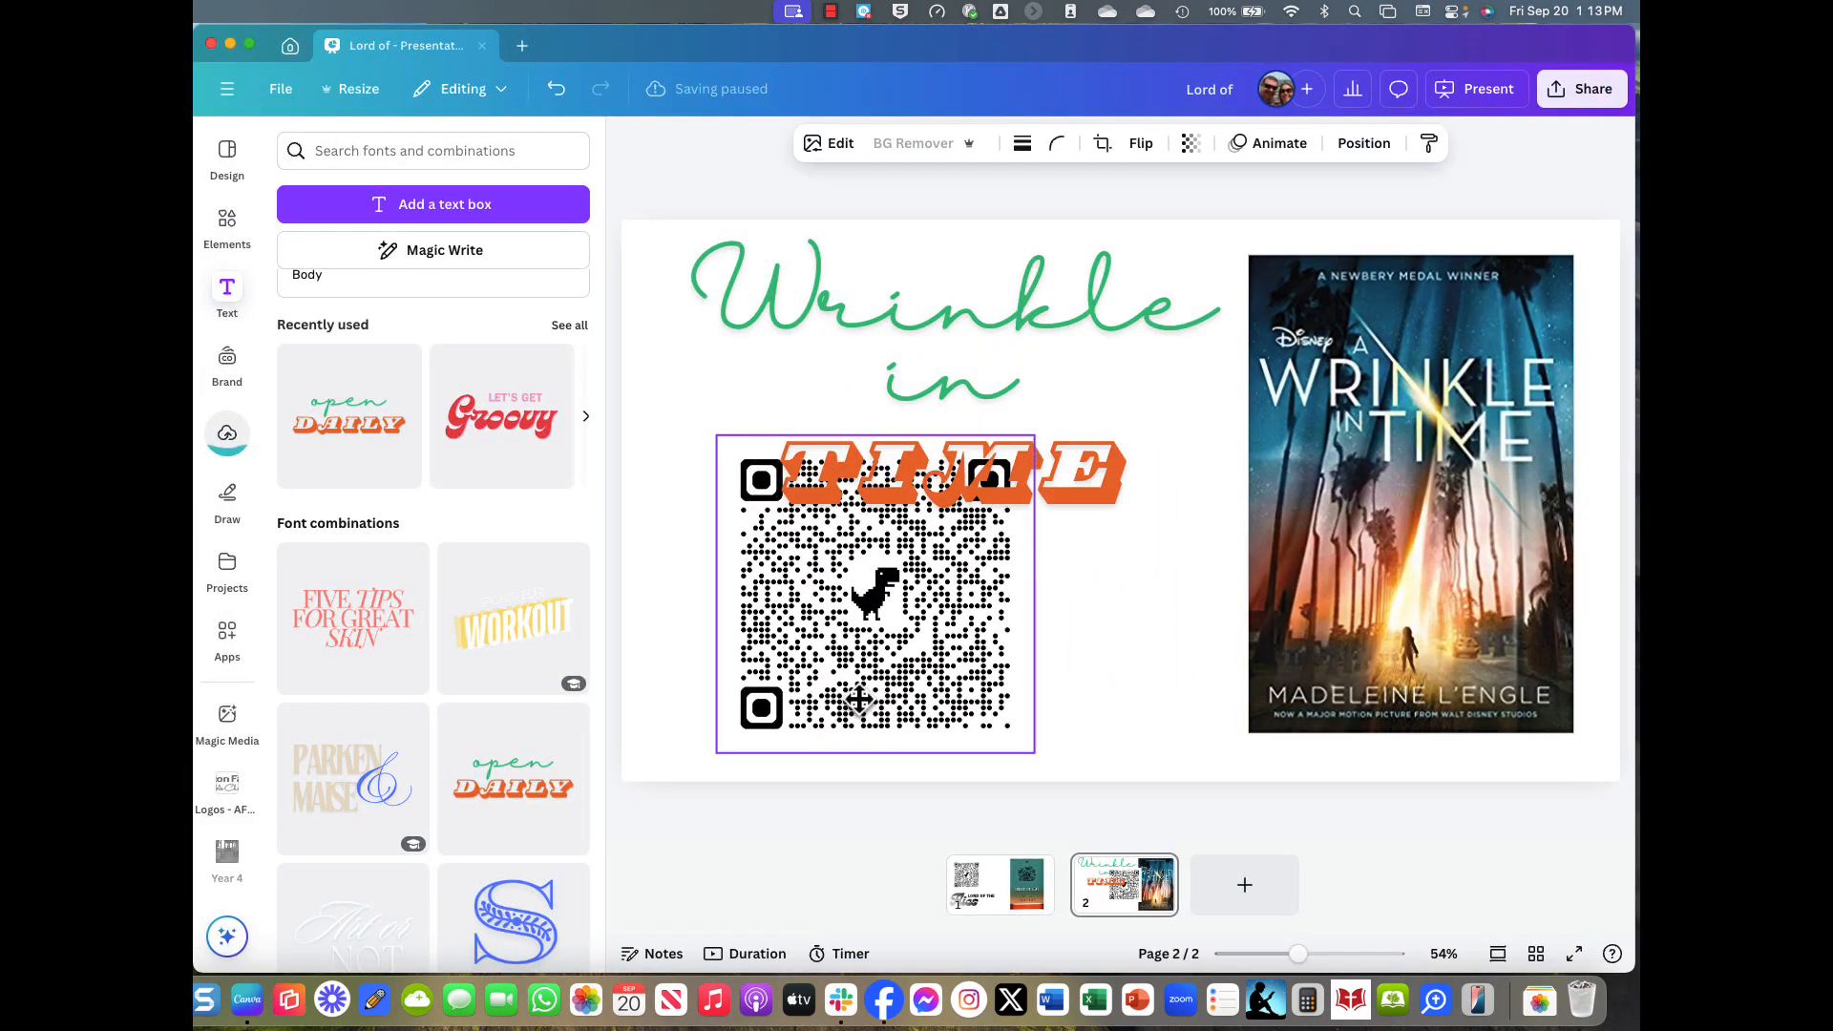
left_click_drag(1035, 437, 1007, 584)
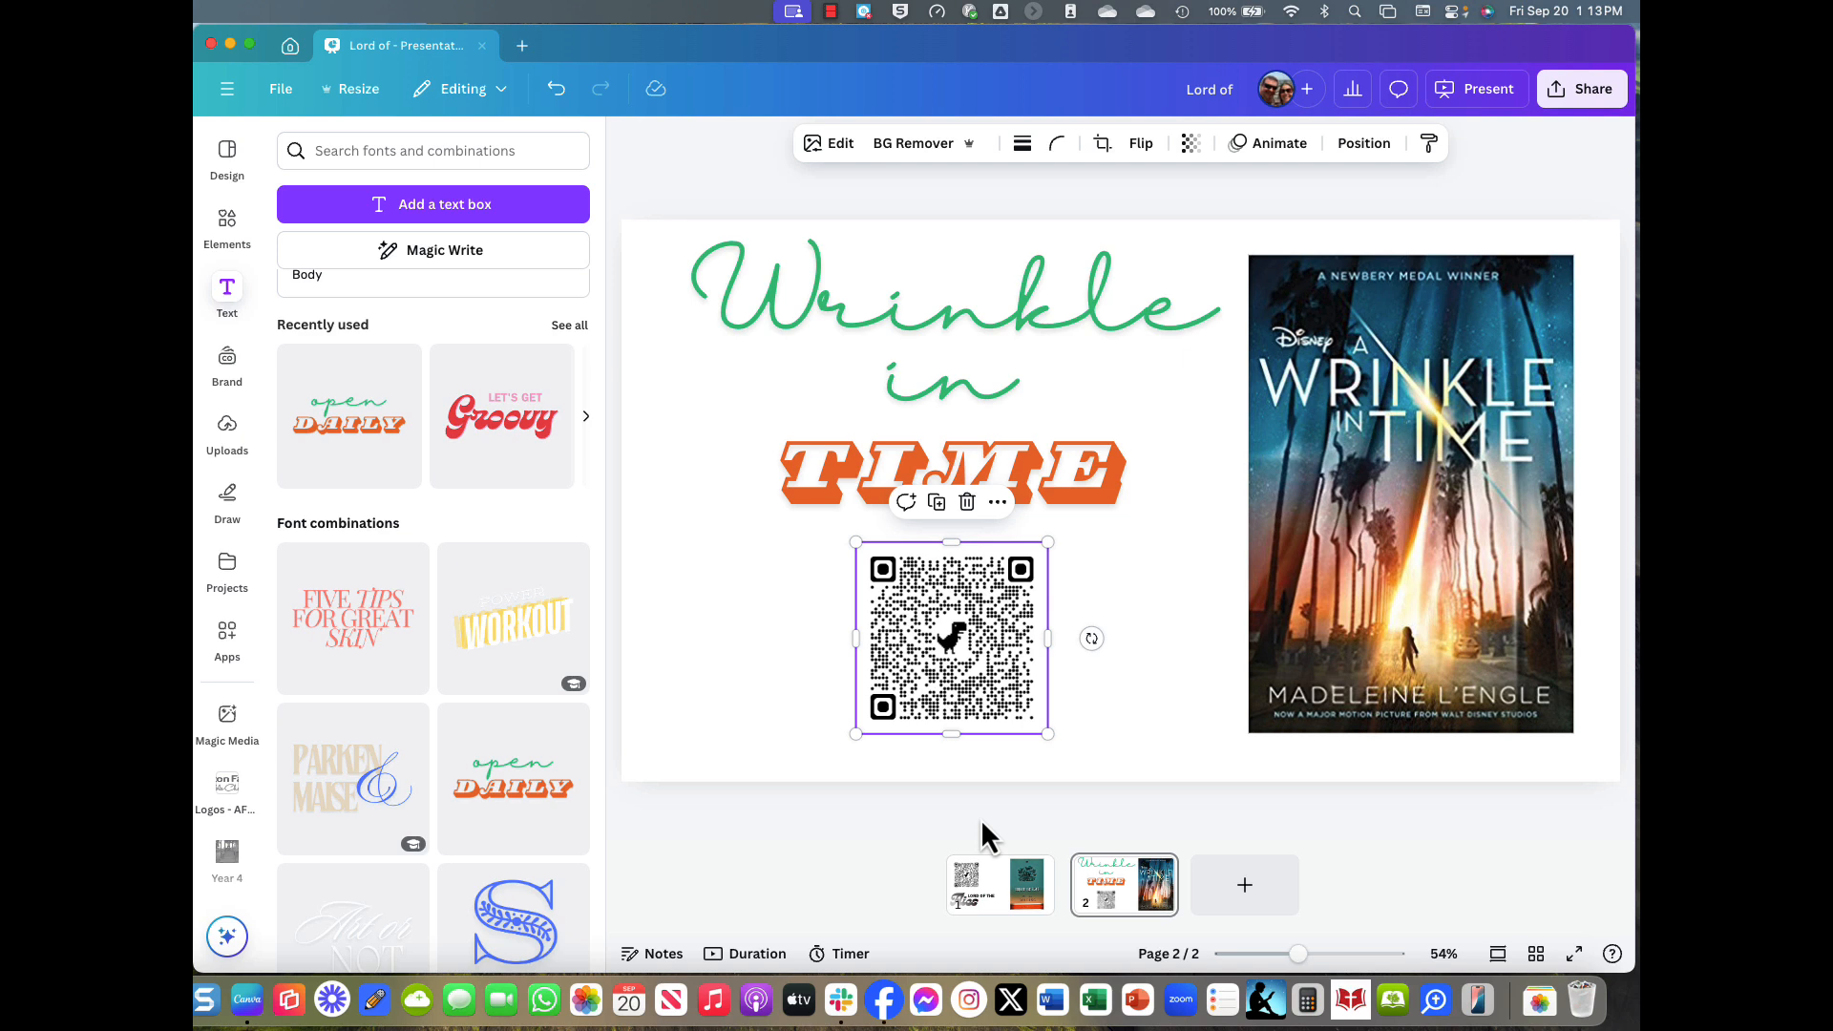
Open Website publishing from the Share menu and delete 'lord-of' from the site address.
left_click(1581, 91)
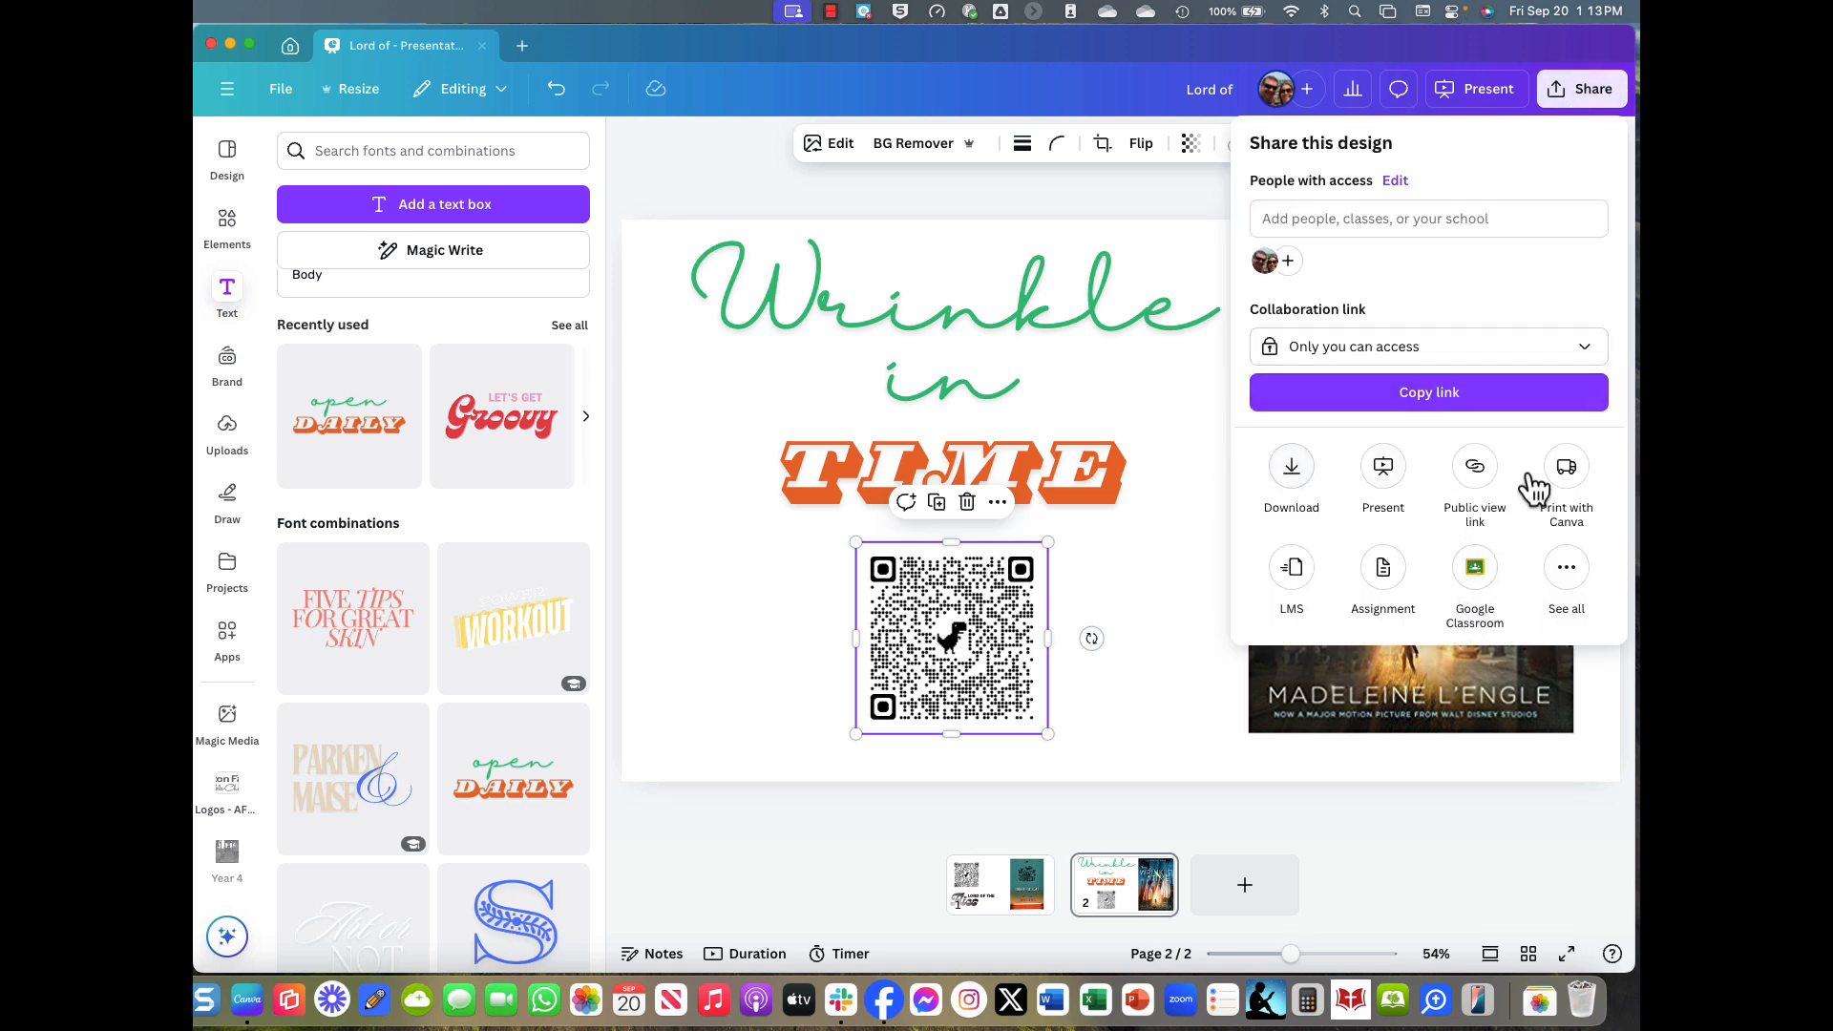
left_click(1567, 573)
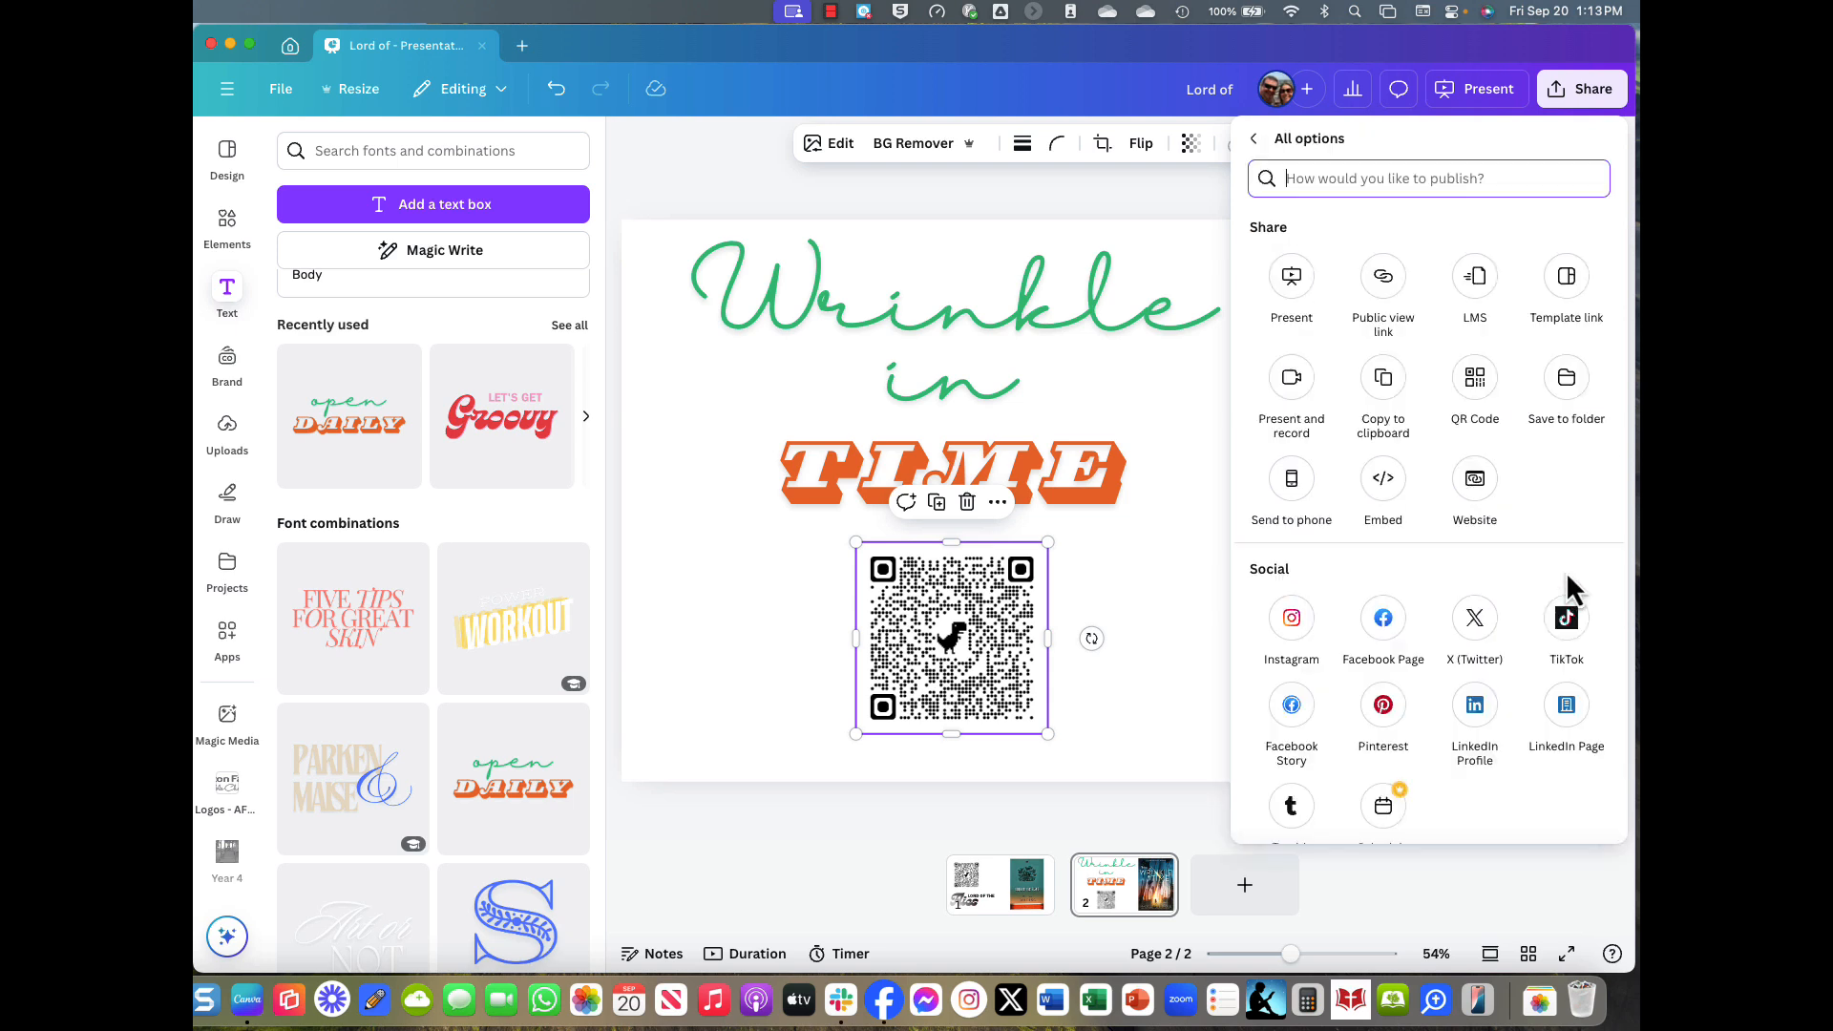
left_click(1478, 487)
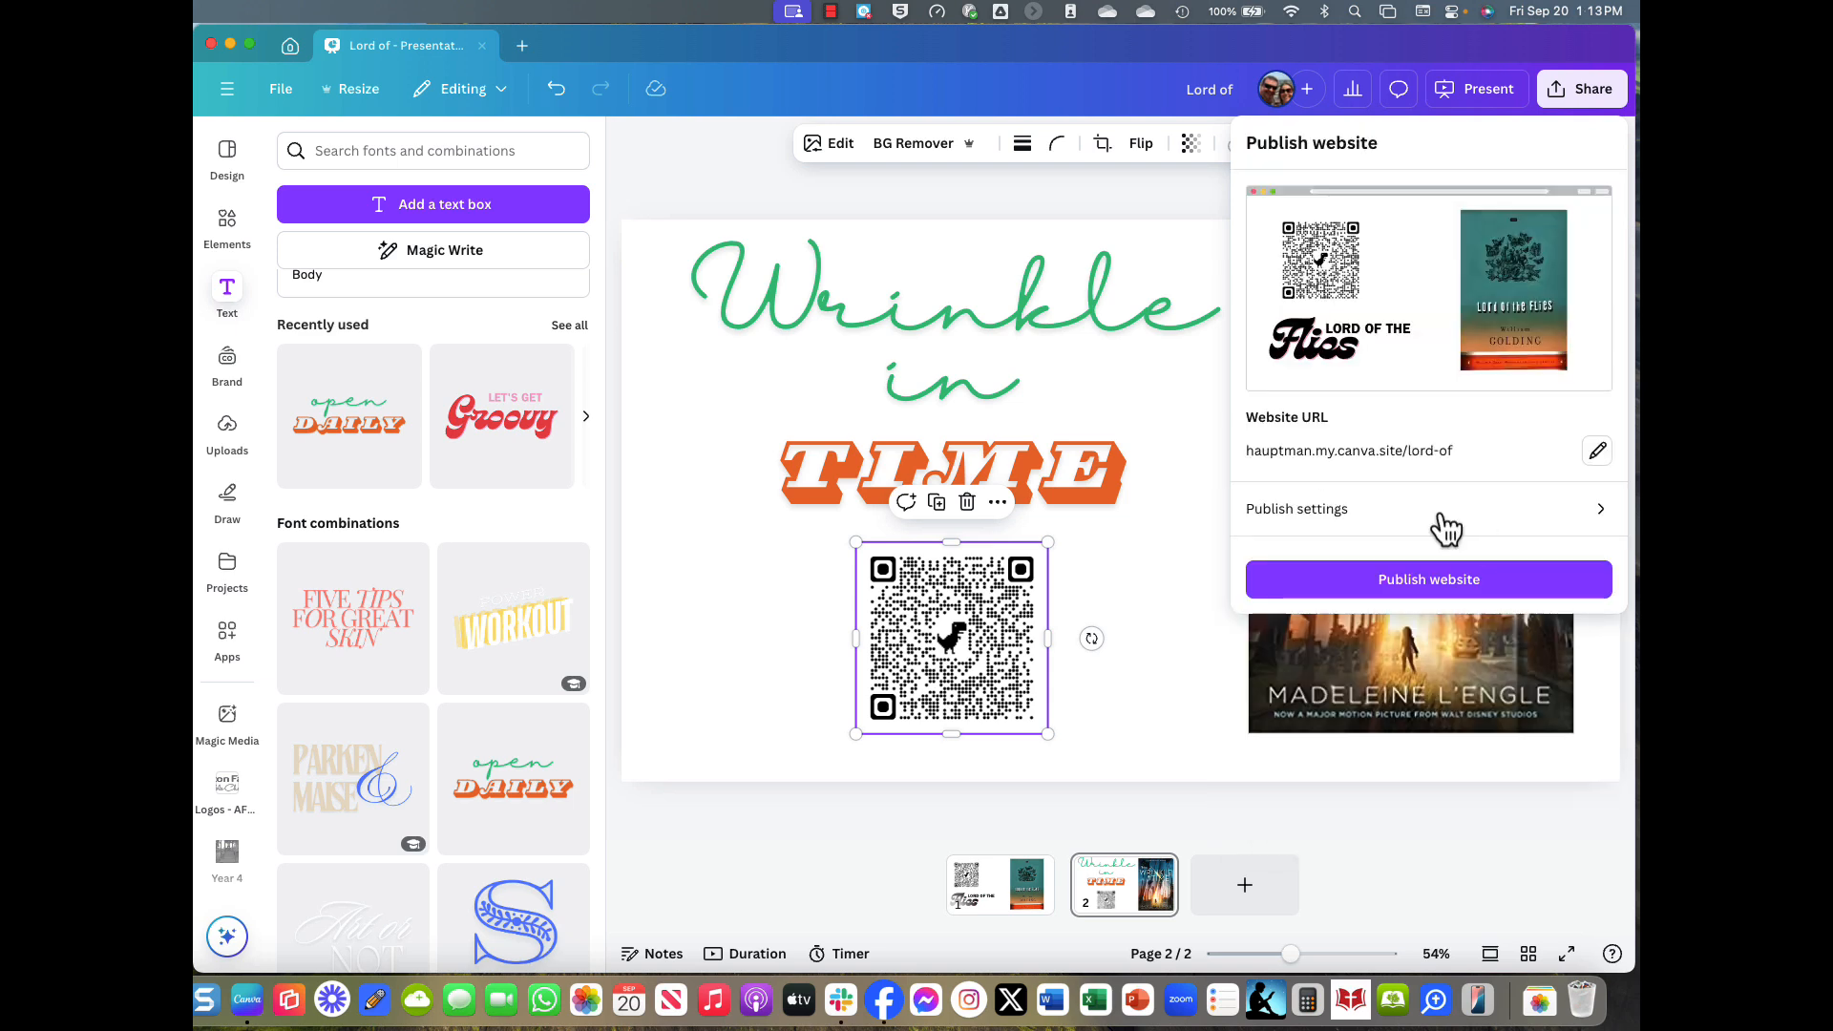
left_click(1608, 459)
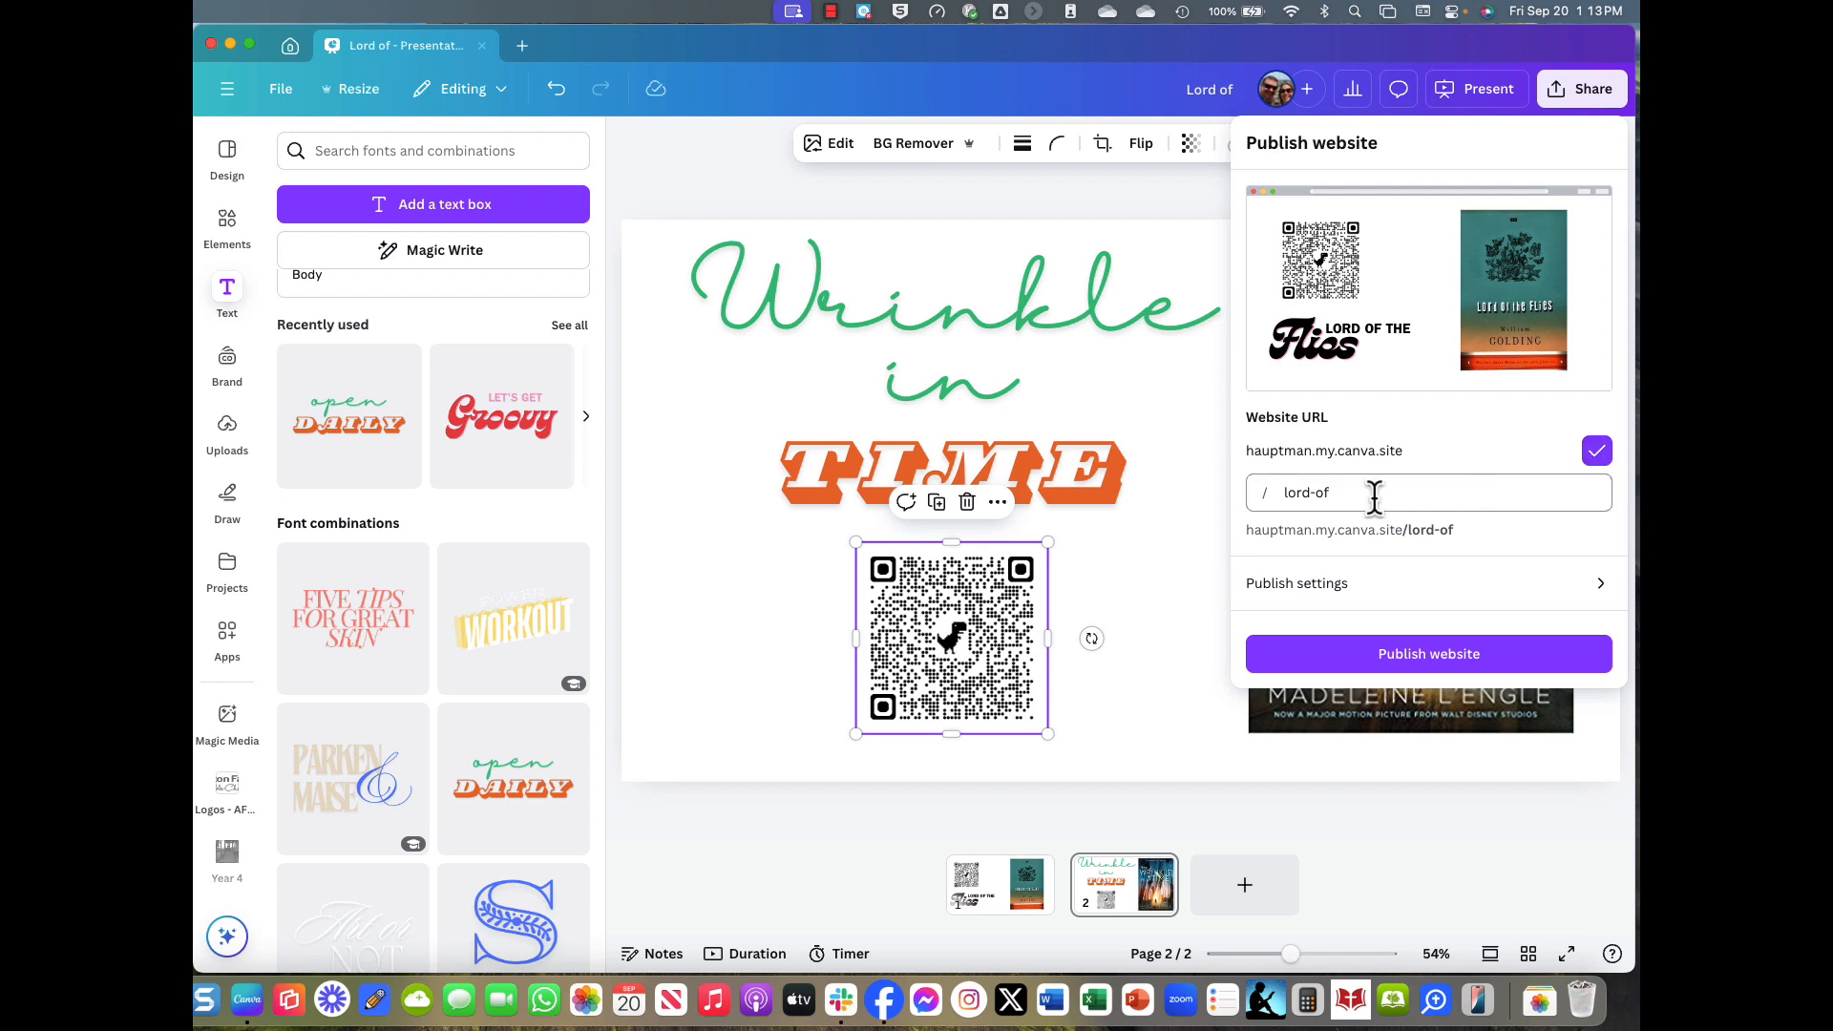
left_click_drag(1376, 495, 1246, 506)
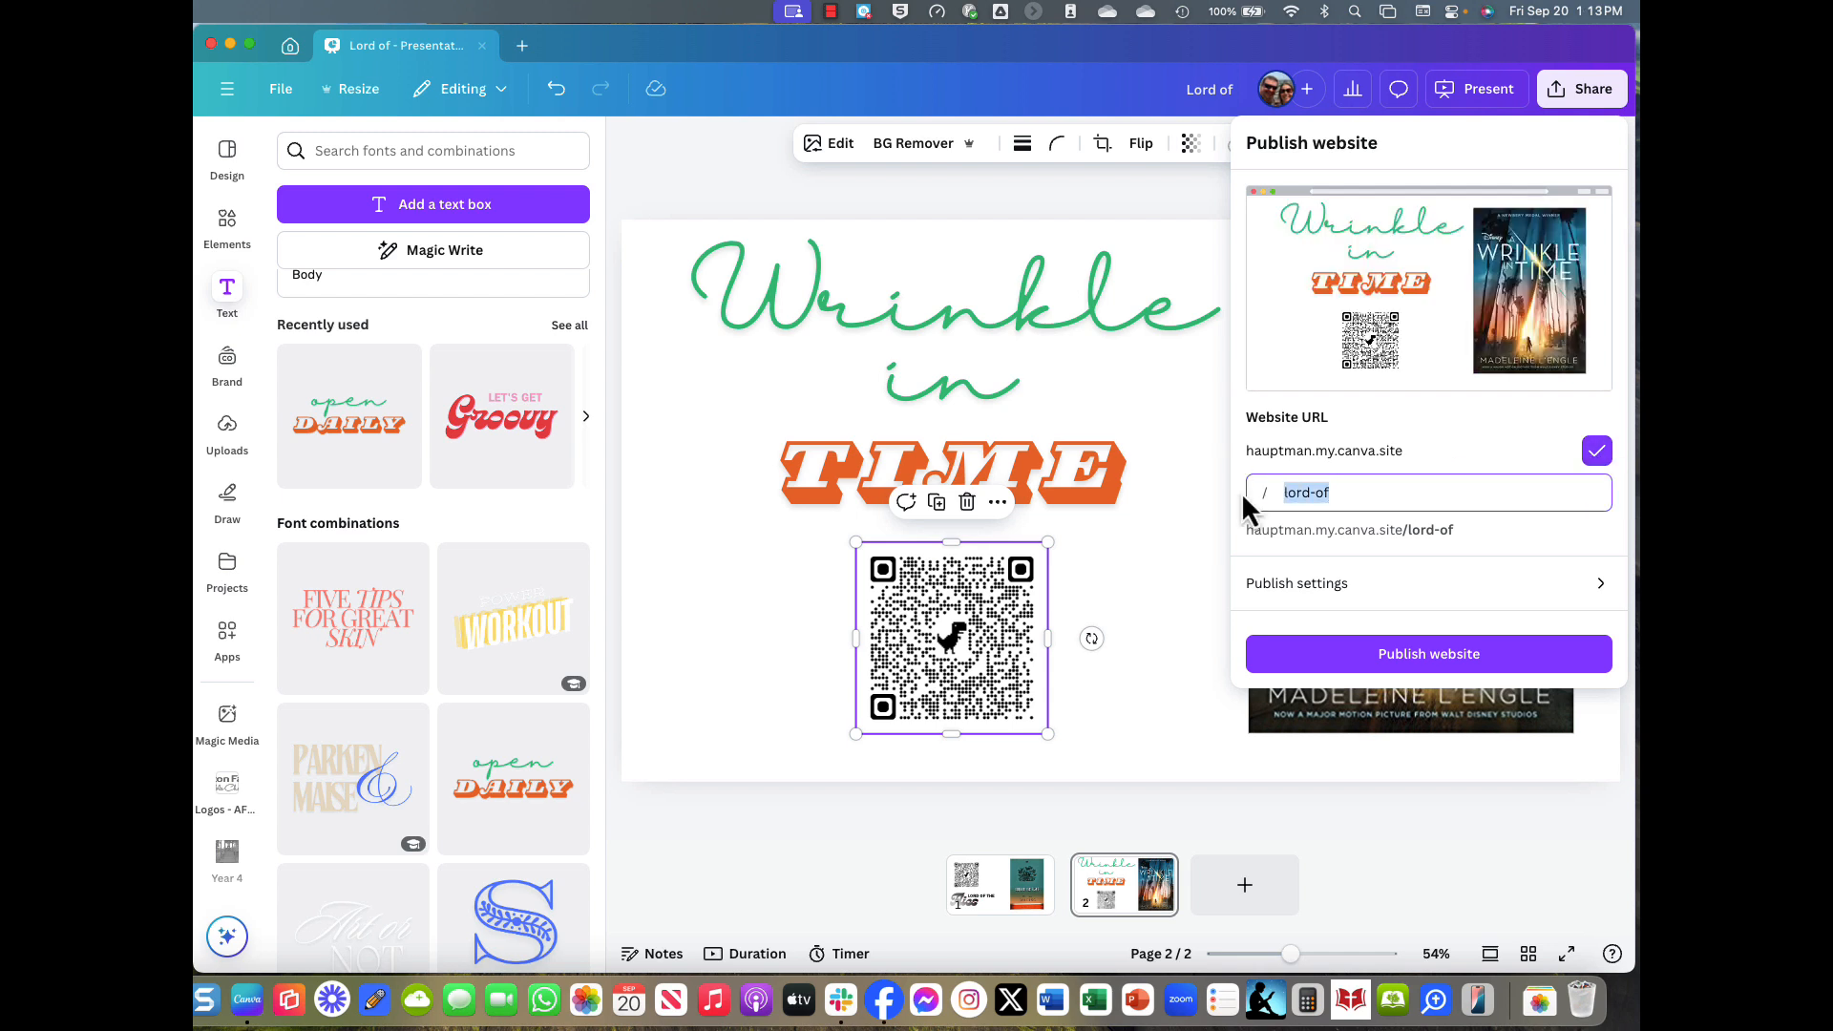
key("BackSpace")
left_click(1441, 436)
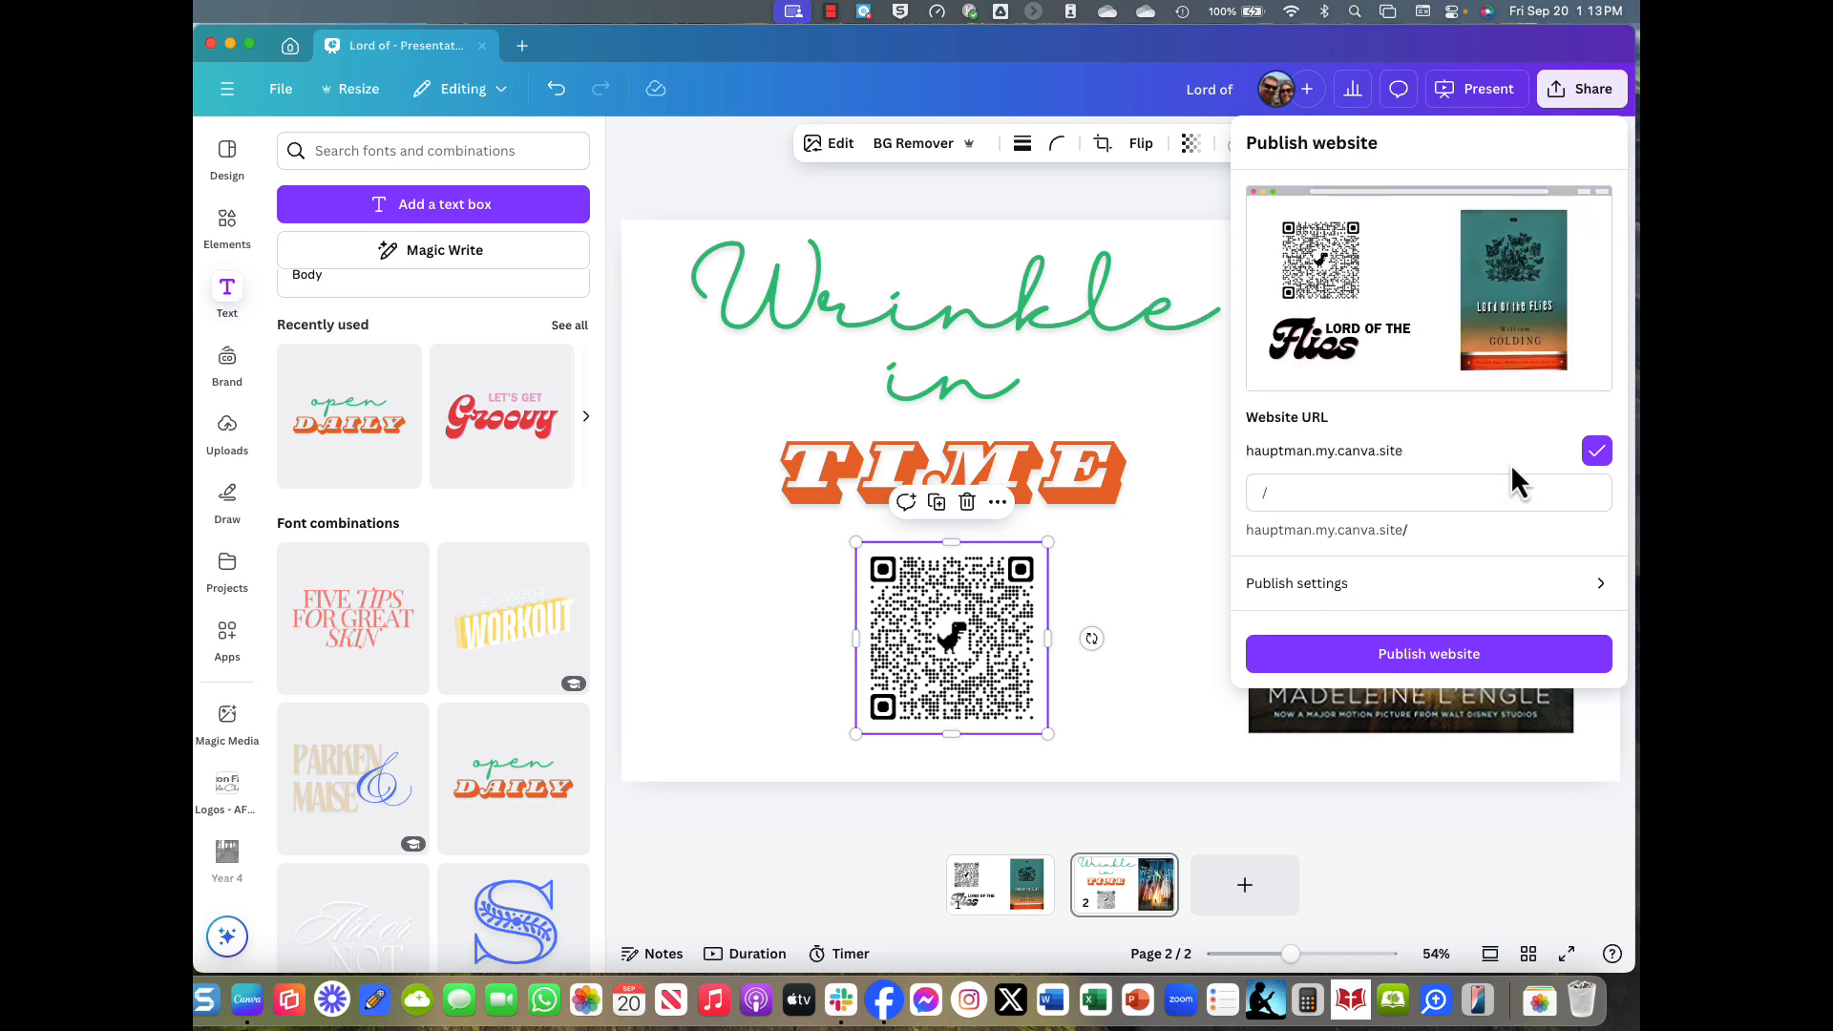
left_click(1597, 451)
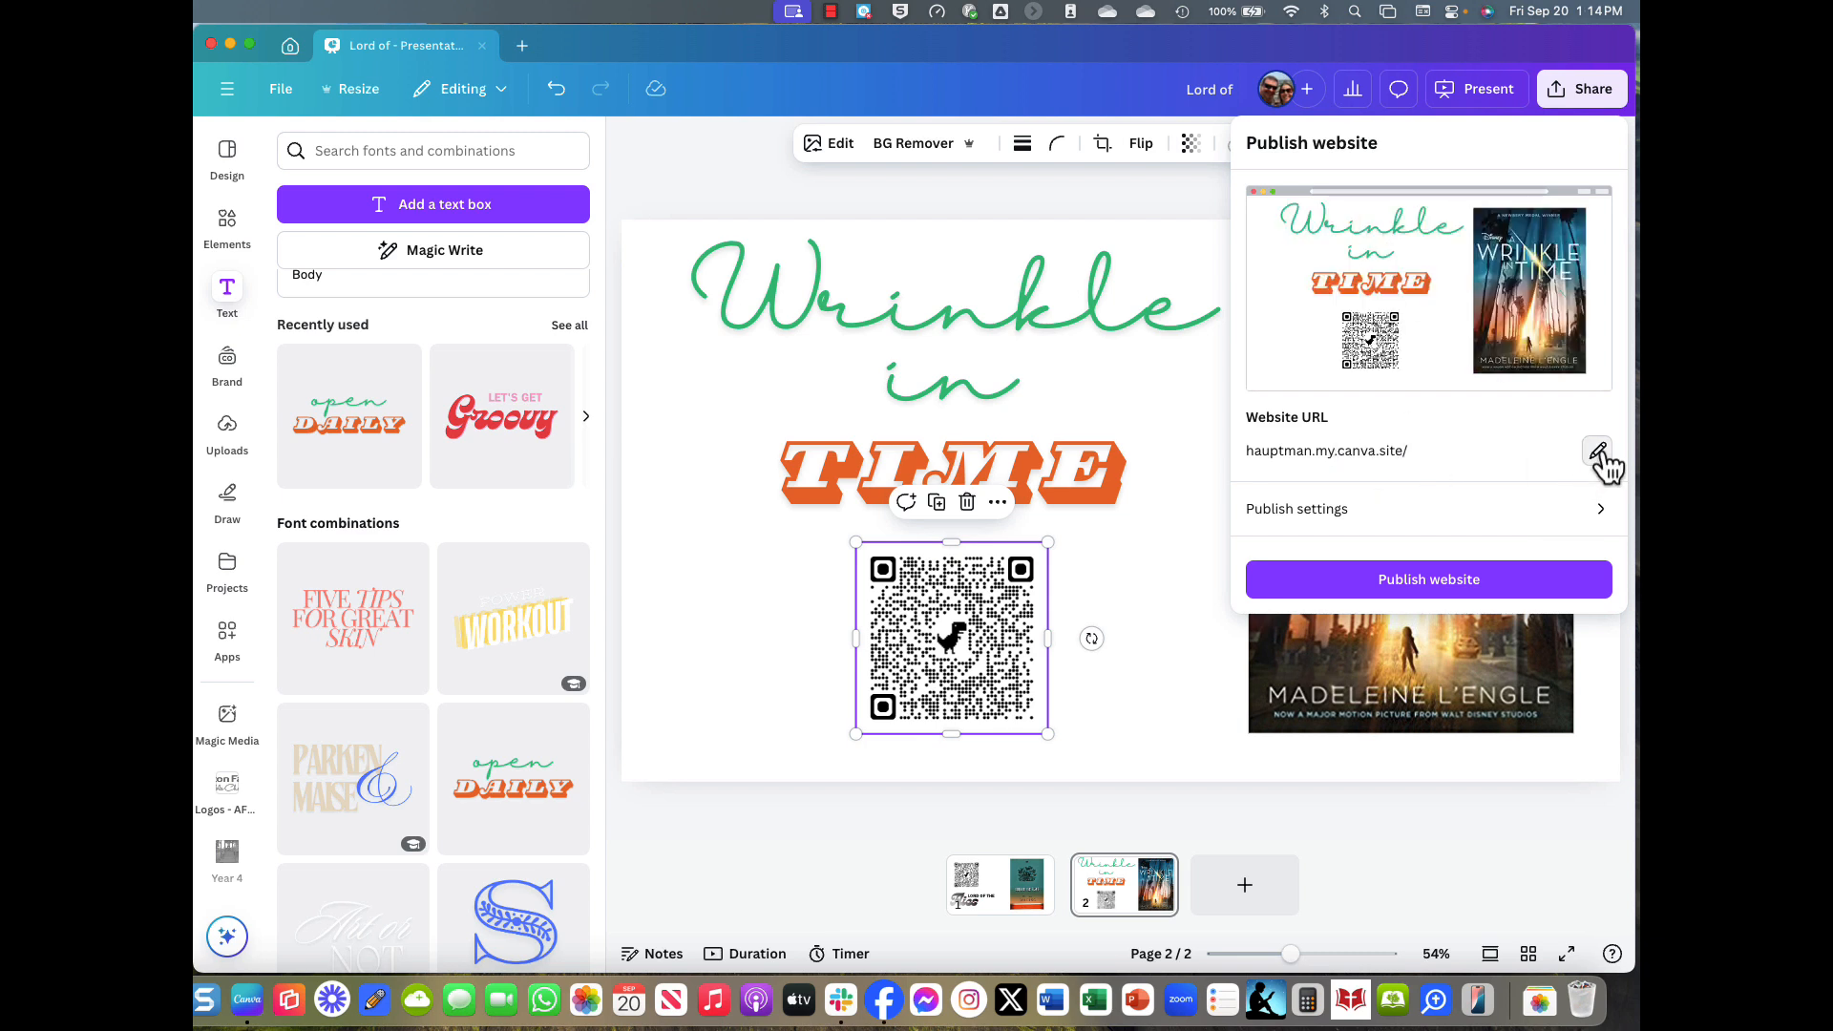
Review the website's publish settings, including the advanced options.
left_click(1563, 530)
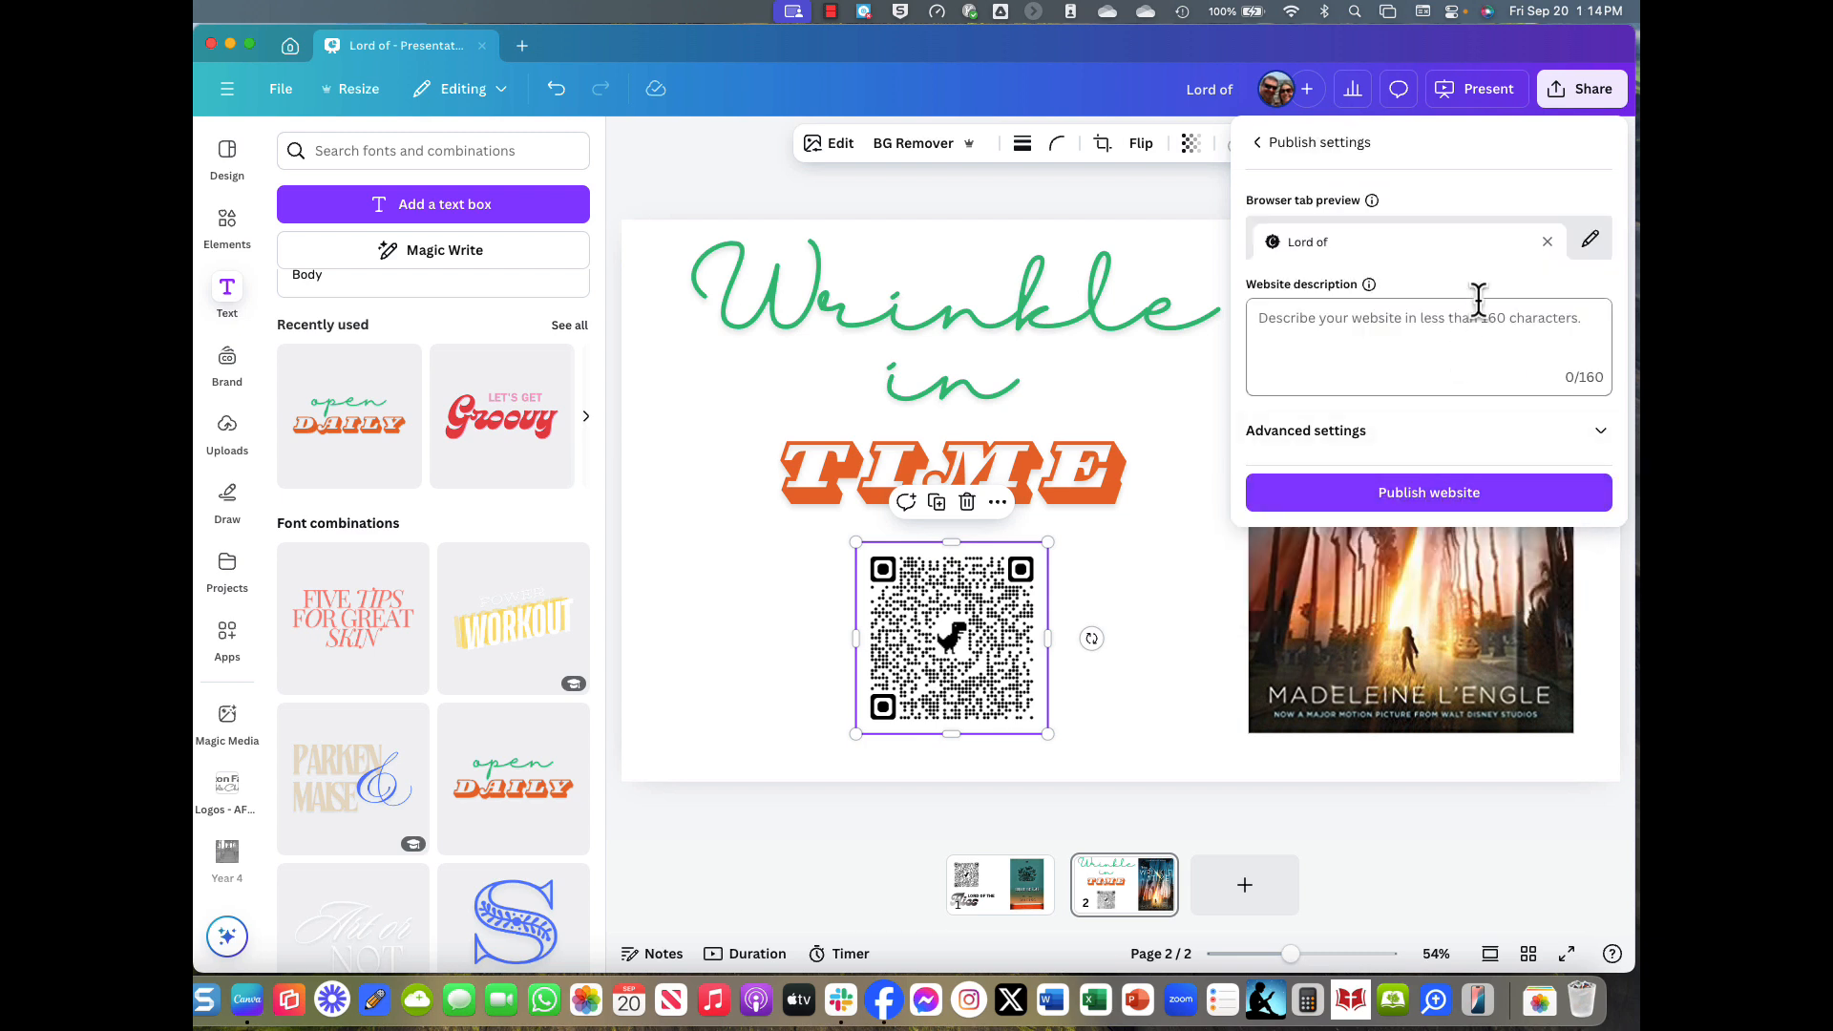
left_click(1258, 144)
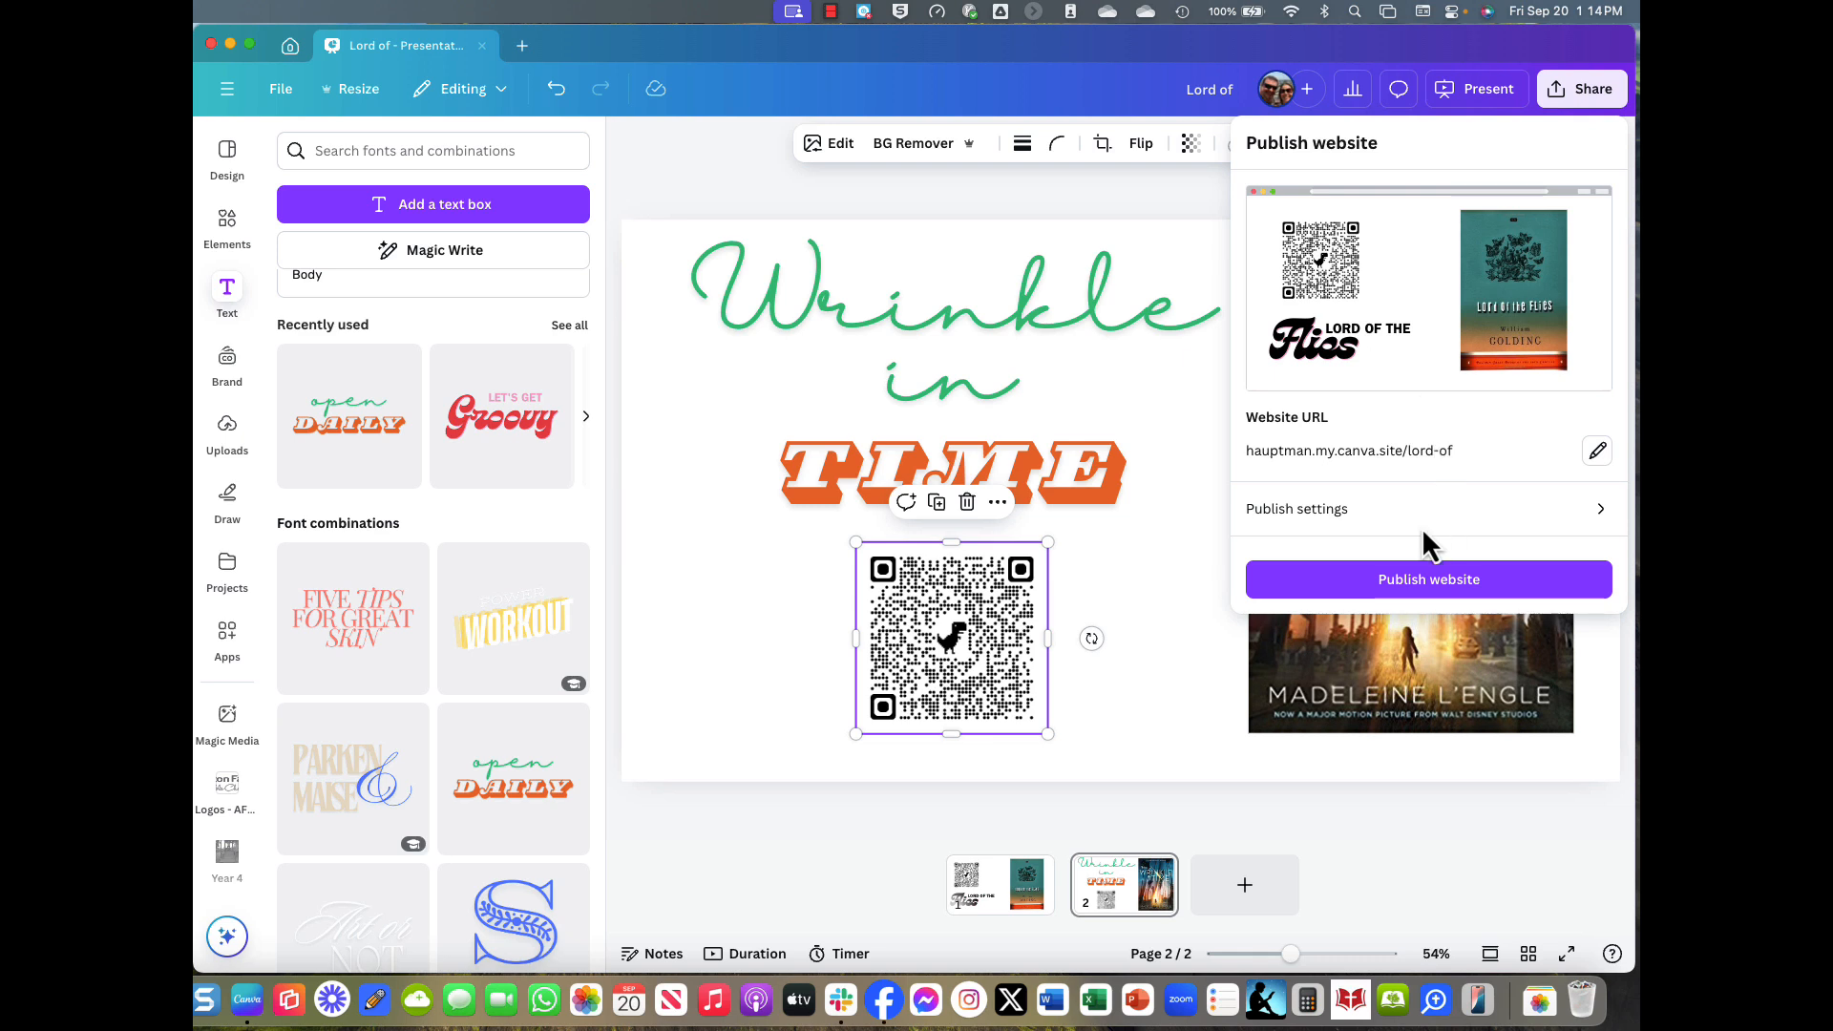
left_click(1301, 520)
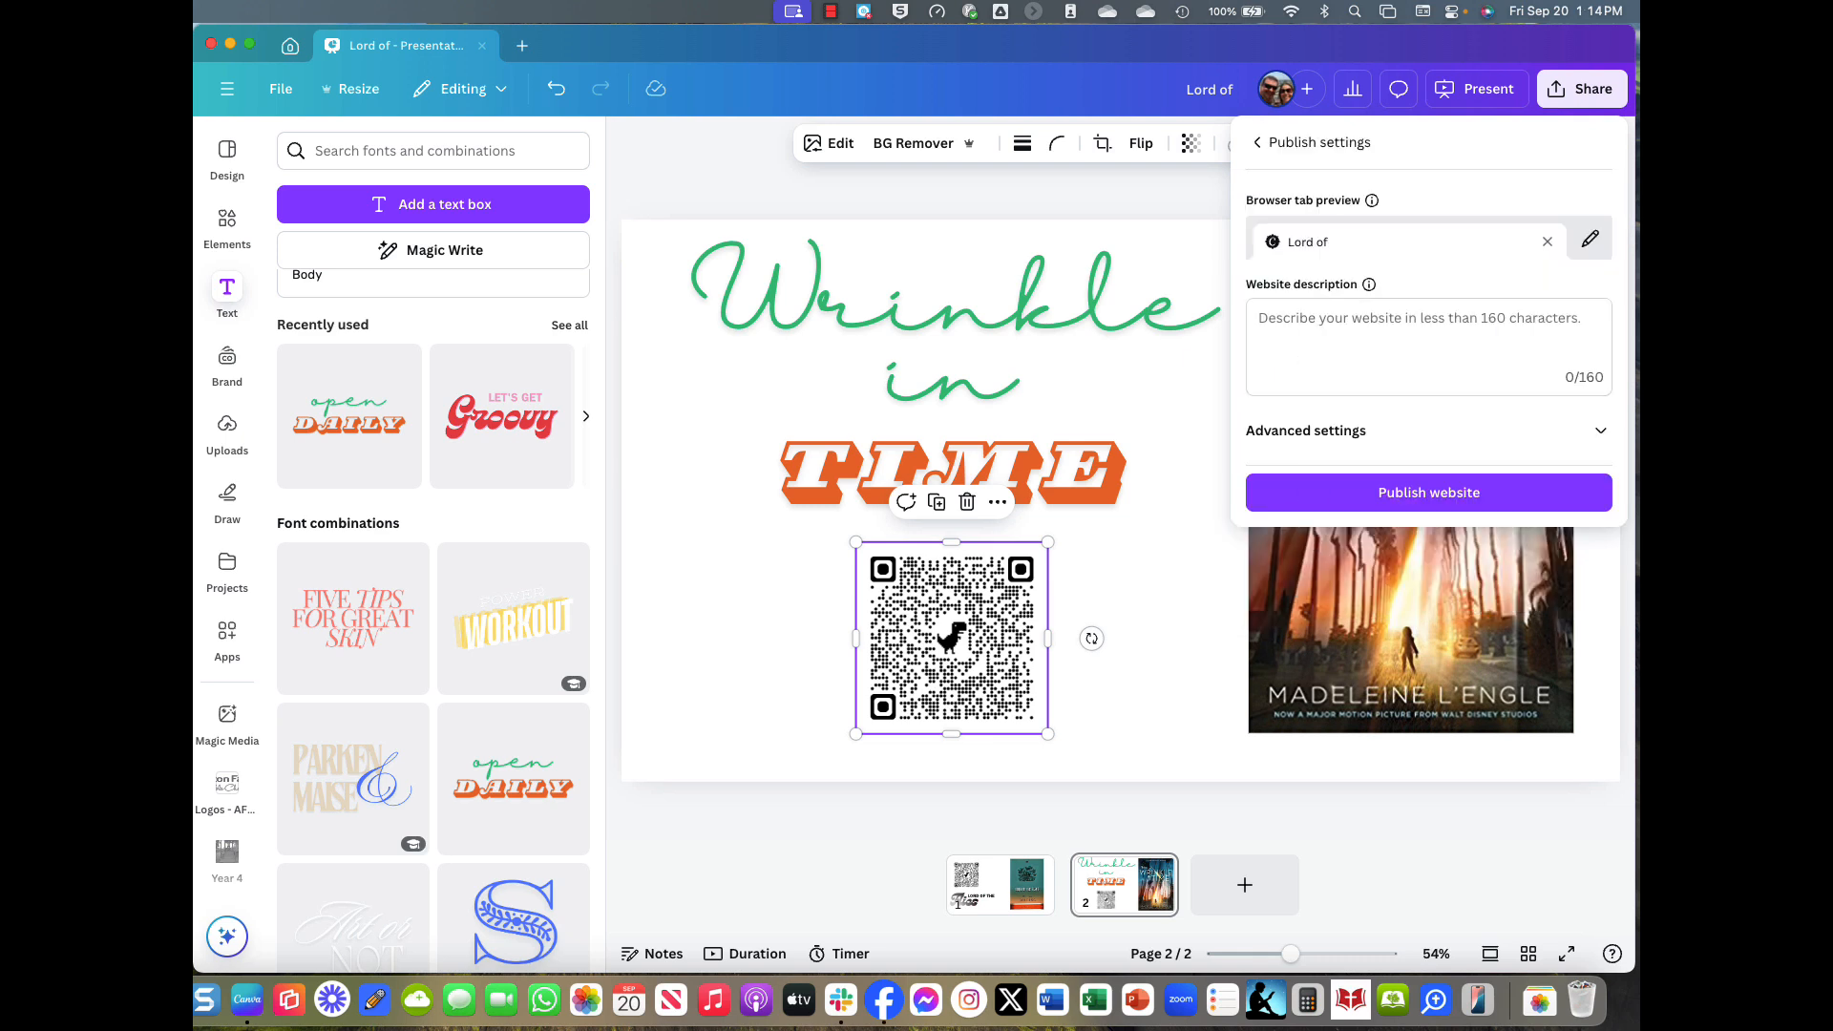
left_click(1323, 434)
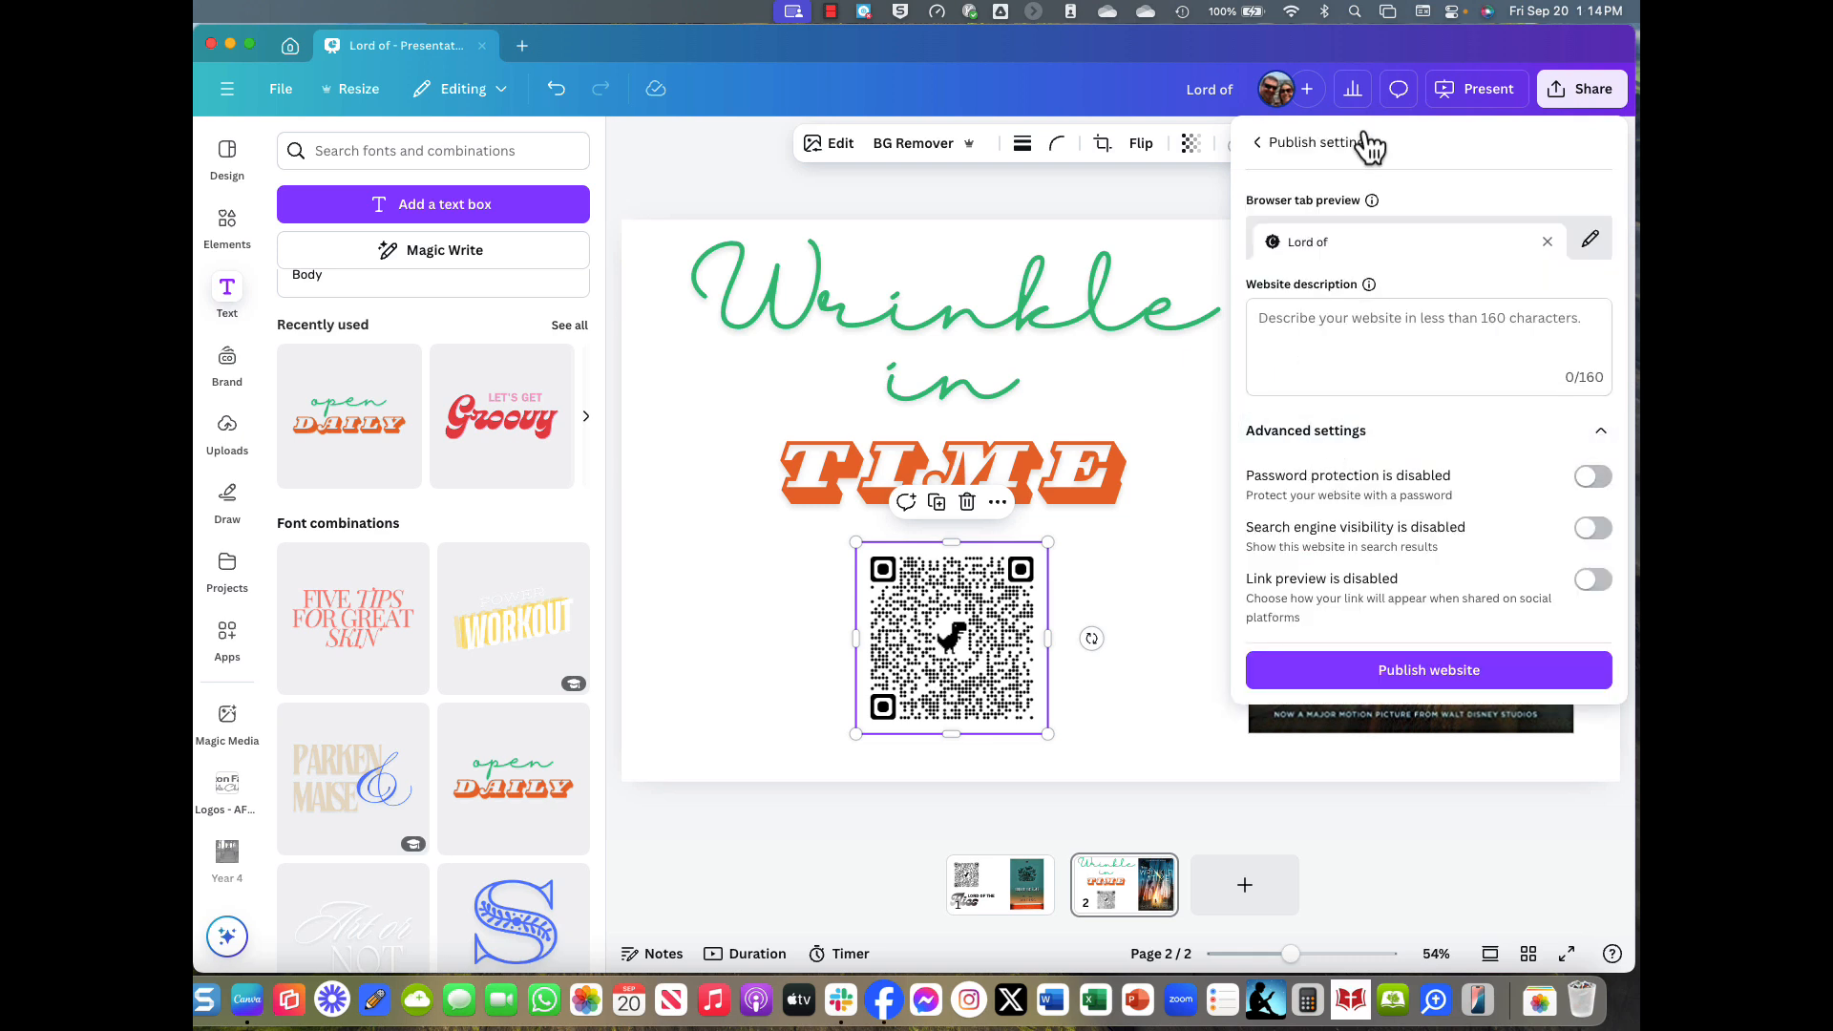
left_click(1259, 149)
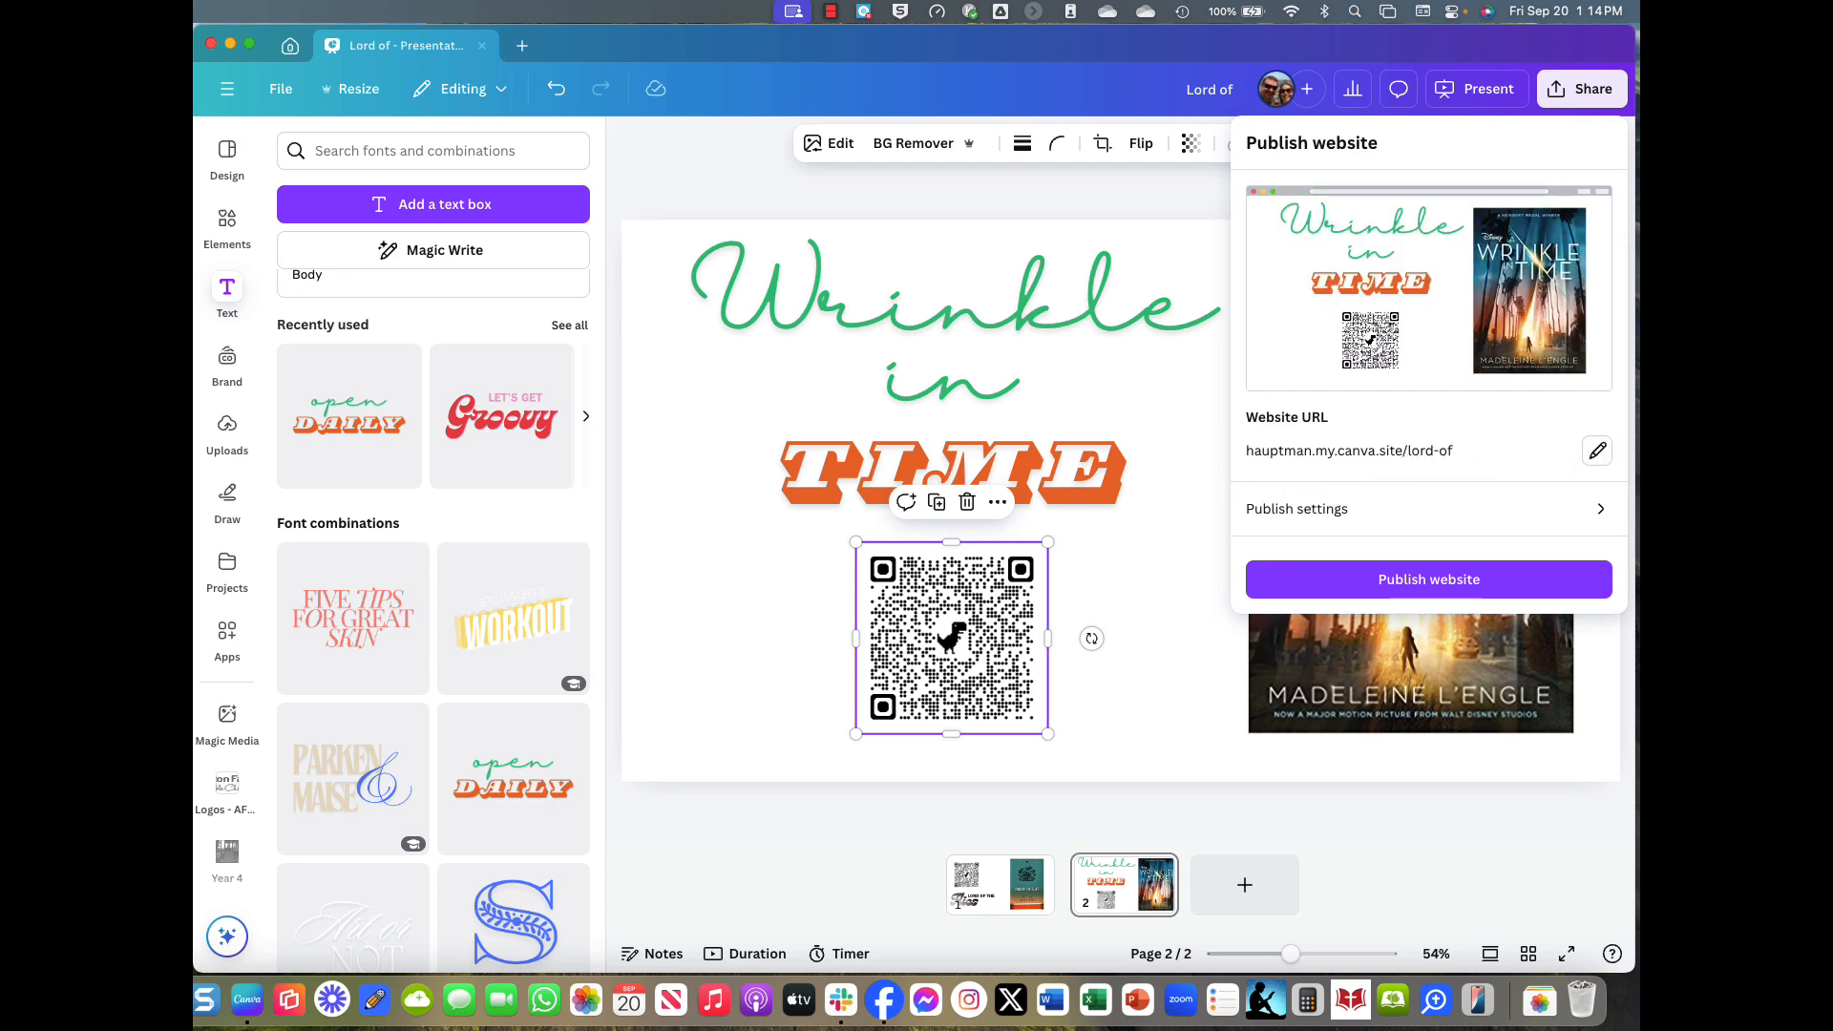
Replace the selected address ending by typing 'biook-' in the website URL.
left_click(1597, 450)
left_click_drag(1330, 490, 1264, 492)
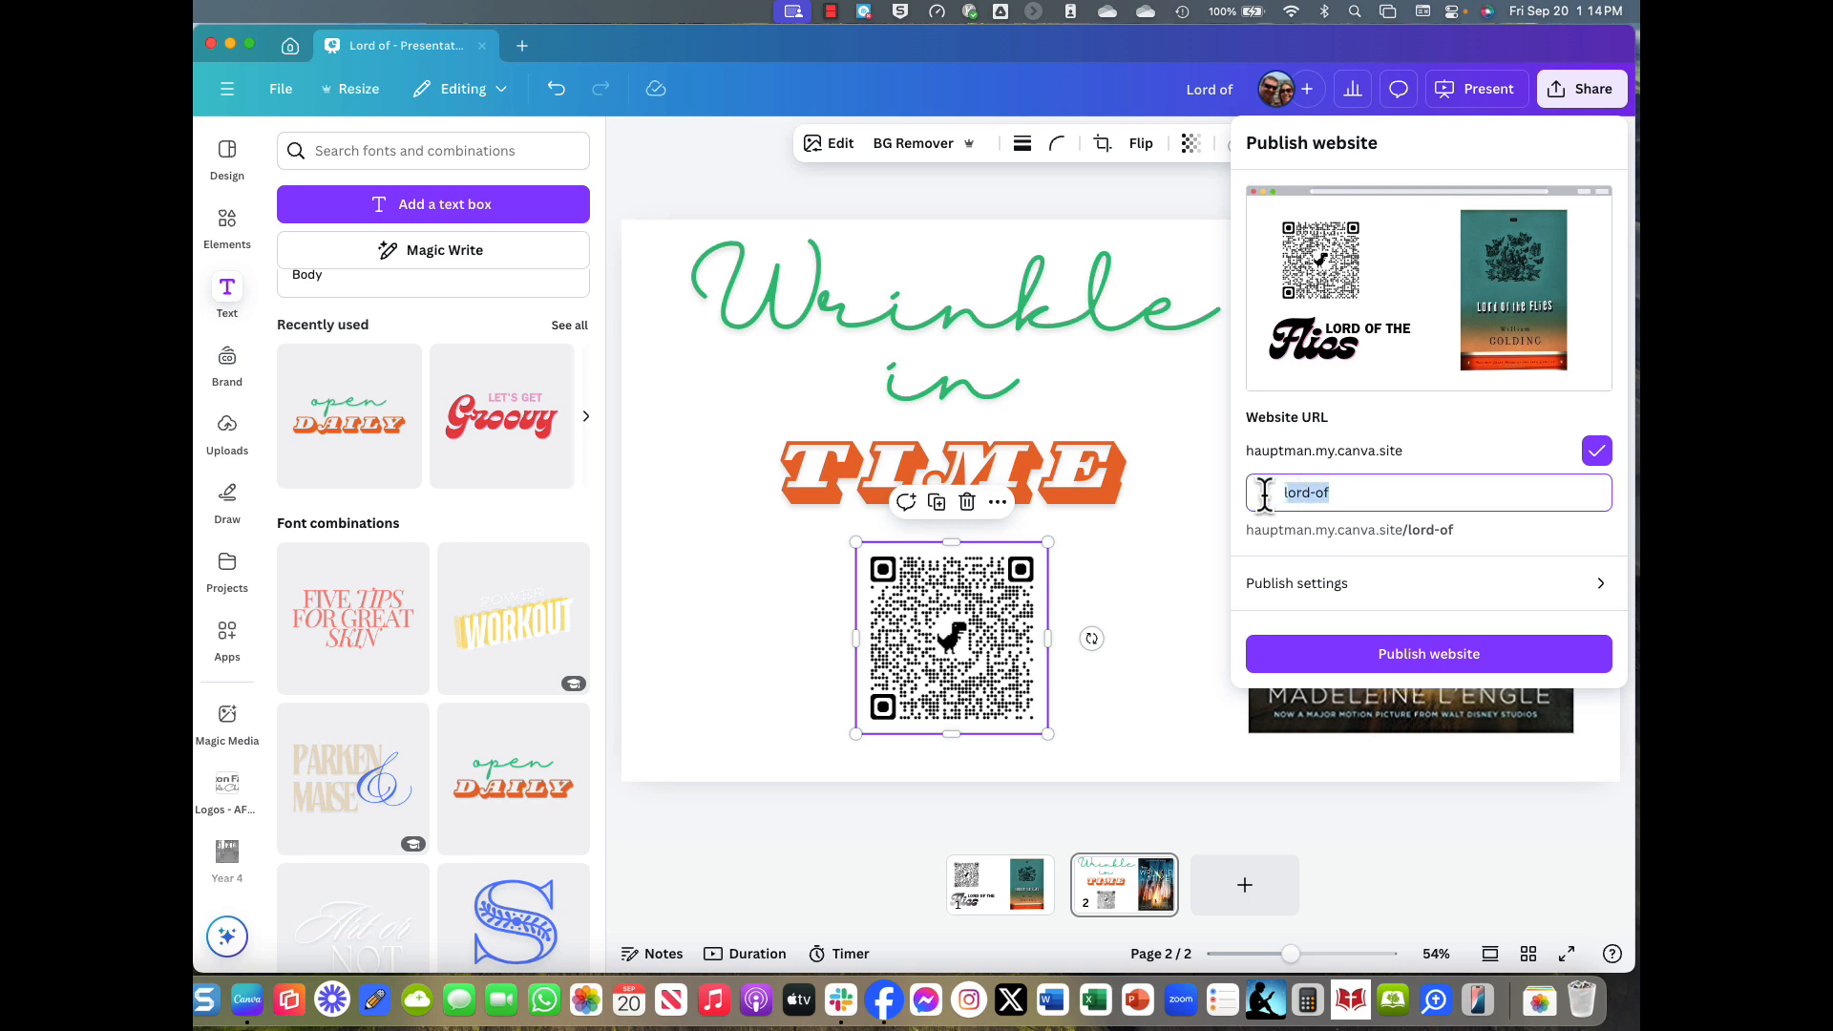
type("bi")
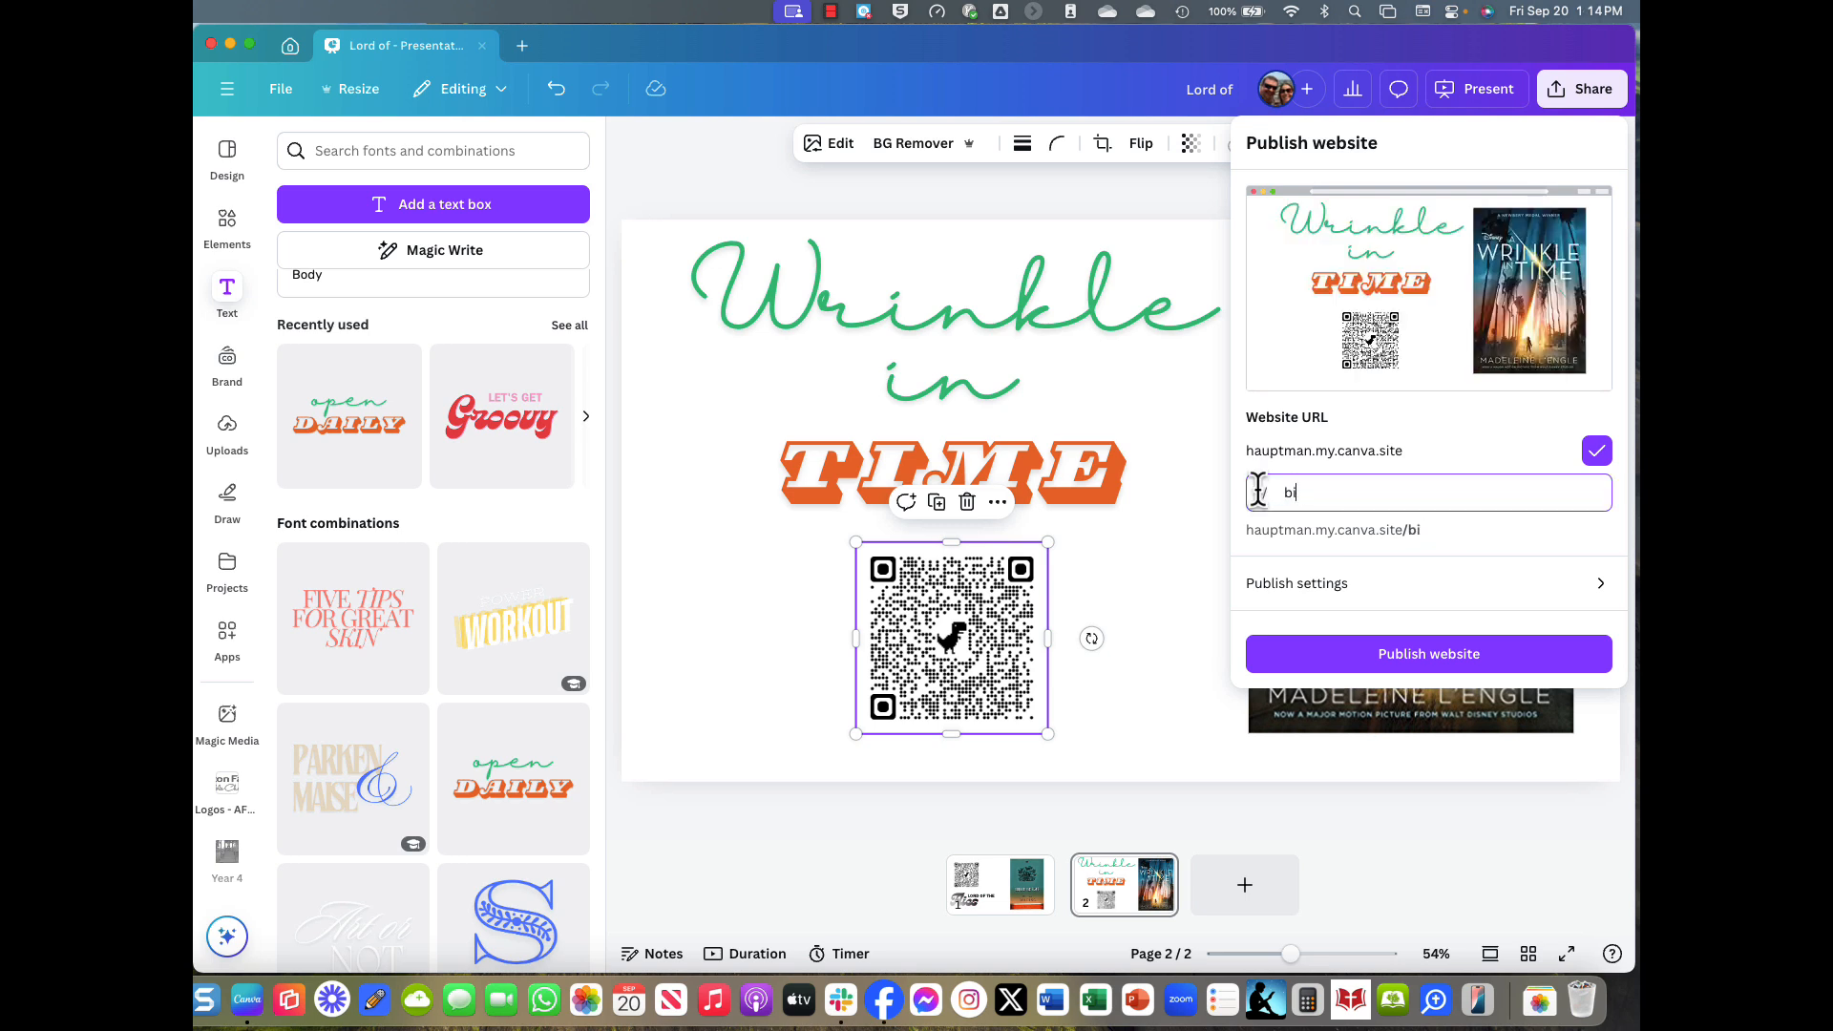
type("ook-study")
left_click(1347, 606)
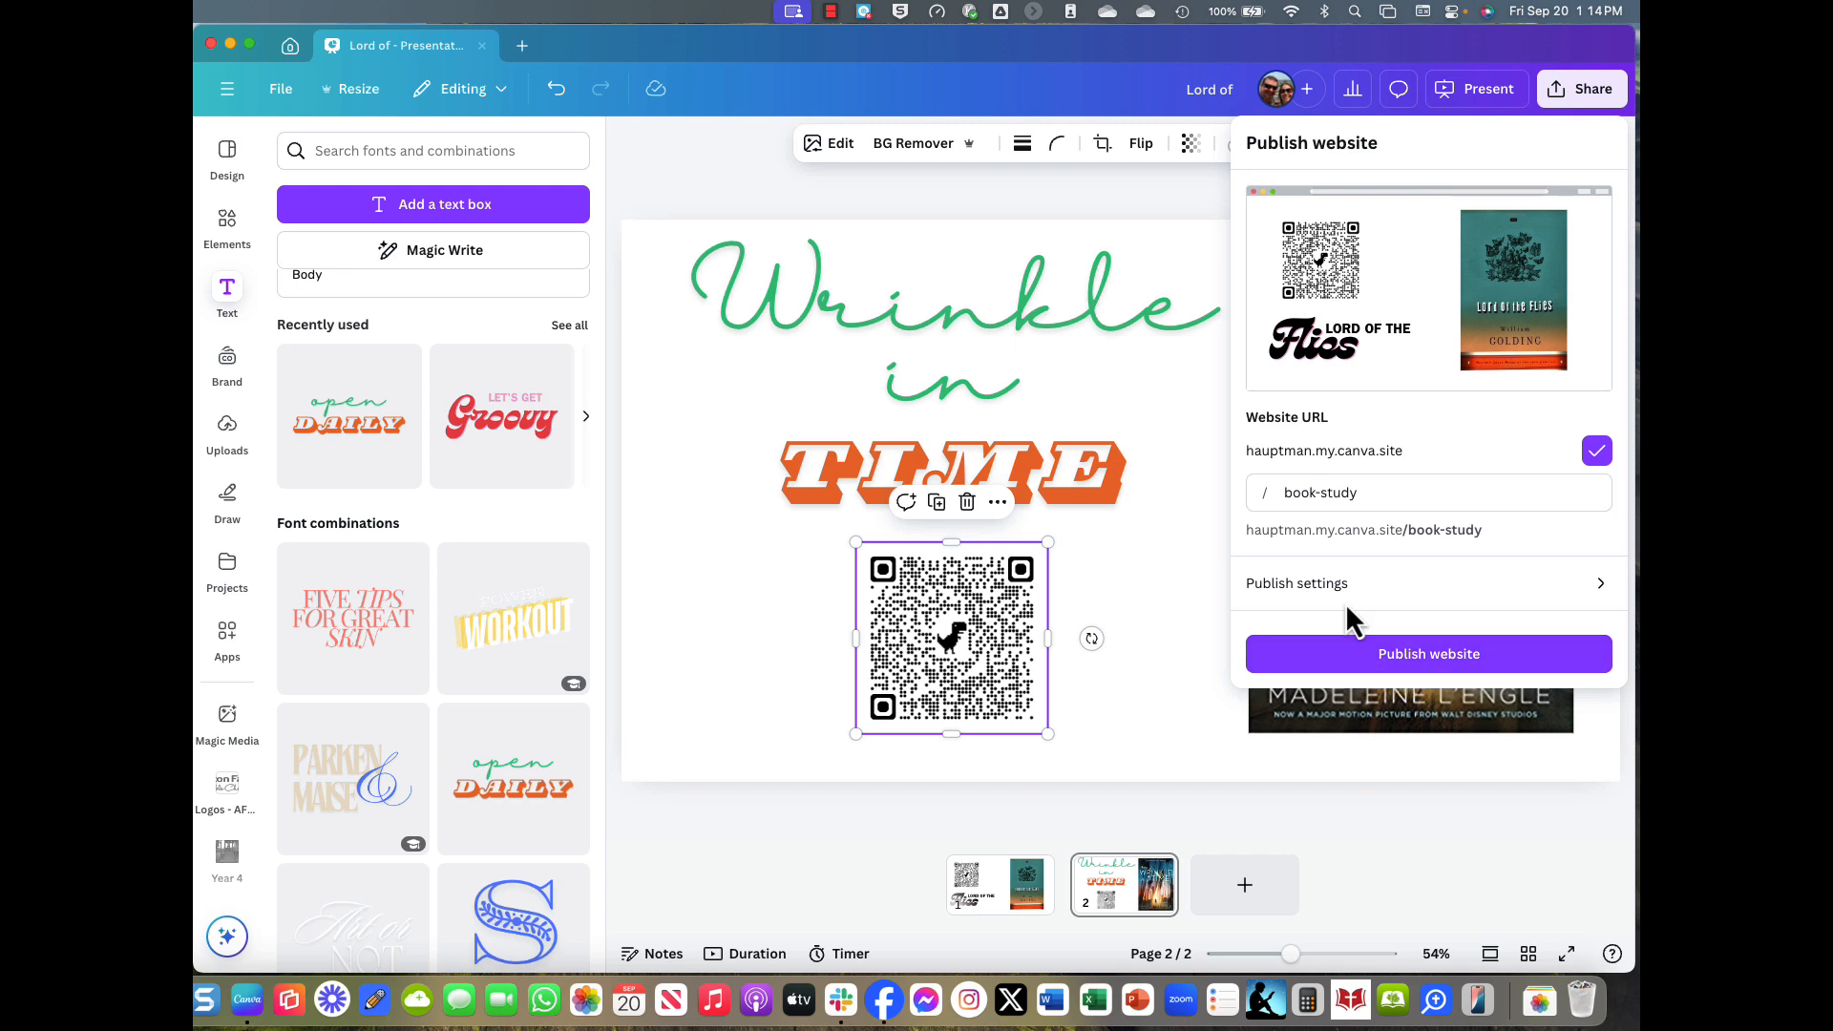
Recheck the publish settings and publish the design as a website.
left_click(1341, 601)
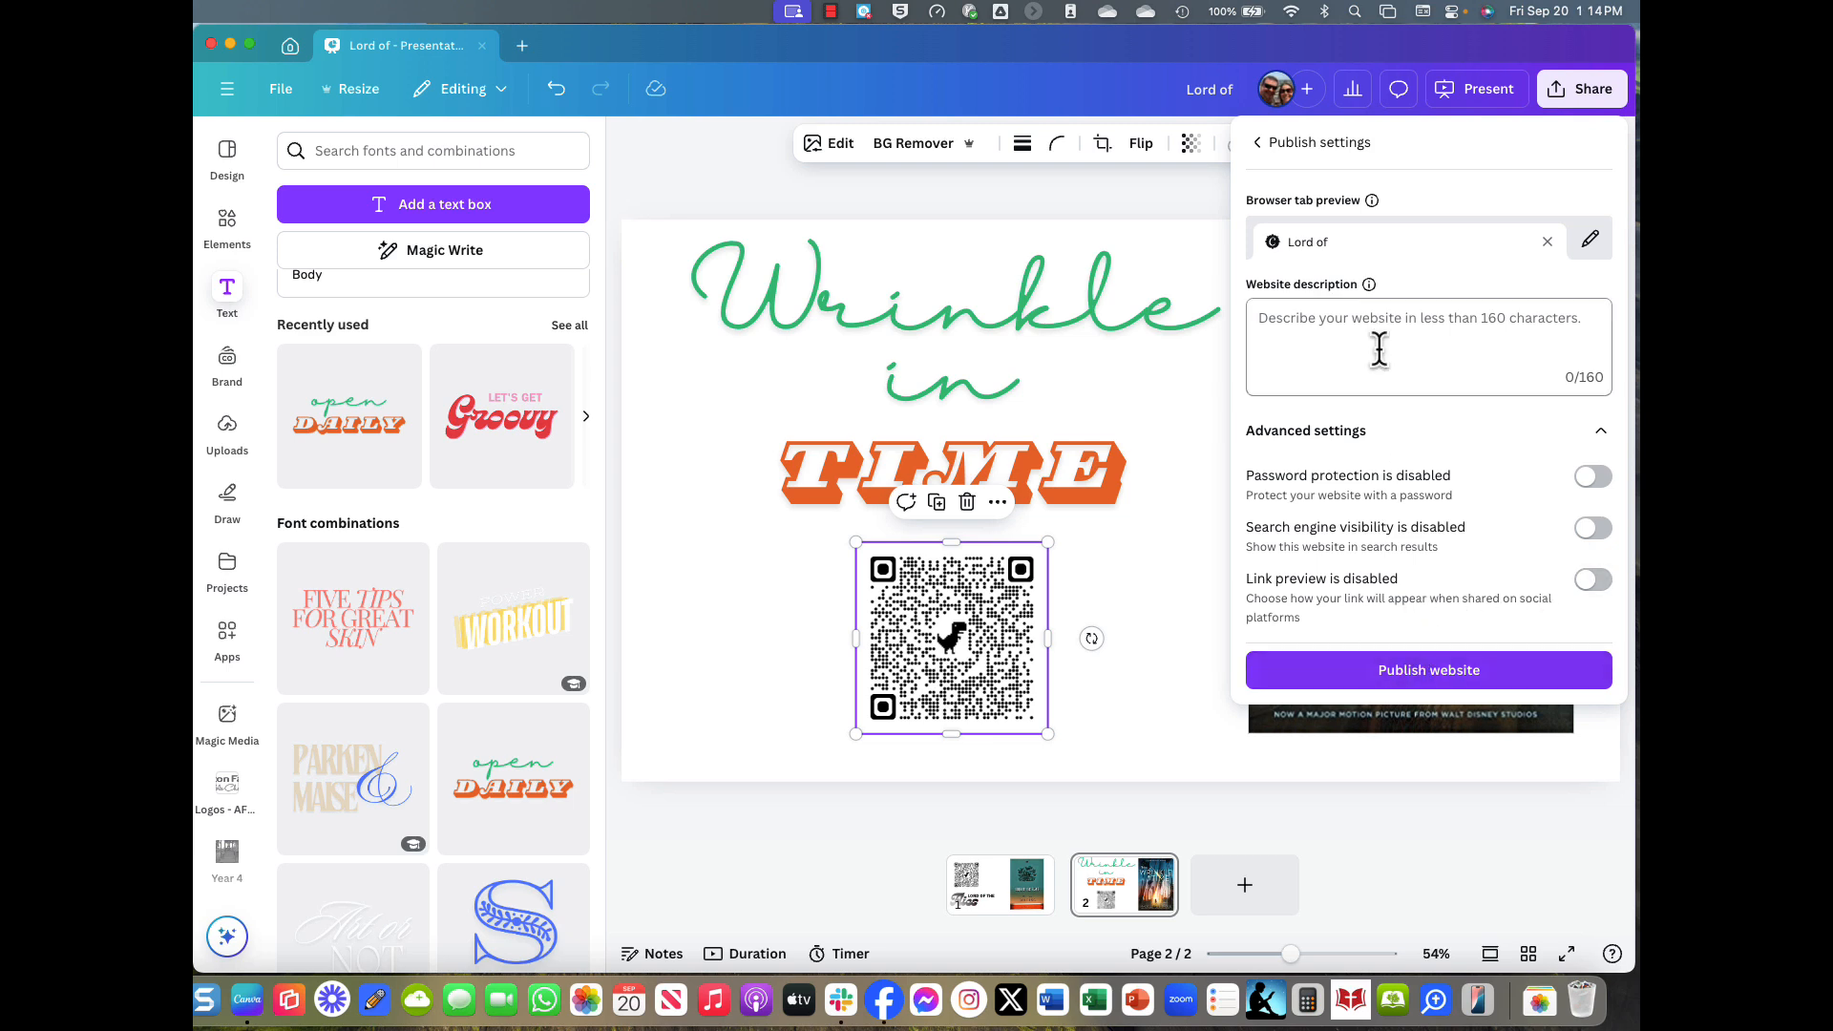
left_click(1258, 143)
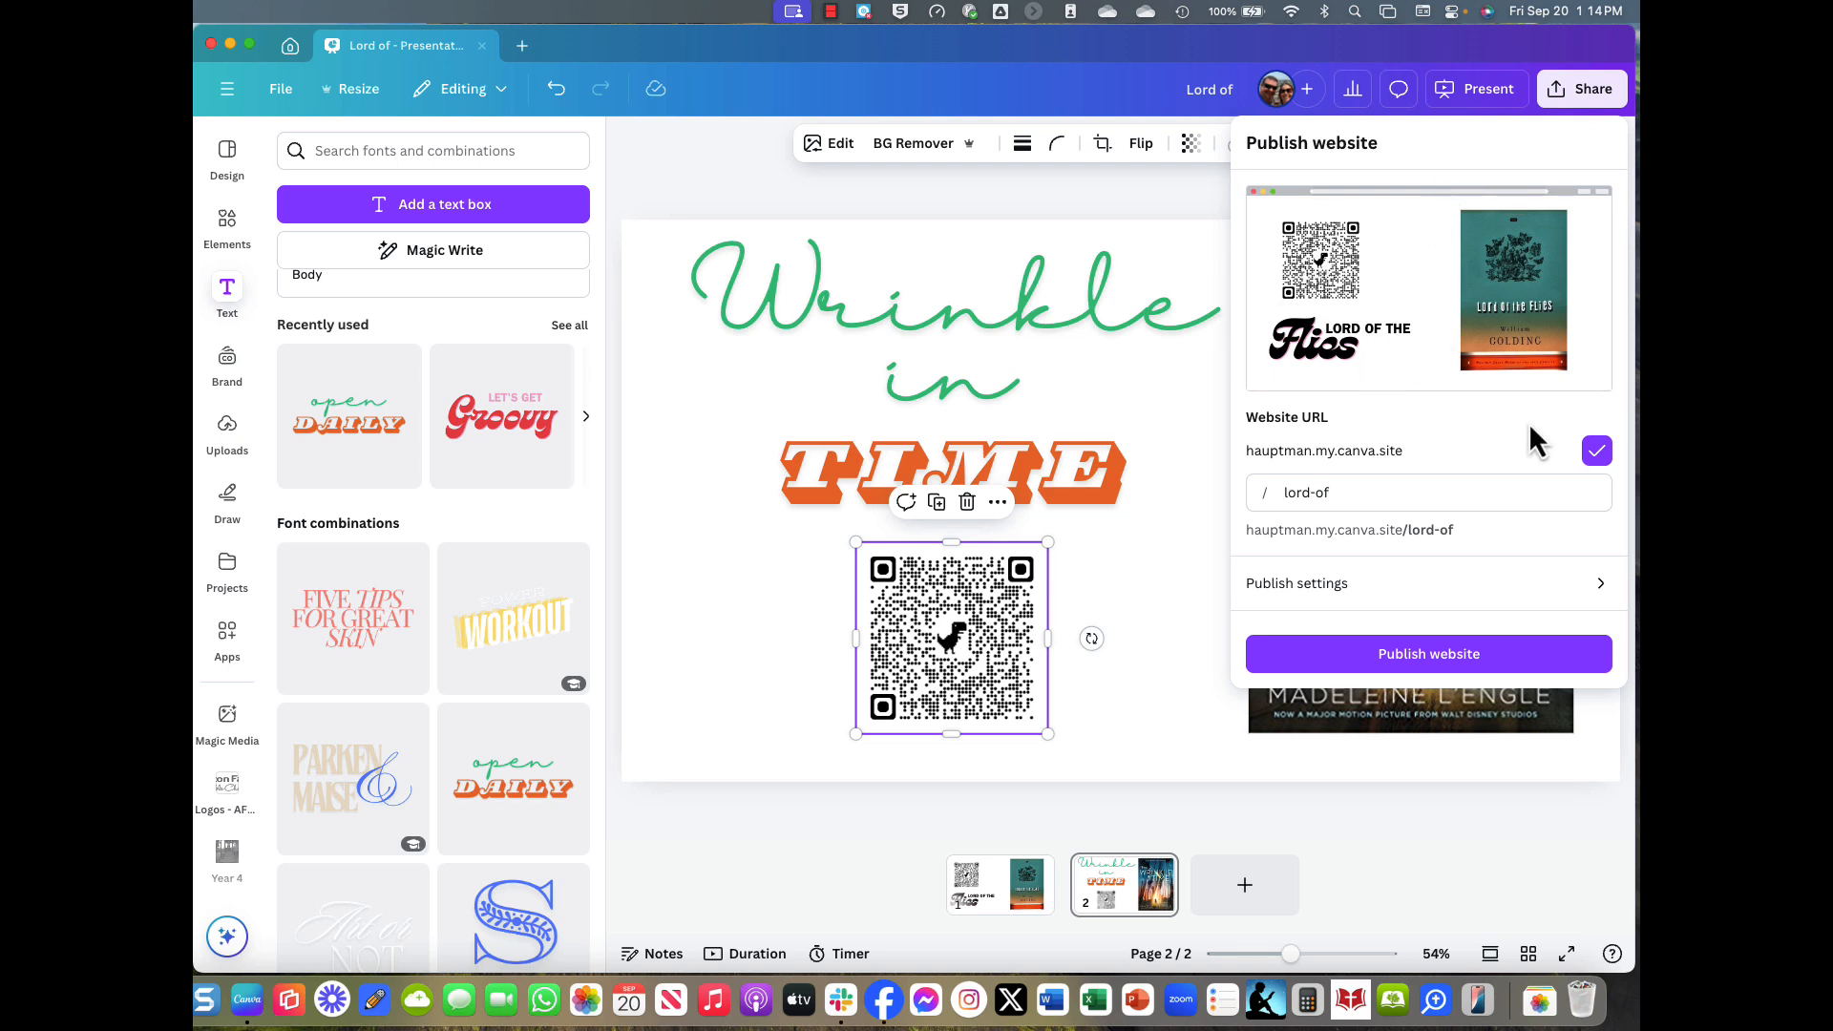
left_click(1449, 669)
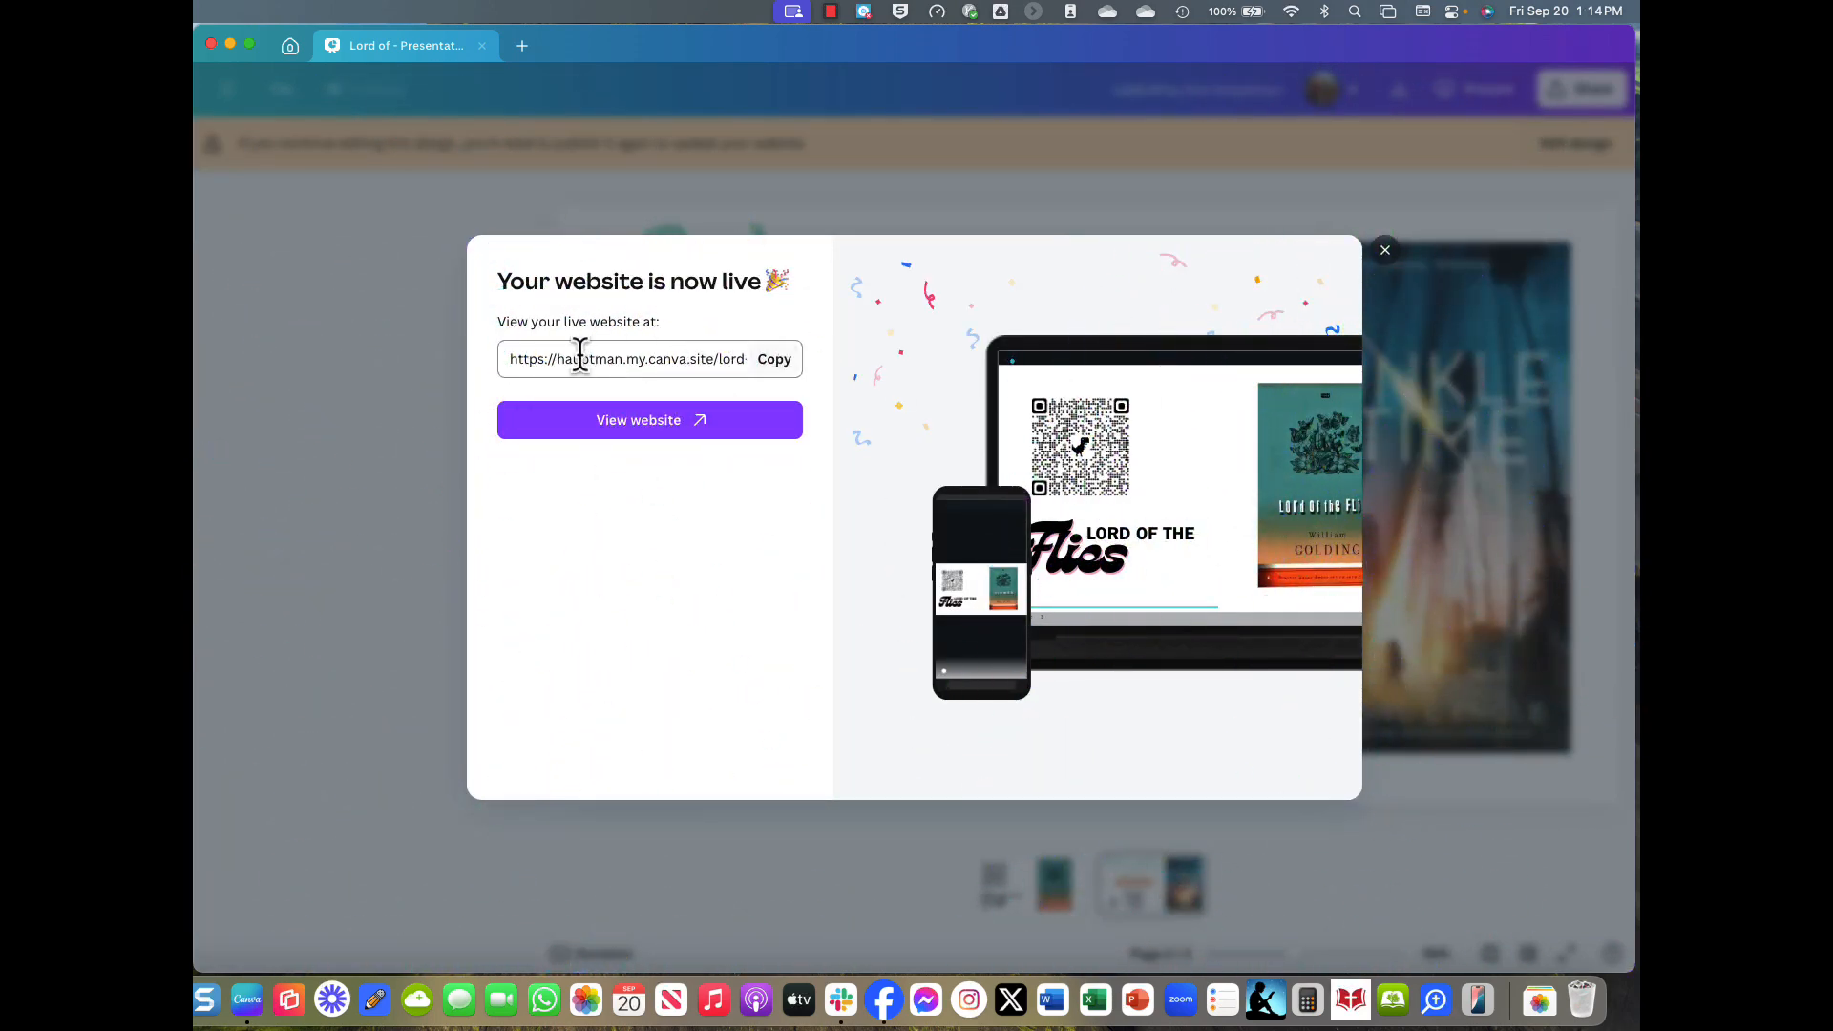
Copy the live site's link and load it in the Goodreads browser tab.
left_click(774, 359)
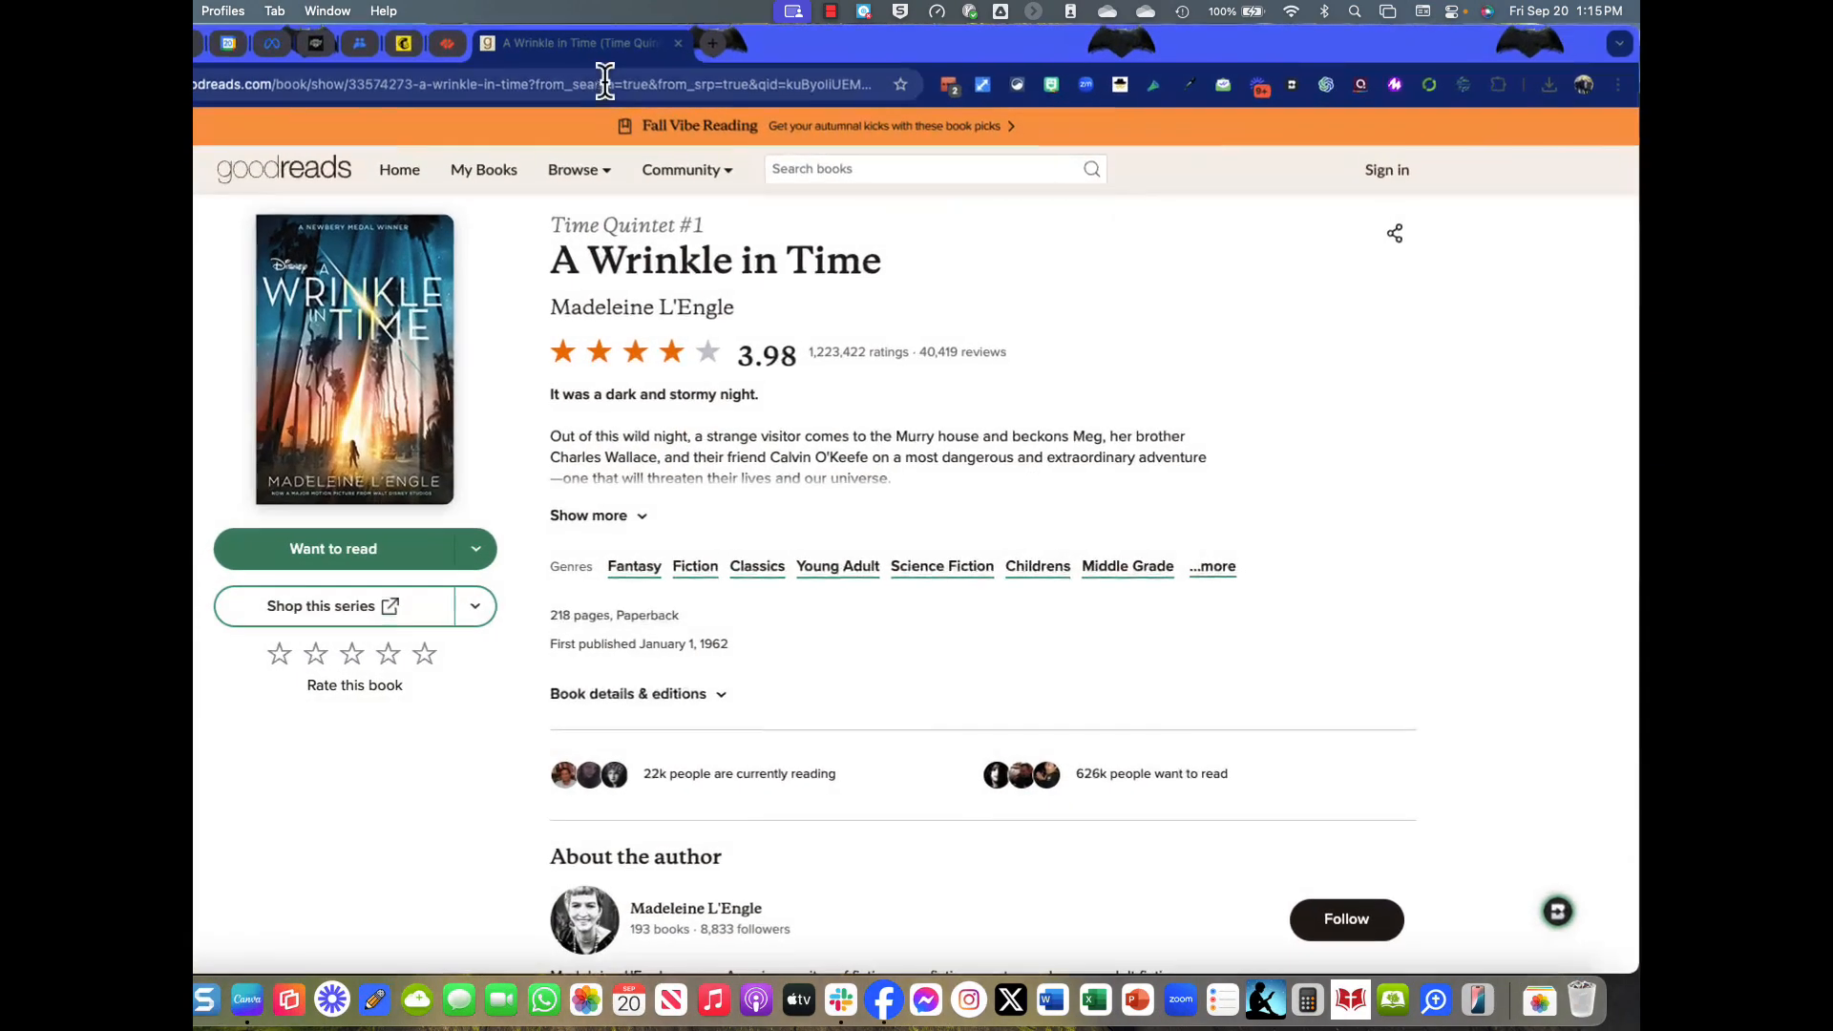
left_click(607, 82)
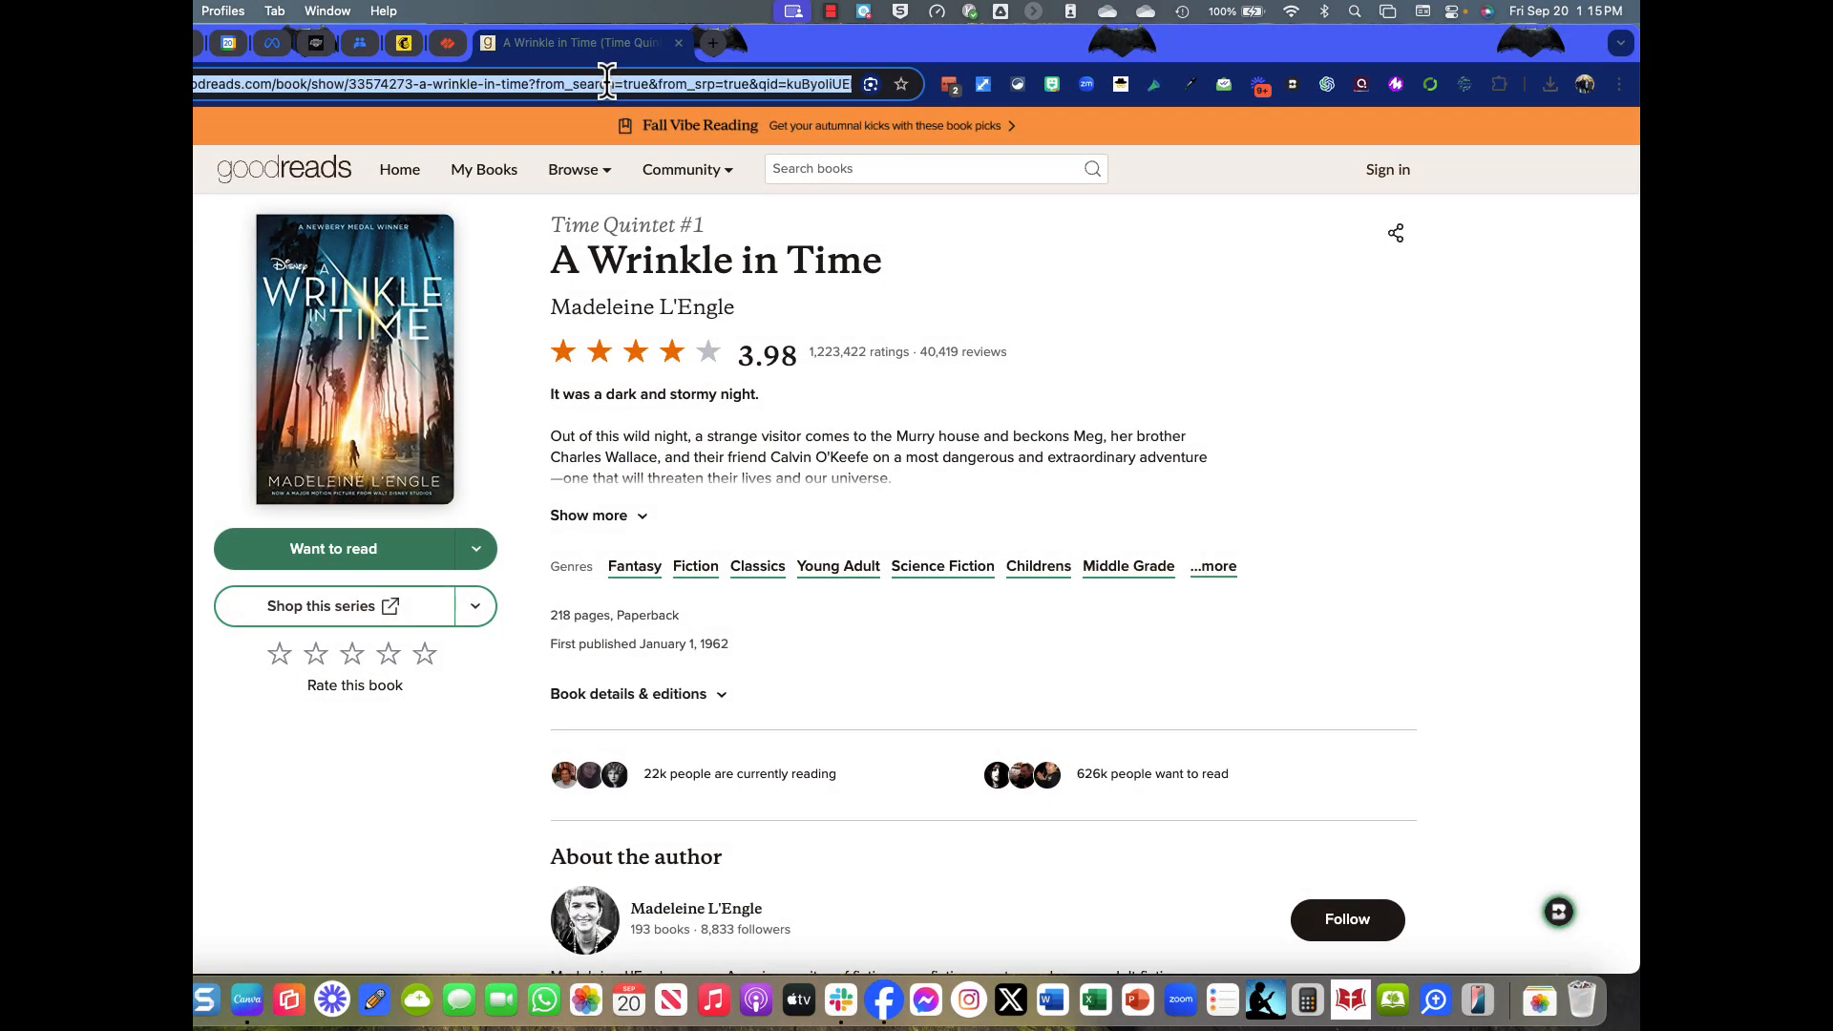
right_click(607, 83)
left_click(638, 256)
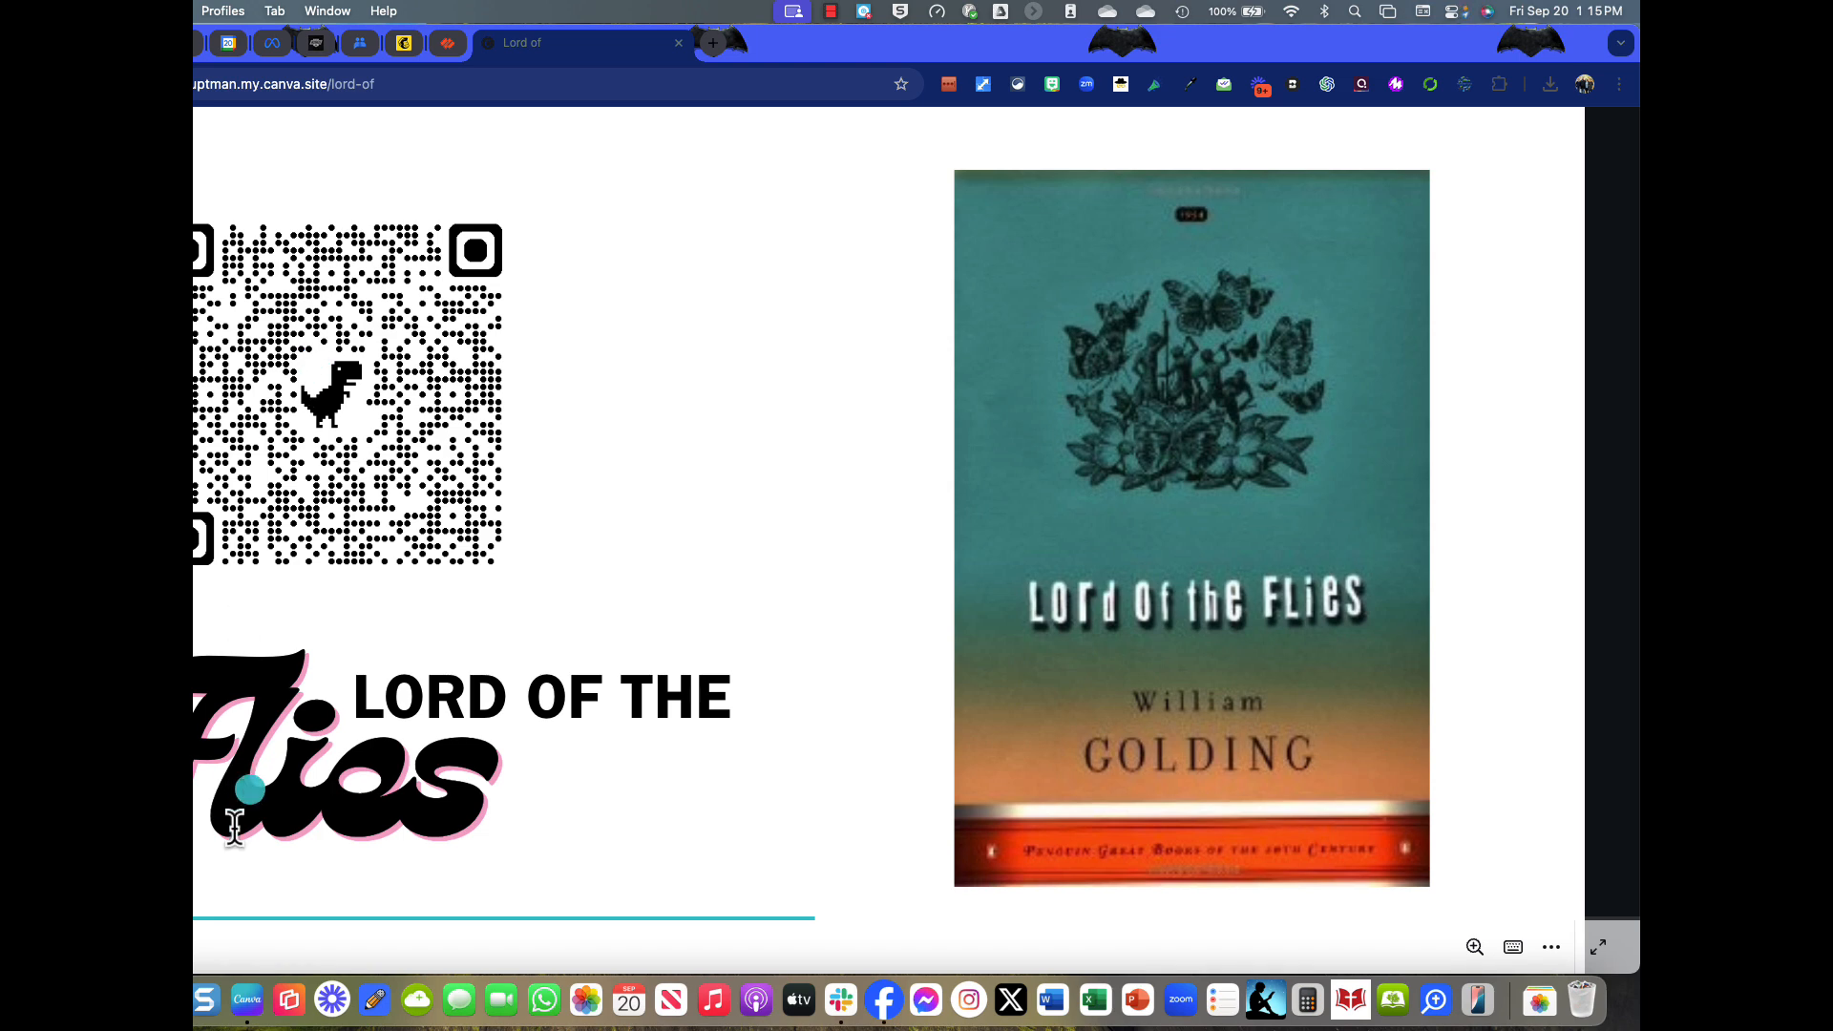
Flip to the A Wrinkle in Time slide and back, then select the address bar.
key("Right")
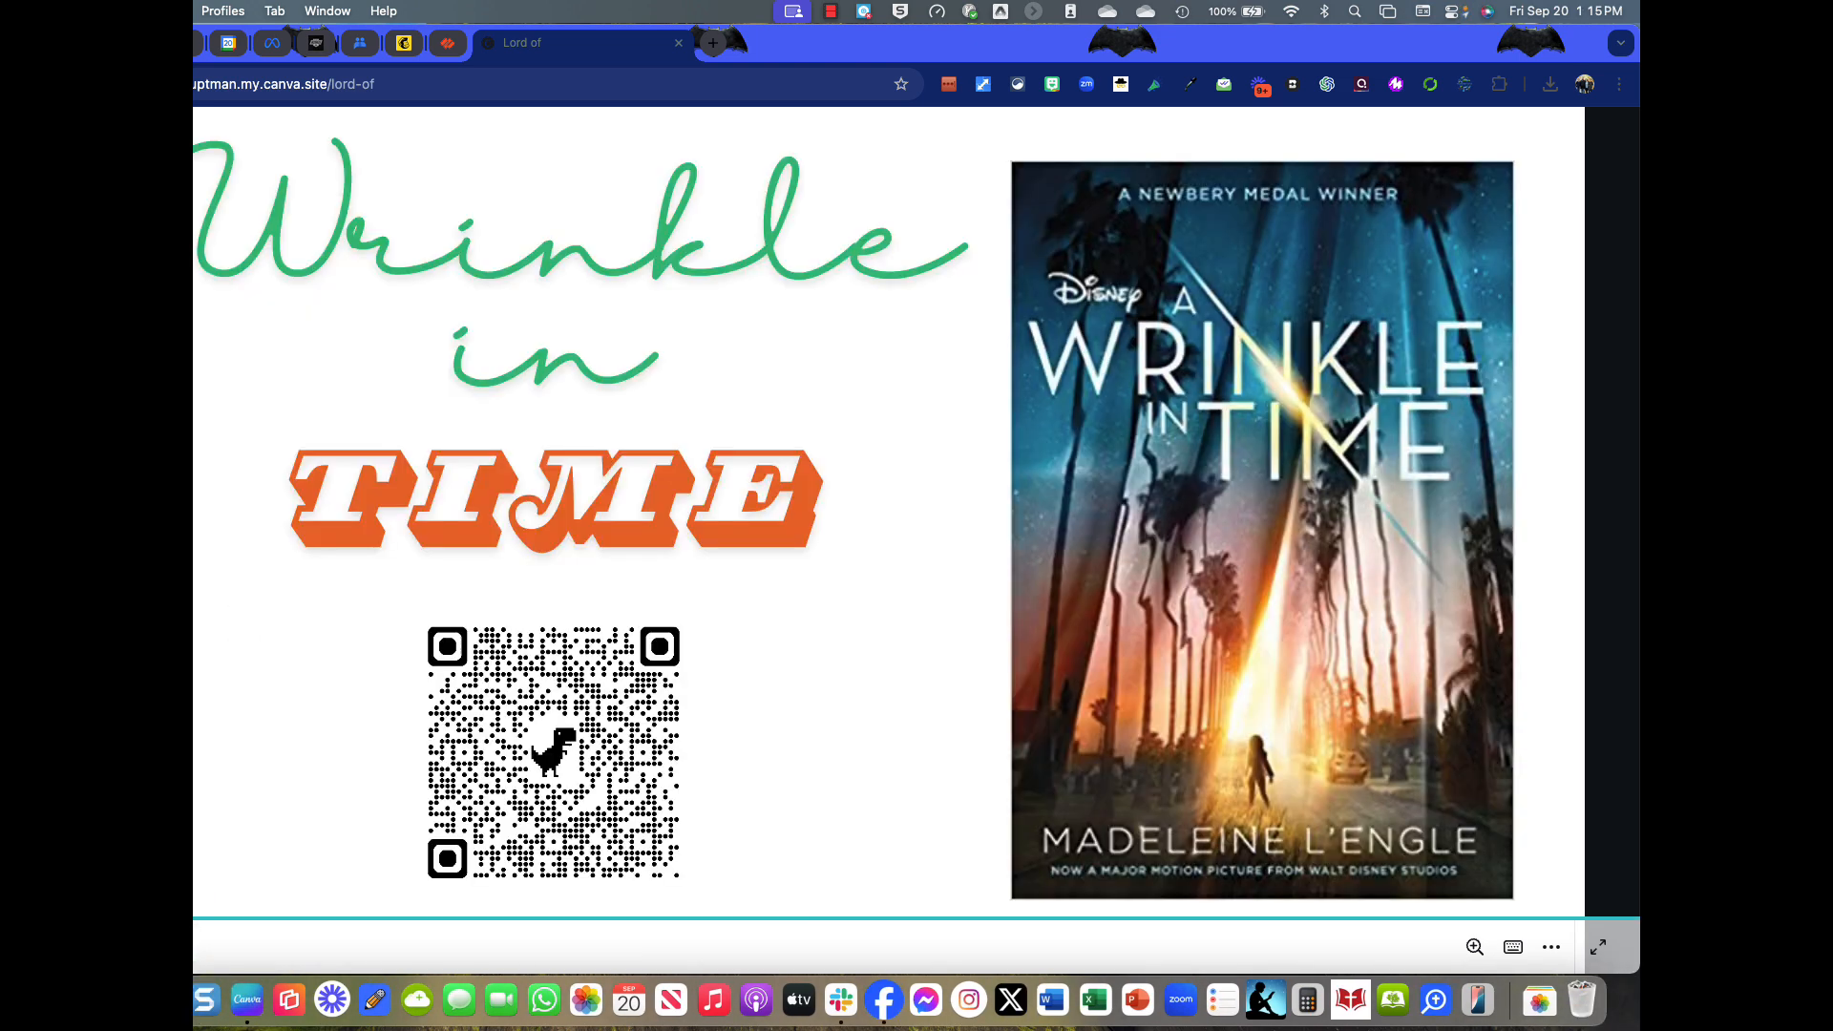
key("Left")
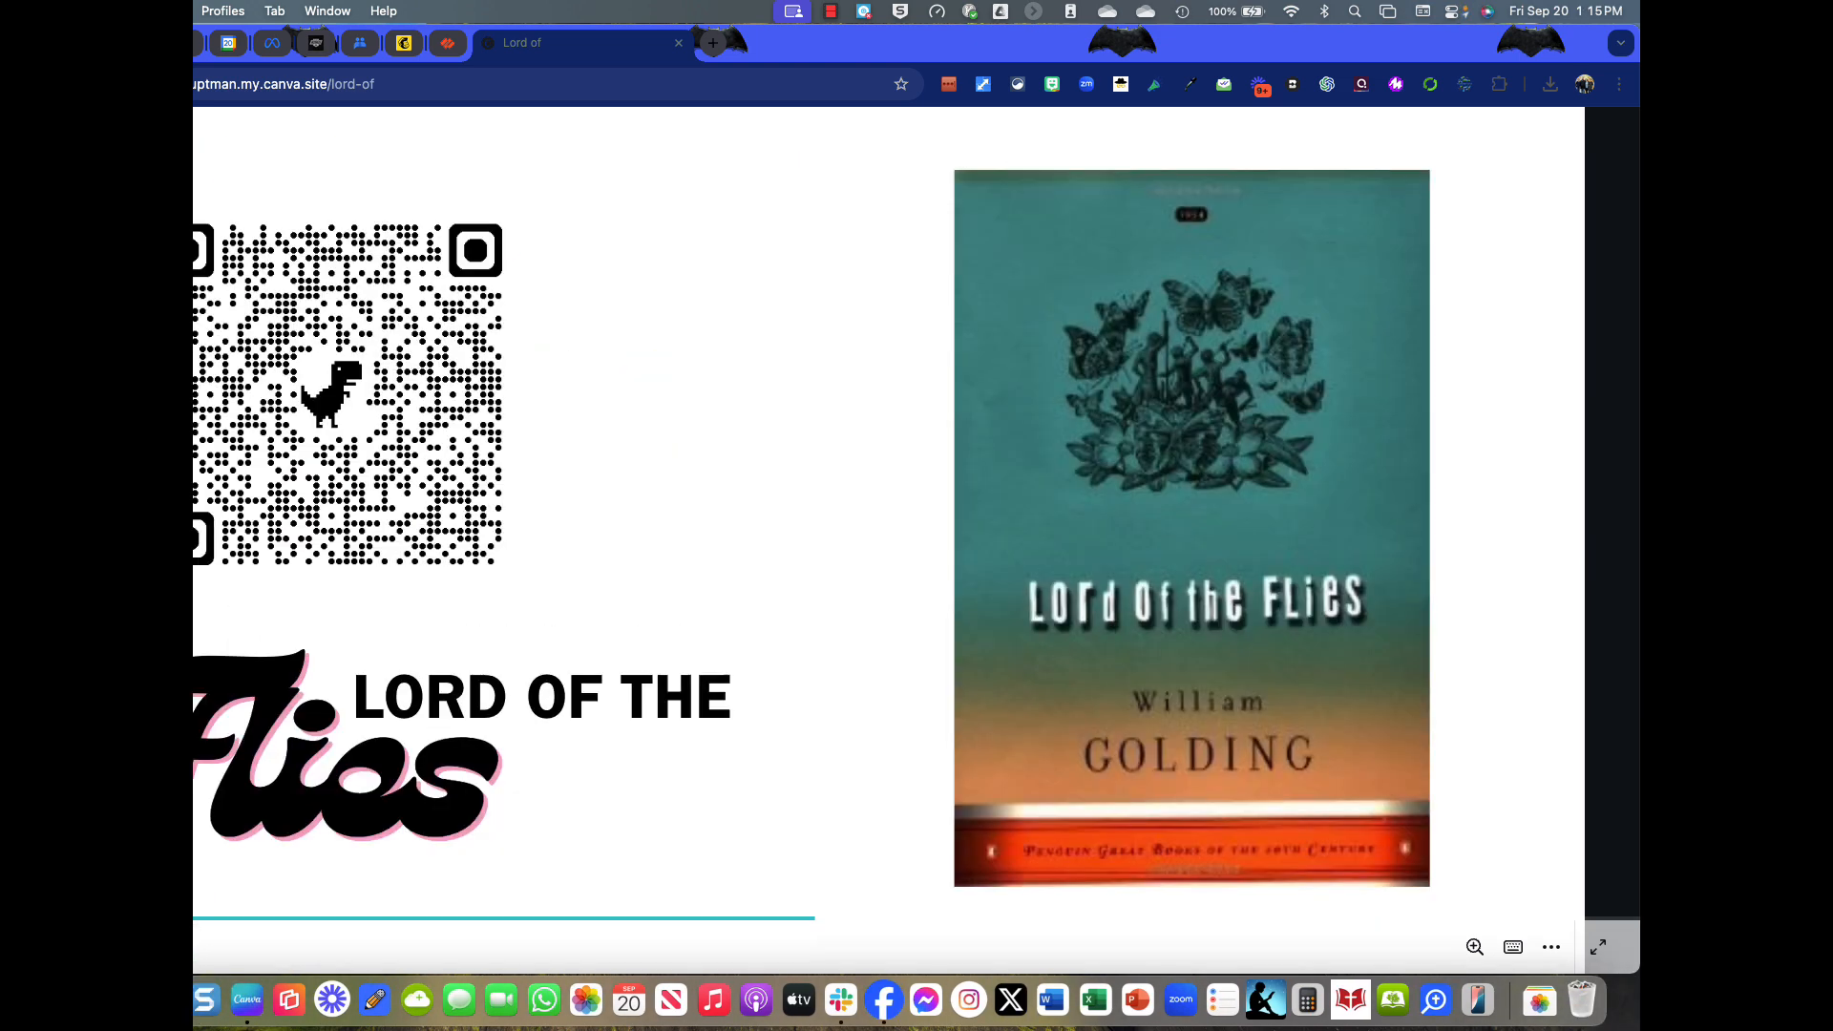
left_click(593, 86)
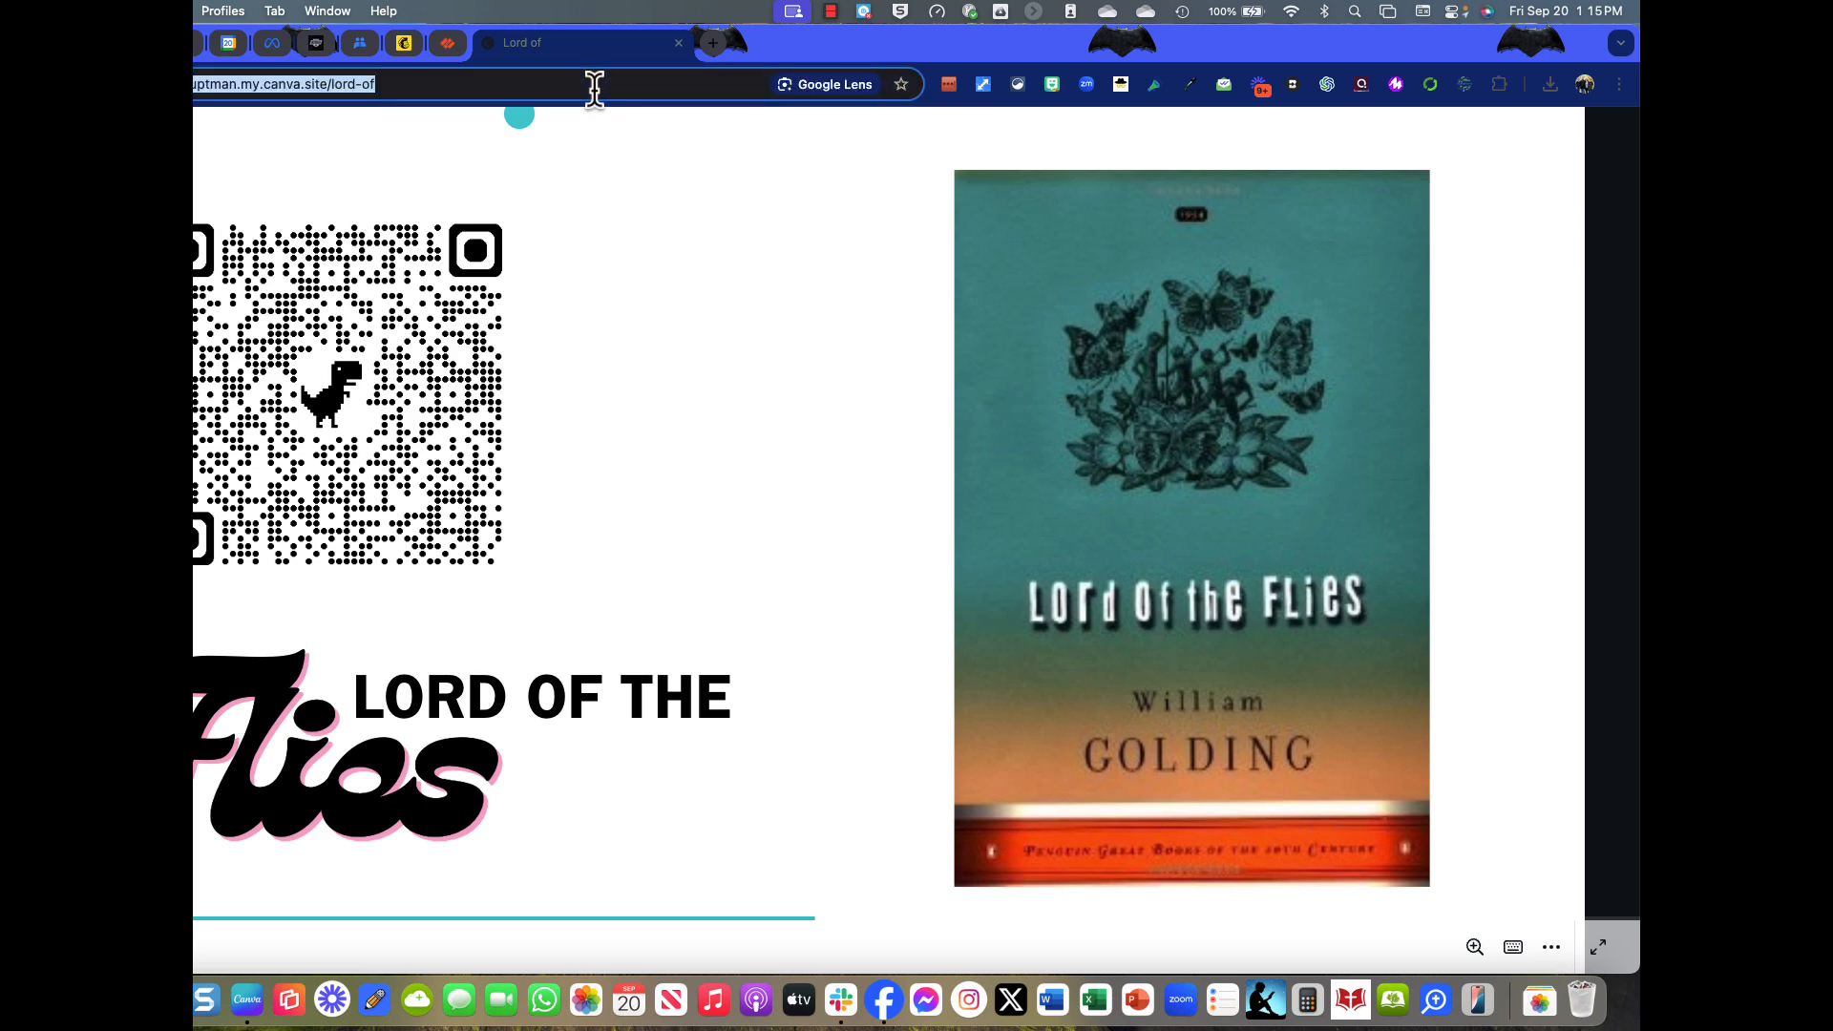
Go to classroom.google.com and open the Test class's Classwork page.
type("classroom.google.com")
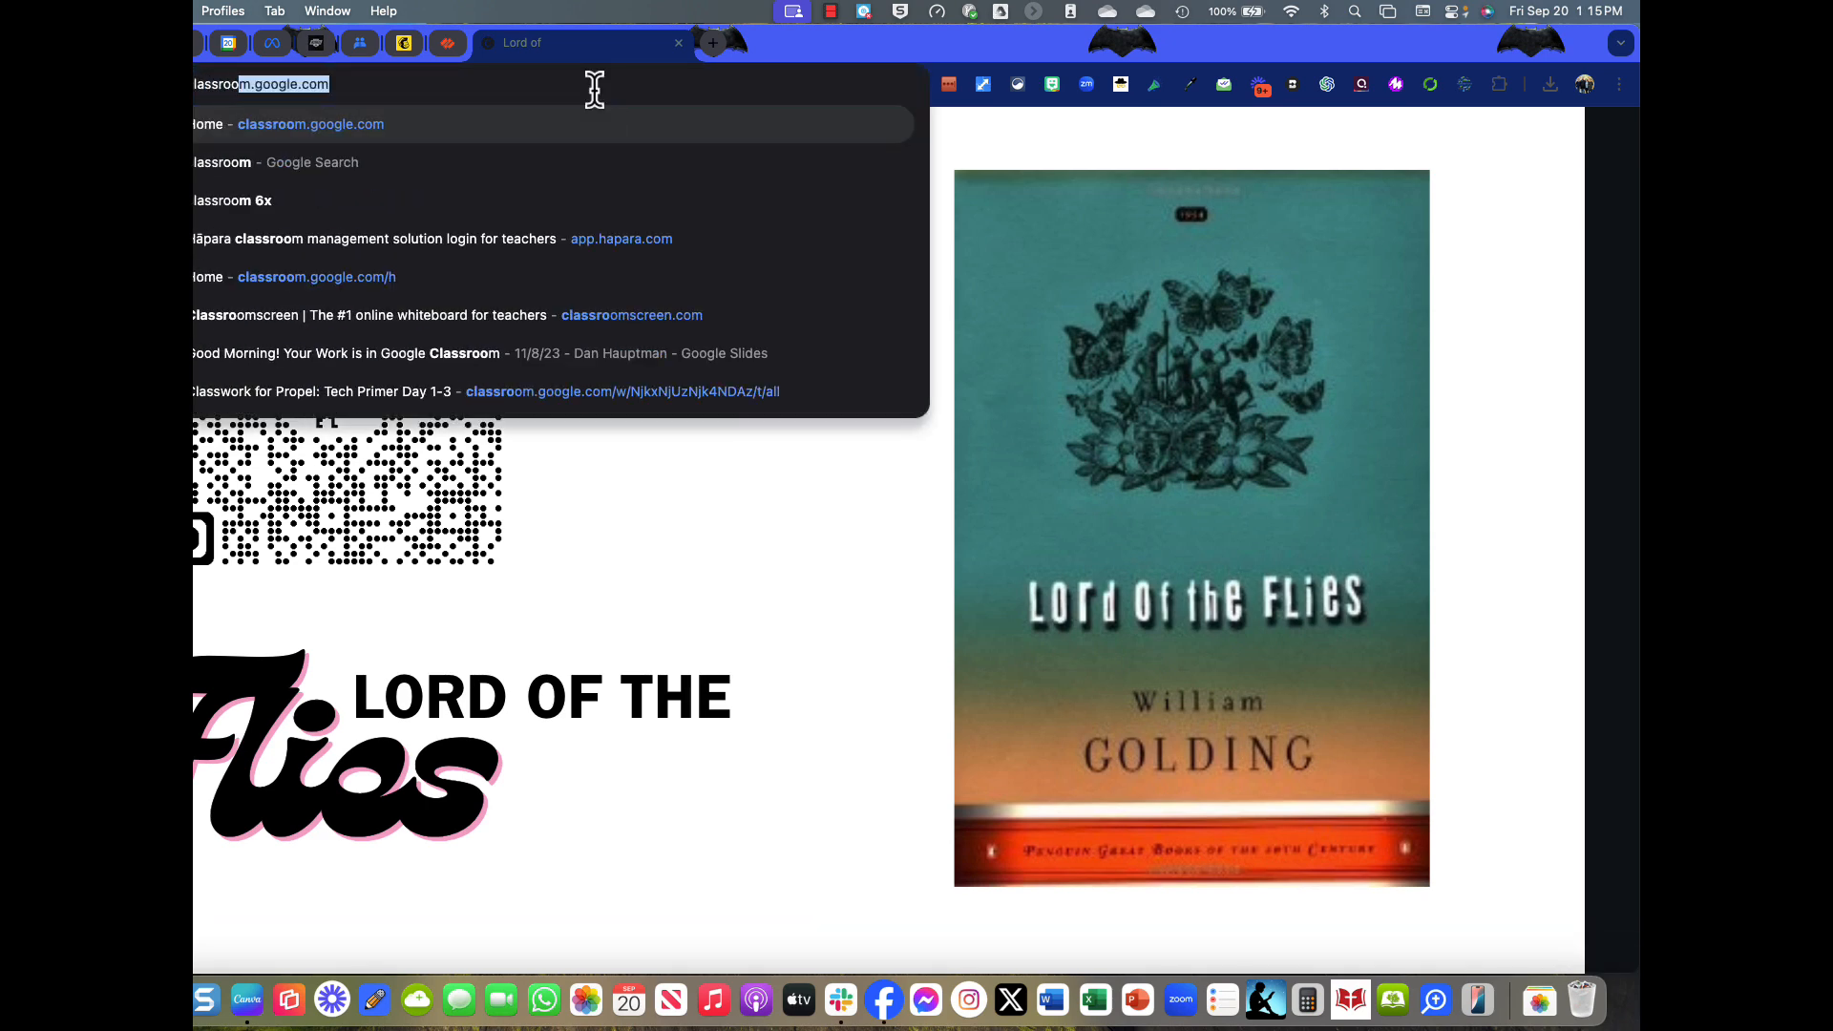
key("Return")
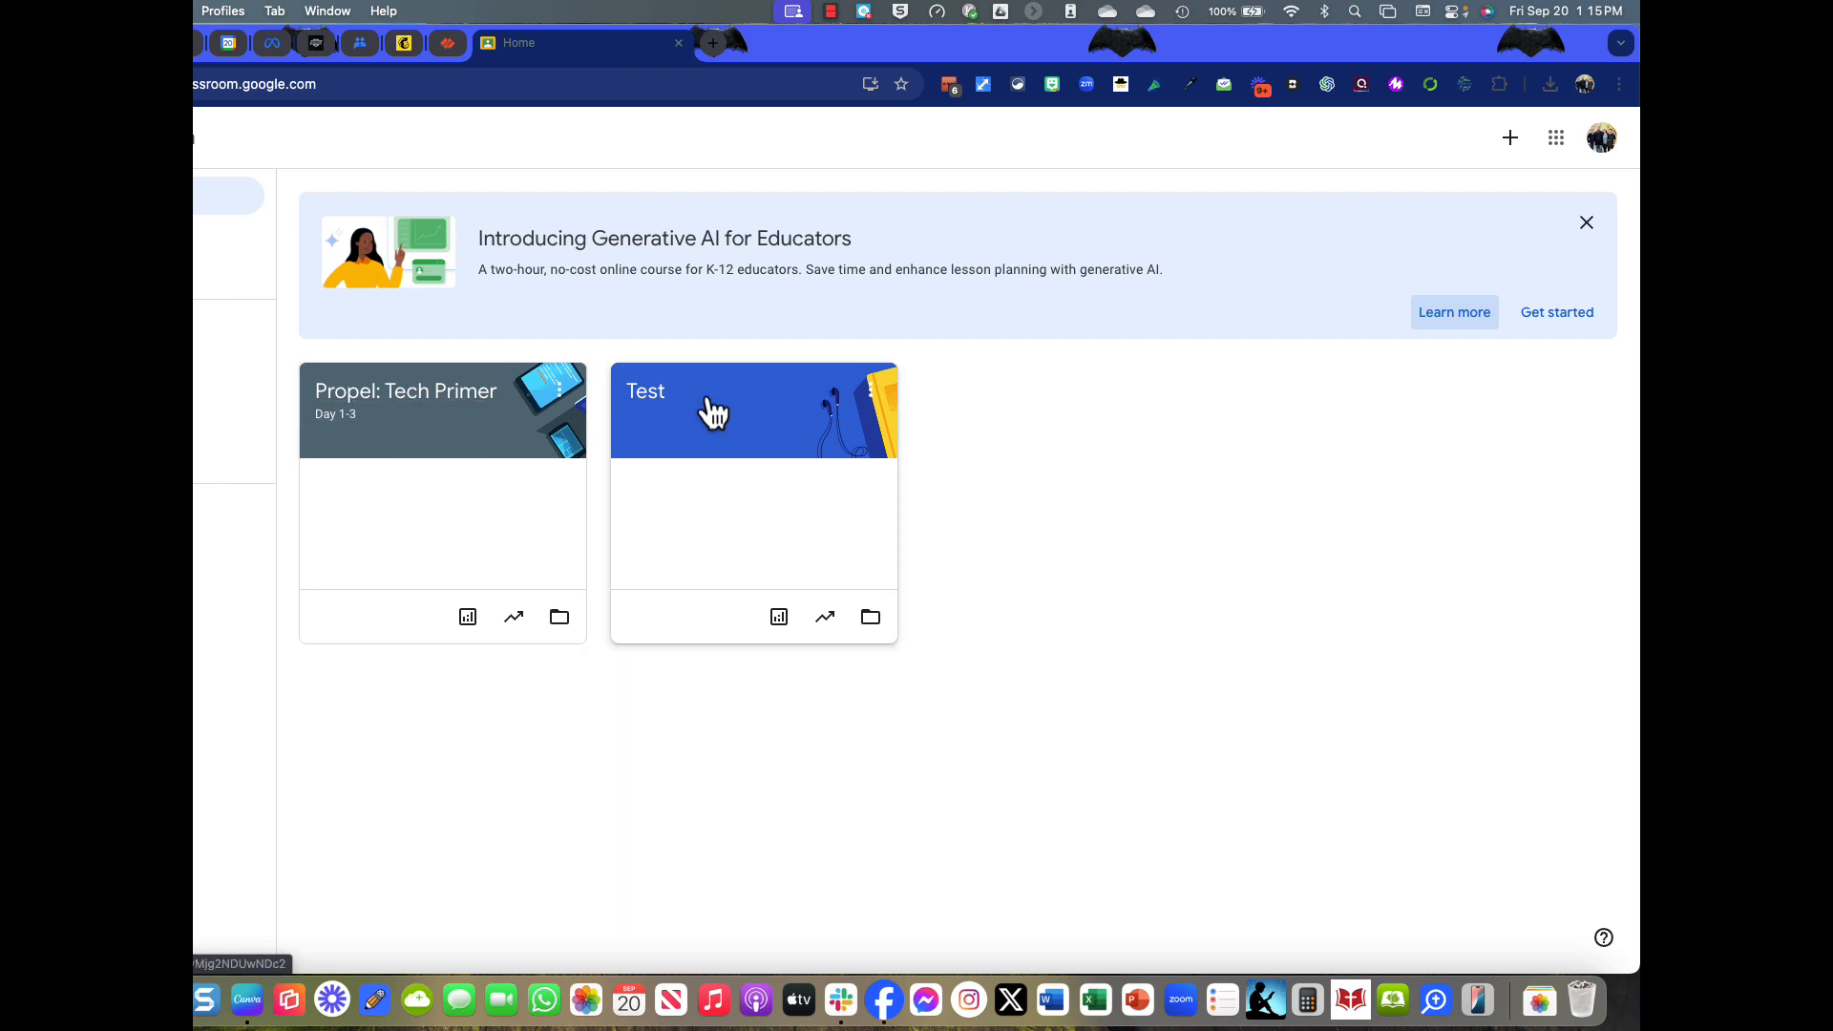
left_click(628, 396)
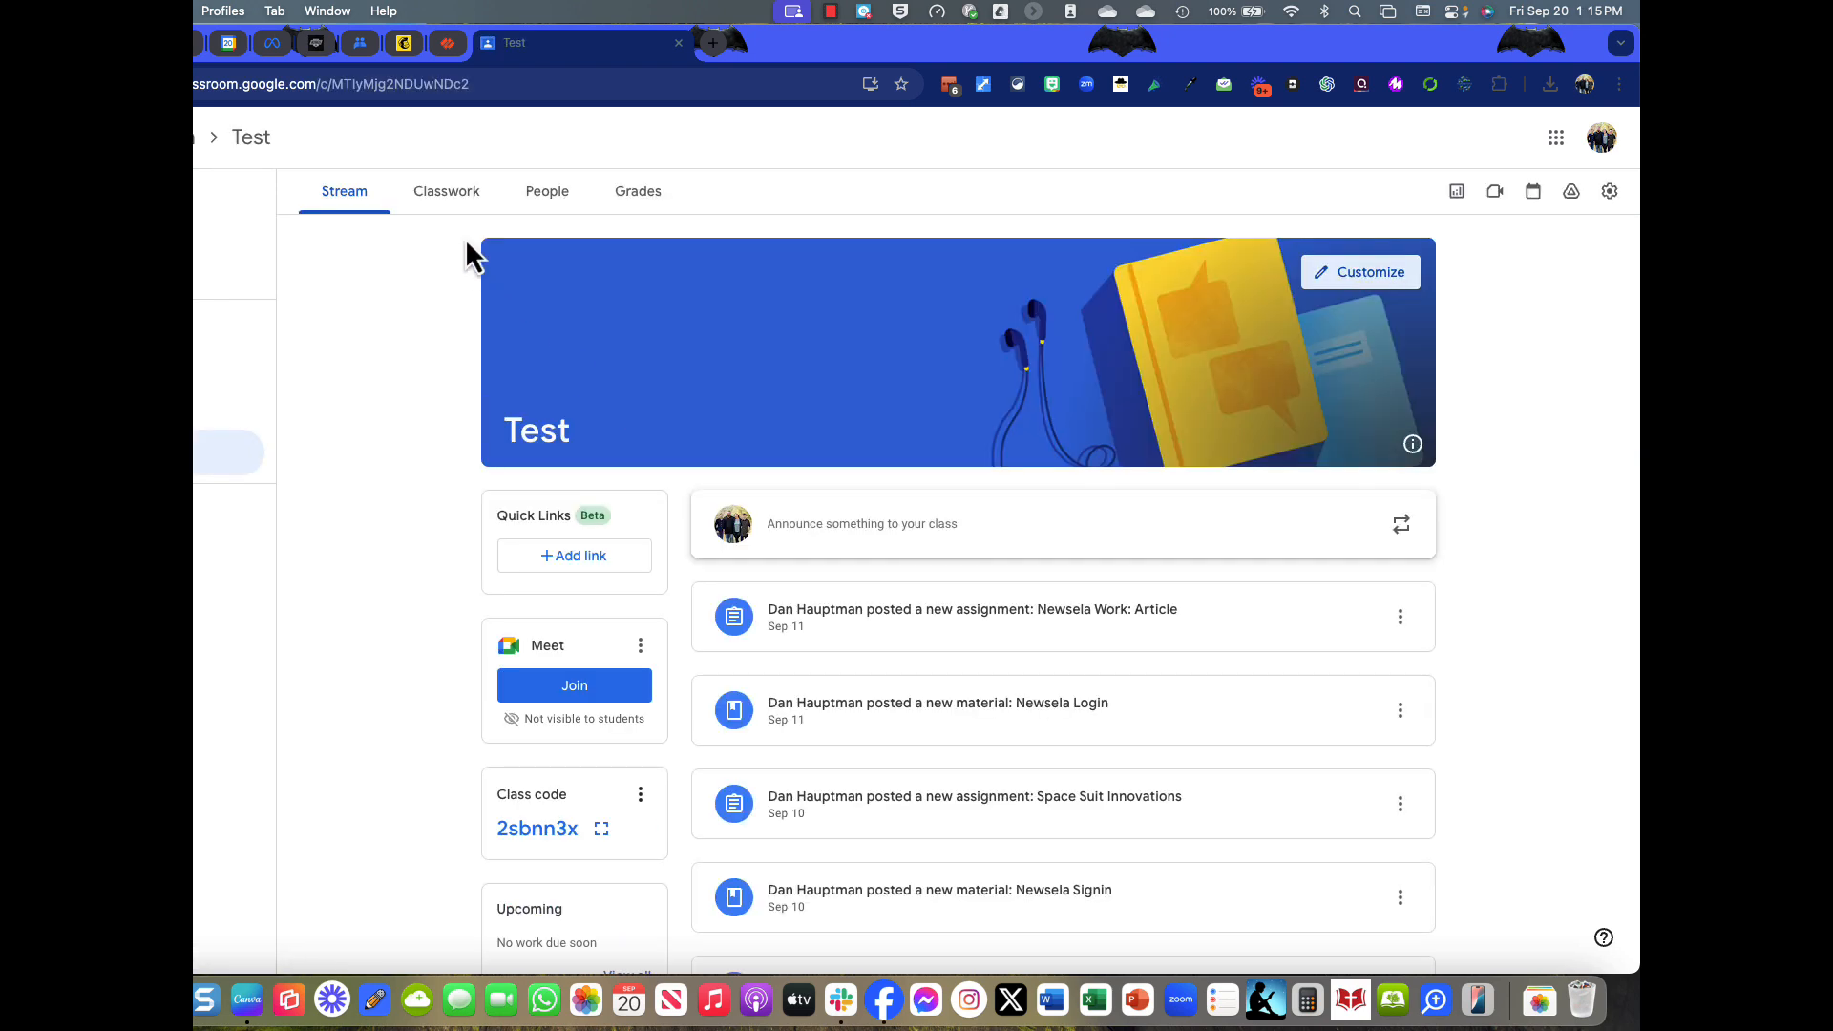
left_click(472, 203)
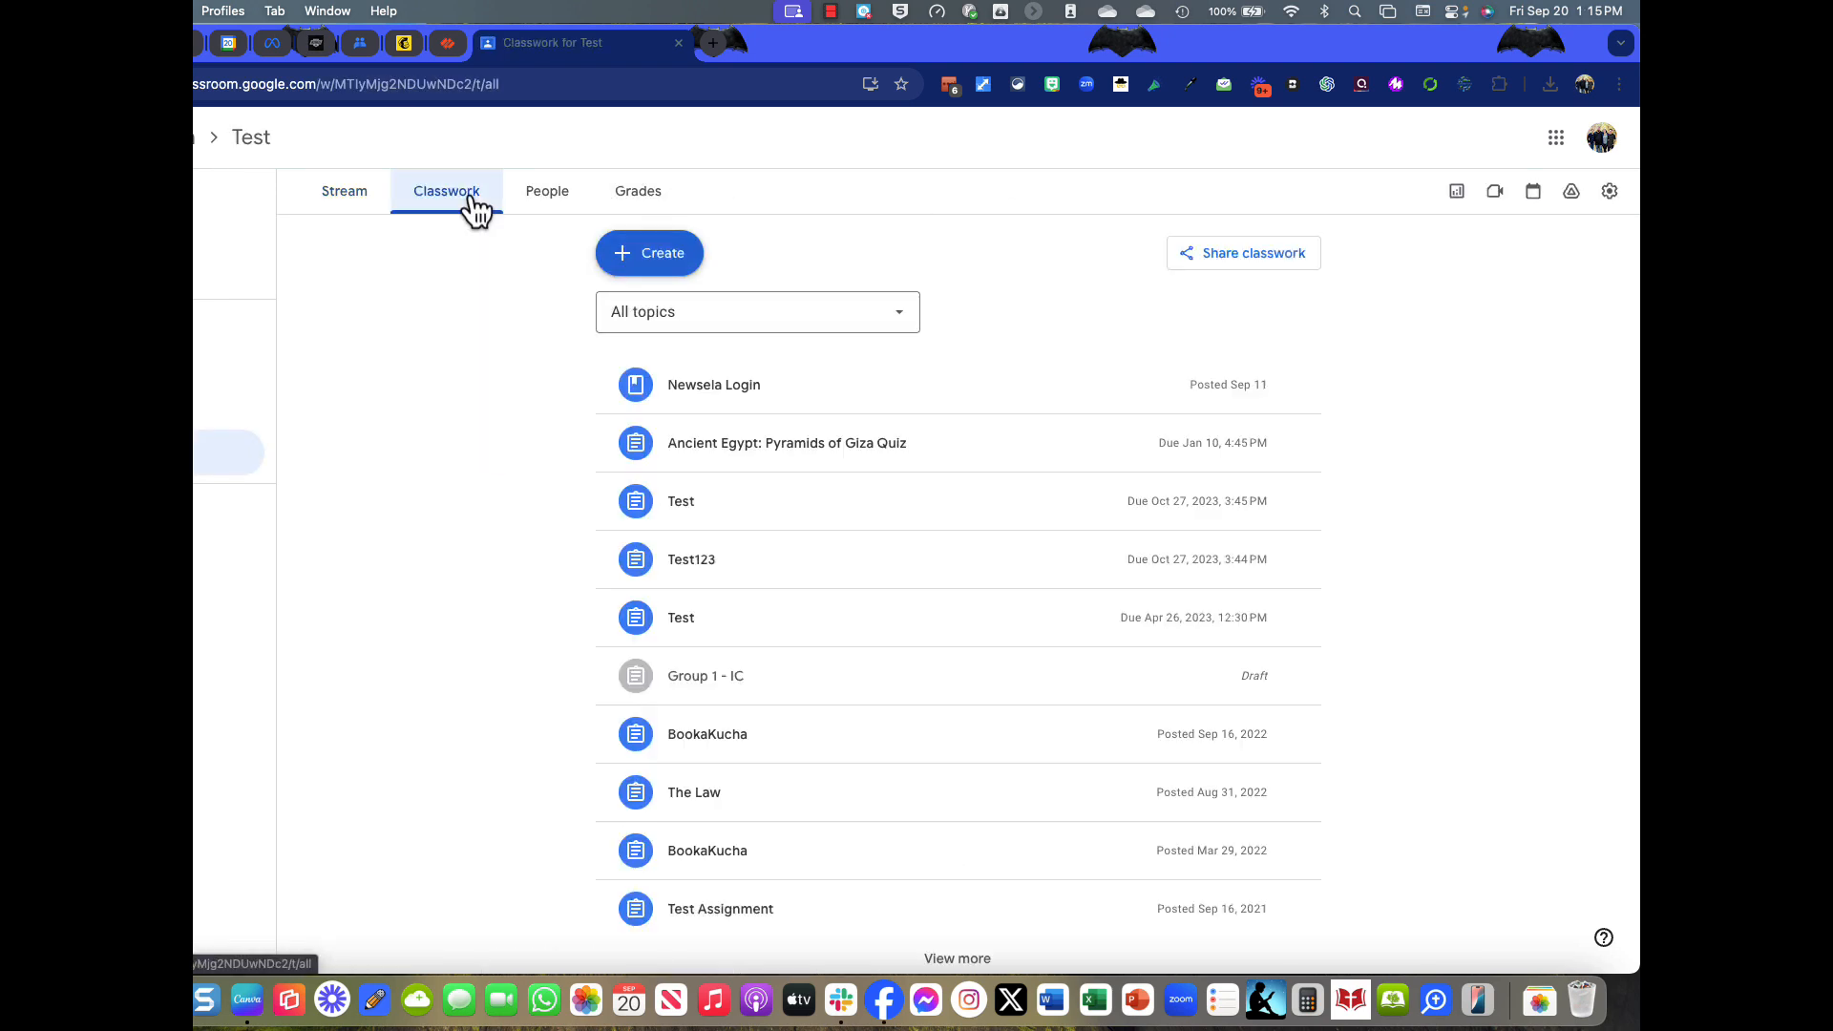
Start a new Material post, after backing out of an accidental new topic.
left_click(700, 259)
left_click(659, 567)
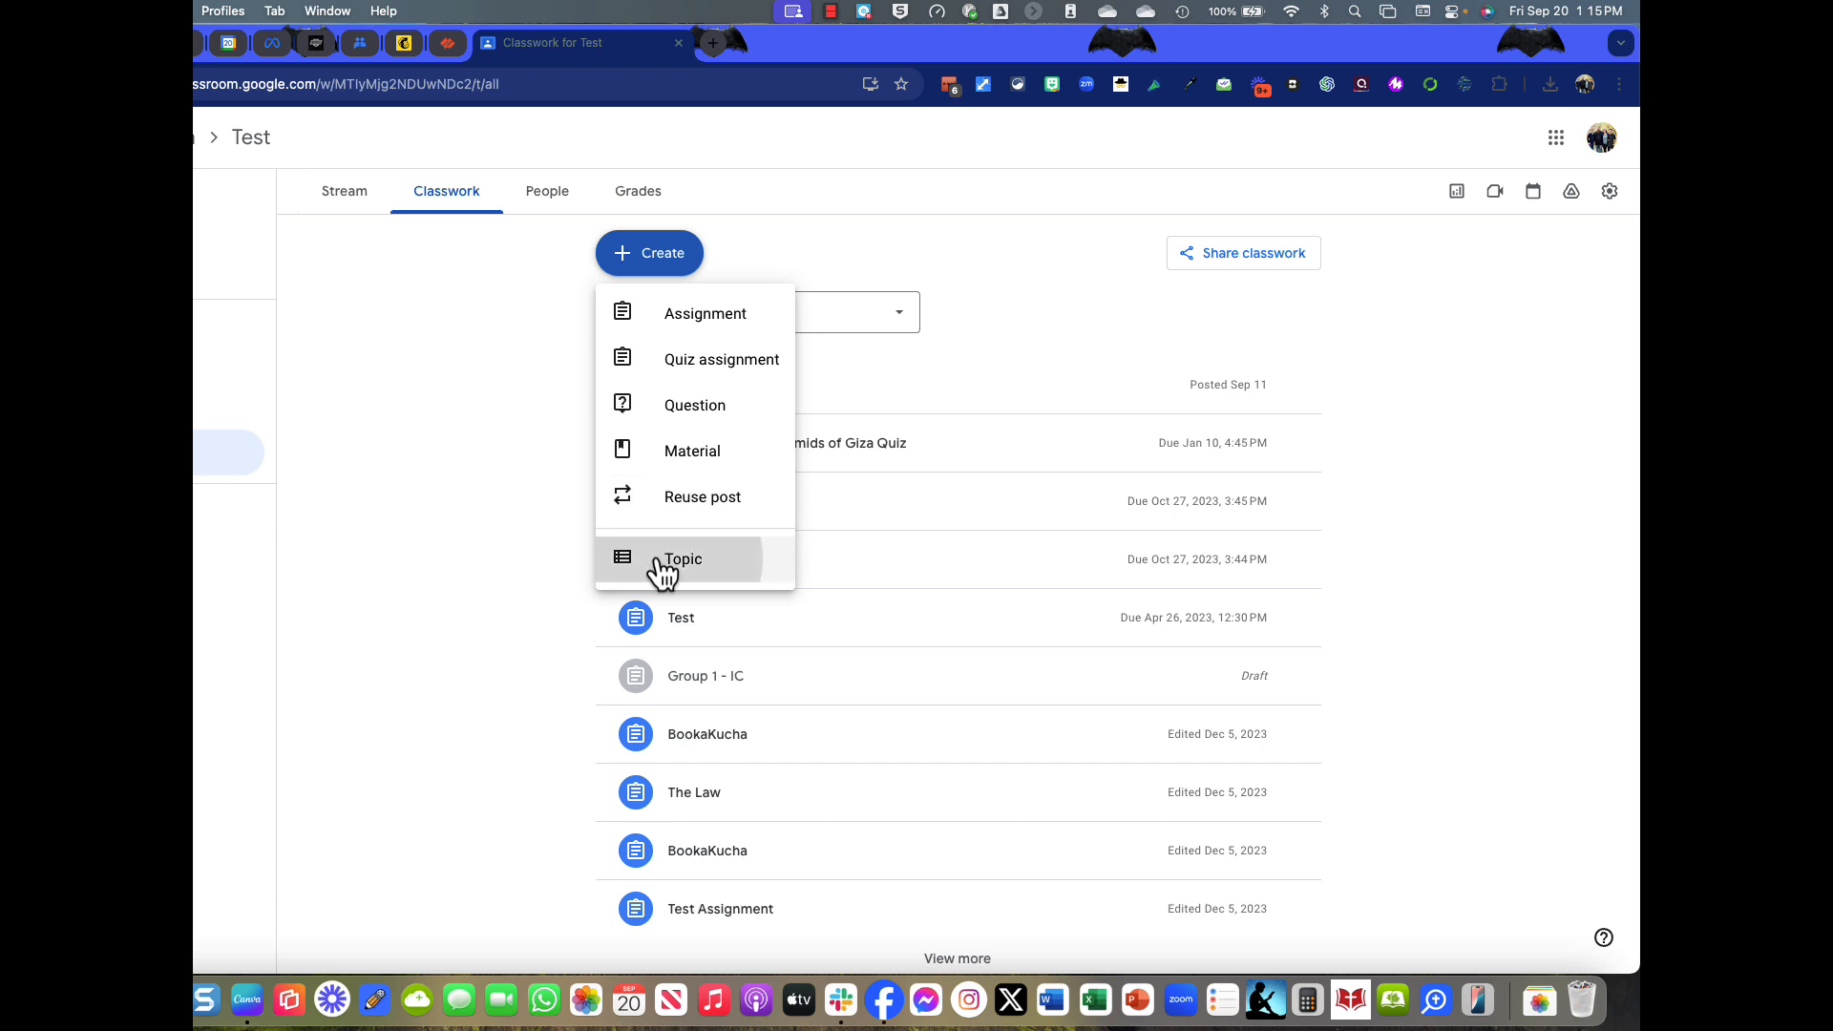
left_click(683, 508)
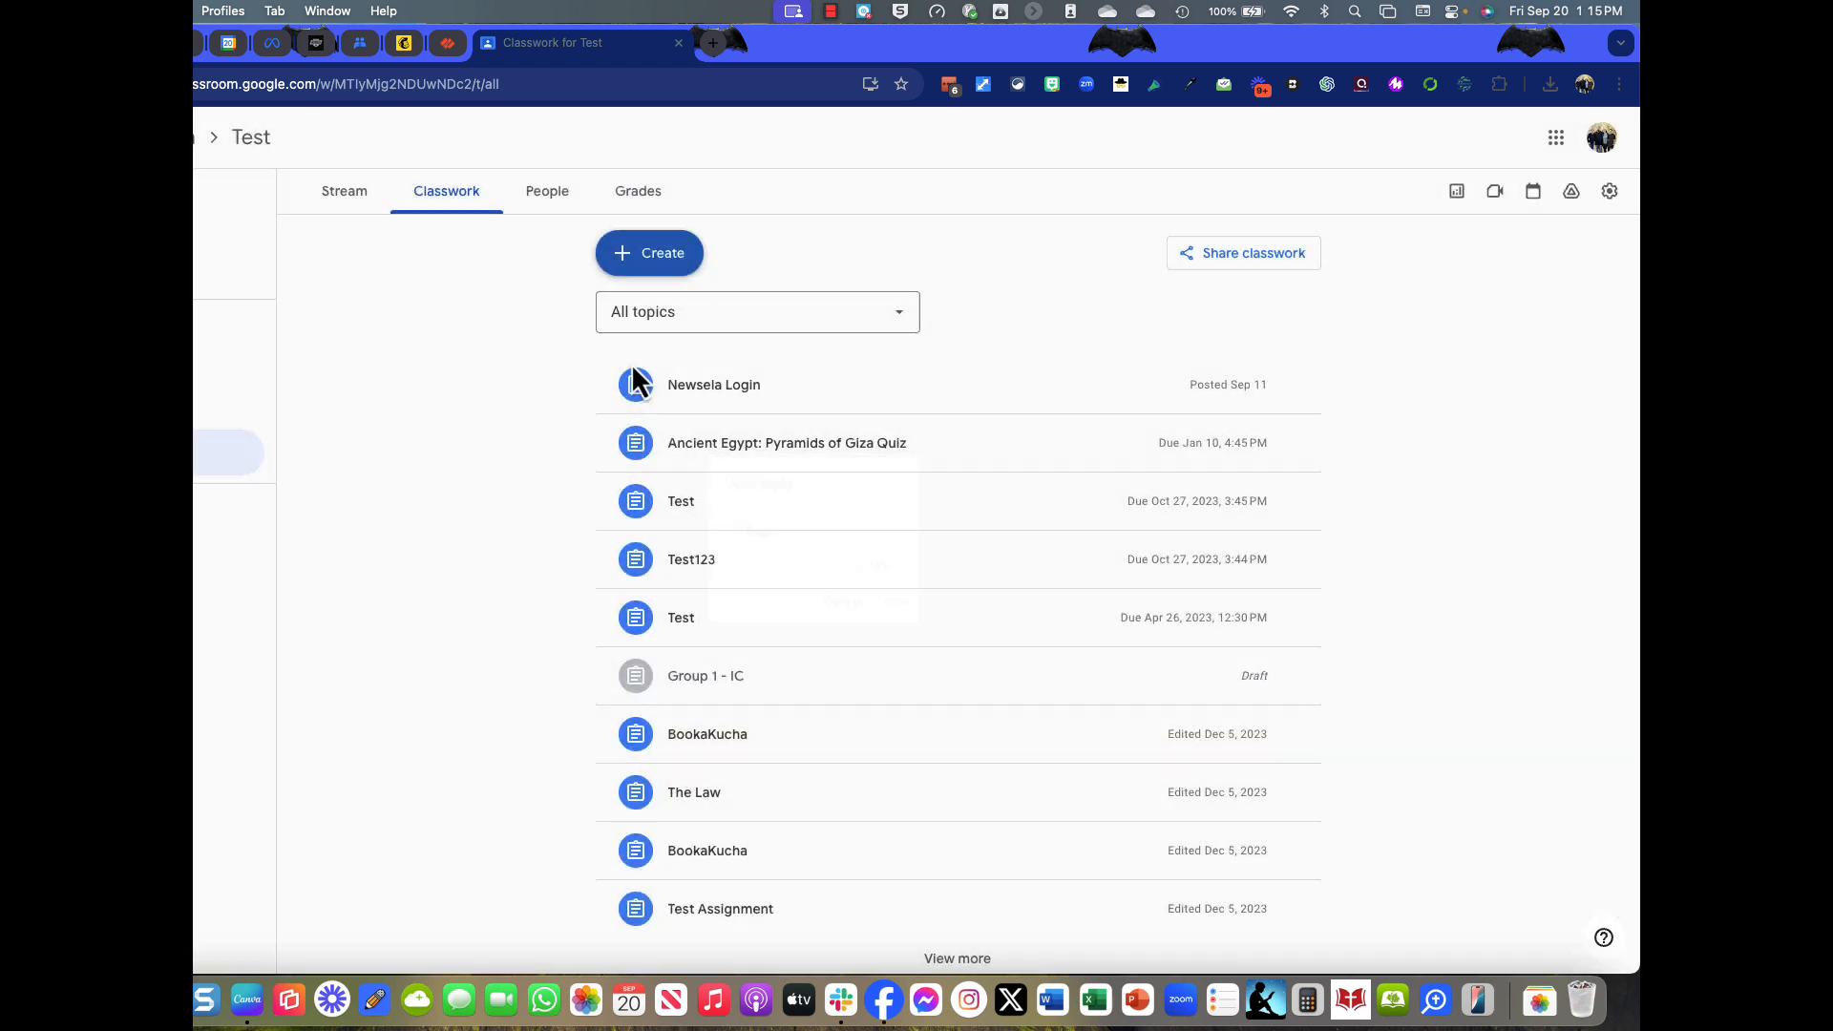
left_click(659, 271)
left_click(668, 456)
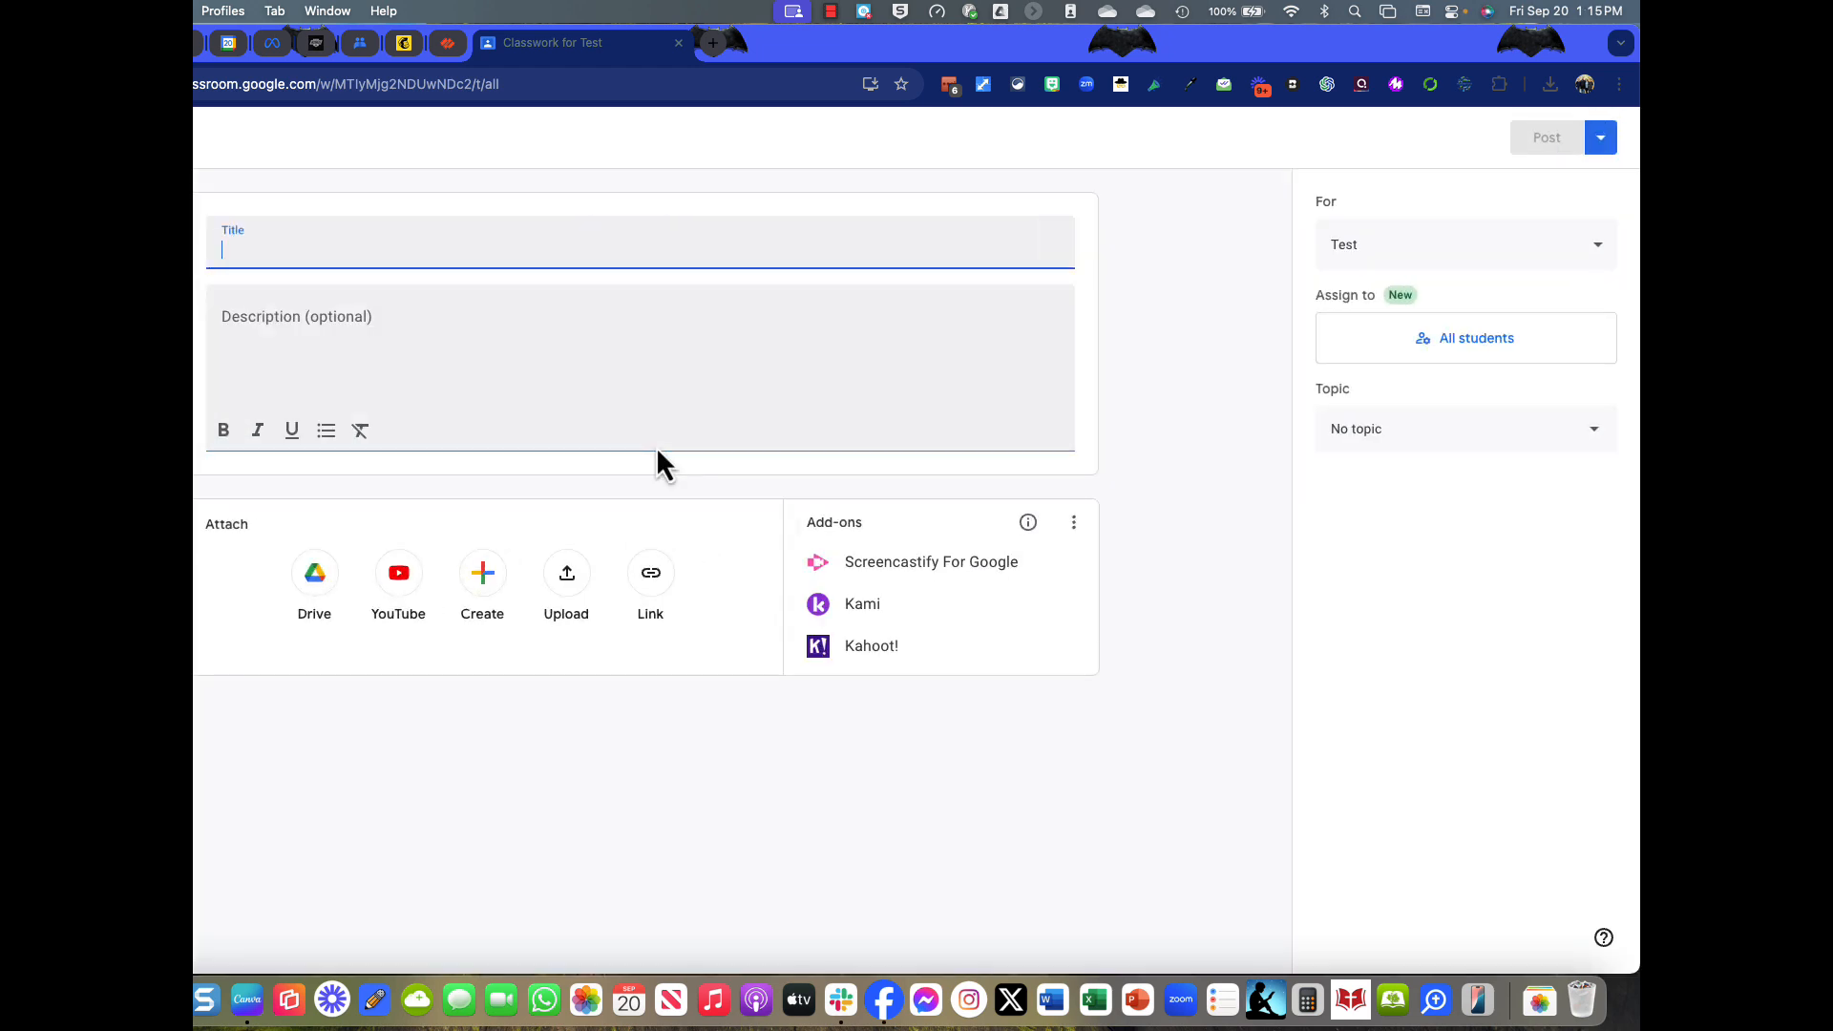
Title the material 'Book Review', describe it as 'Use the QR Codes', and attach the Canva link.
type("Book")
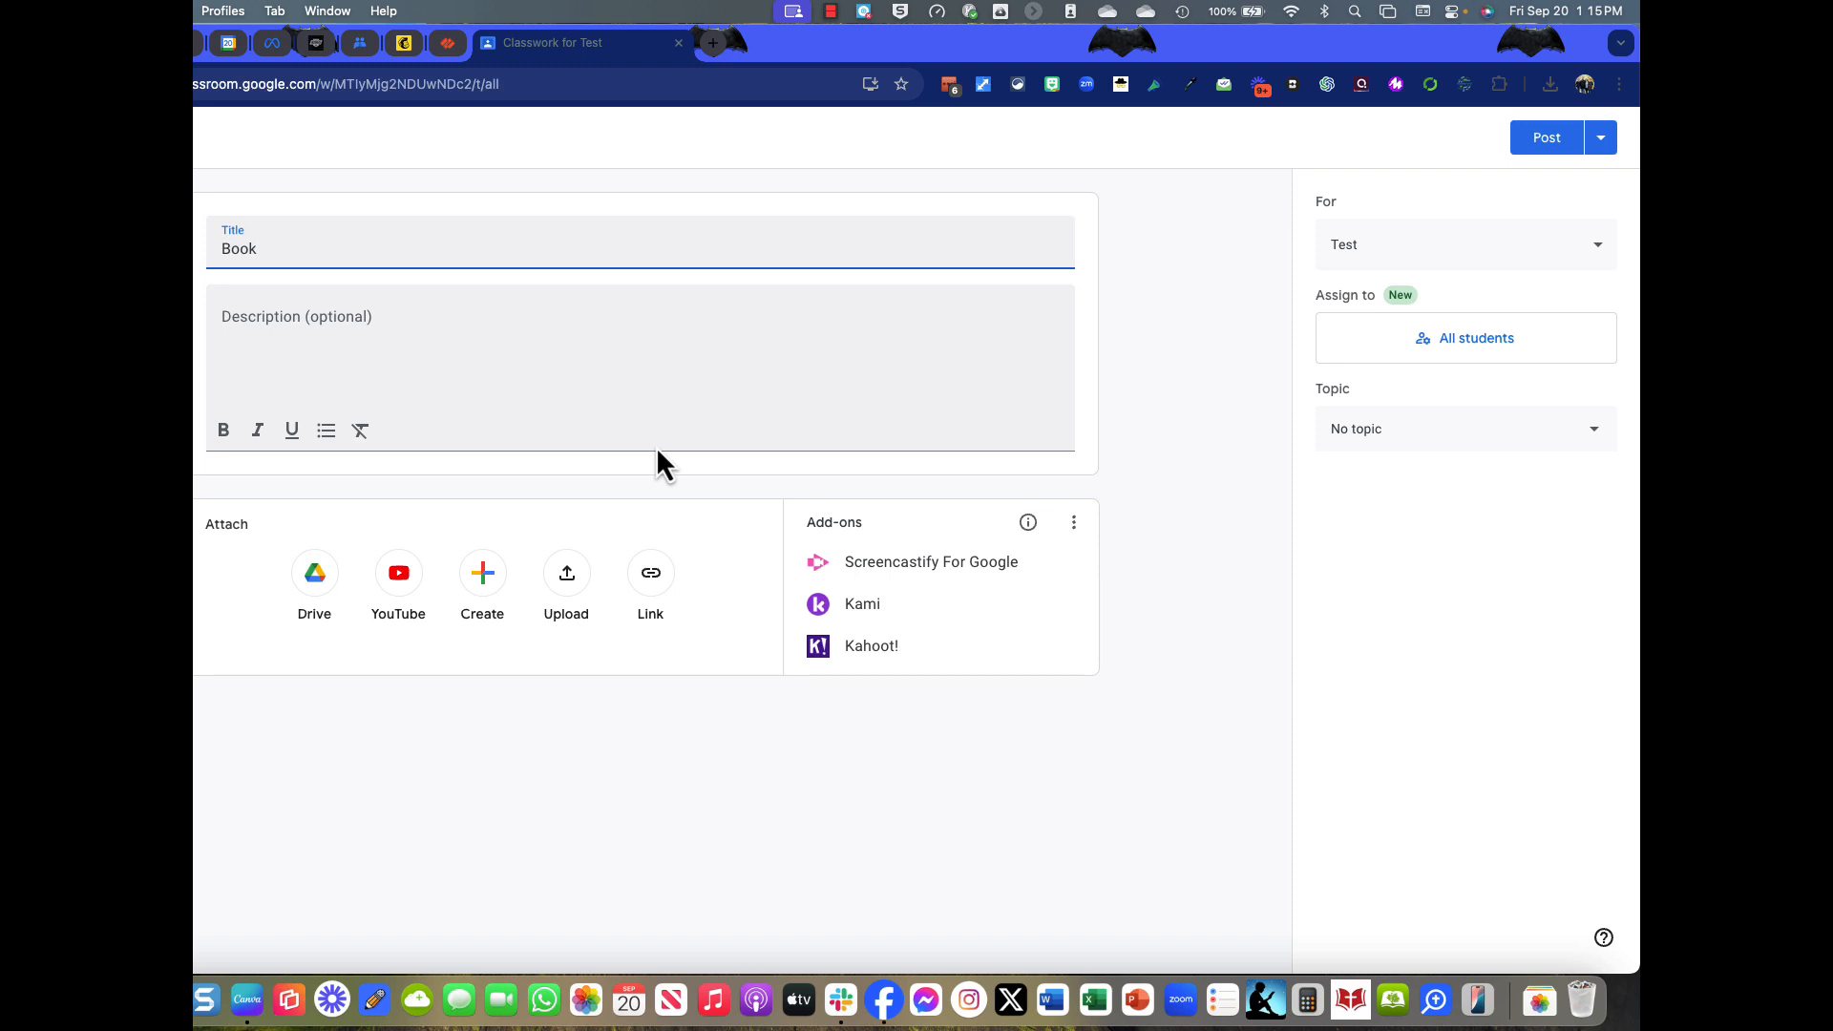
type(" C")
key("BackSpace")
type("Review")
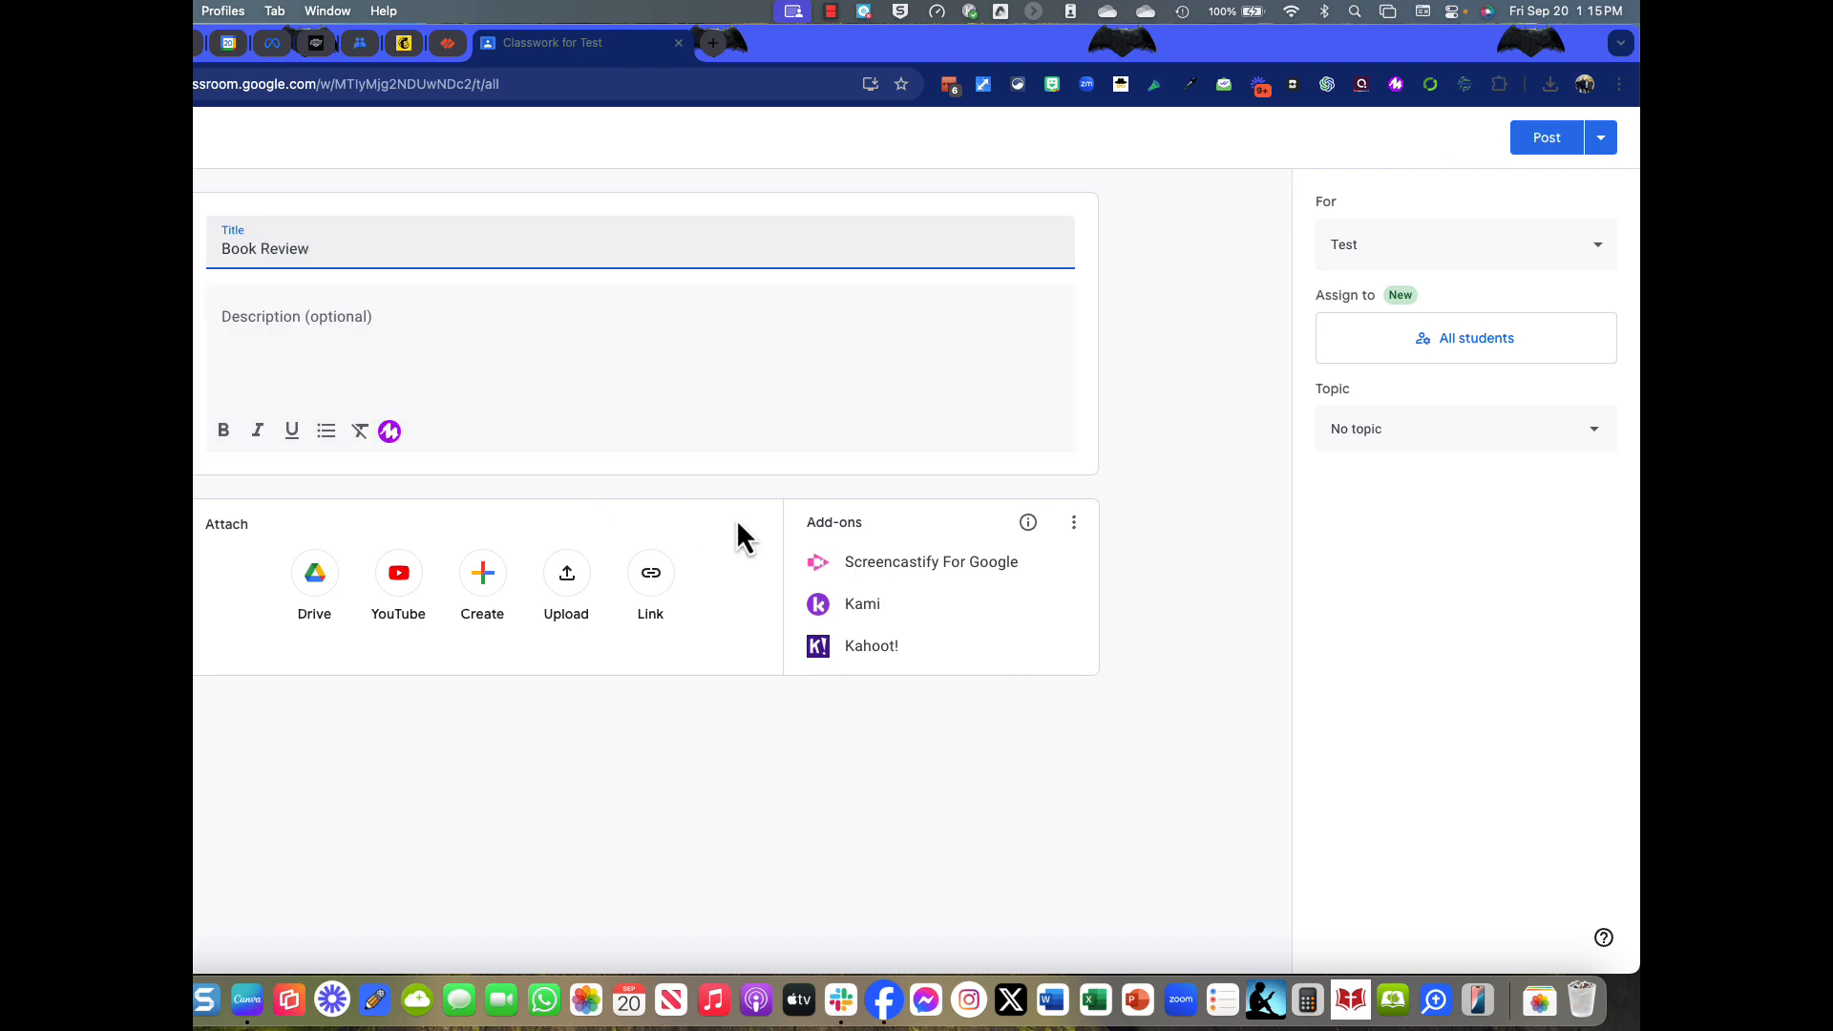
left_click(672, 311)
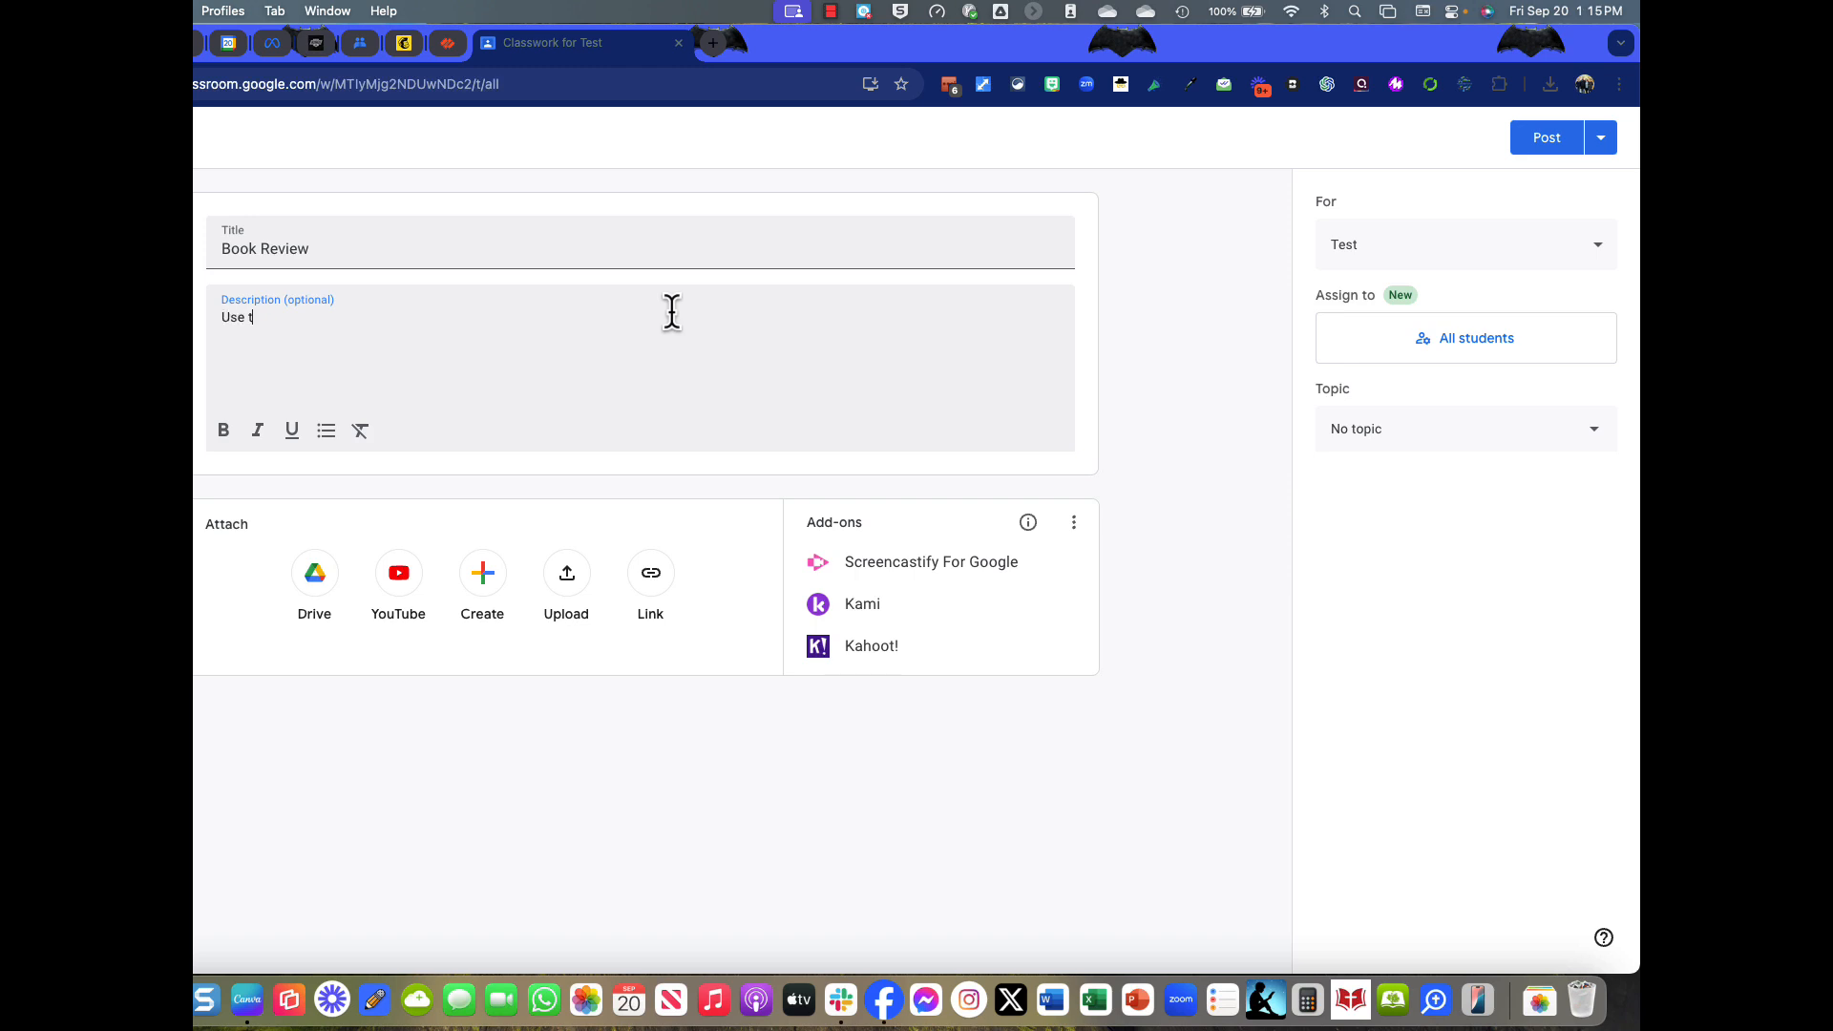
type("Use the QR Codes to learn more about the books.")
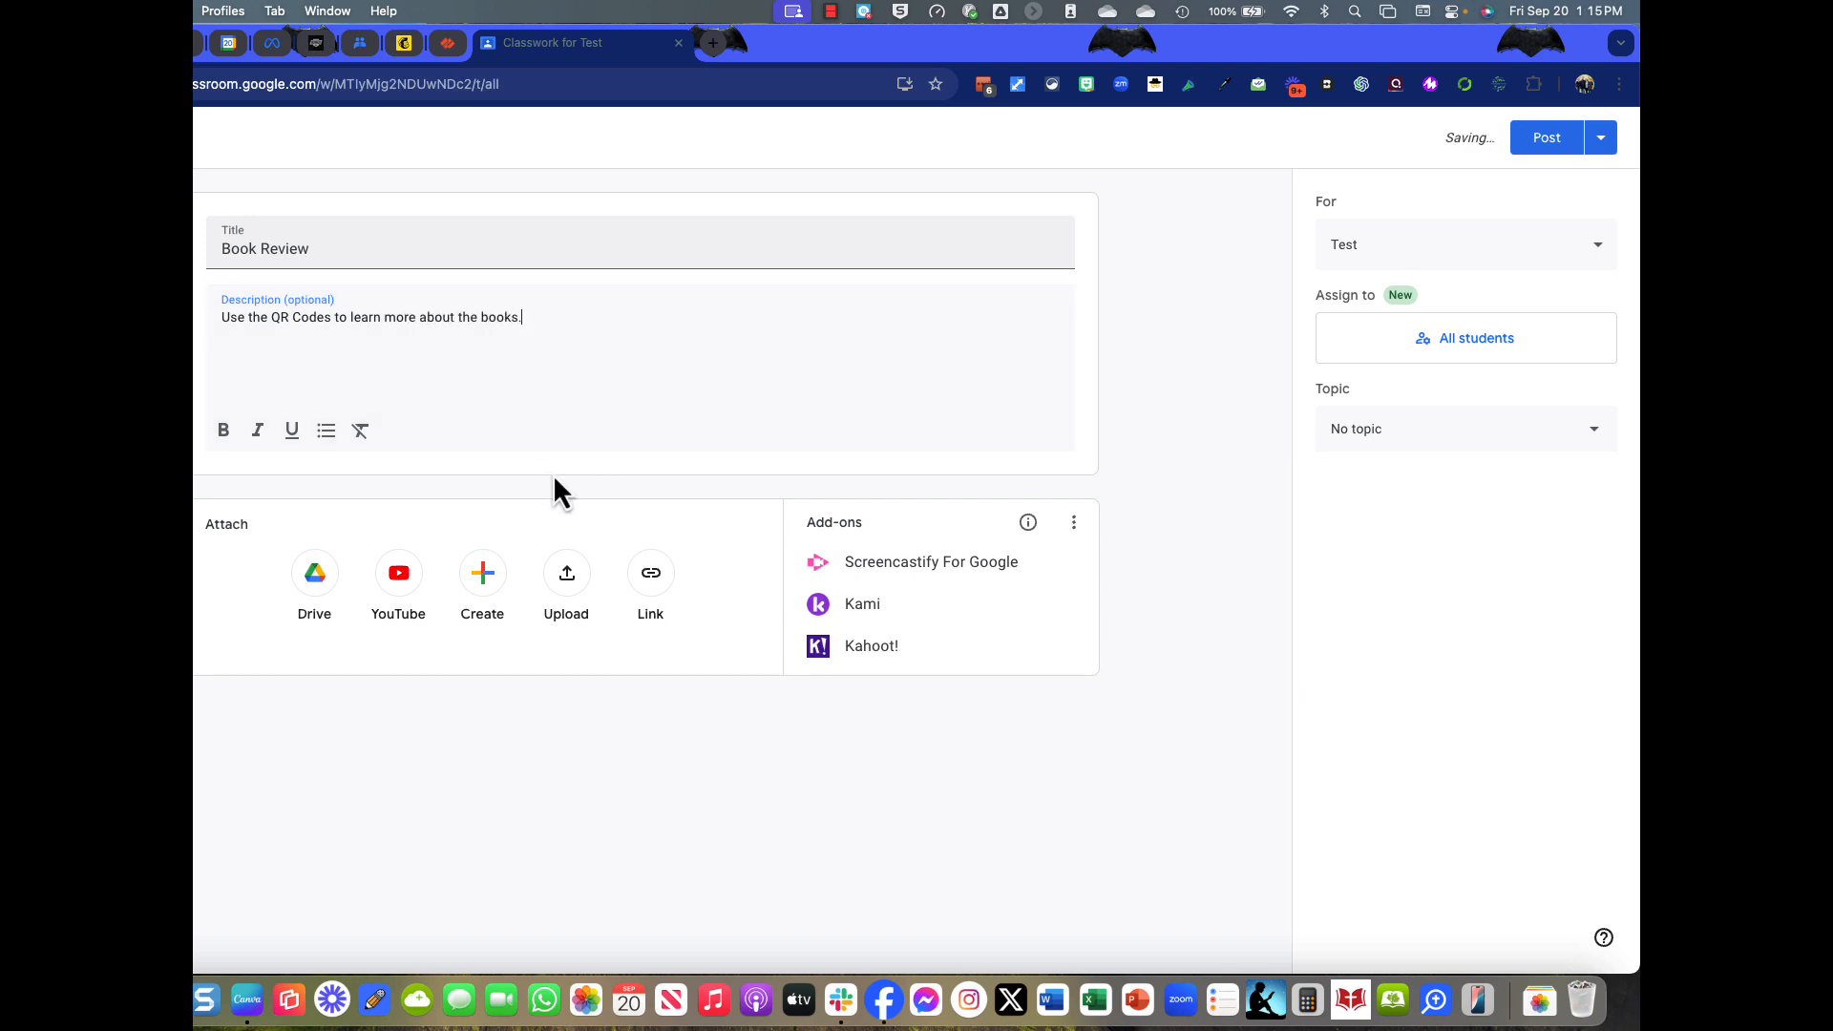
left_click(638, 583)
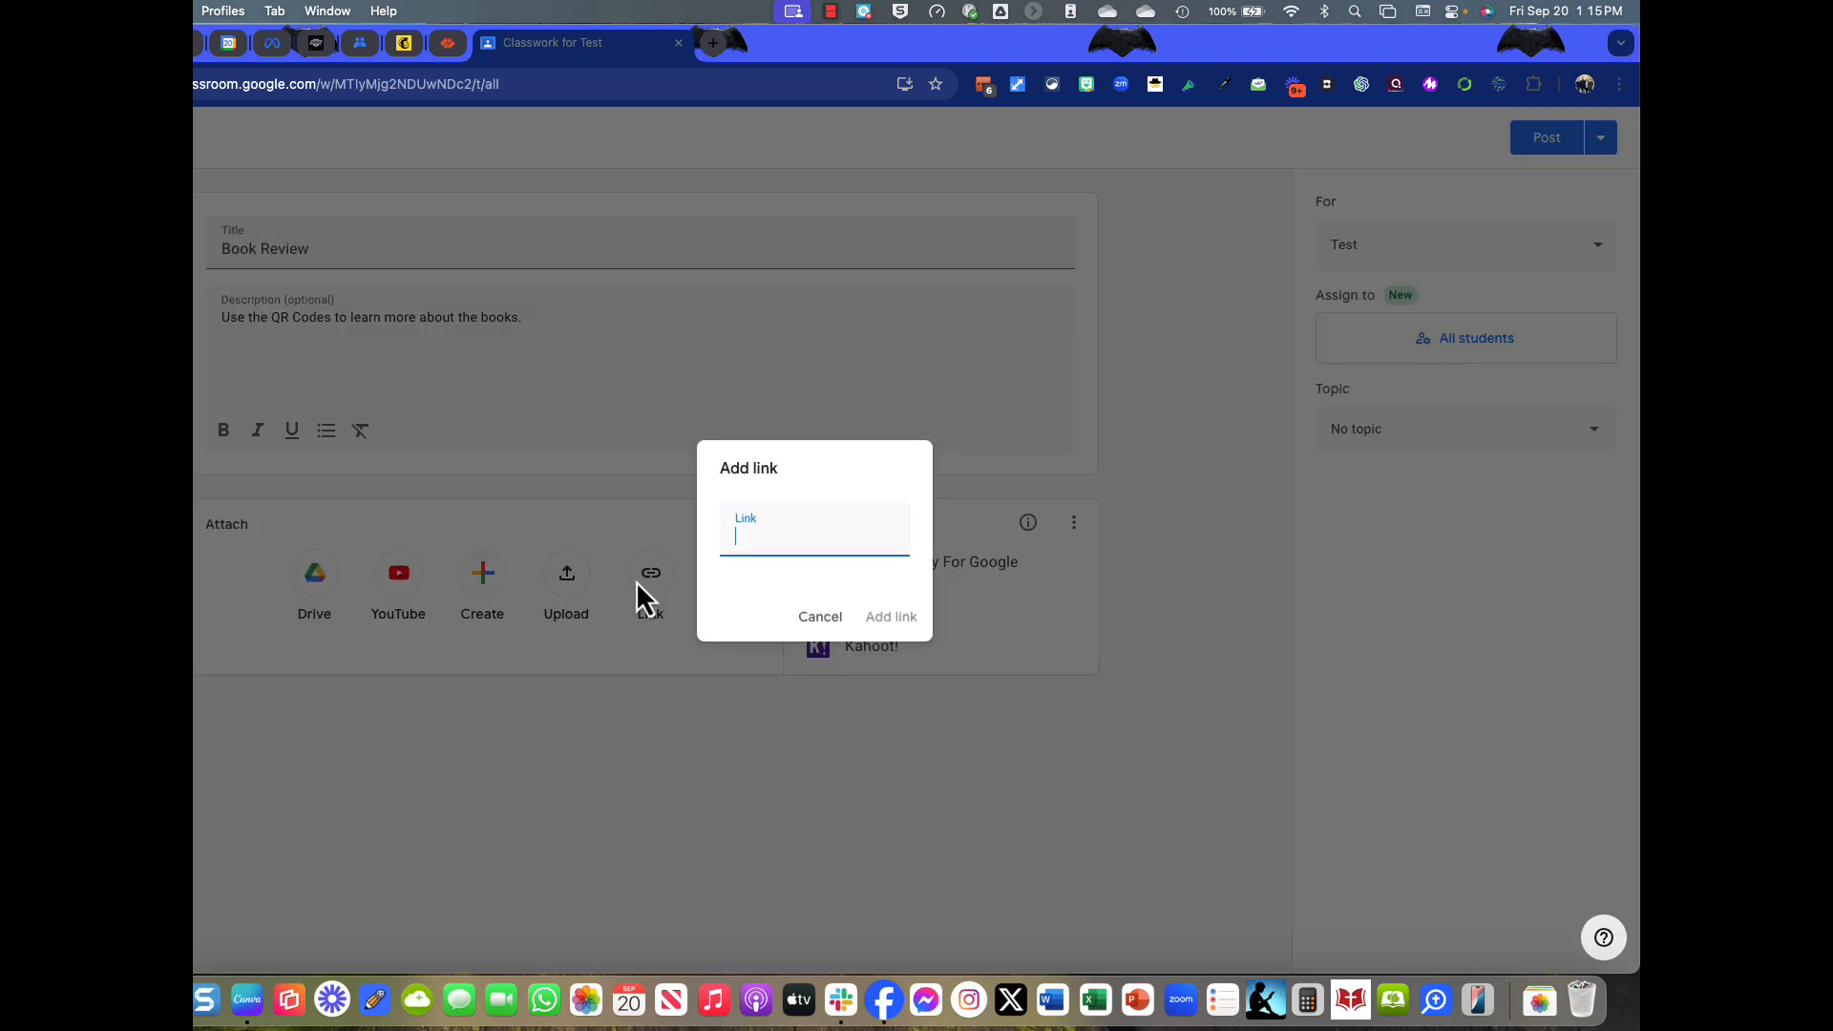
type("https://hauptman.my.canva.site/lord-of")
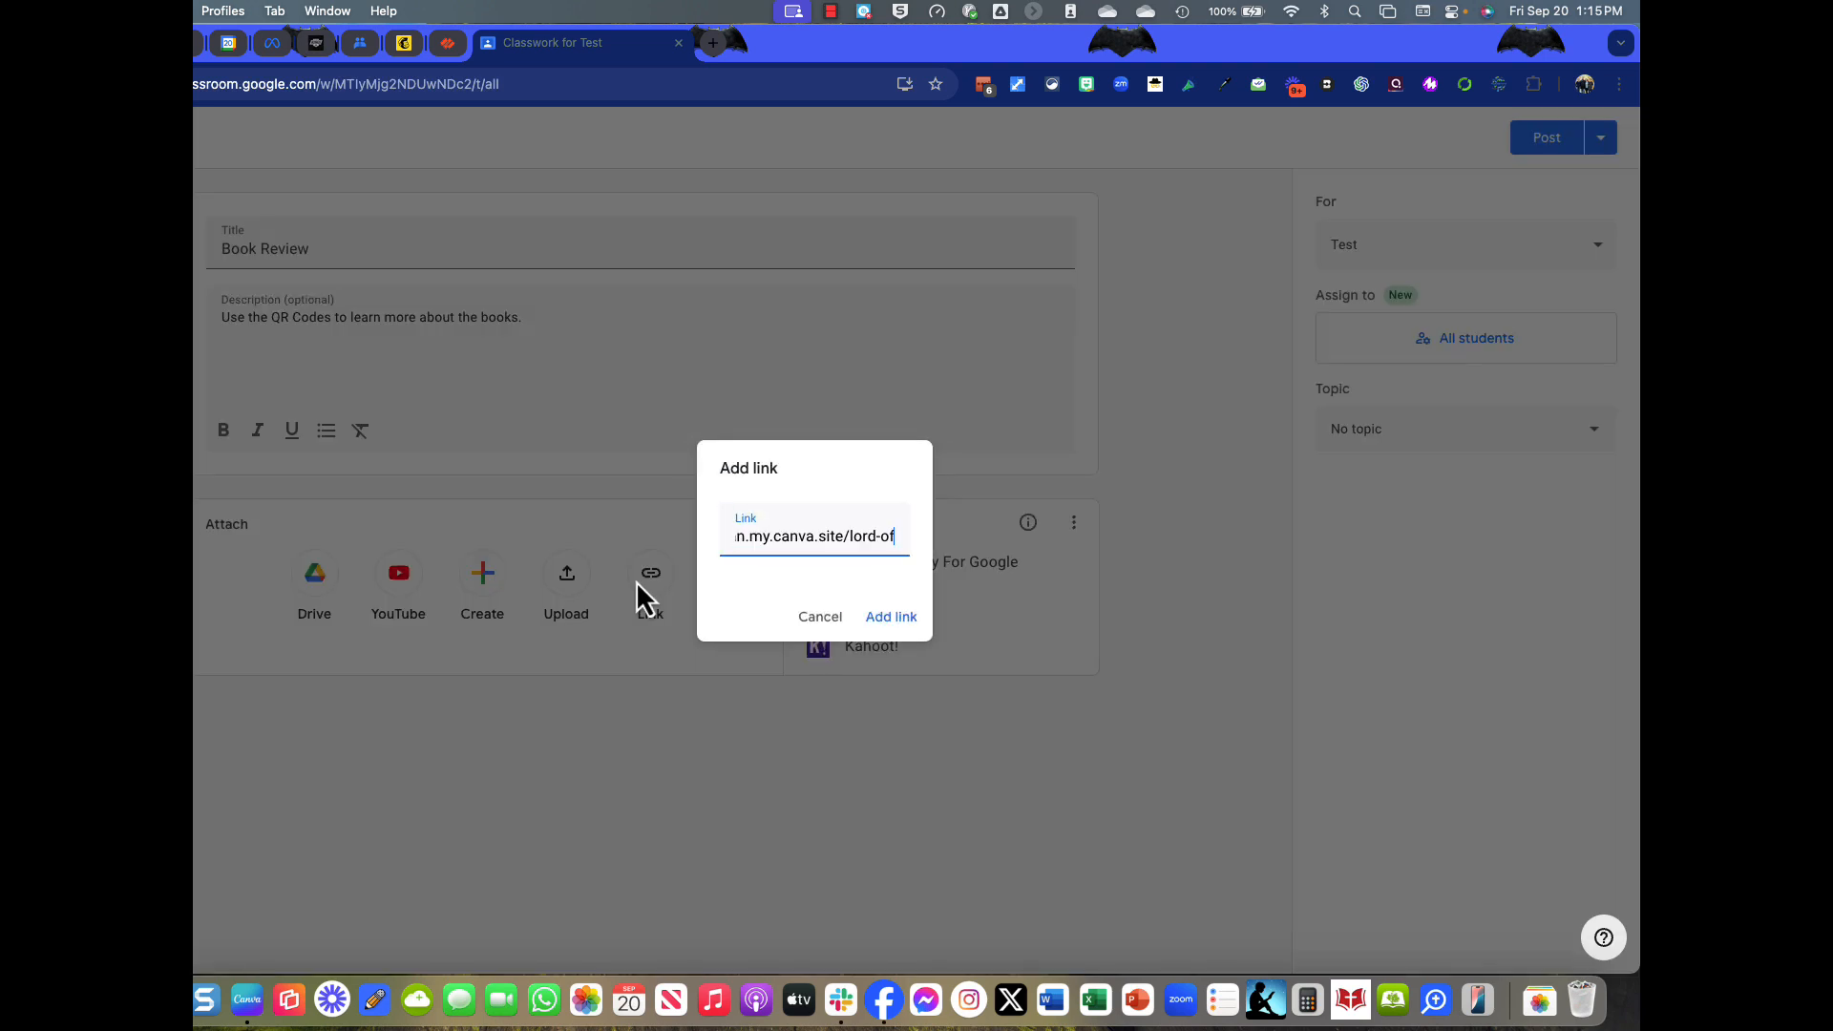
left_click(891, 617)
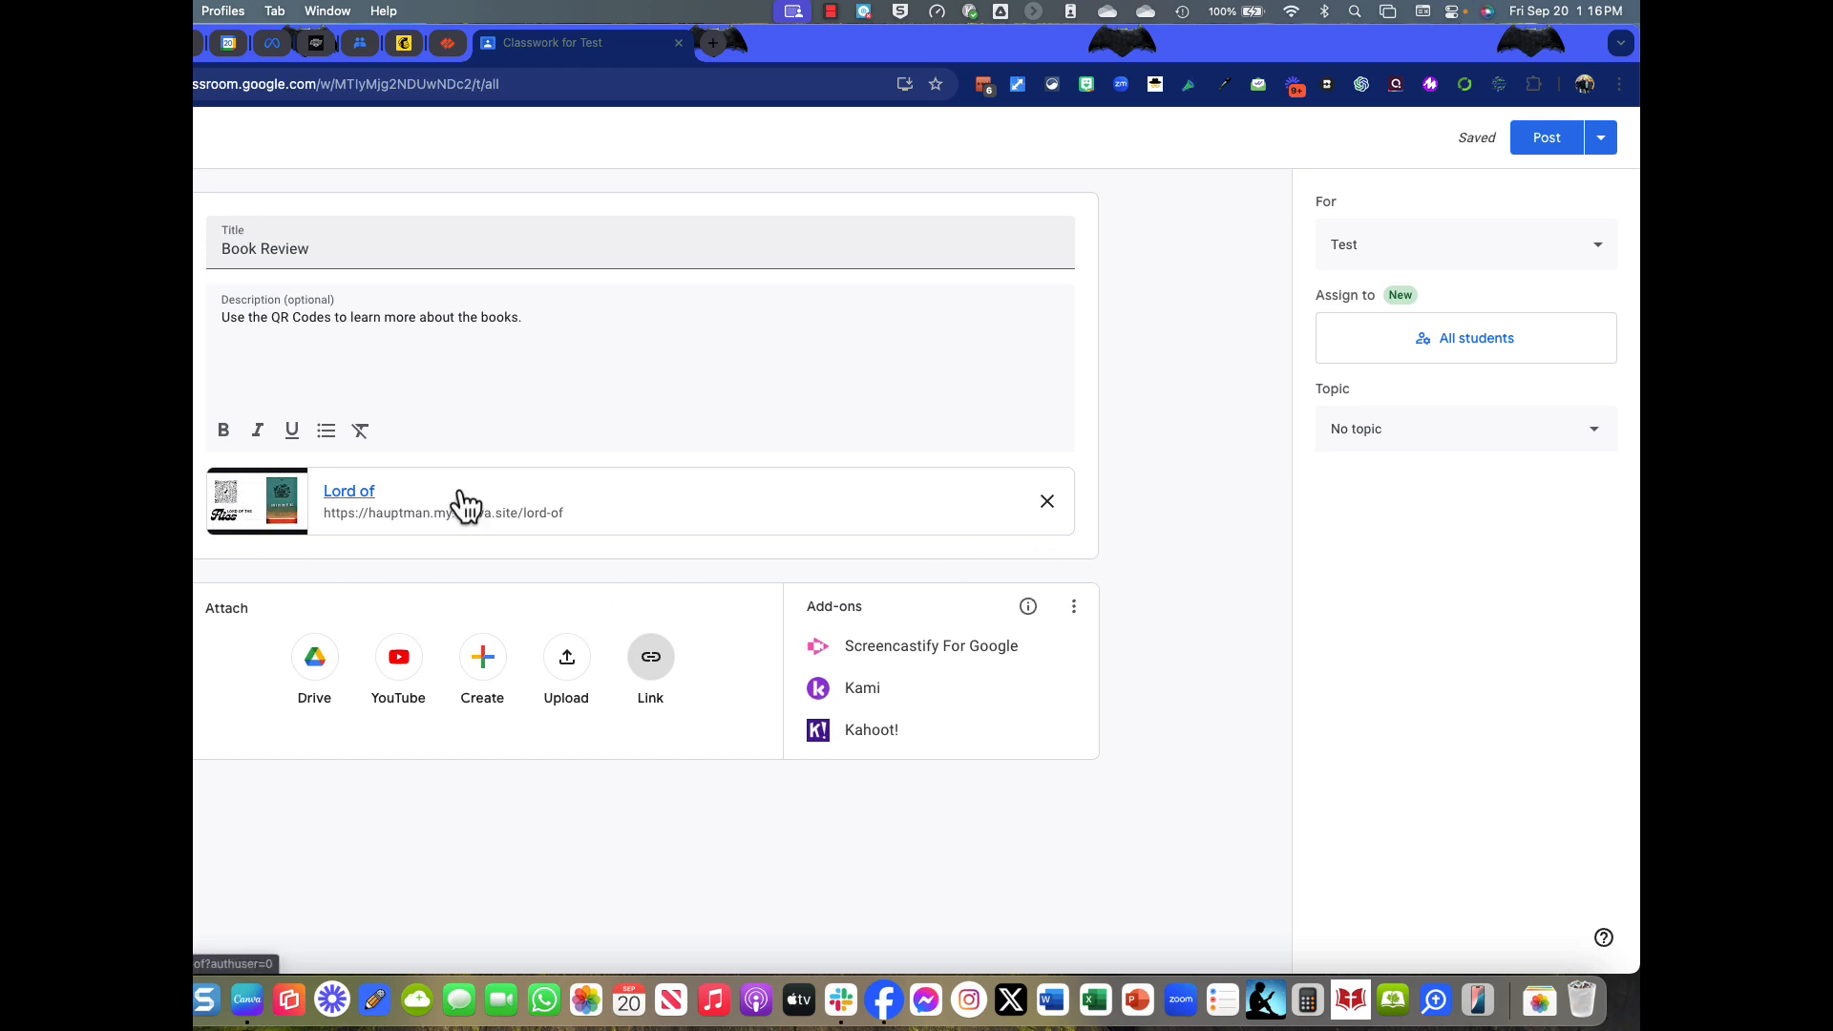
Assign the material to all students, post it, and expand the Book Review post.
left_click(1430, 350)
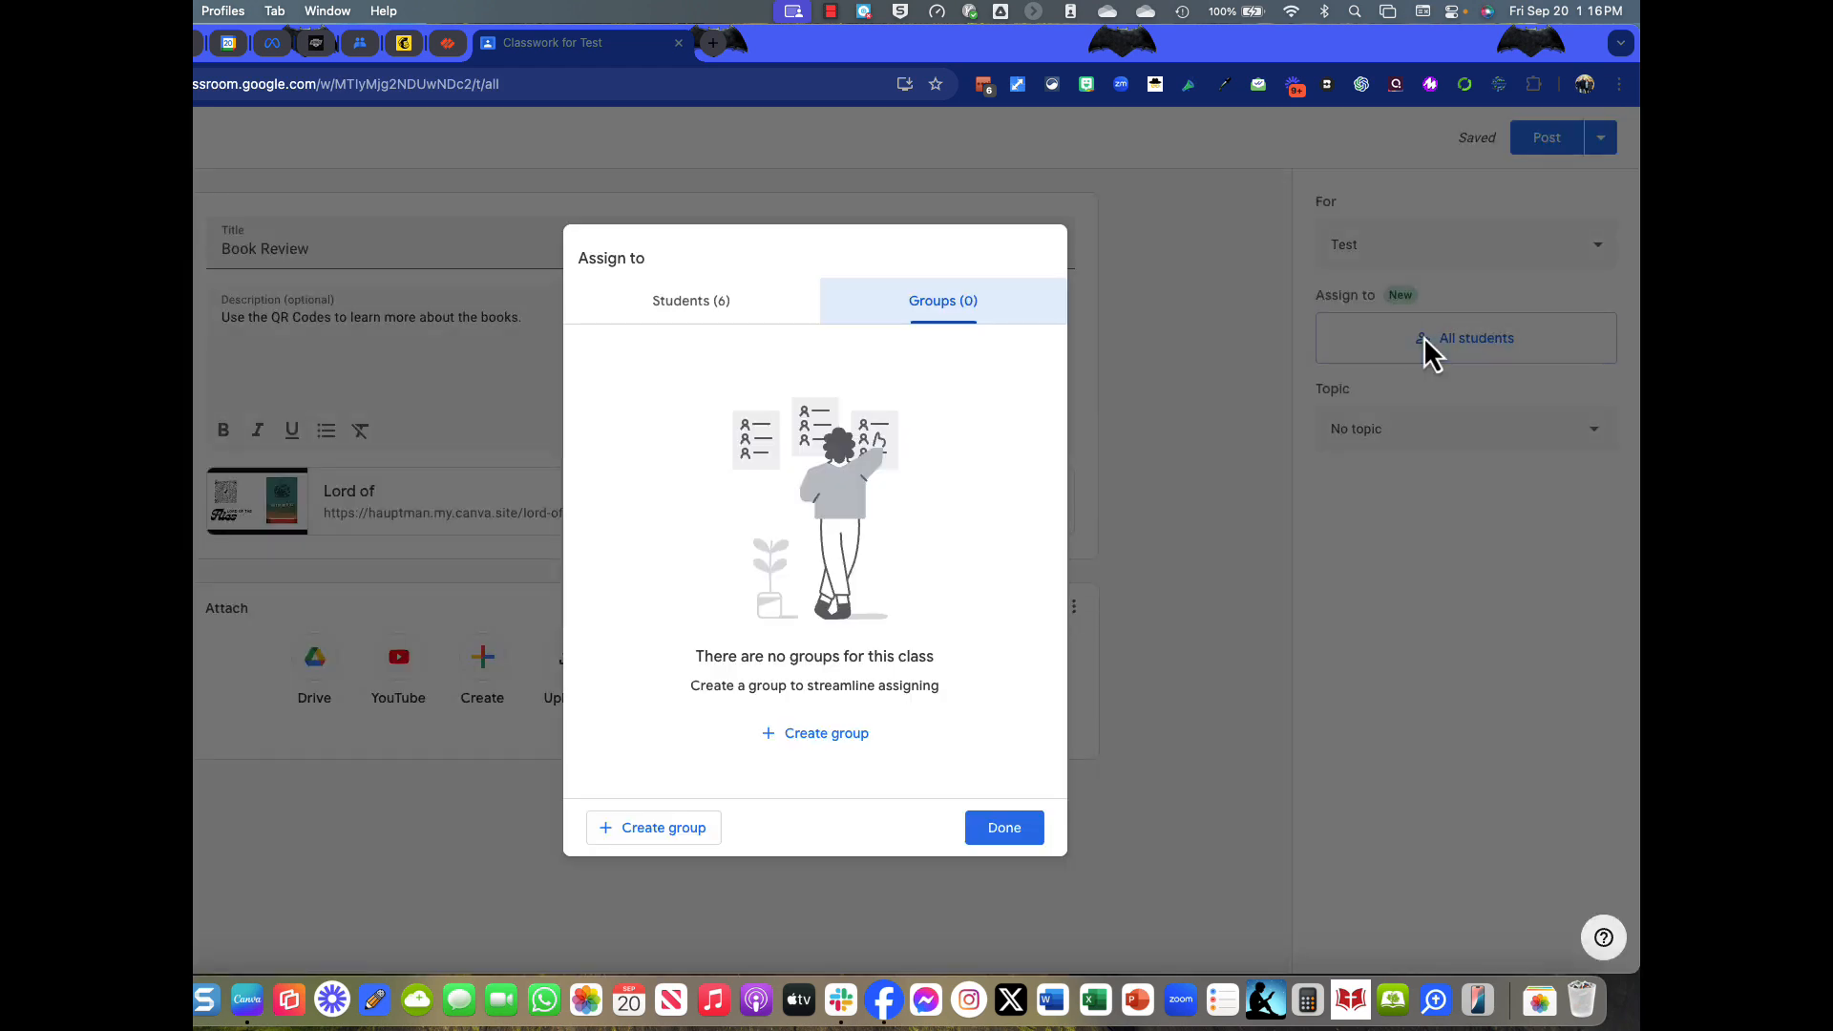
left_click(737, 305)
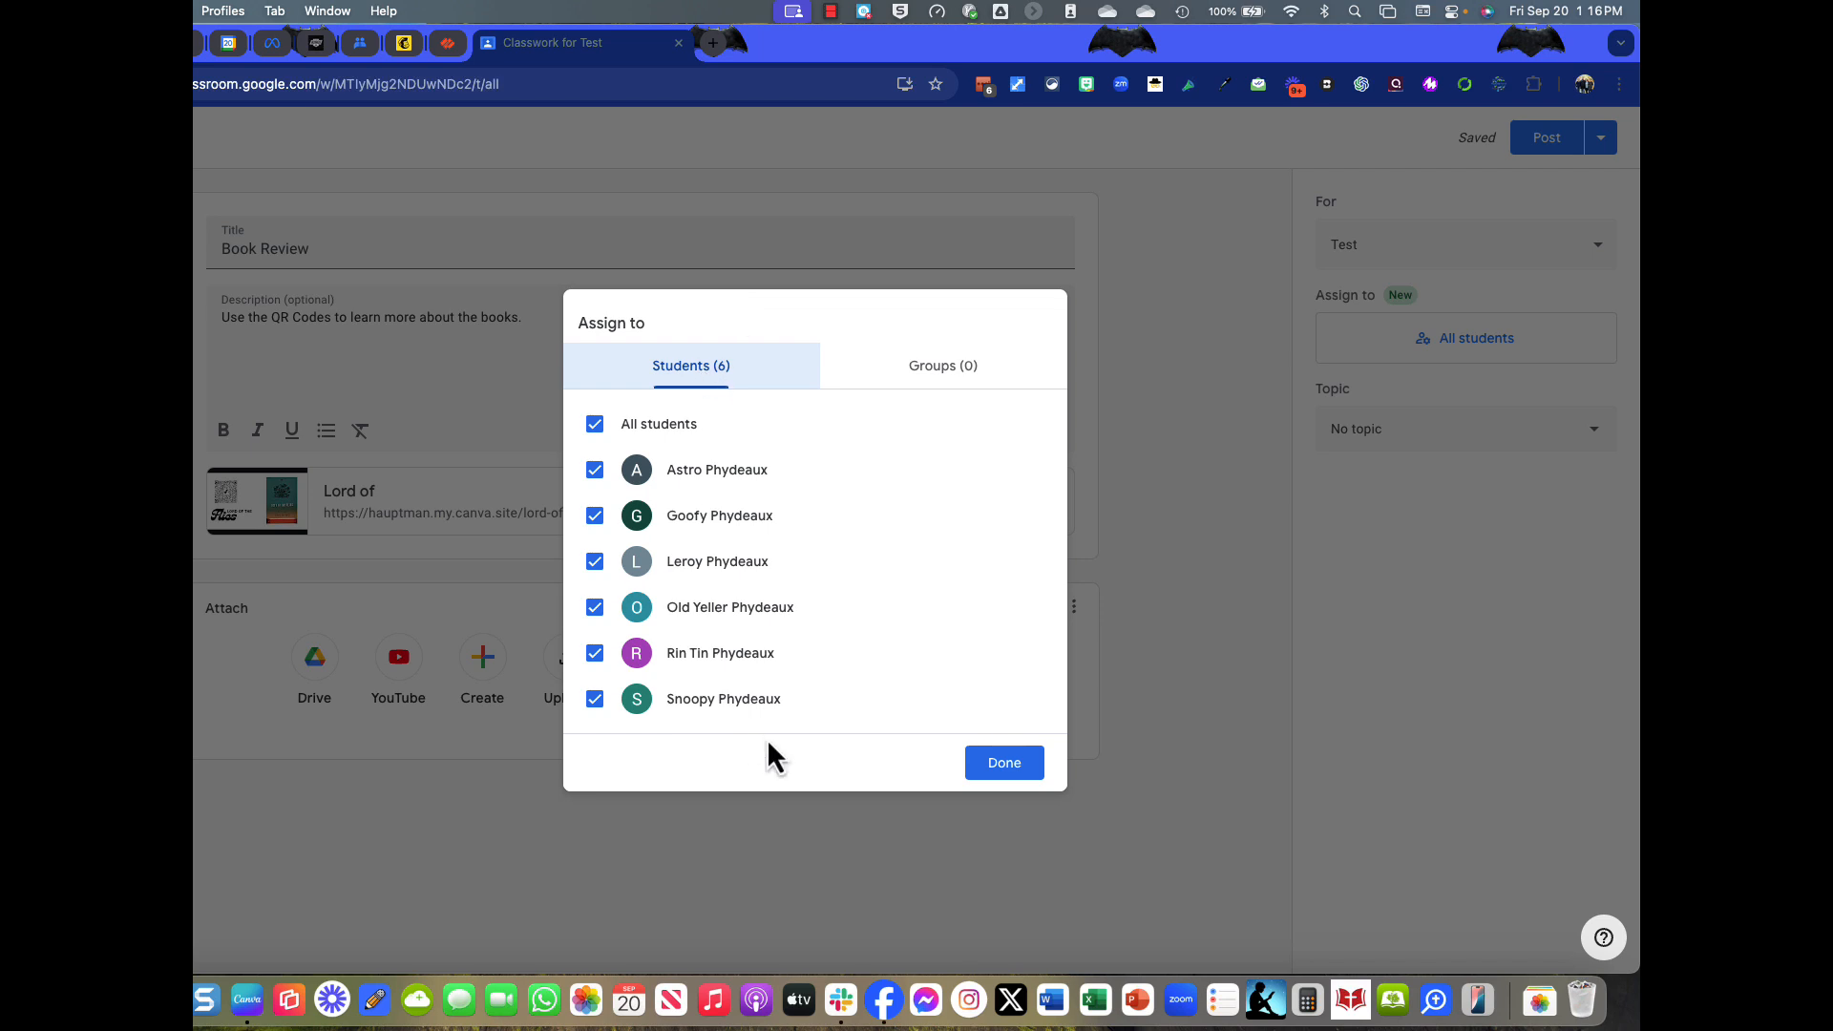
left_click(1011, 775)
left_click(1545, 142)
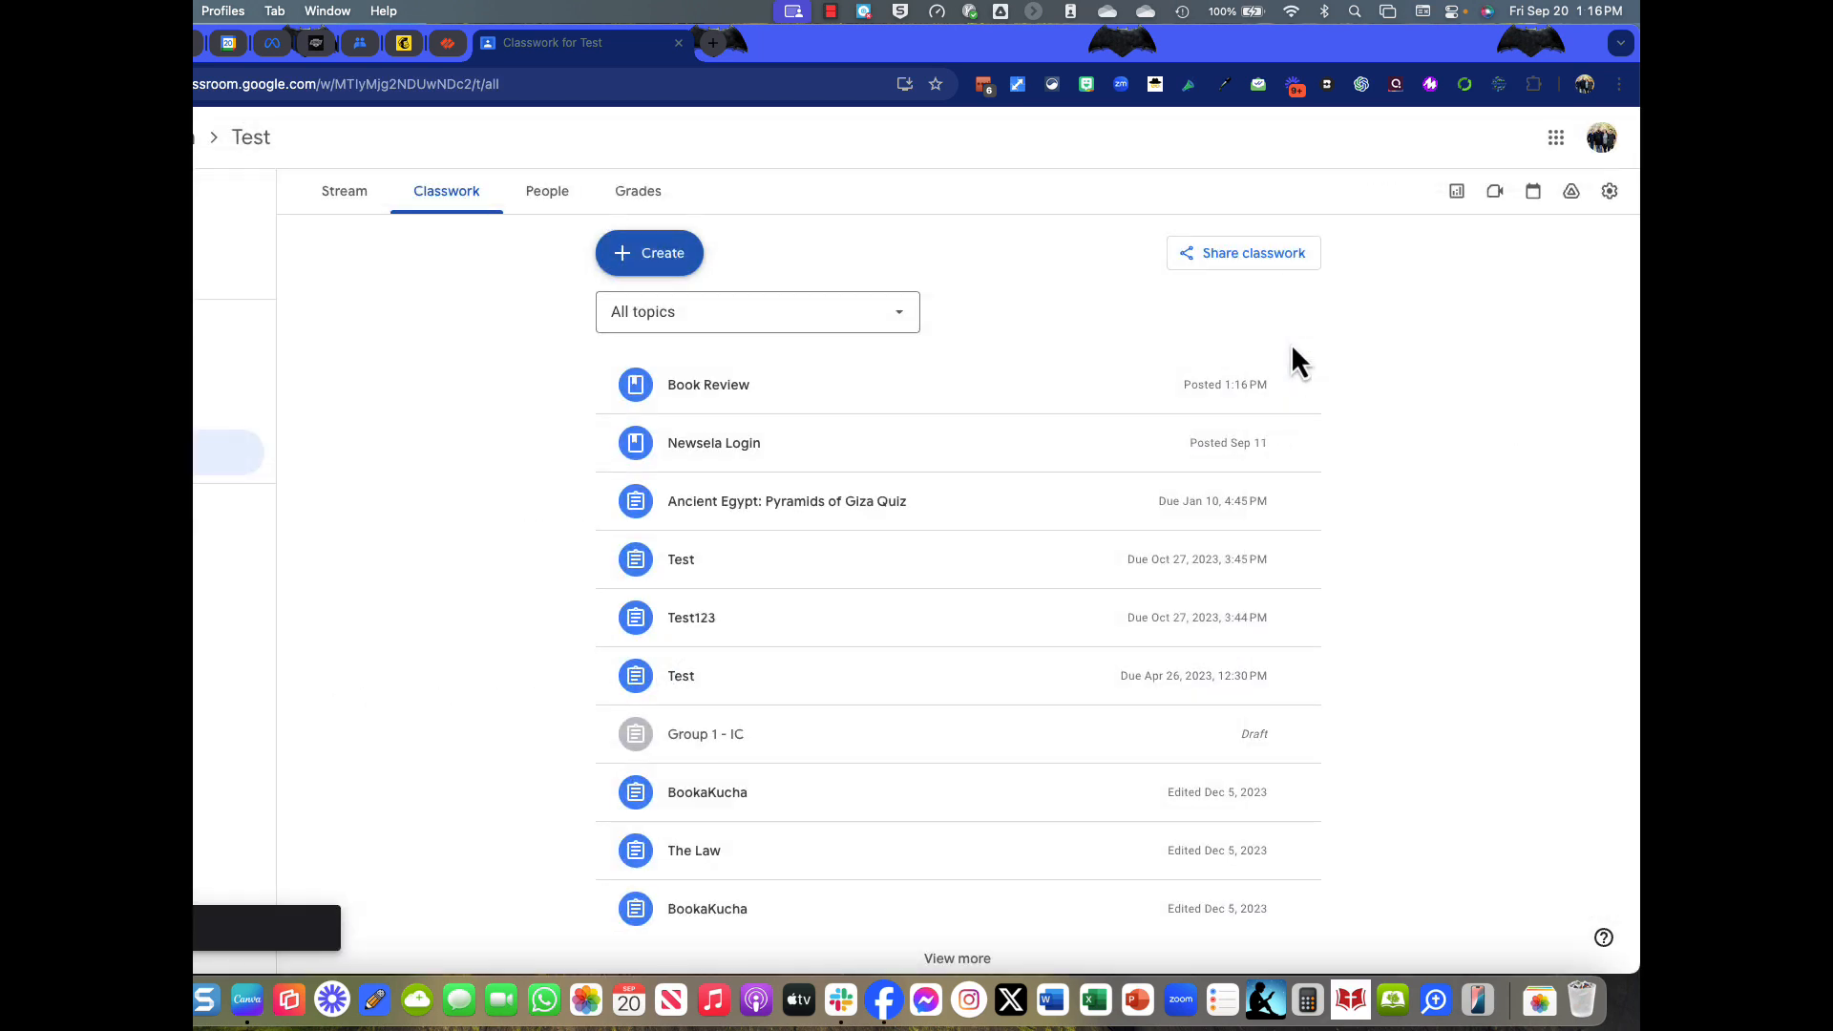
left_click(688, 408)
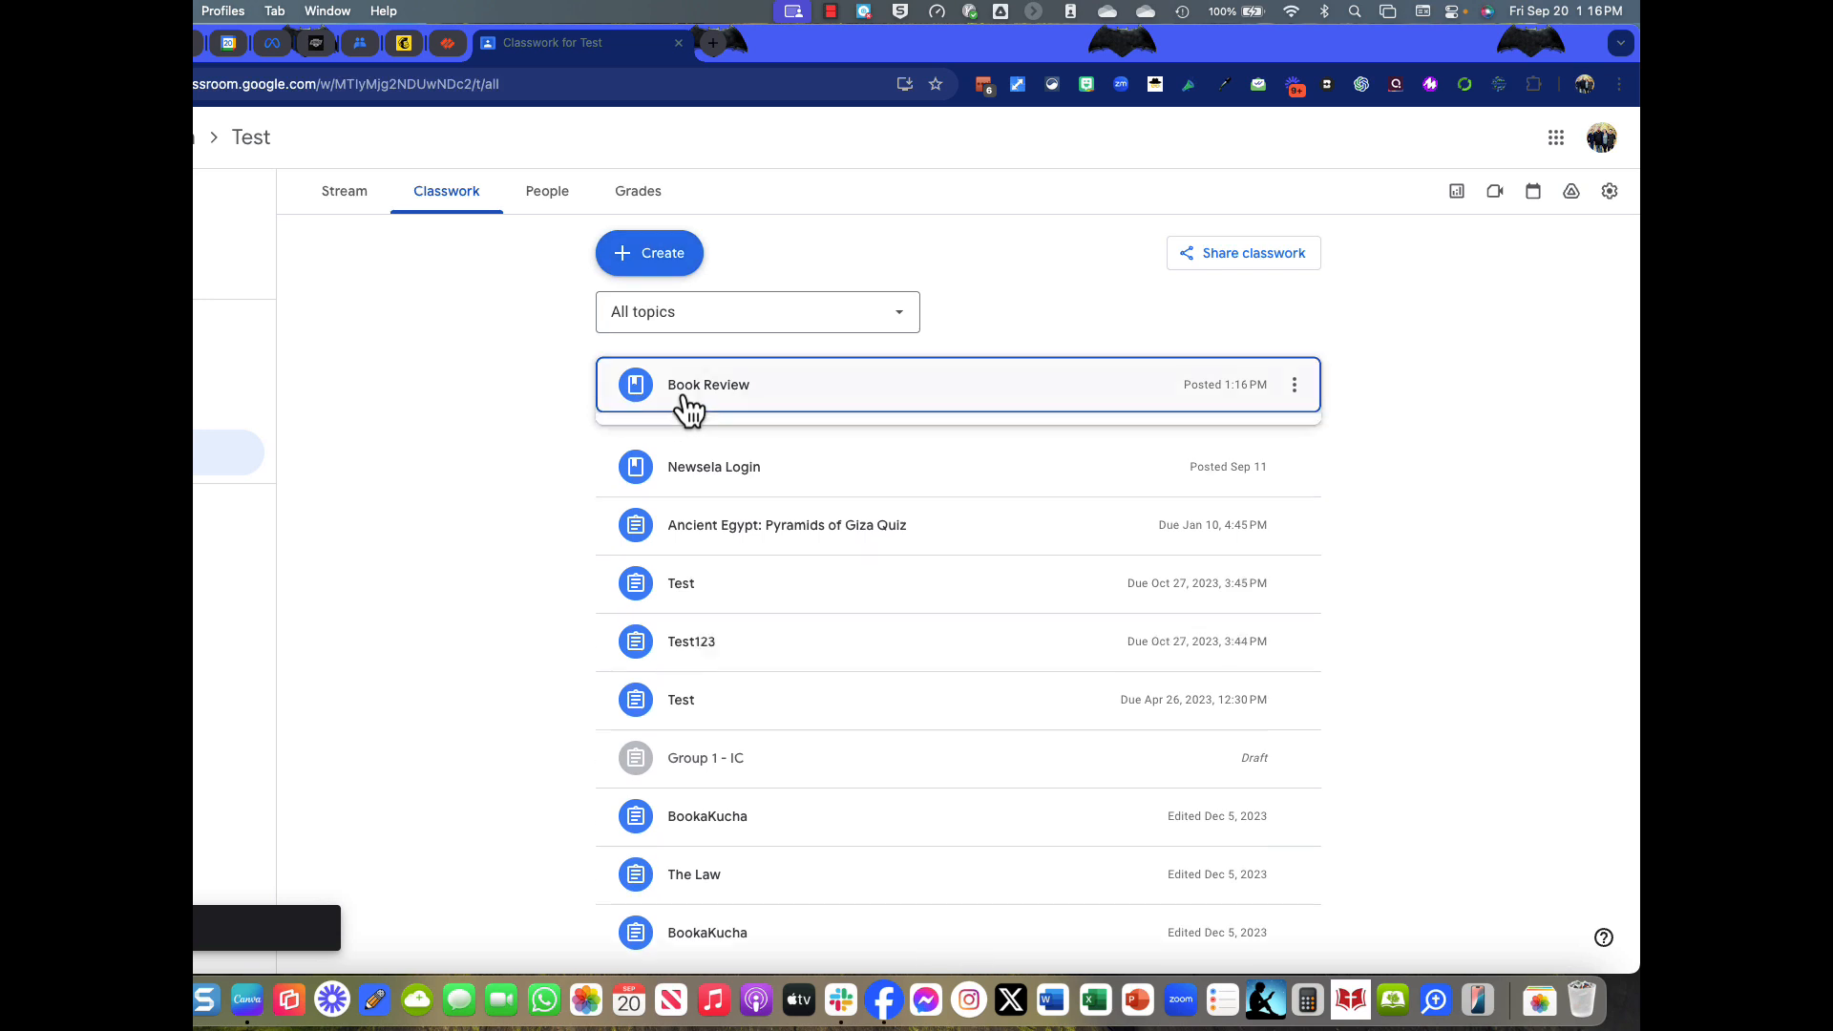
Return to Canva, reopen the design for editing, and drag page 2's QR code left under the title.
left_click(679, 43)
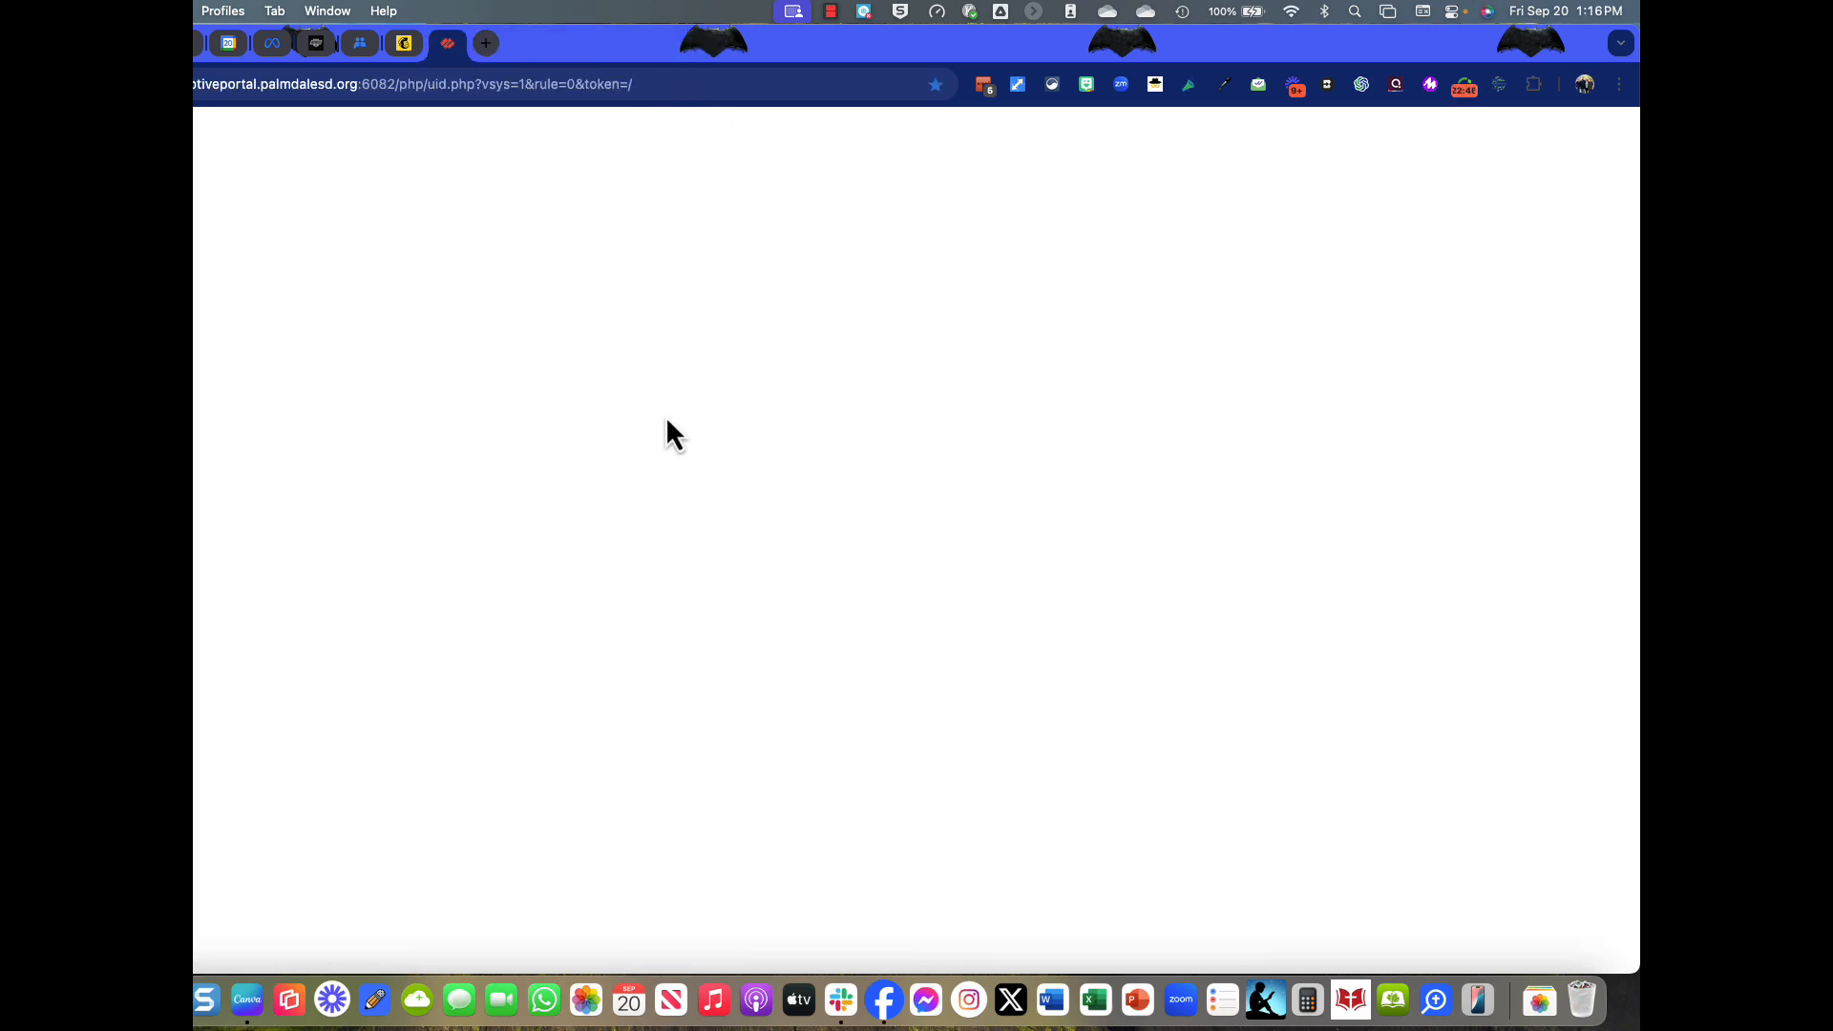
left_click(247, 998)
left_click(1386, 252)
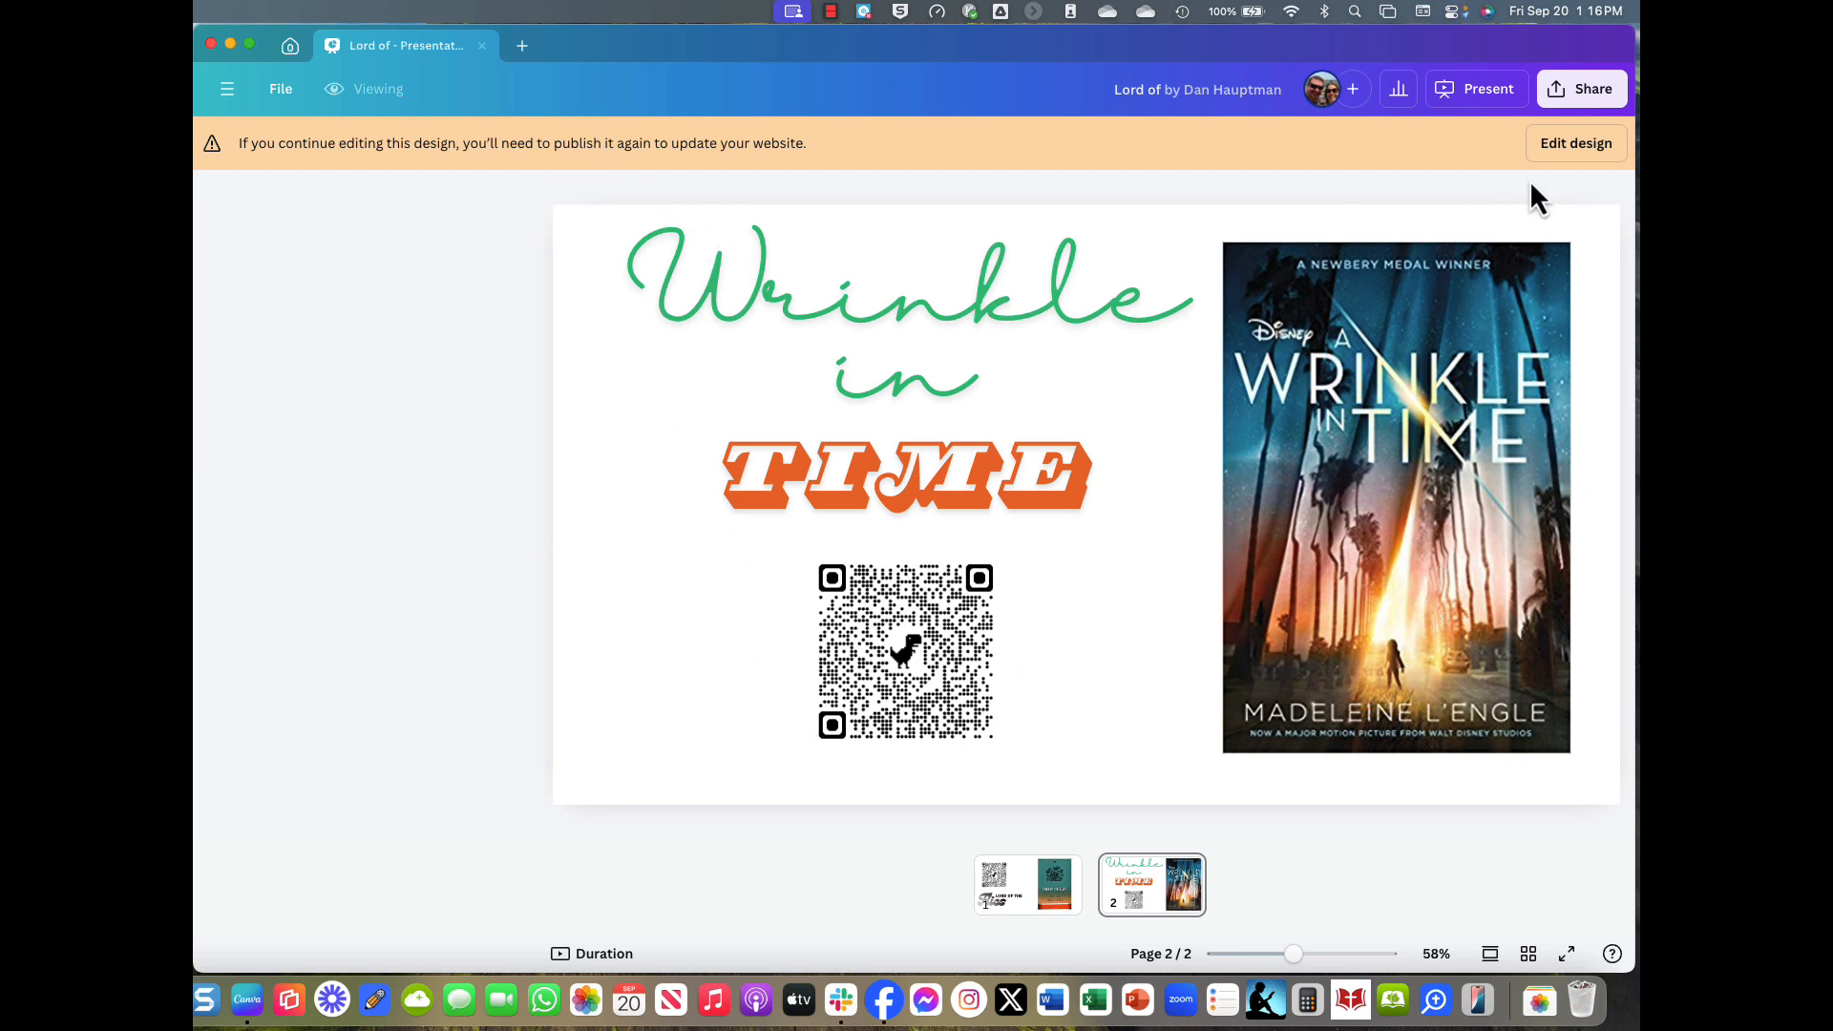
left_click(1567, 151)
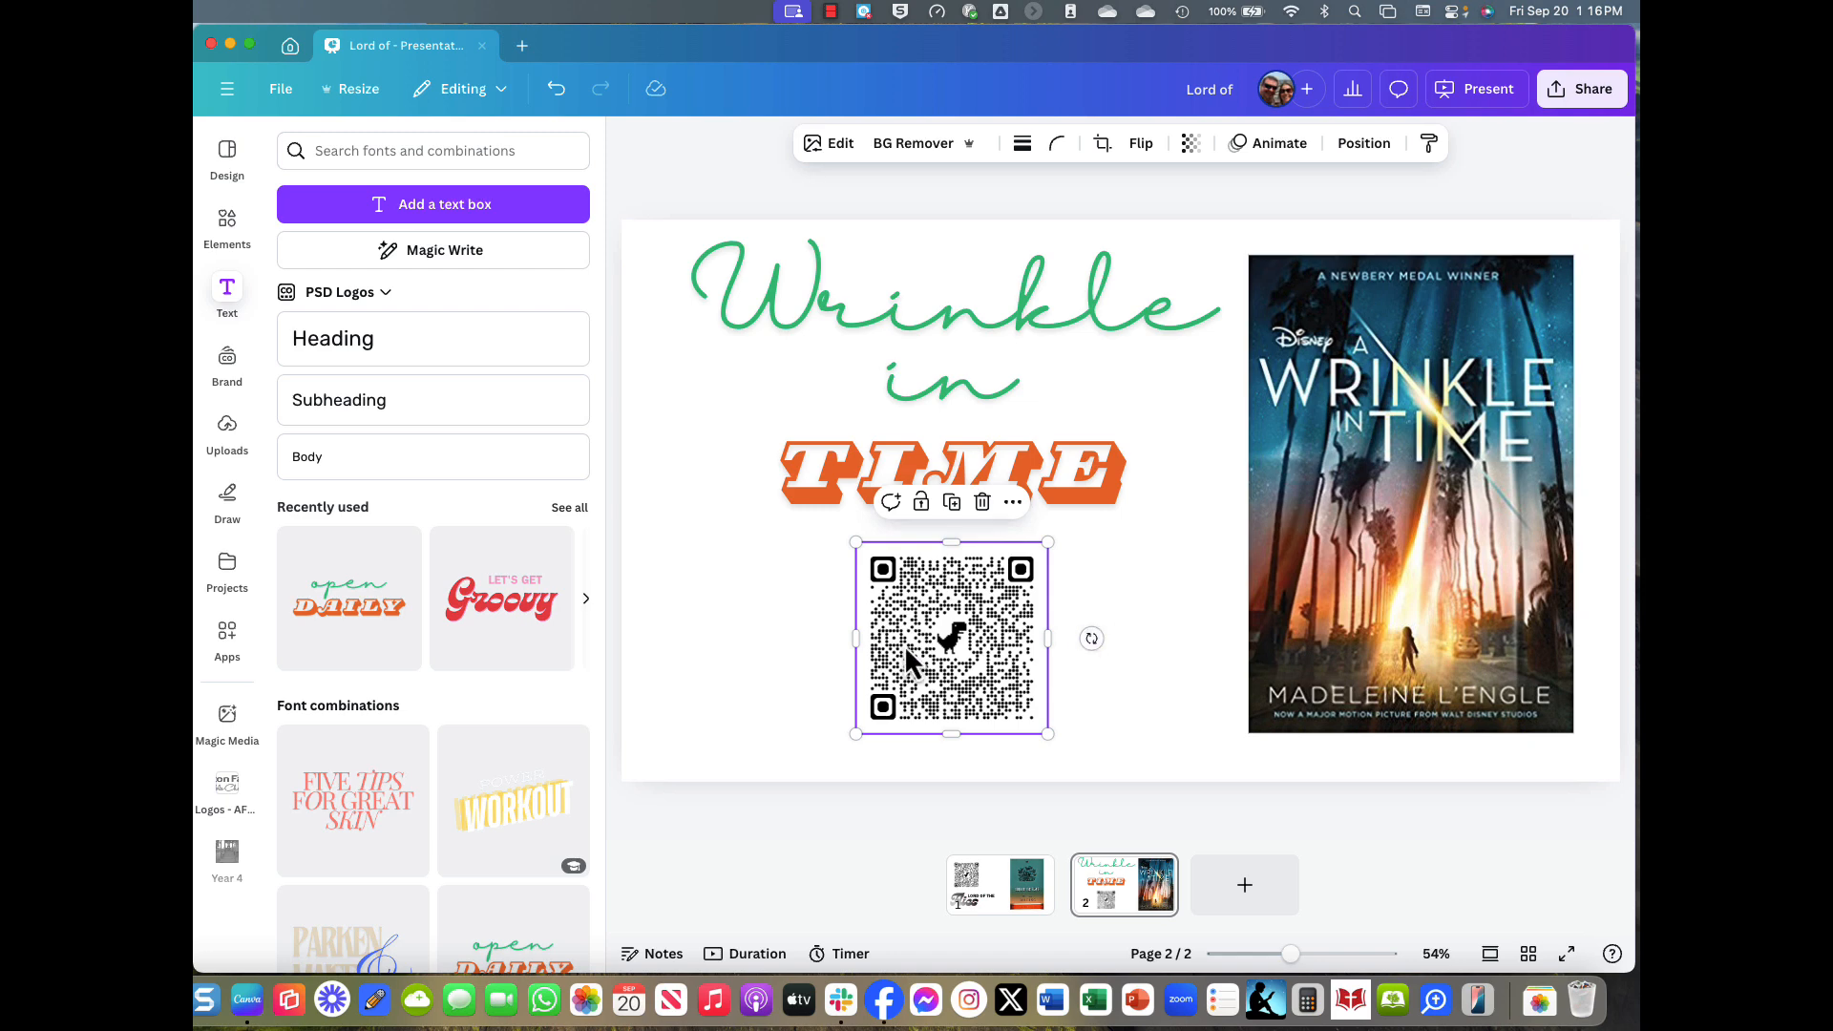
left_click_drag(903, 644, 703, 639)
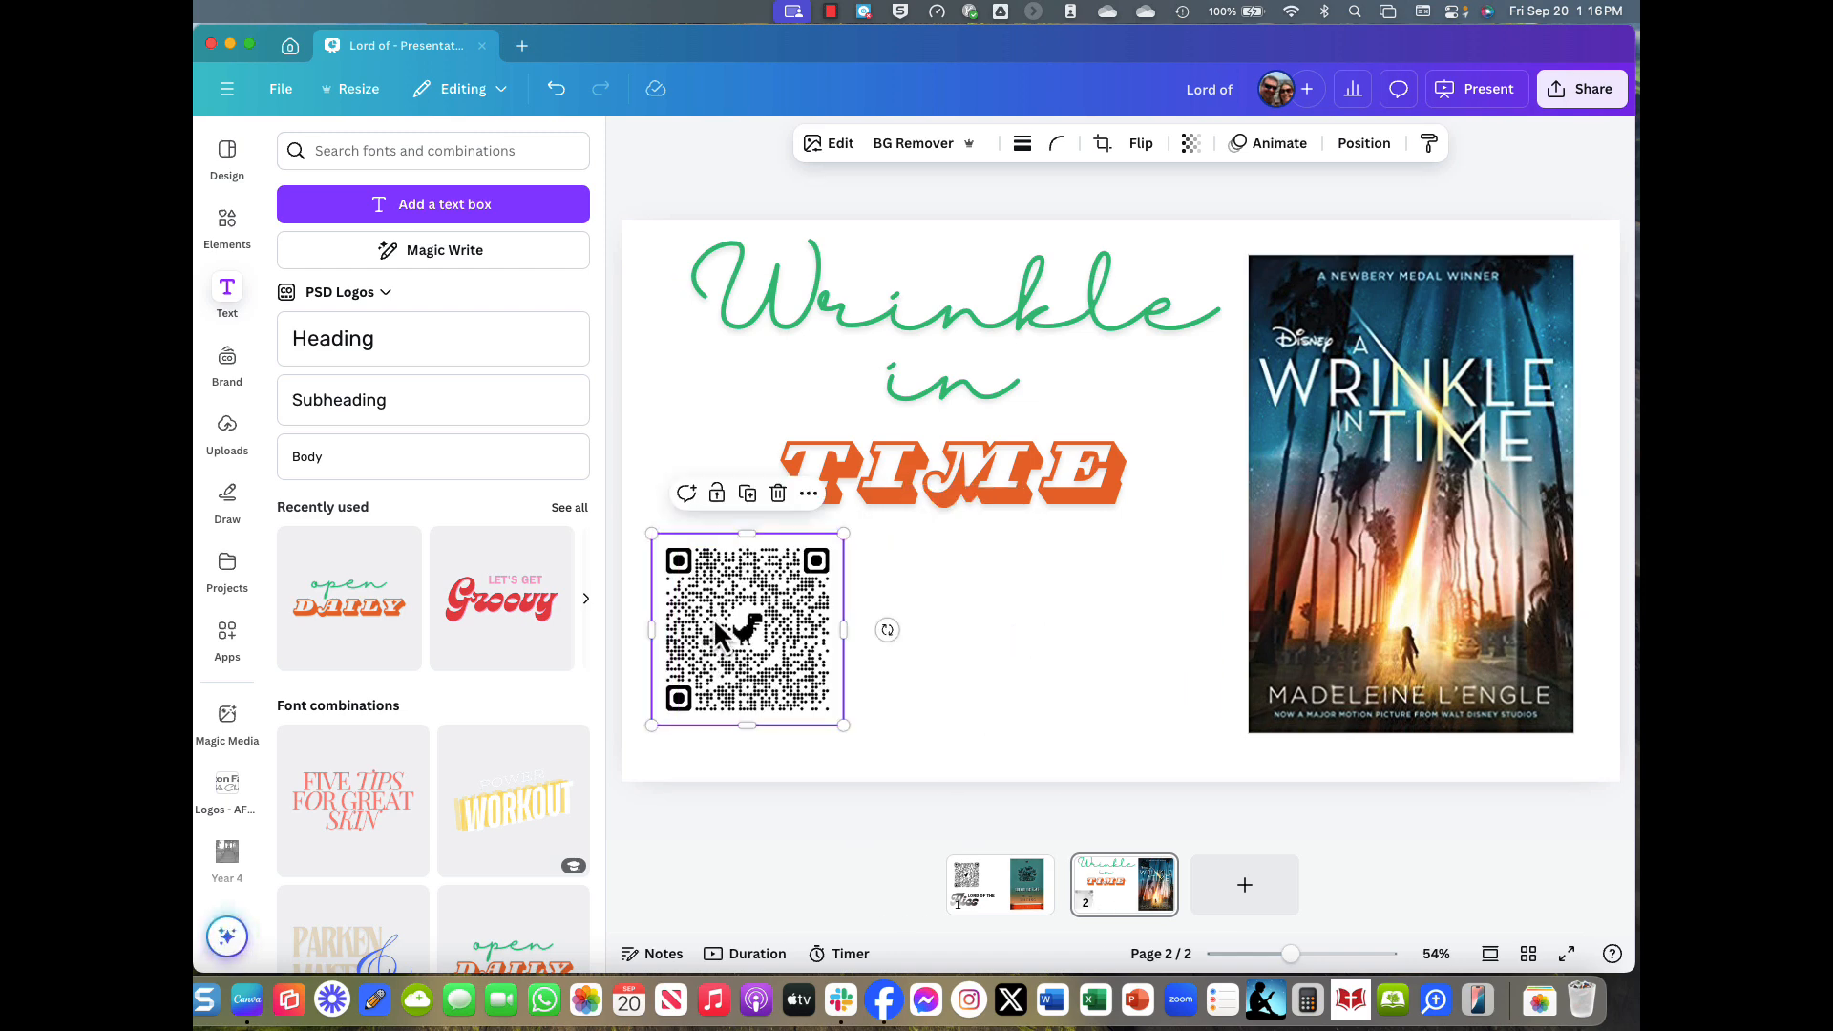
Reopen the Lord of the Flies Goodreads page from history and copy its full description.
left_click(230, 44)
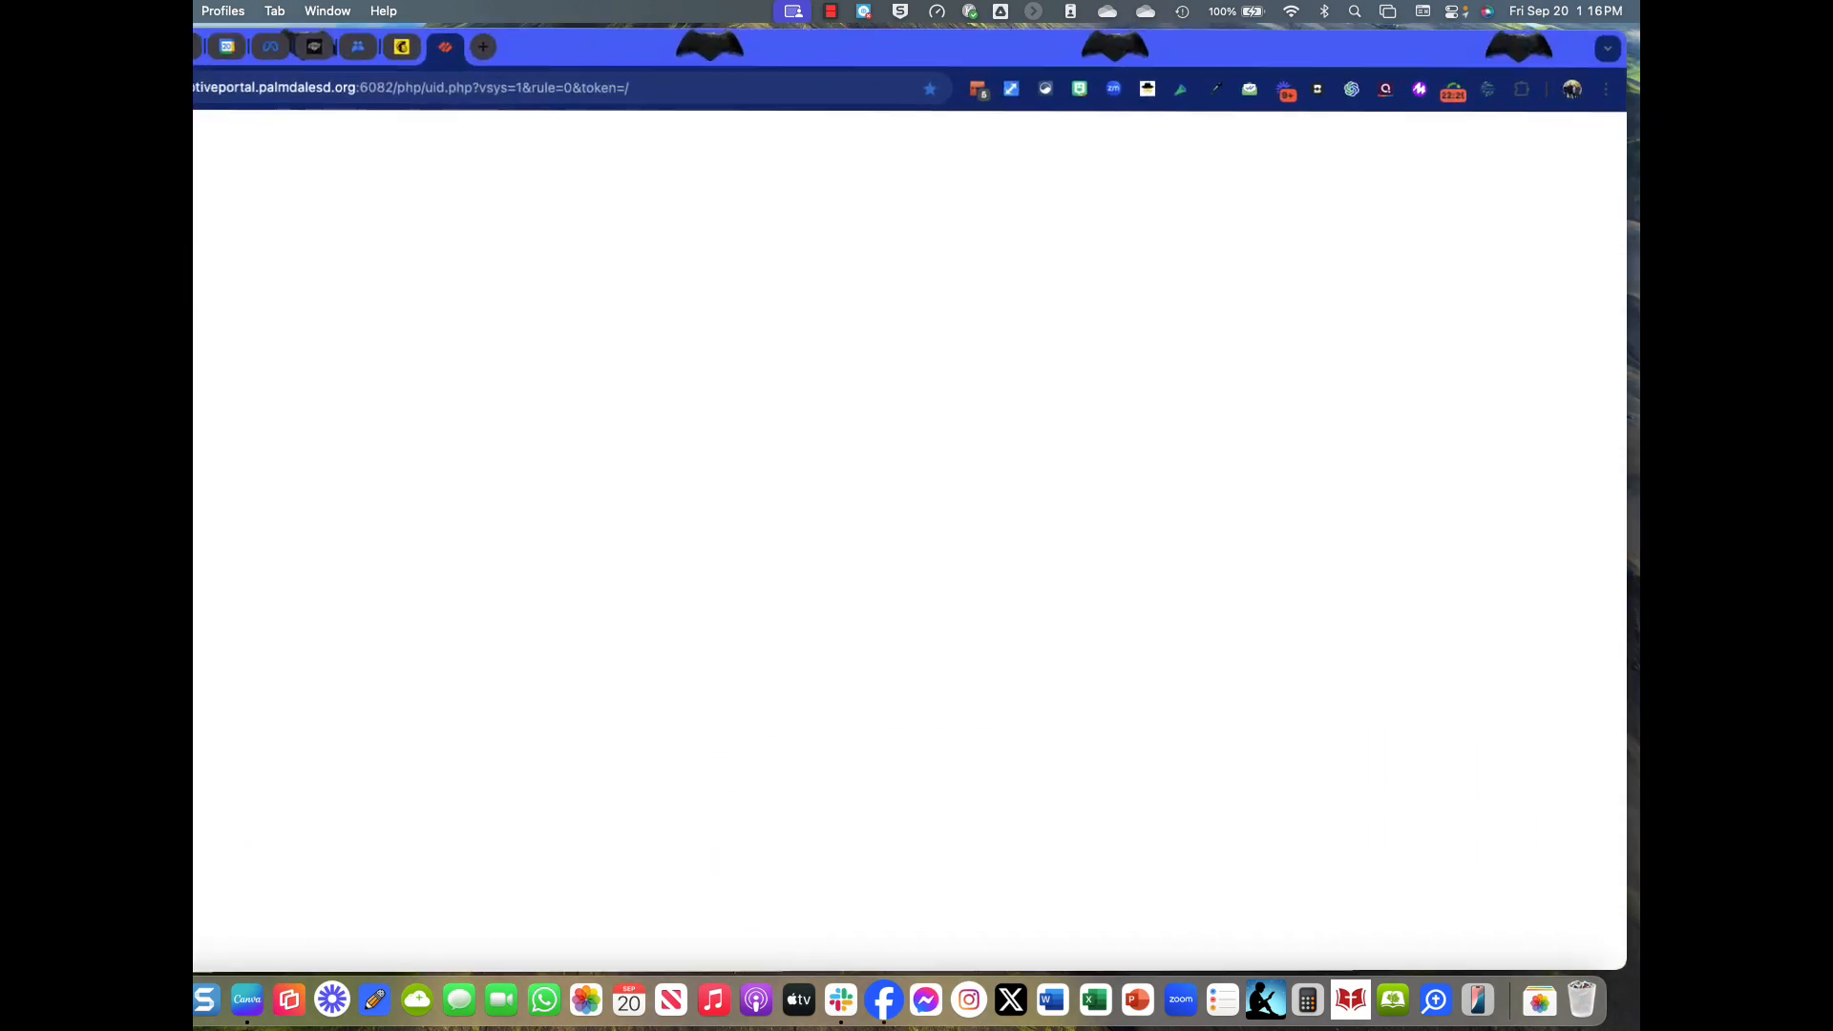
left_click(79, 11)
left_click(143, 154)
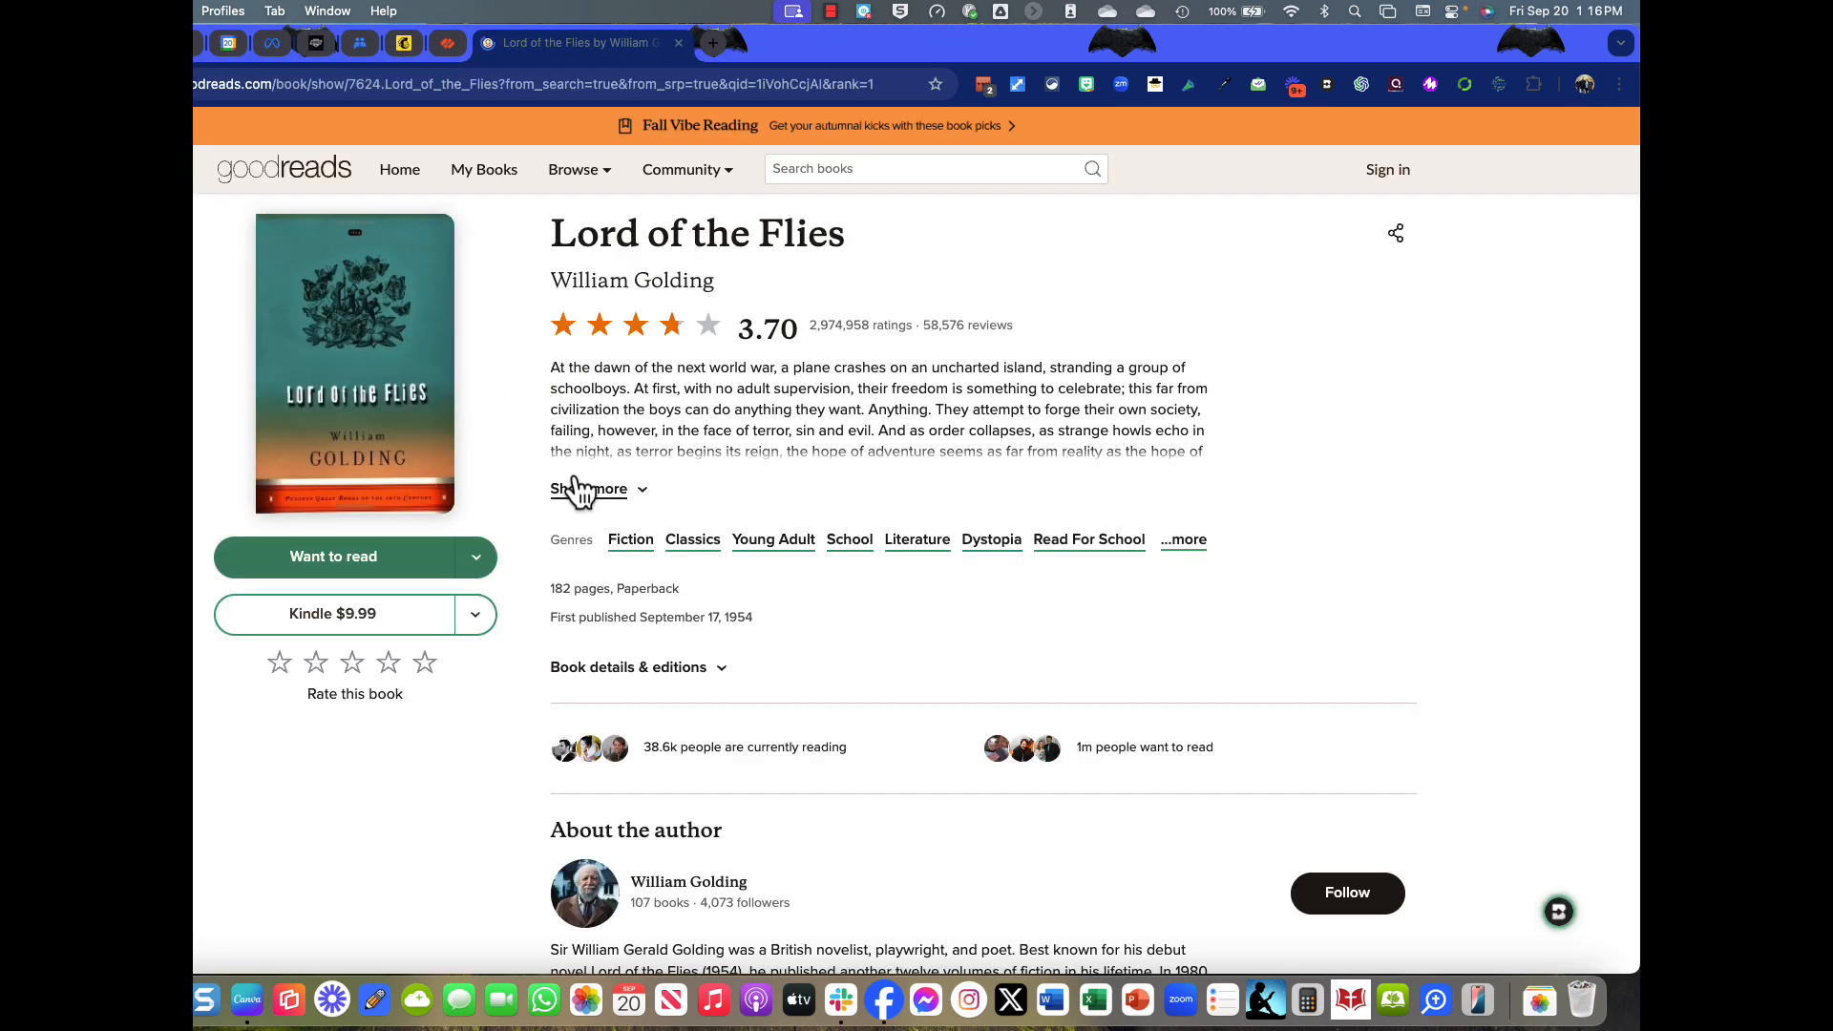
left_click(581, 490)
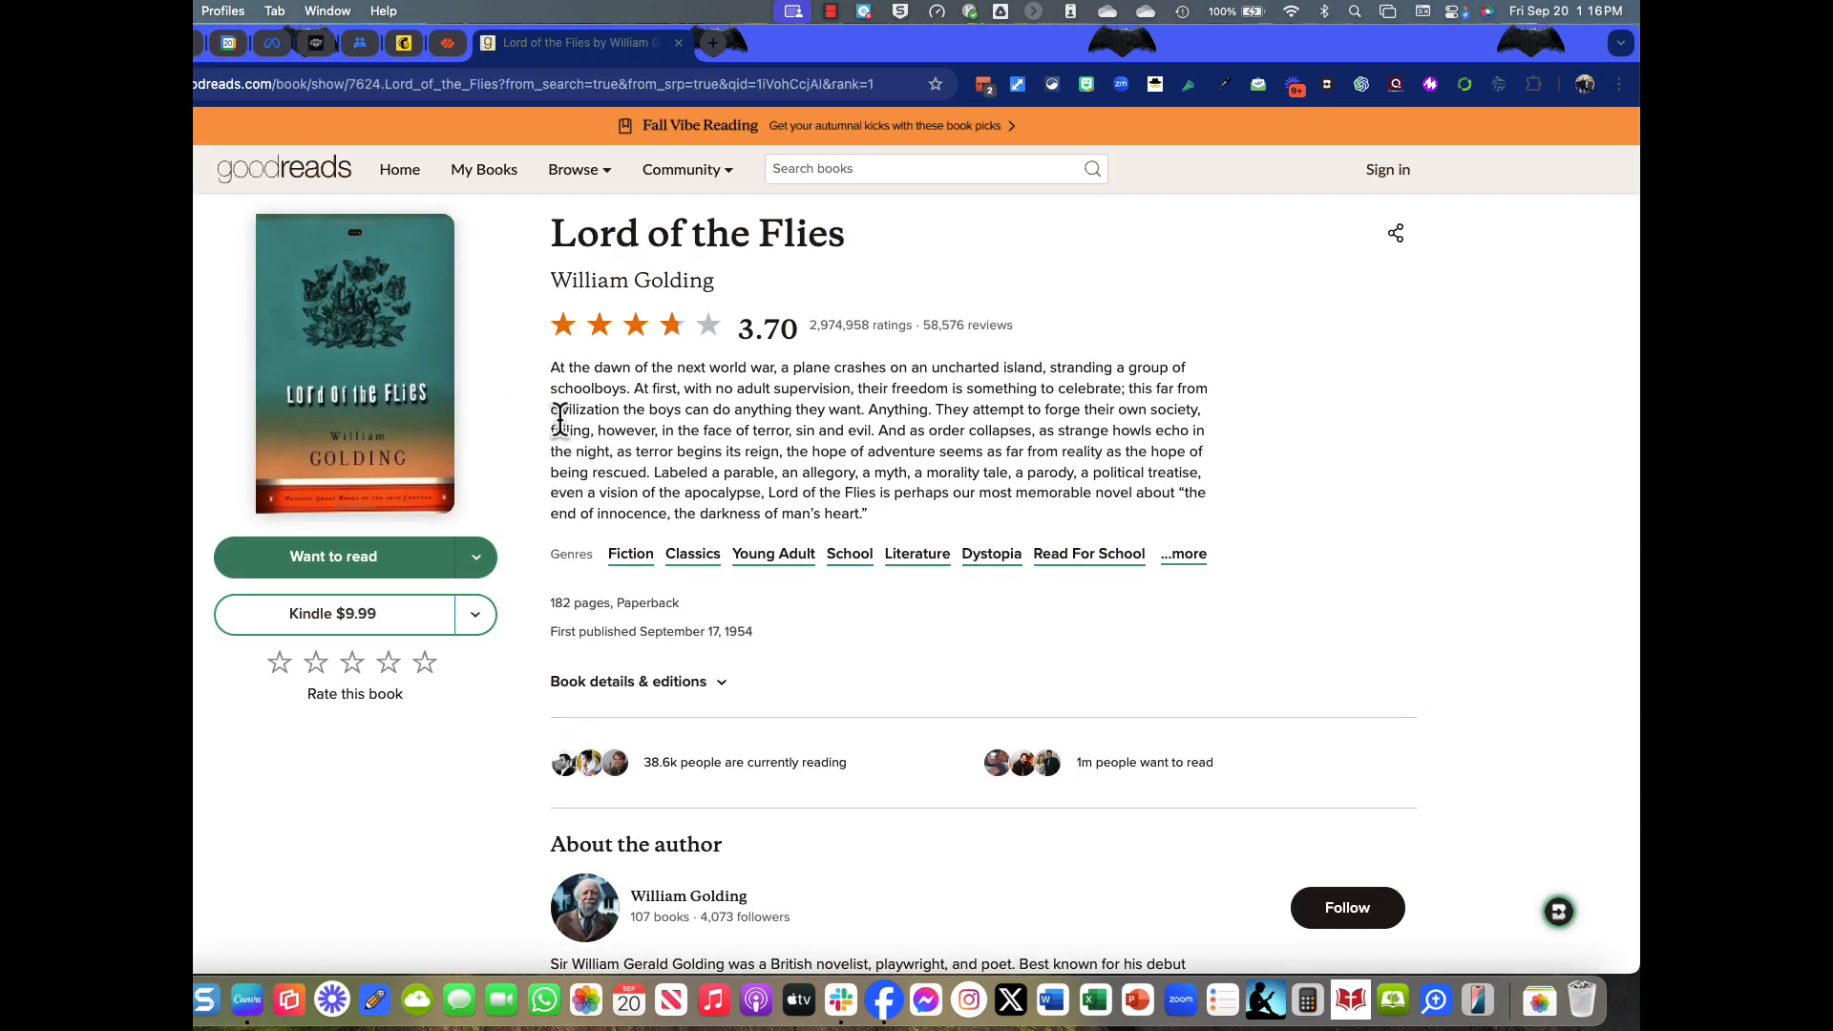
left_click_drag(548, 366, 905, 516)
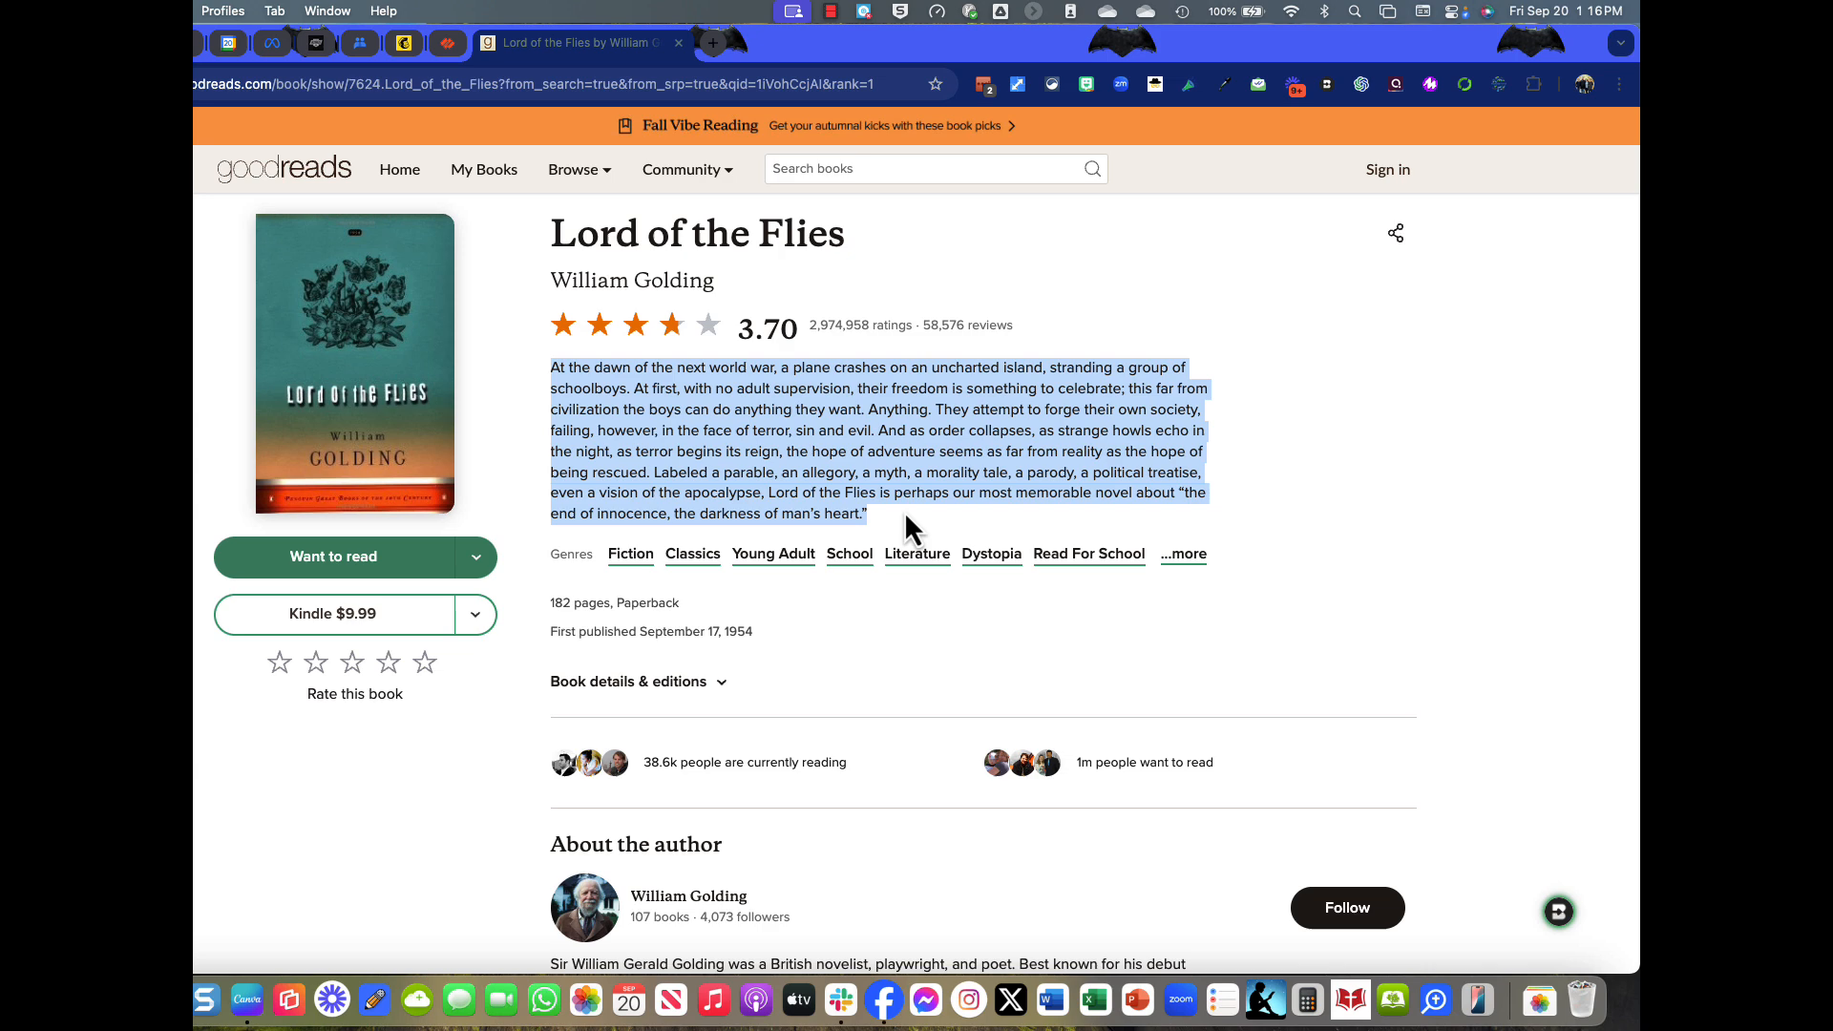
right_click(855, 393)
left_click(879, 447)
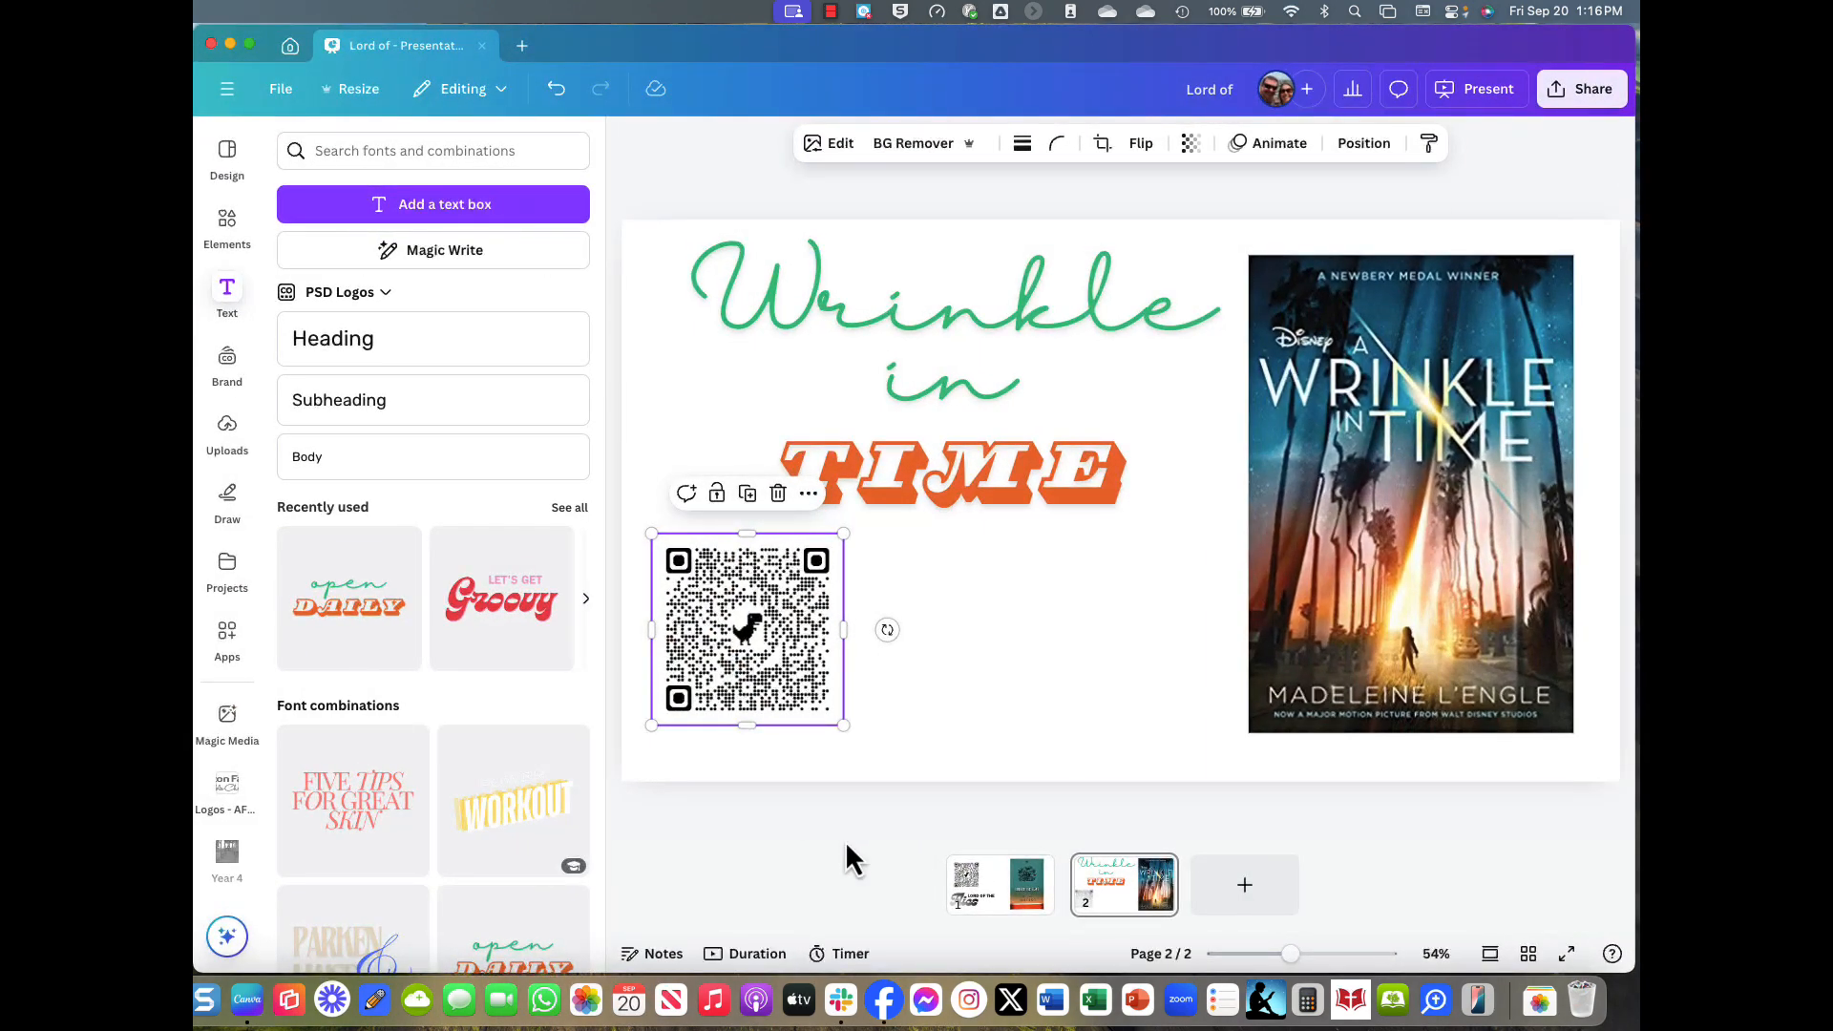
On page 1, replace the QR code with the pasted synopsis at font size 12.
left_click(1015, 890)
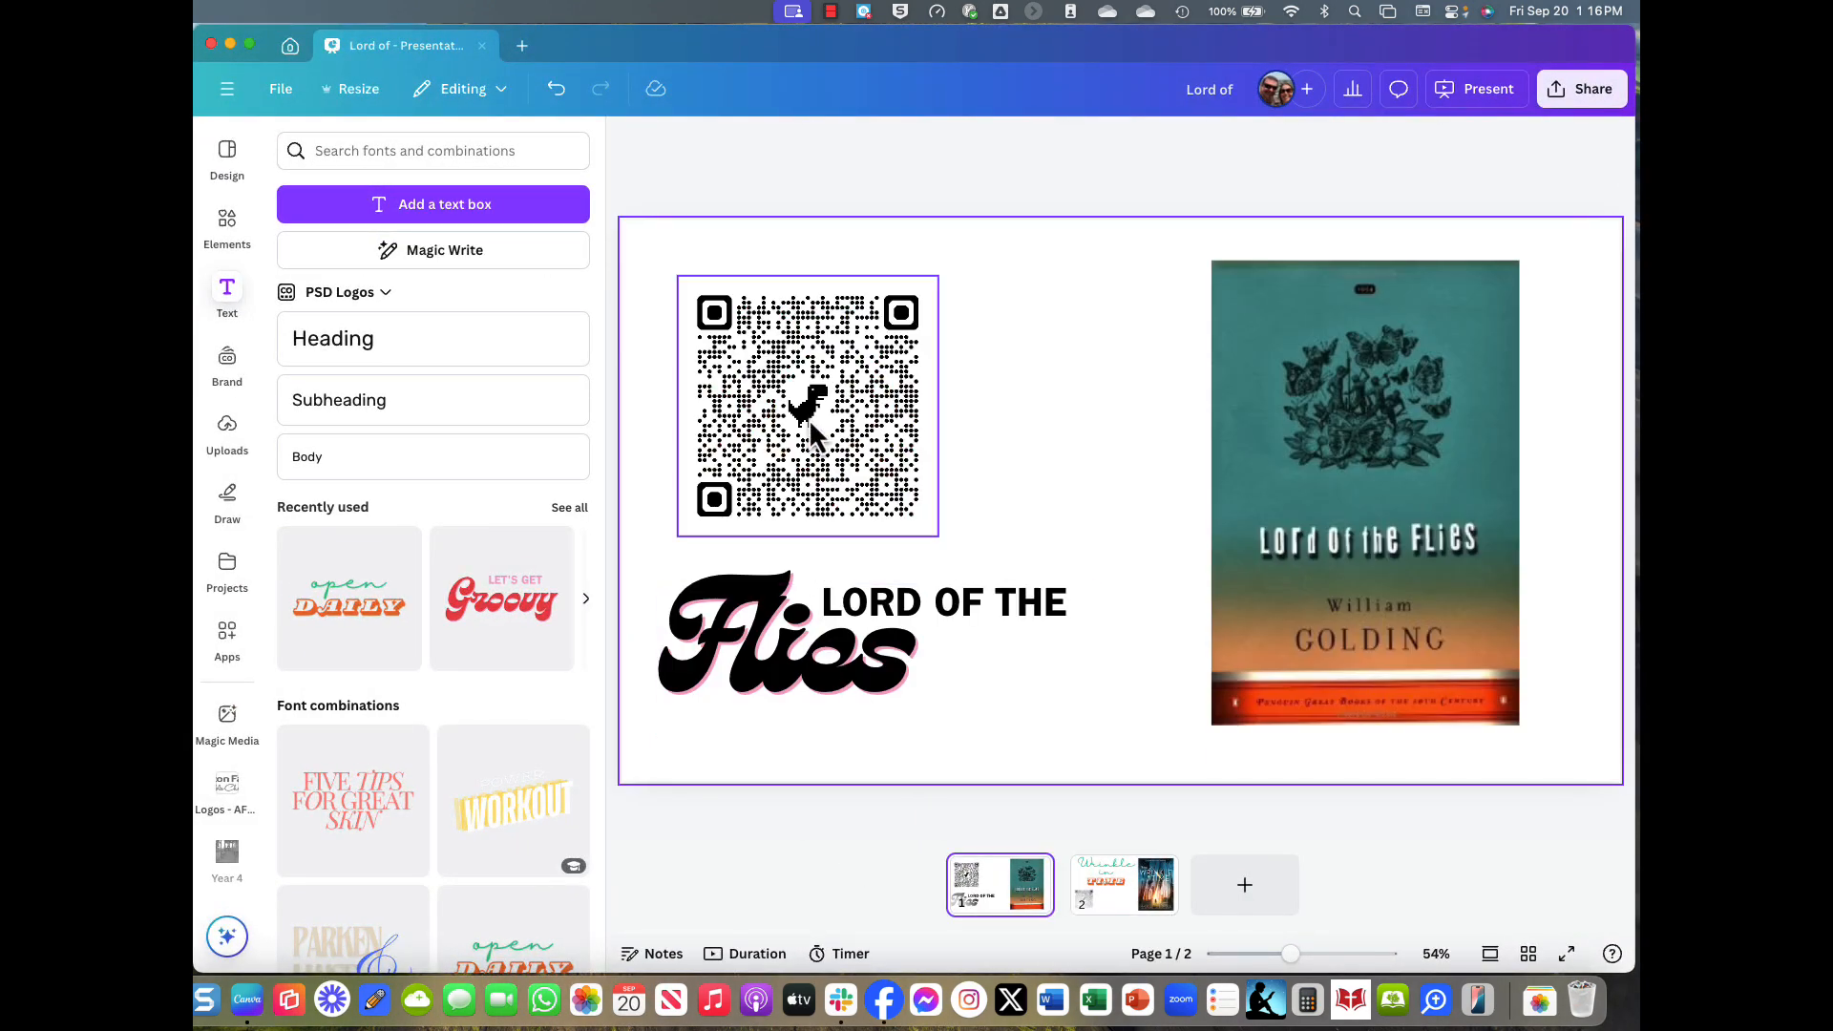
left_click(810, 418)
key("Delete")
key("super+v")
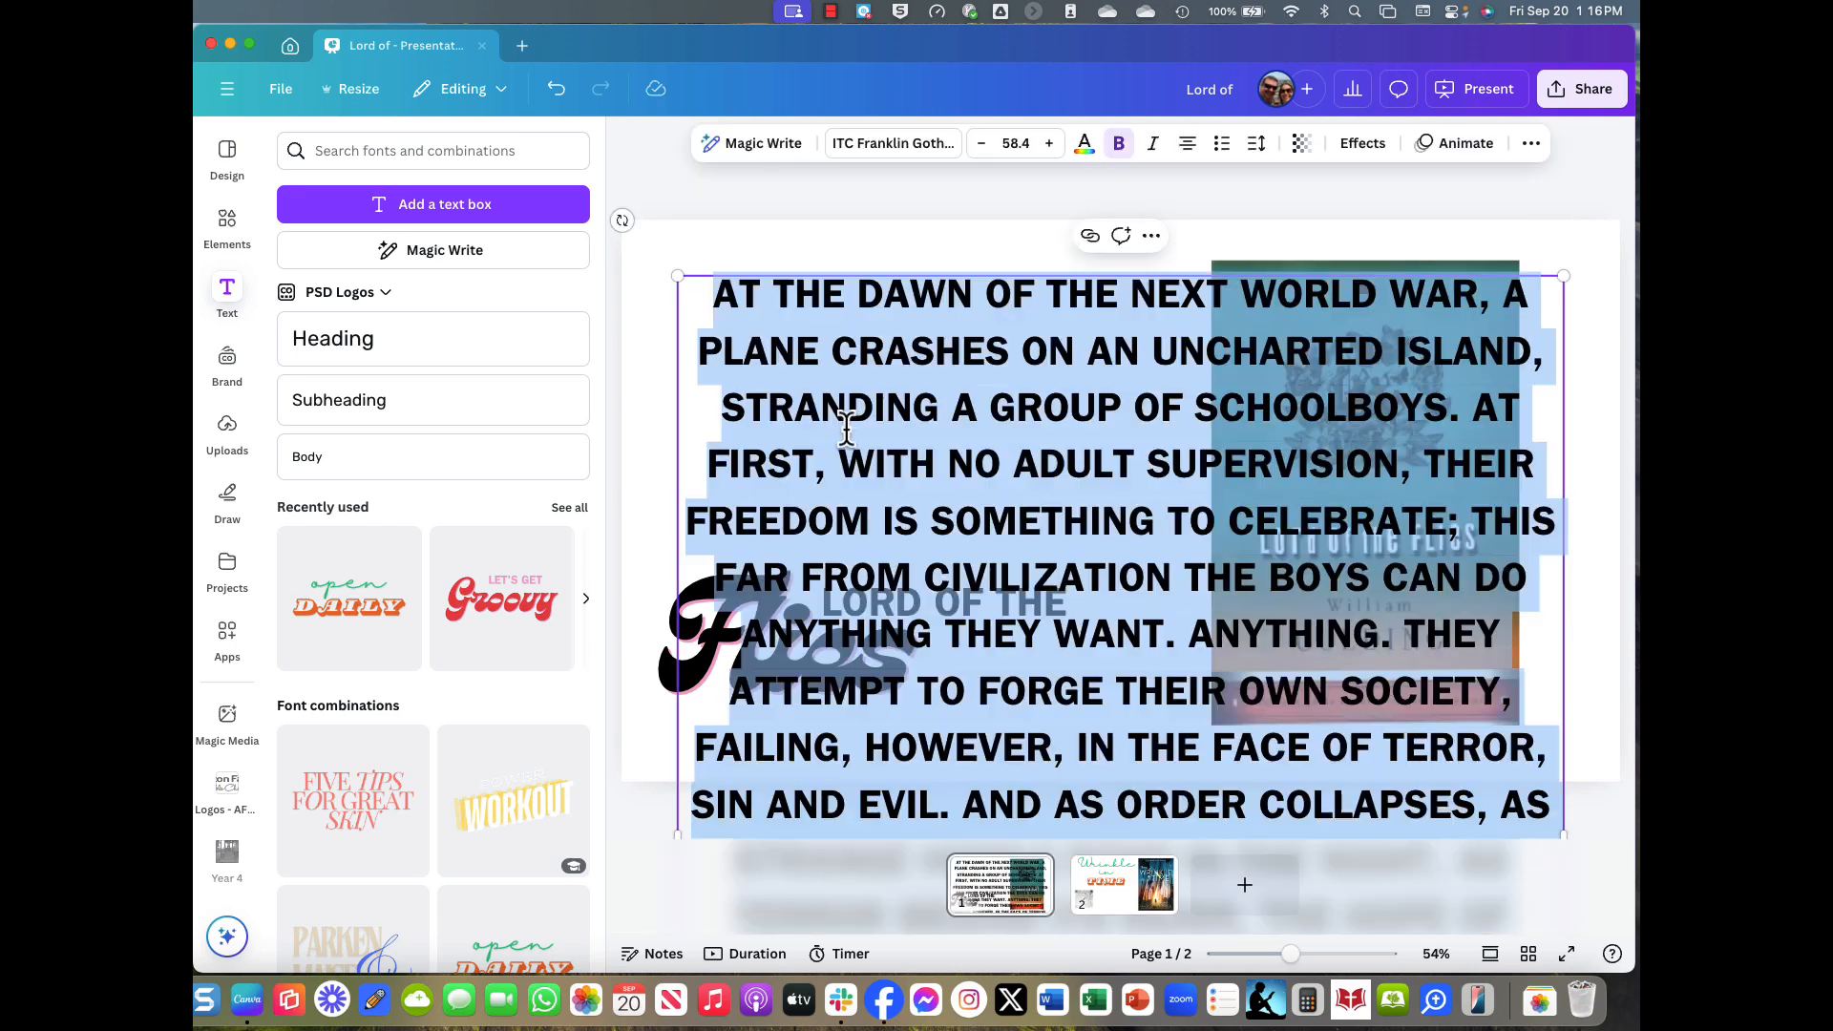
left_click(1016, 143)
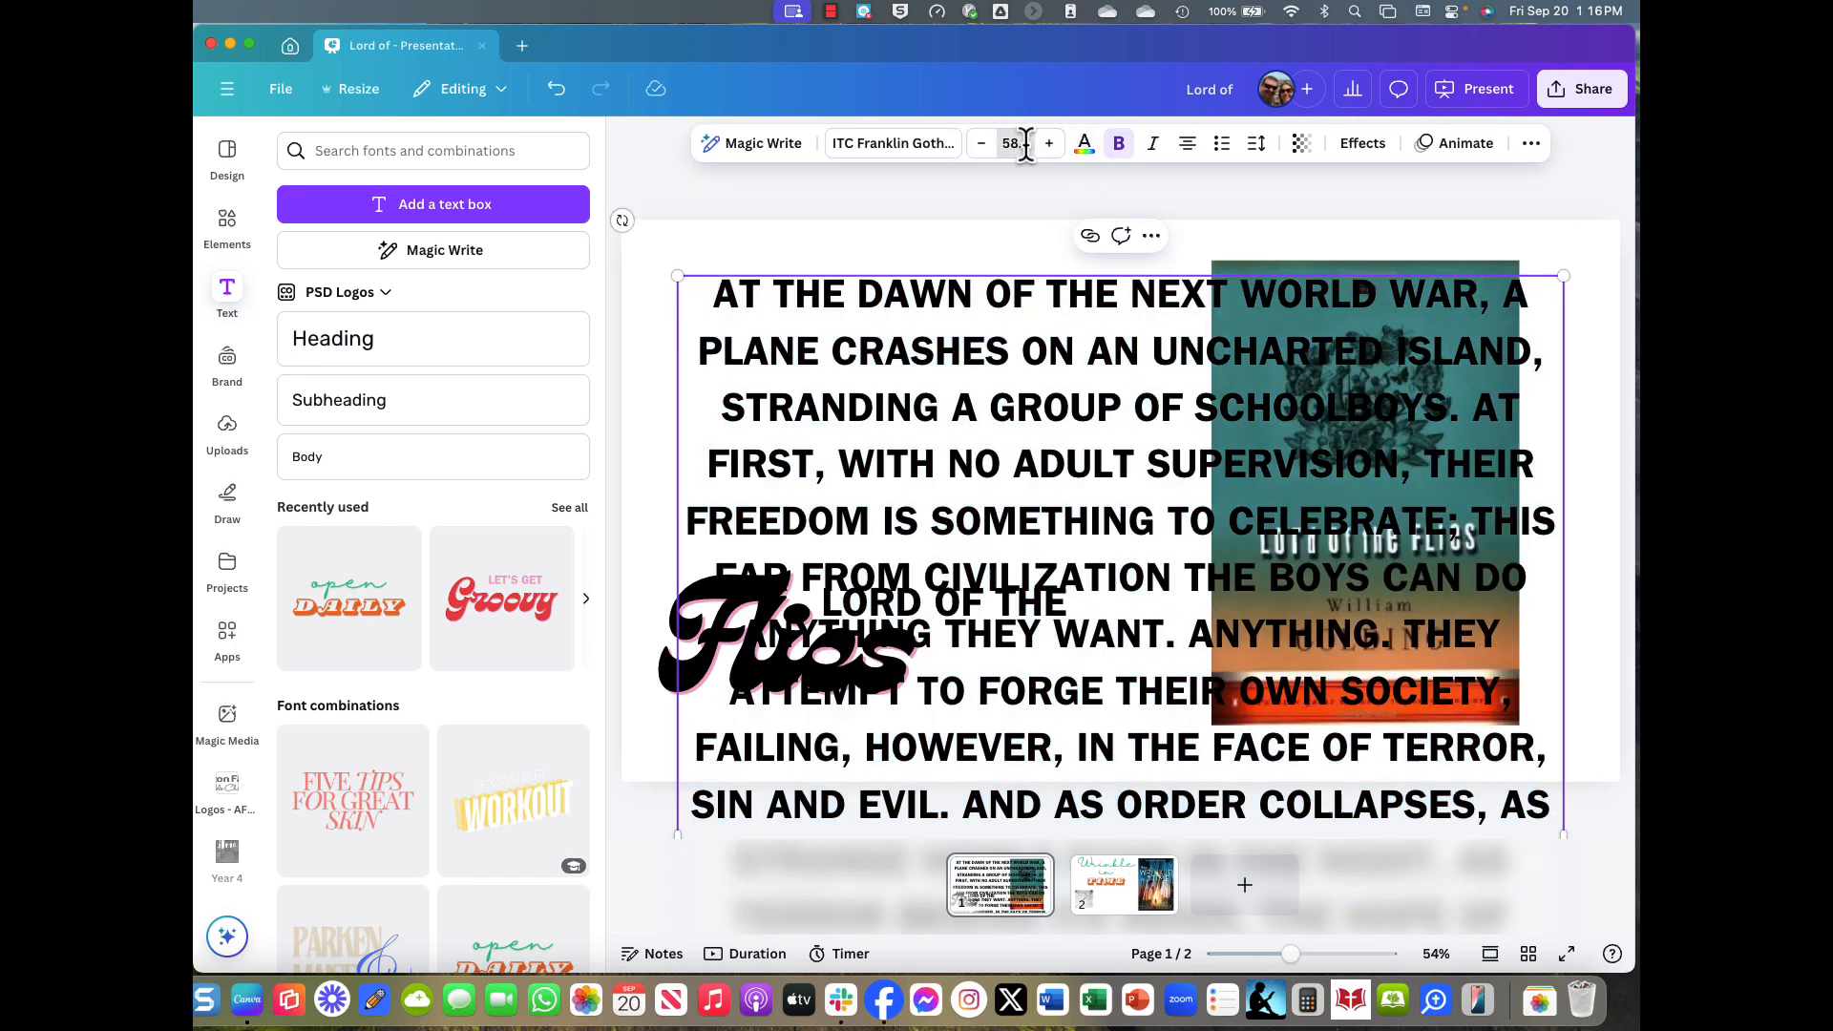
type("12")
key("Return")
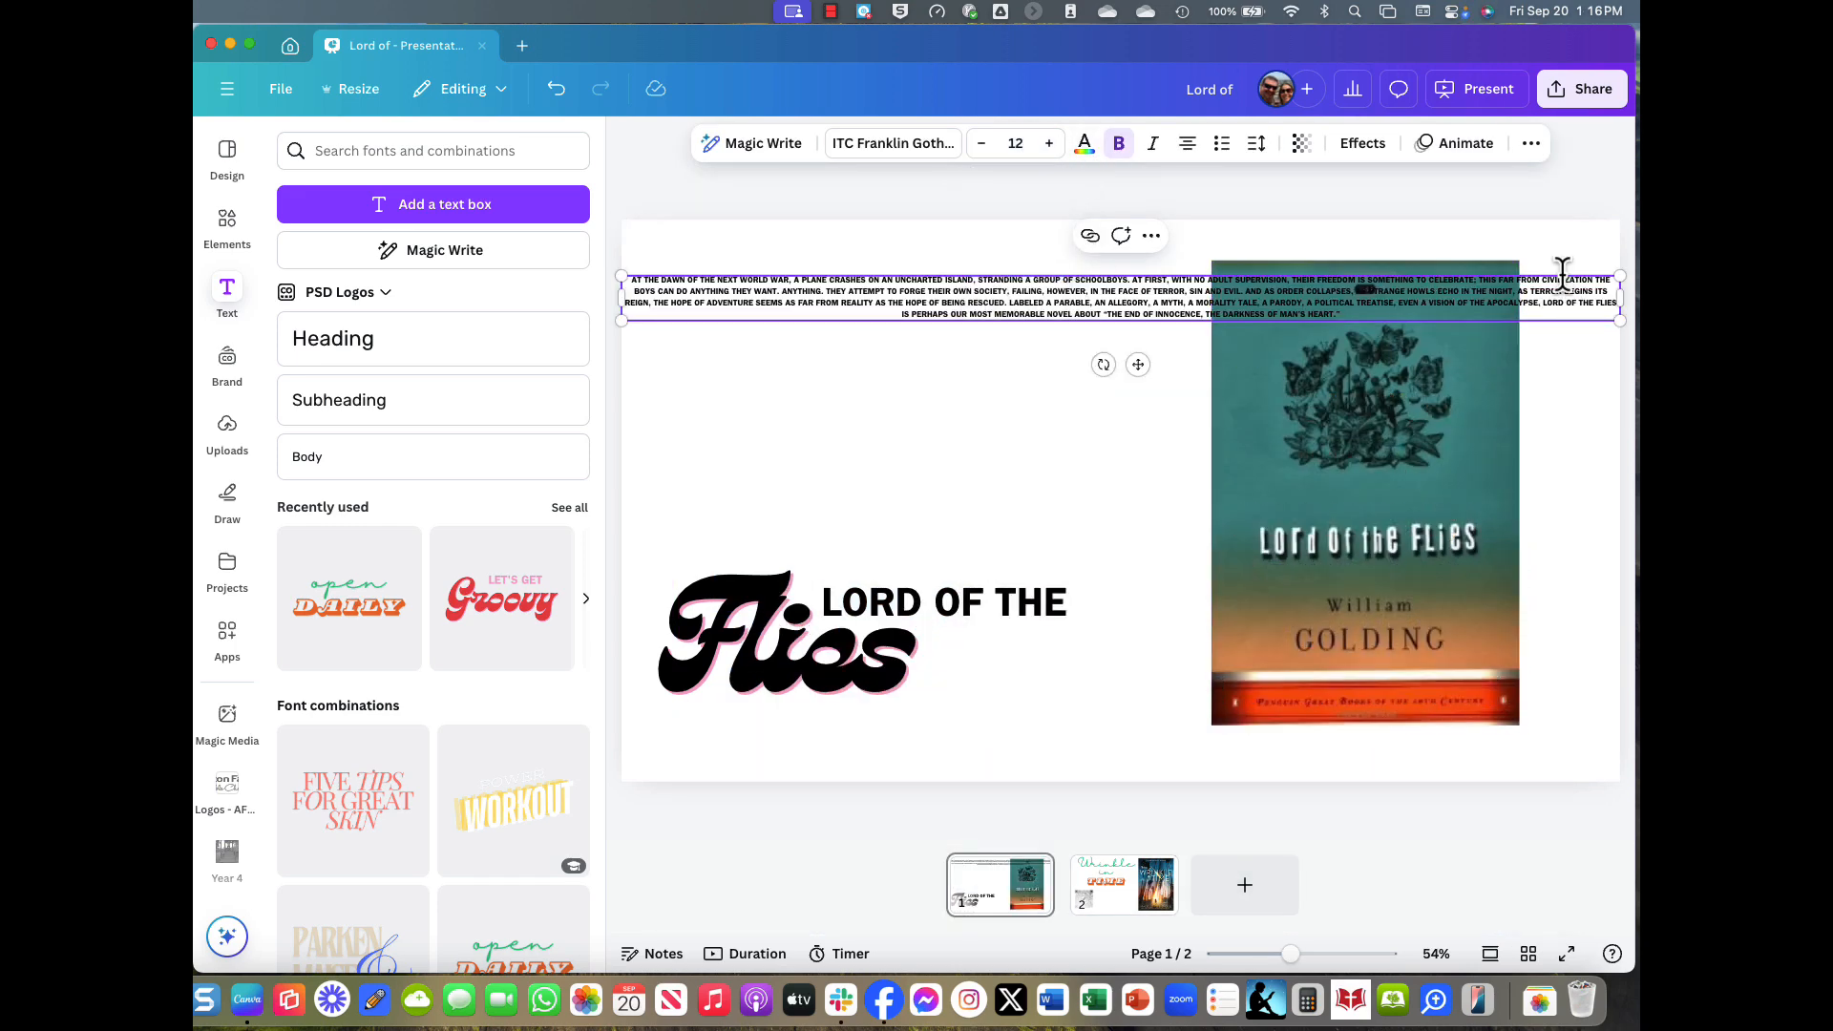
Narrow the synopsis box, enlarge its text, place it top-left above the title, and nudge the cover right.
left_click_drag(1621, 296, 1144, 318)
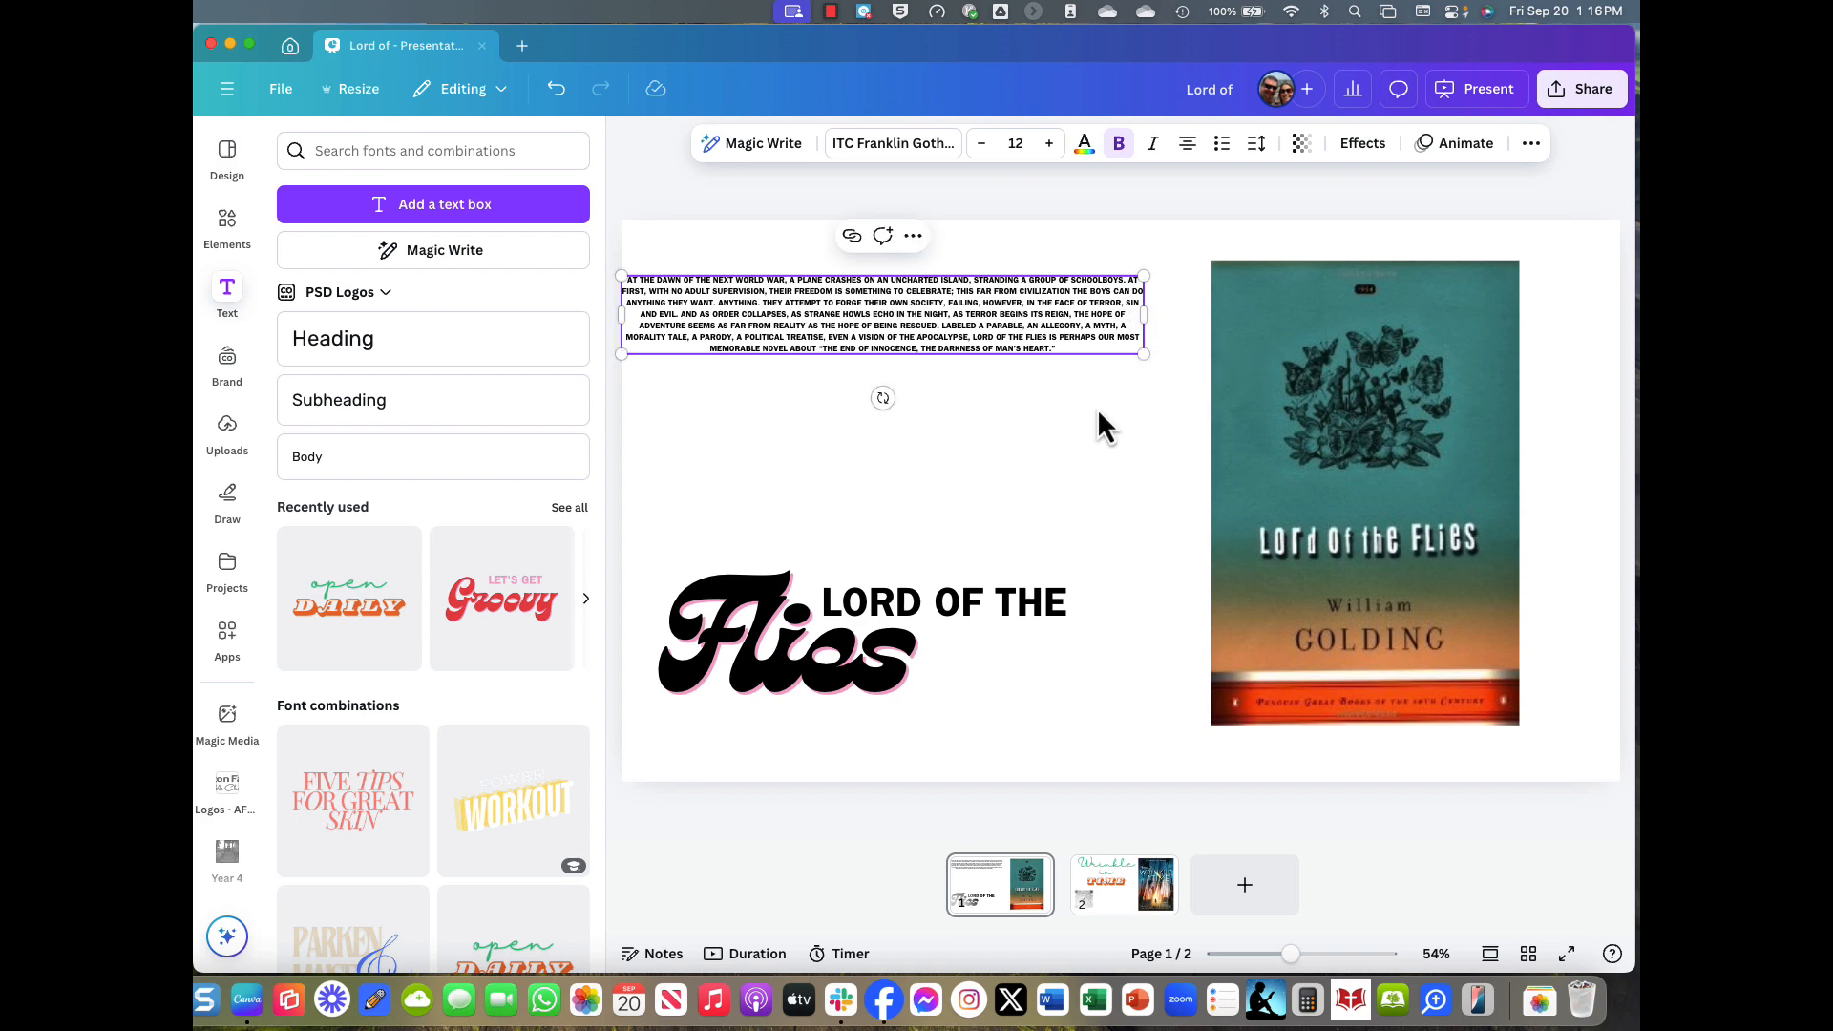
double_click(929, 349)
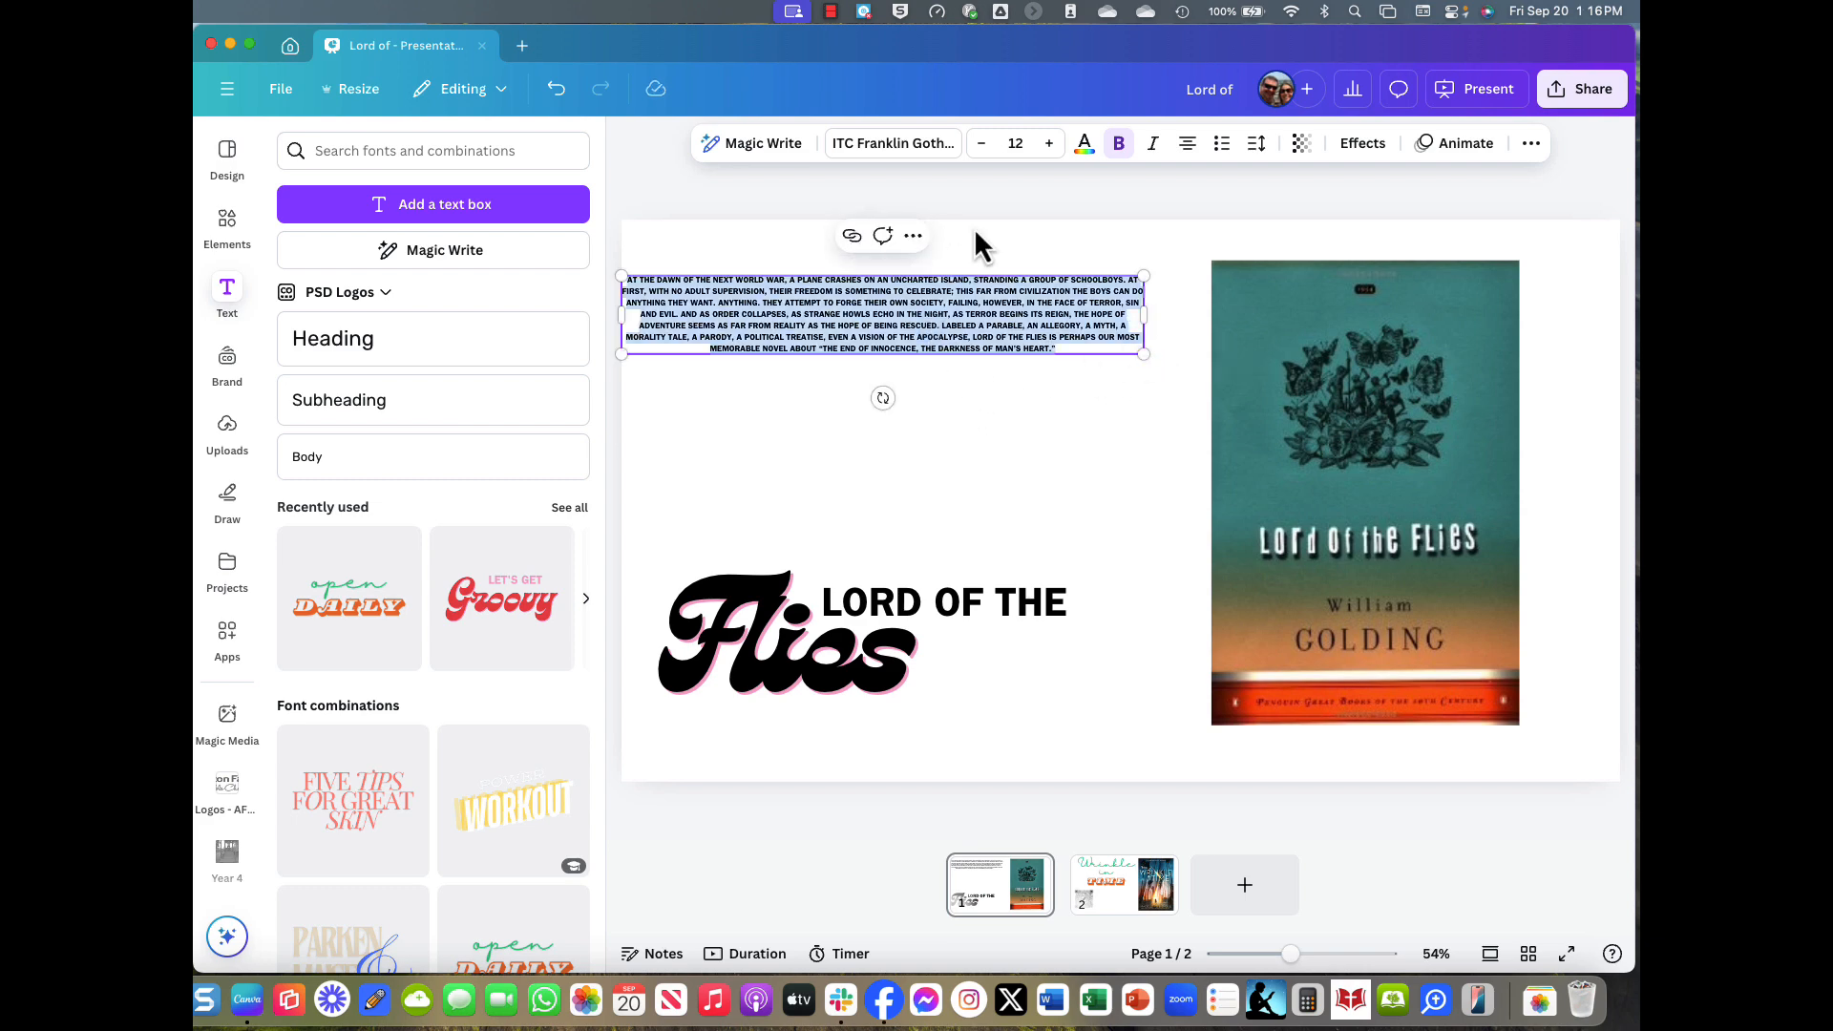
left_click(1048, 148)
left_click(1049, 148)
left_click(1048, 148)
left_click(1049, 148)
left_click(1048, 149)
left_click(1049, 143)
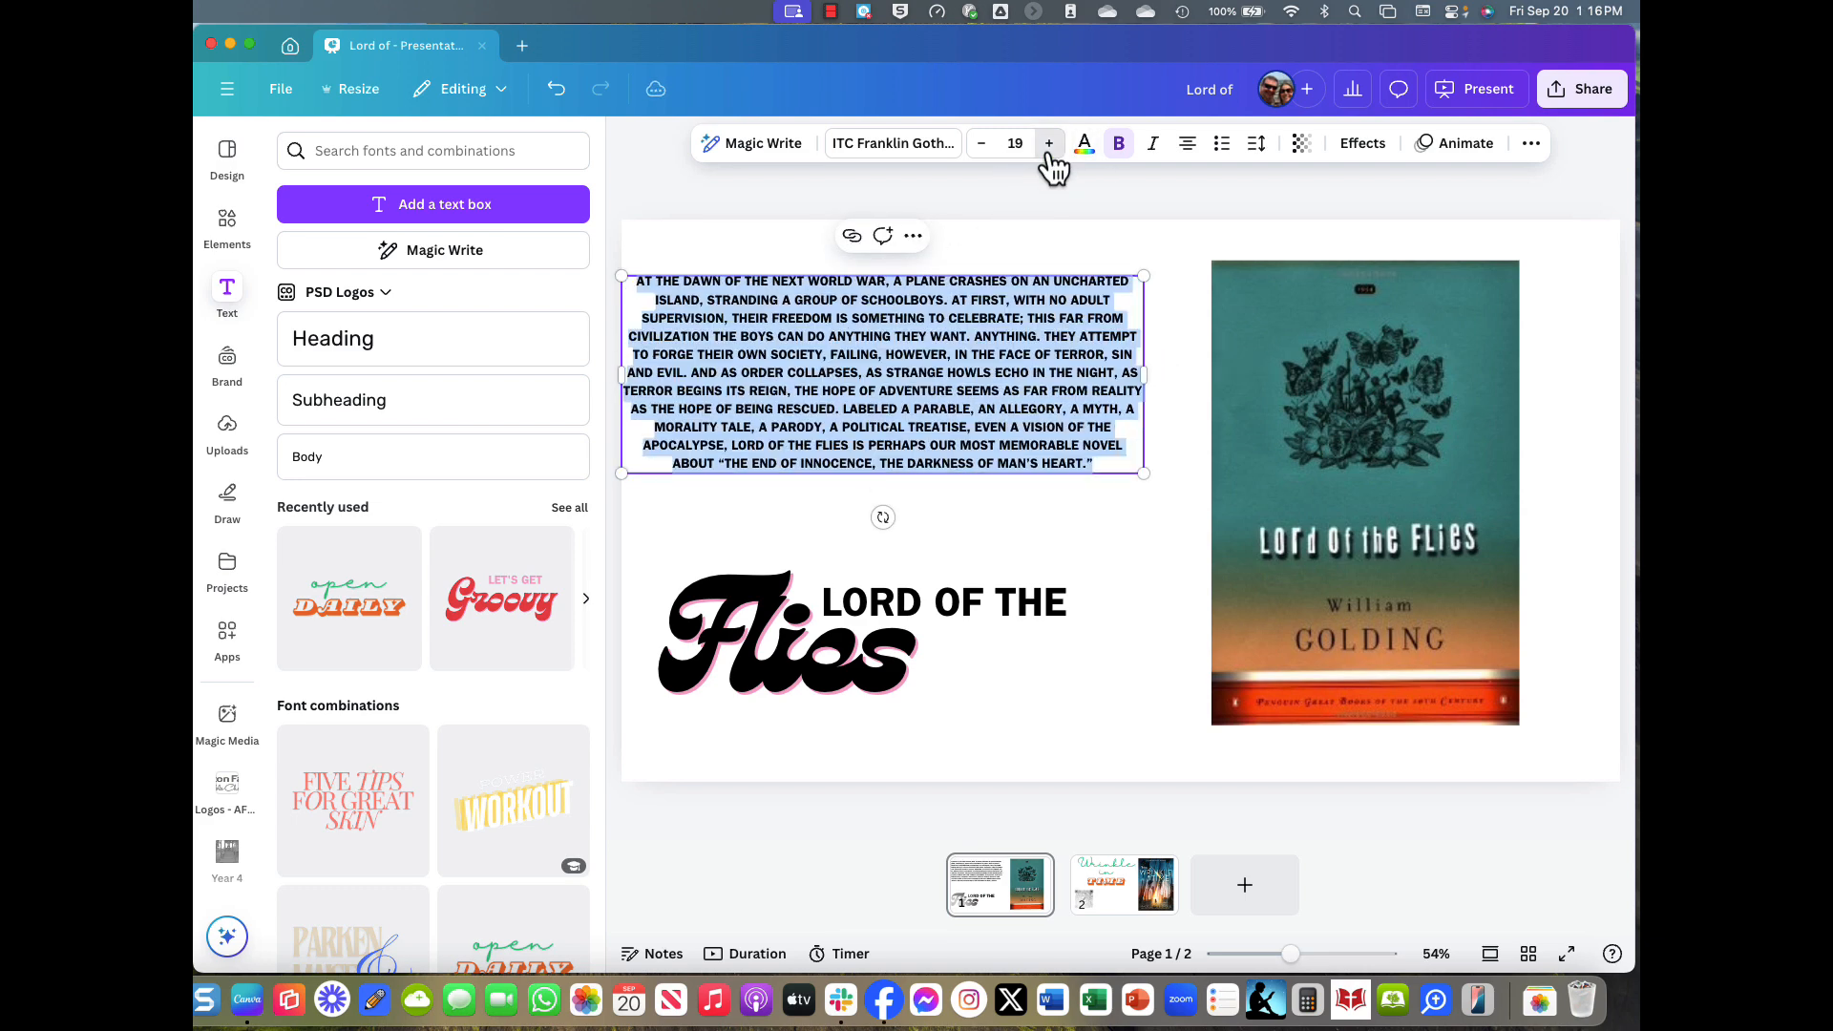
left_click(1048, 143)
left_click(984, 565)
left_click_drag(868, 456, 913, 444)
left_click(1125, 542)
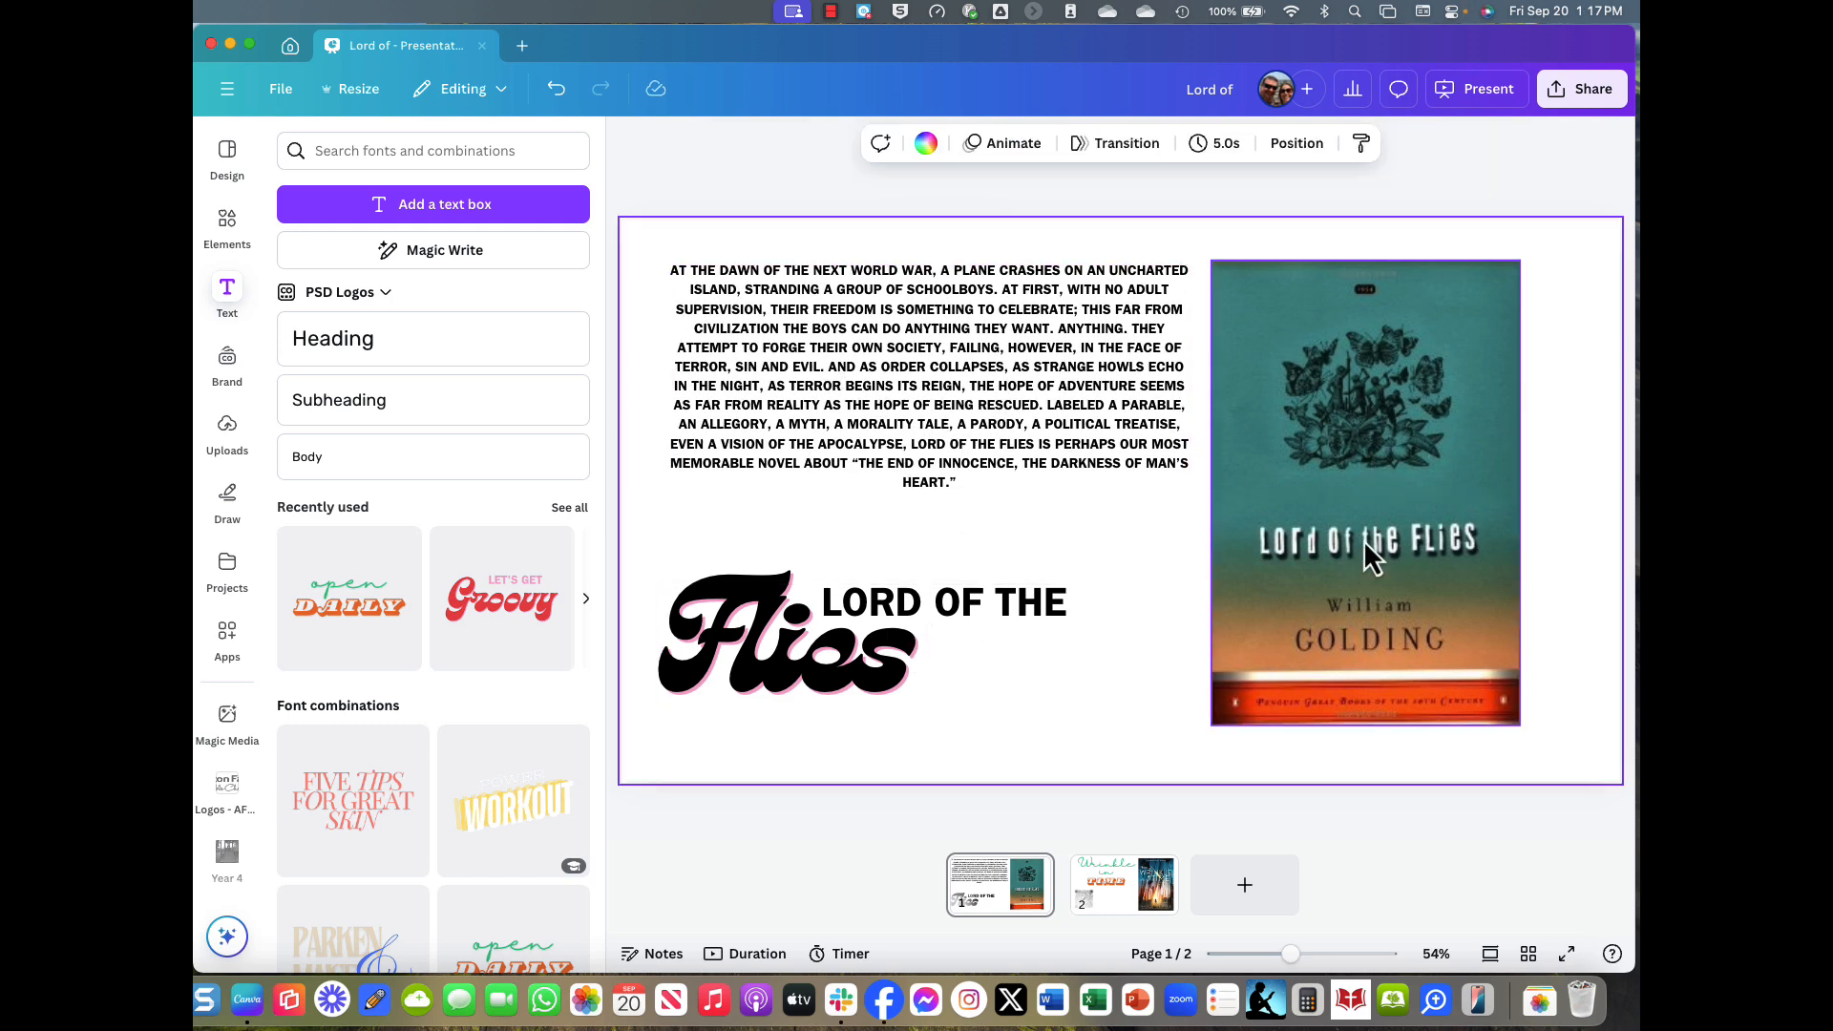
left_click_drag(1365, 539, 1408, 539)
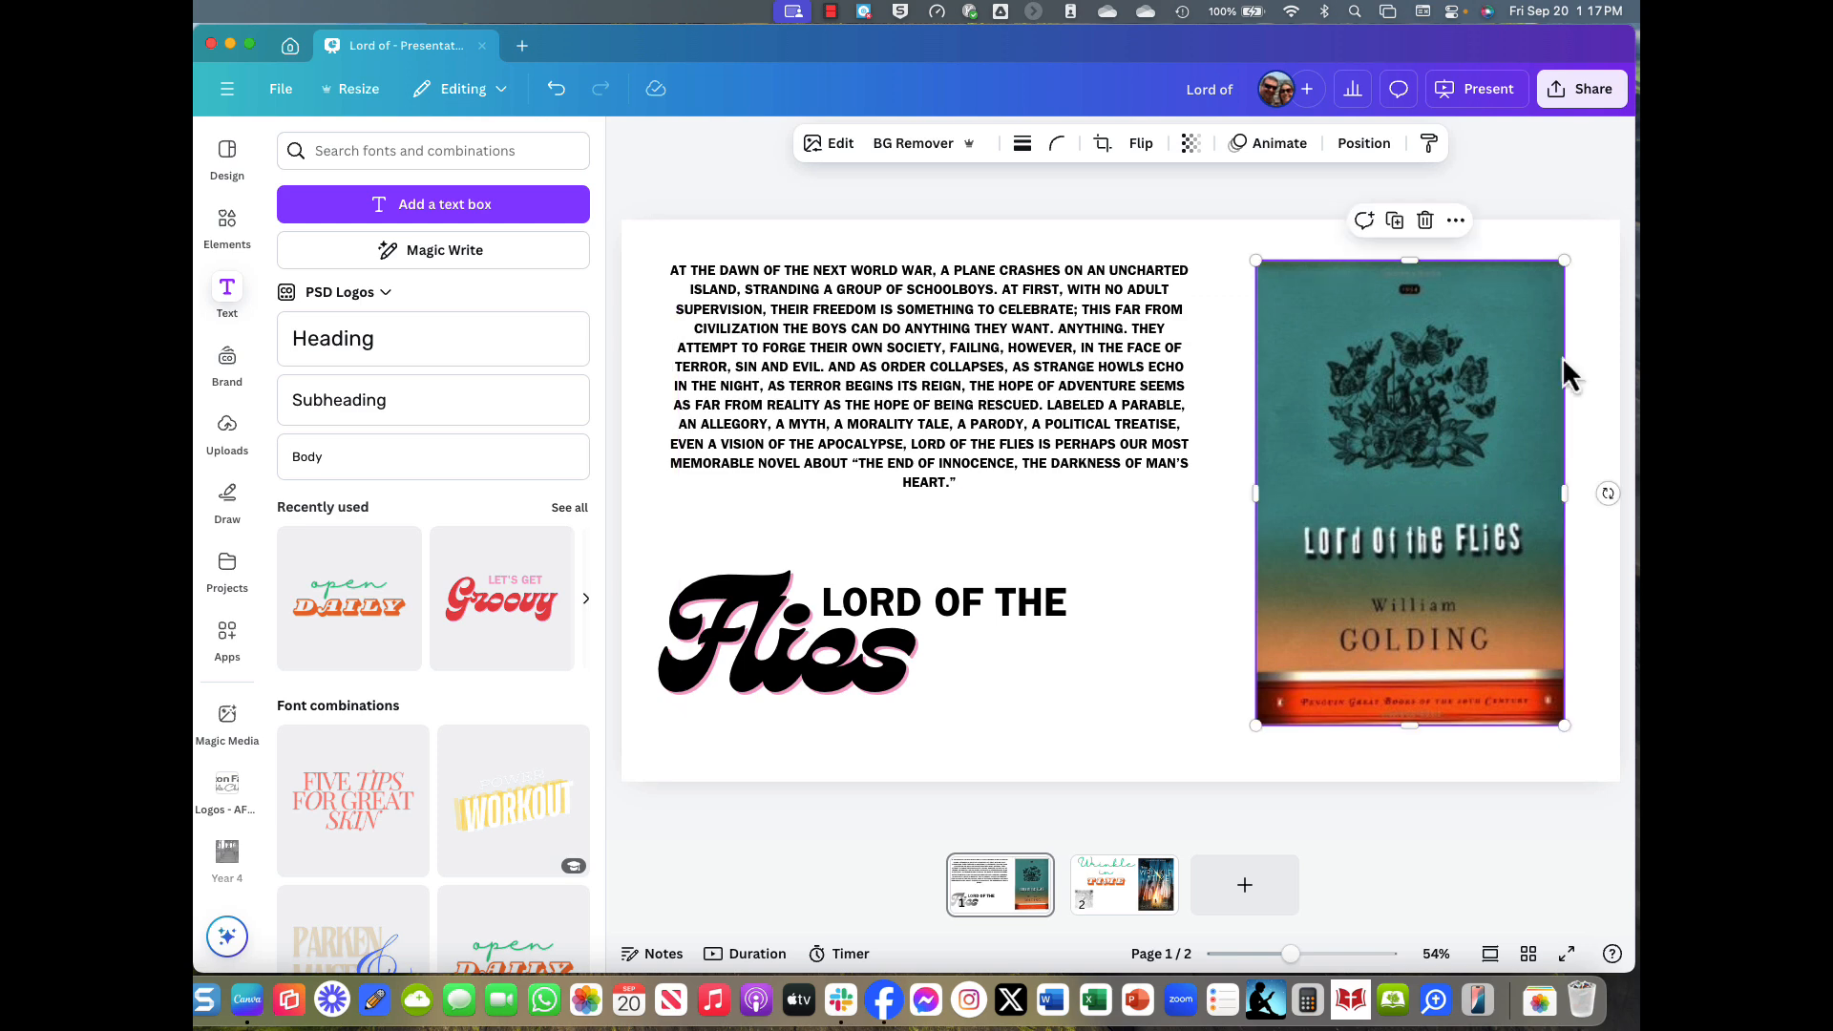
Republish the website, open the live site, and advance to the Wrinkle in TIME slide.
left_click(1589, 104)
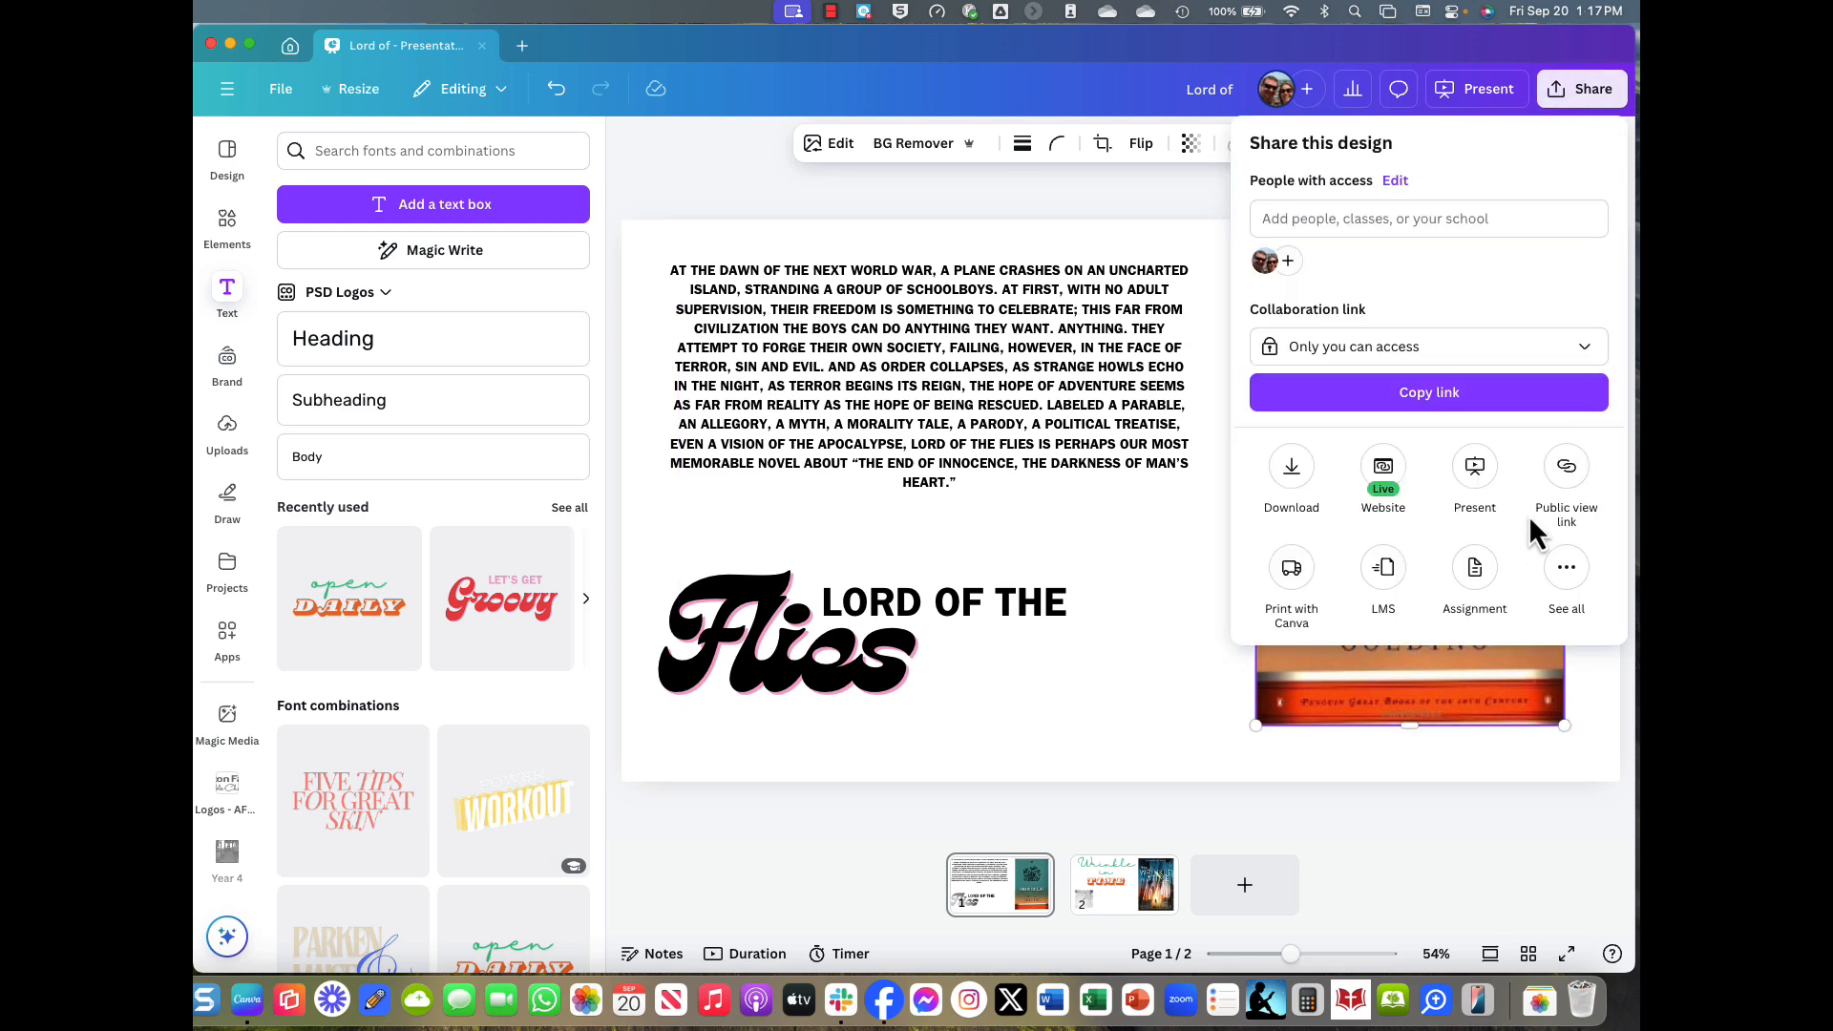
left_click(1406, 474)
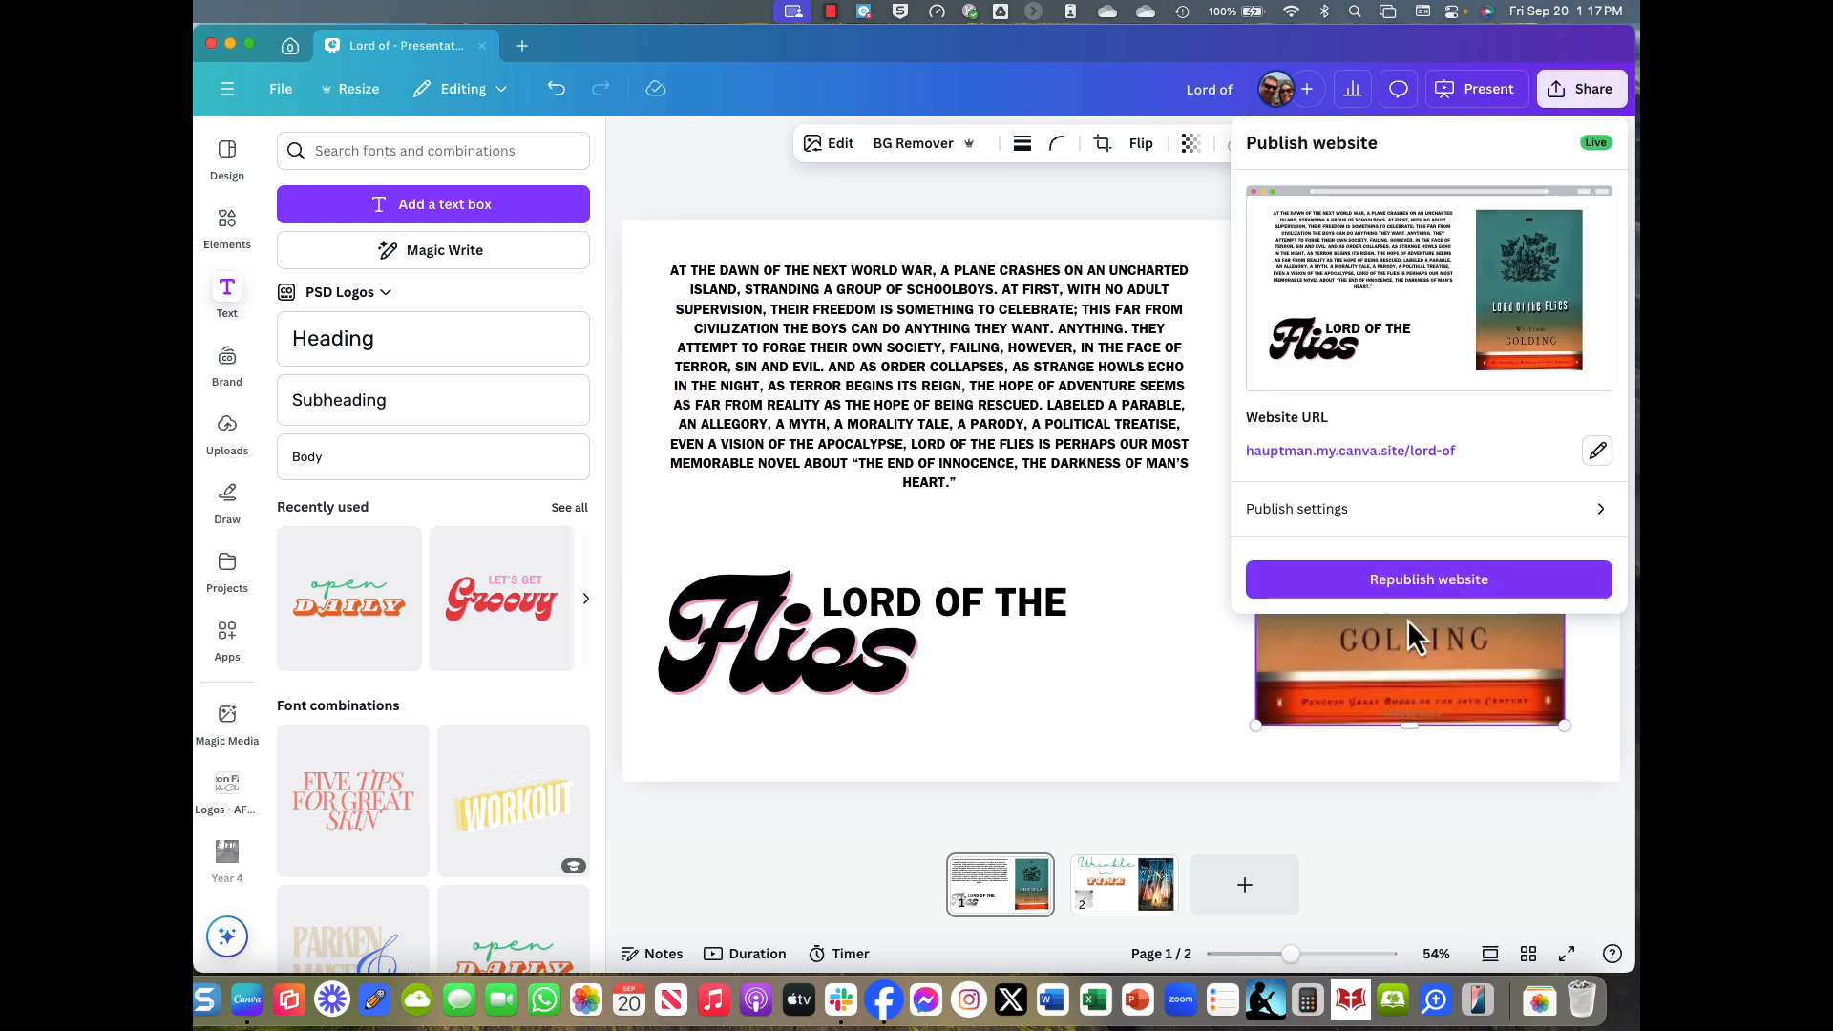
left_click(1436, 578)
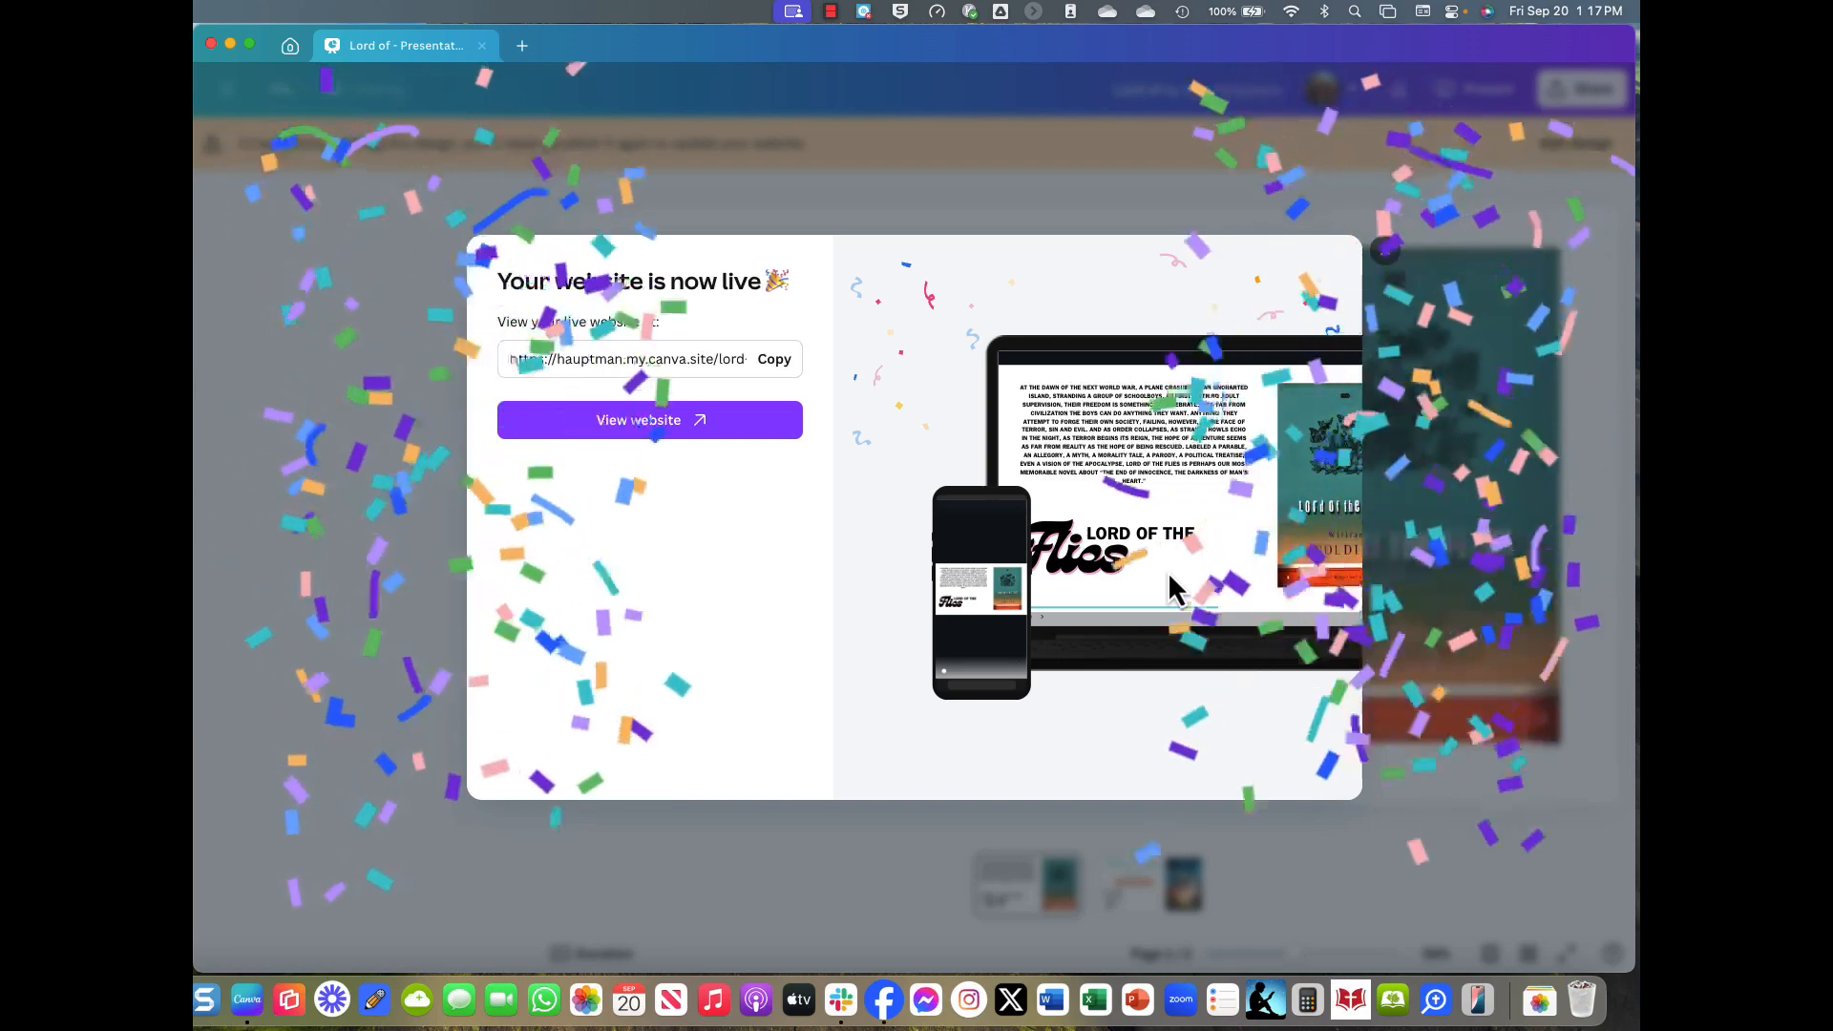
left_click(638, 422)
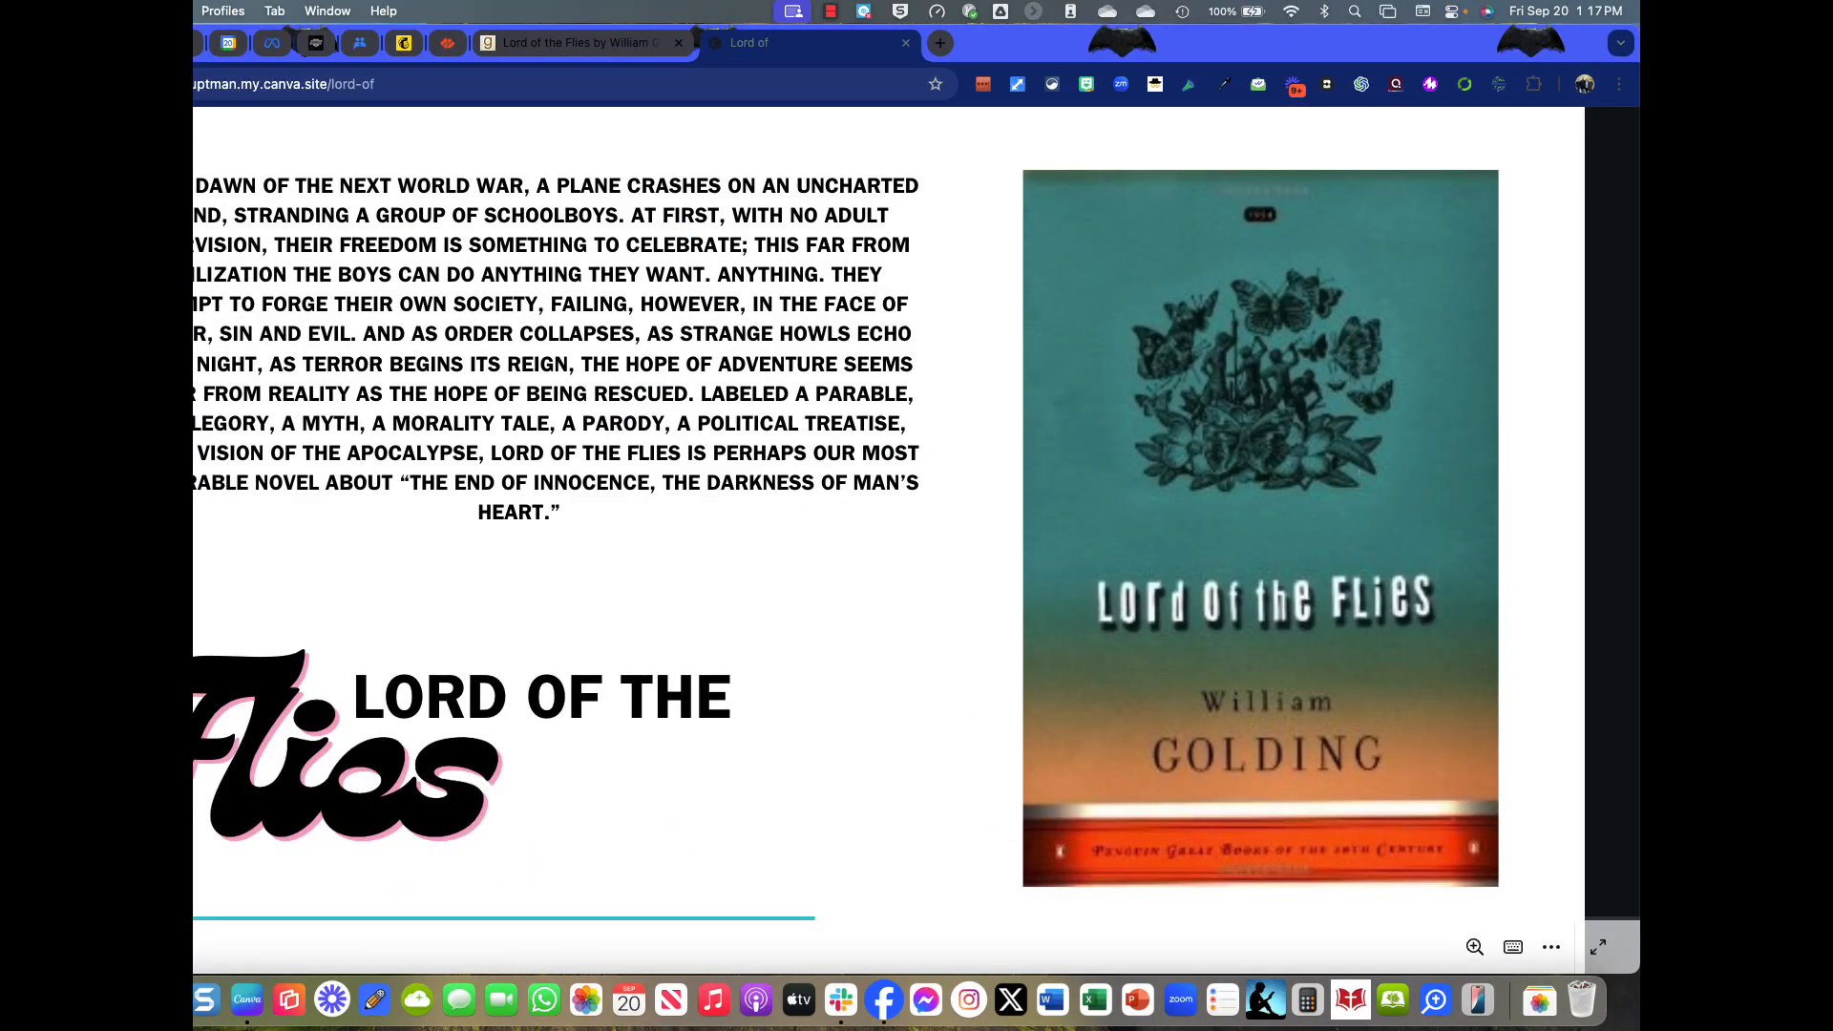
key("Right")
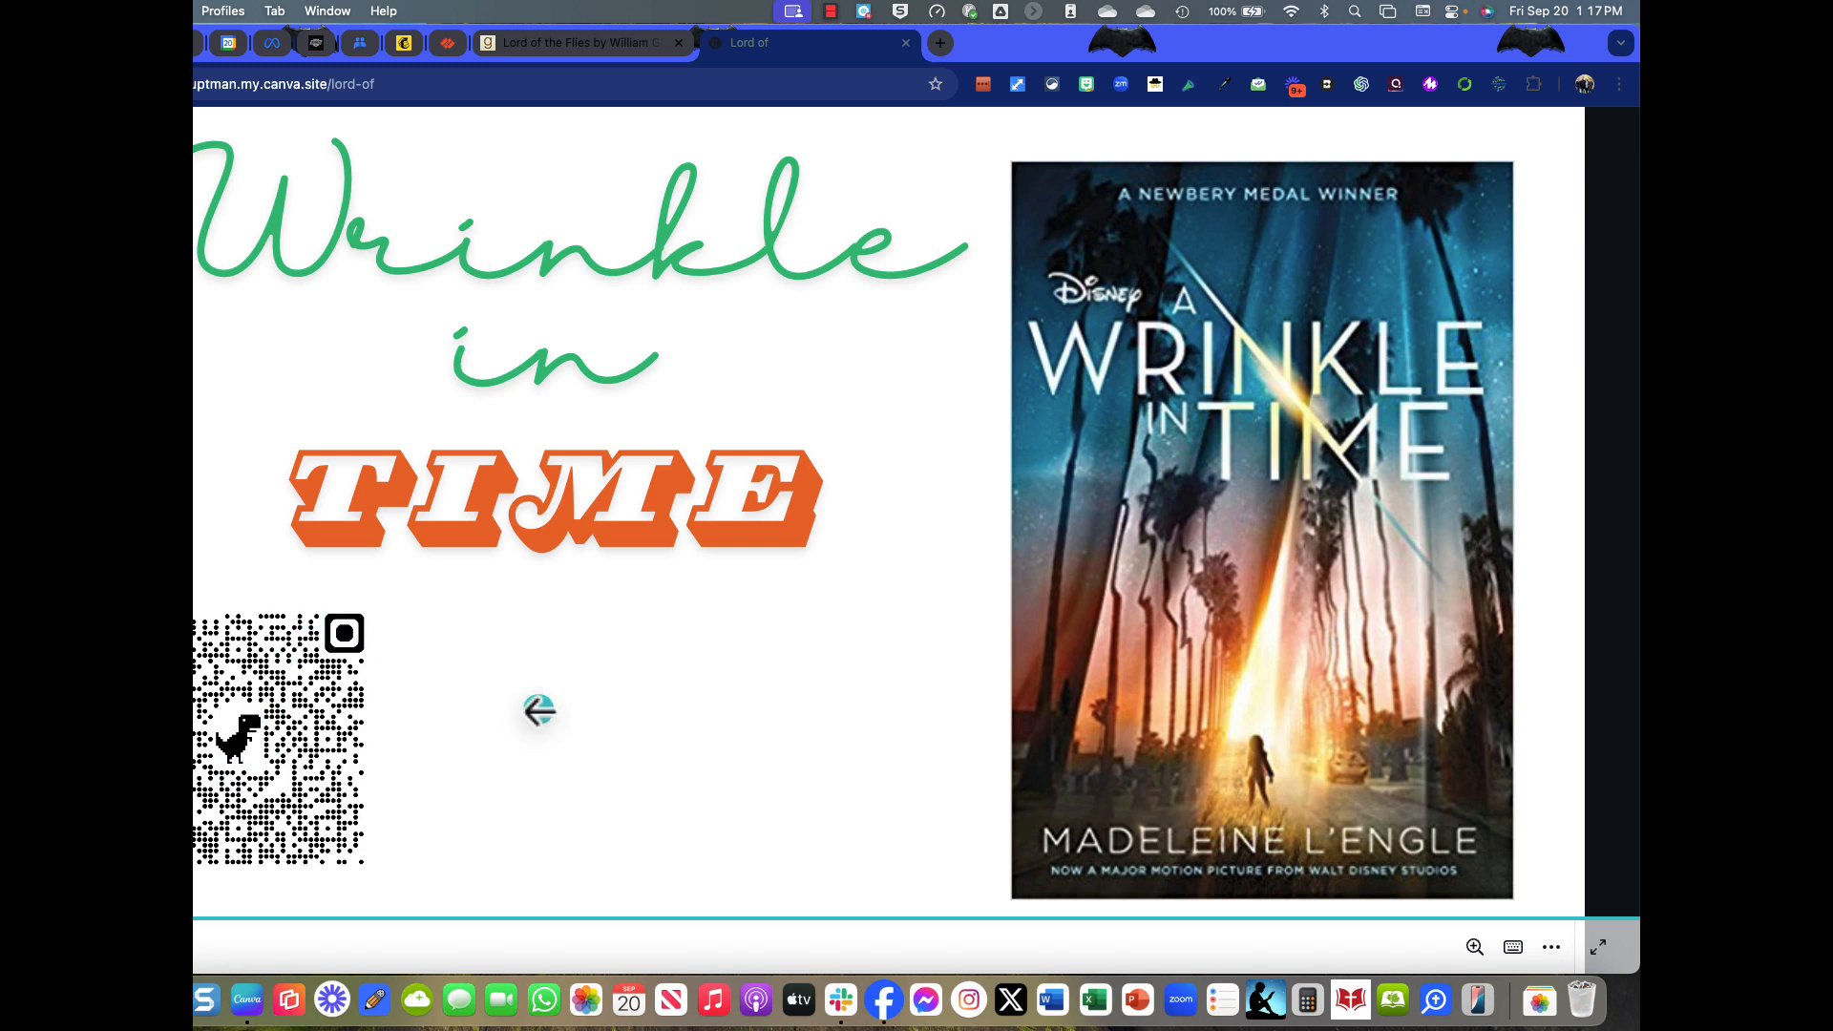